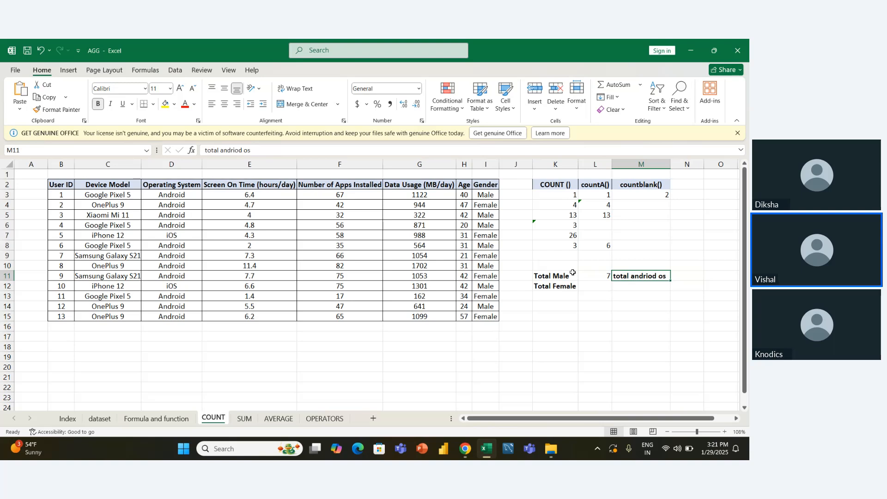
key(Right)
key(Left)
key(Left)
key(Right)
key(Right)
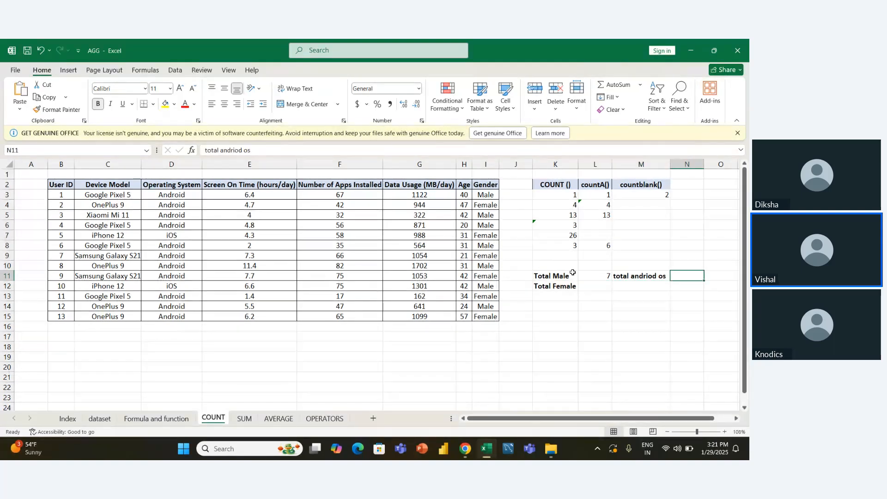
key(Left)
key(Right)
key(Left)
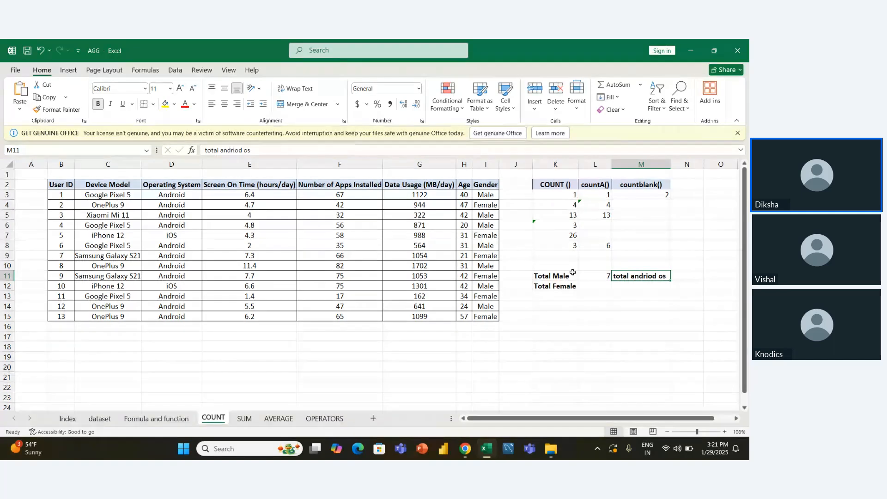
key(Left)
key(Left)
key(Right)
key(Right)
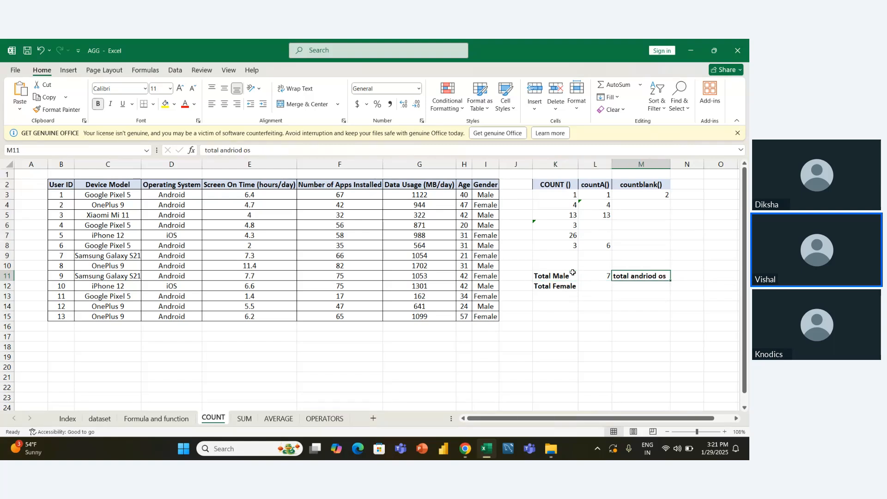
key(Left)
key(Left)
- Start a COUNTIF formula in cell N11, beside the "total andriod os" label
key(Right)
key(Right)
key(Right)
text(=co)
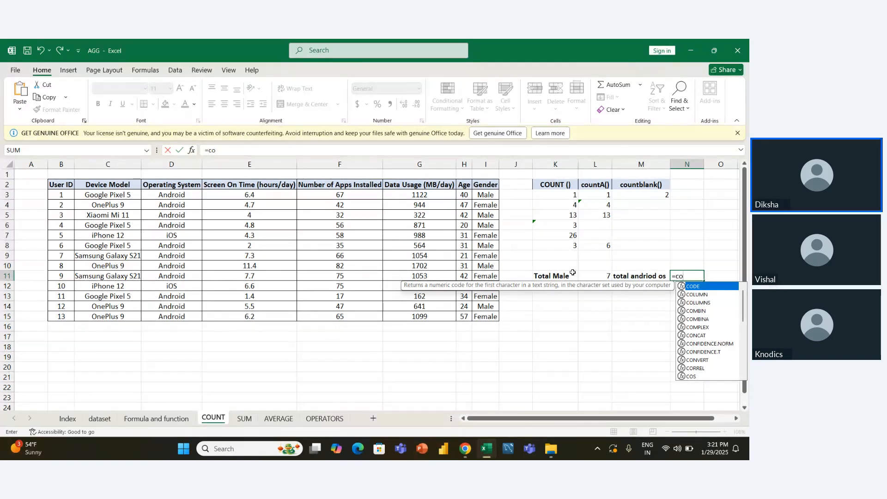
text(un)
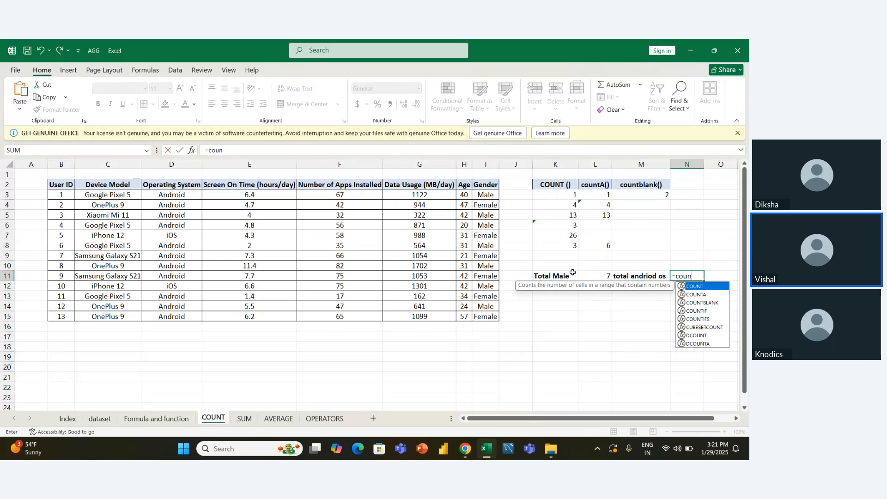
text(t)
key(Down)
key(Down)
key(Down)
key(Tab)
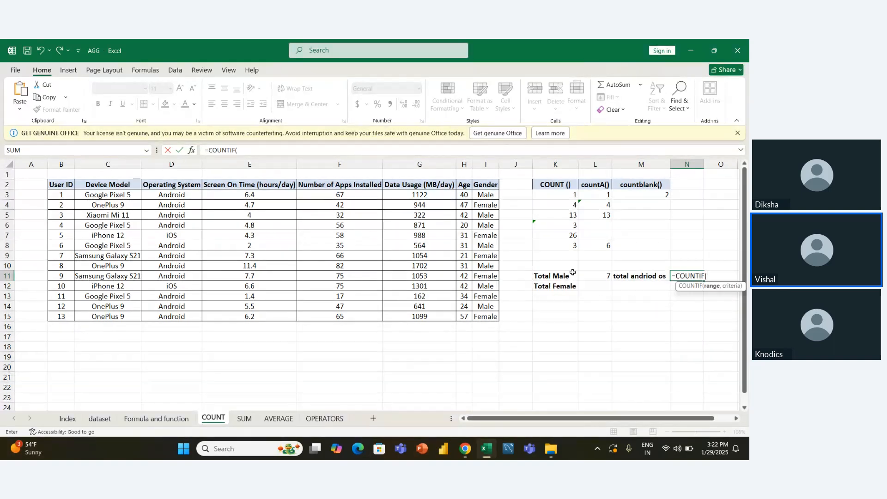
- Set the COUNTIF range to the Operating System values in D3:D15
key(Left)
key(Left)
key(Left)
key(Left)
key(Left)
key(Left)
key(Left)
key(Left)
key(Up)
key(Left)
key(Left)
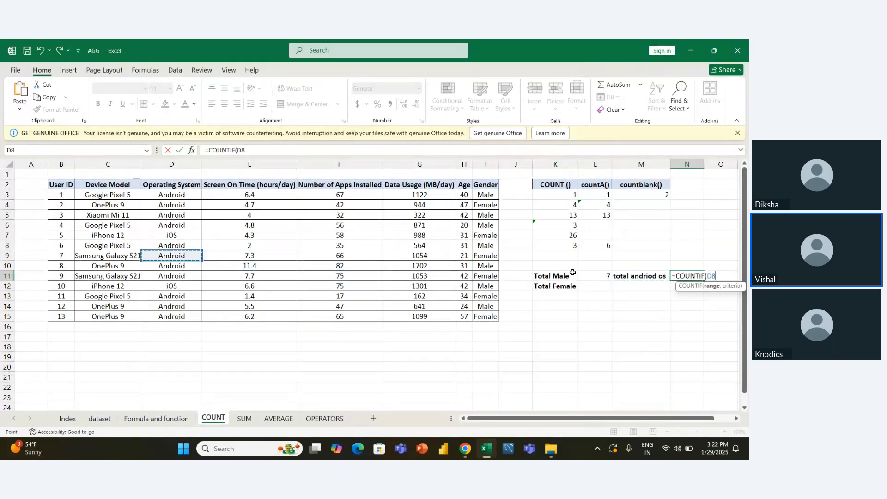
key(Up)
key(Up)
key(Up)
key(Up)
key(Up)
key(Up)
key(Up)
key(ctrl+shift+Down)
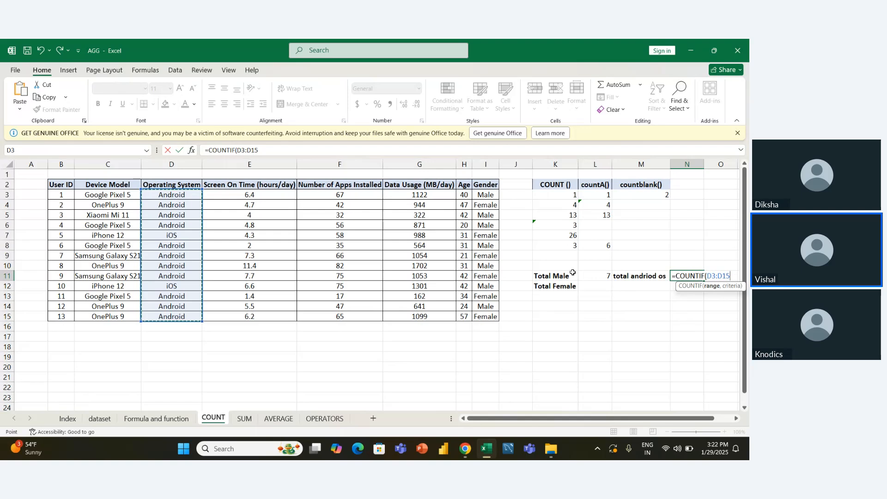
text(,)
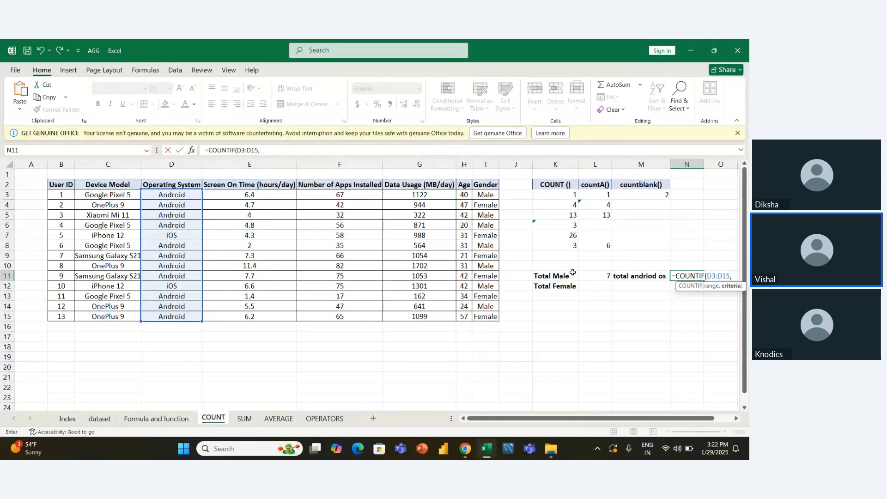
- Enter "Android" as the COUNTIF criterion and complete the formula in N11
text(")
key(Return)
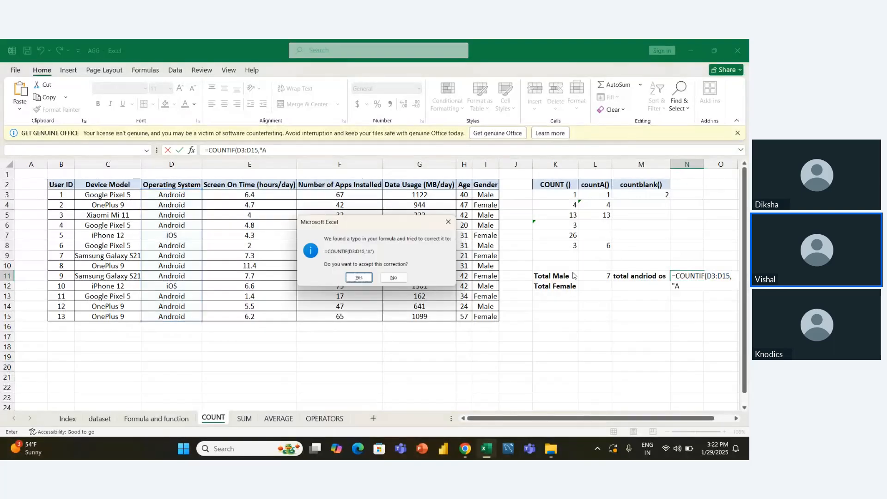
key(Escape)
key(Return)
text(A)
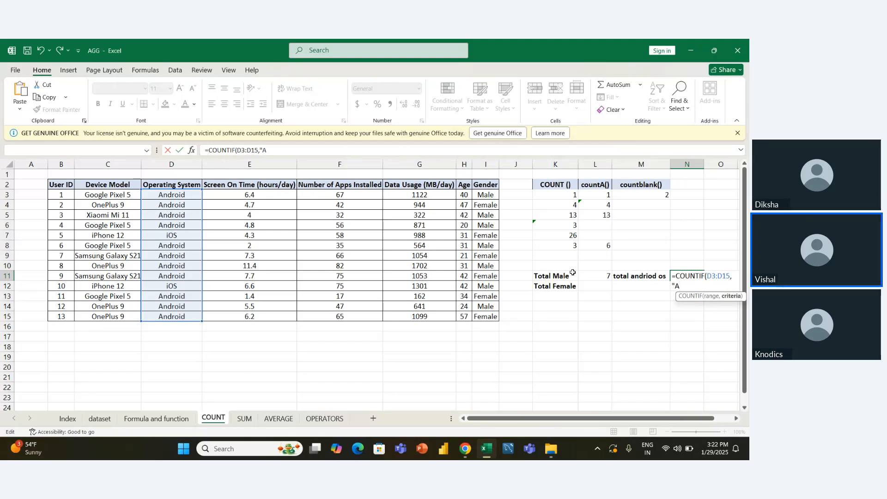
text(ndoid)
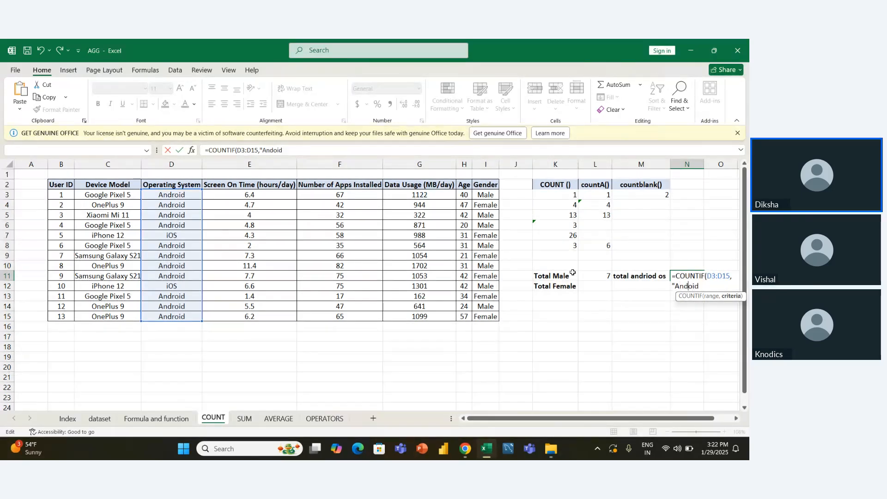
text(r)
key(Right)
key(Right)
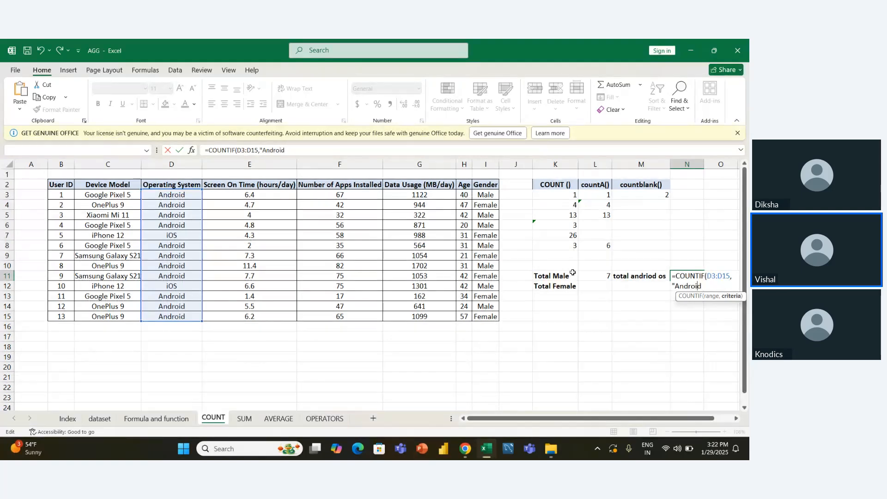
key(Right)
key(Return)
key(Up)
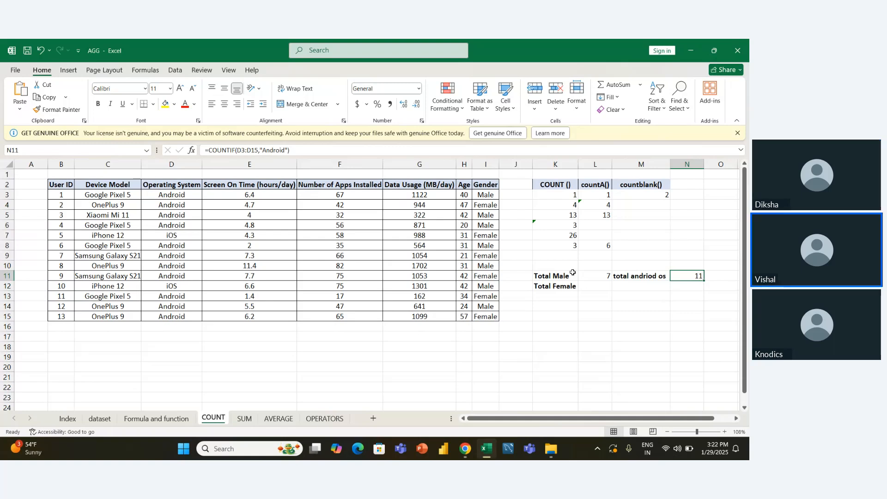
key(Left)
key(Left)
key(Left)
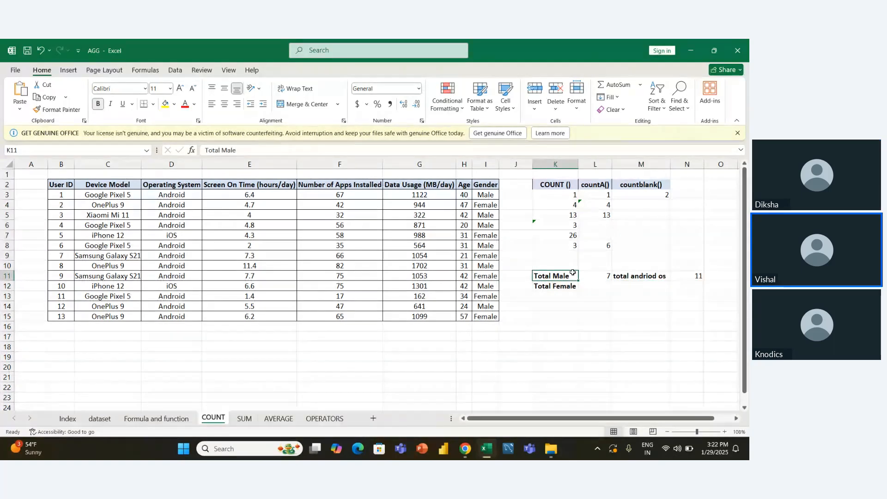
key(shift+Right)
key(shift+Right)
key(shift+Right)
- Enter the label "total ios os" in cell M12, below the Android total label
key(Down)
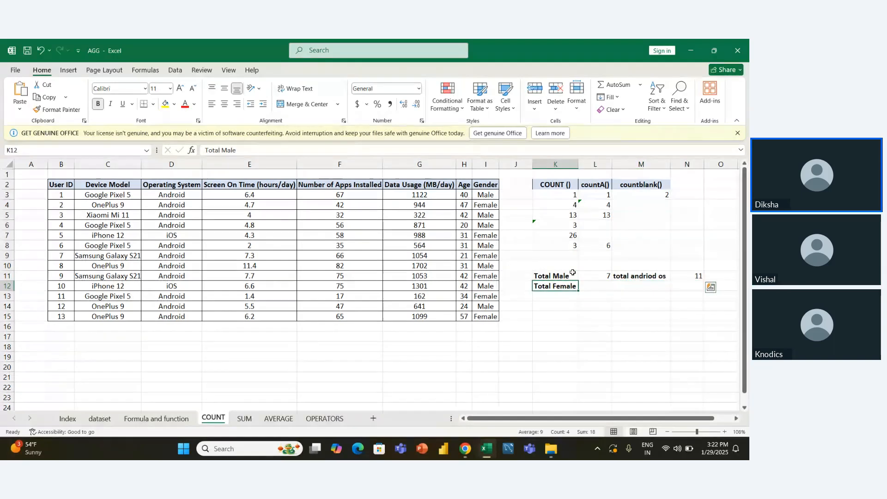
key(Right)
key(Right)
text(total )
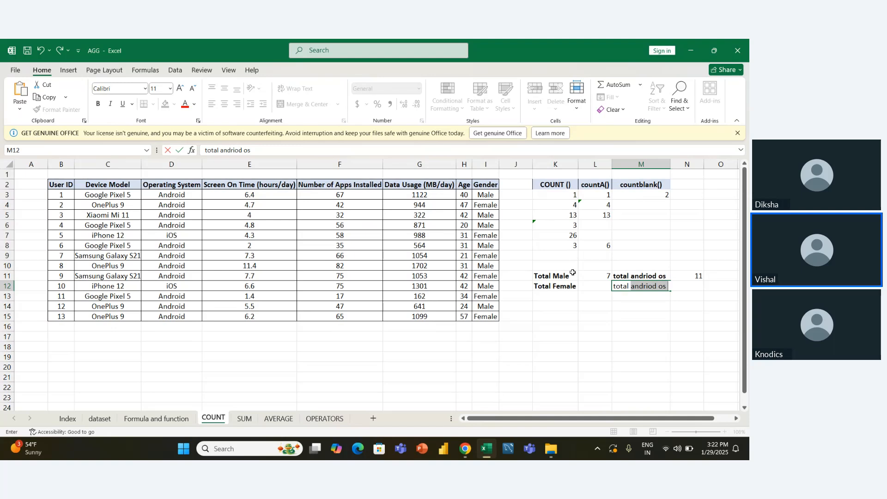
text(ios)
key(Return)
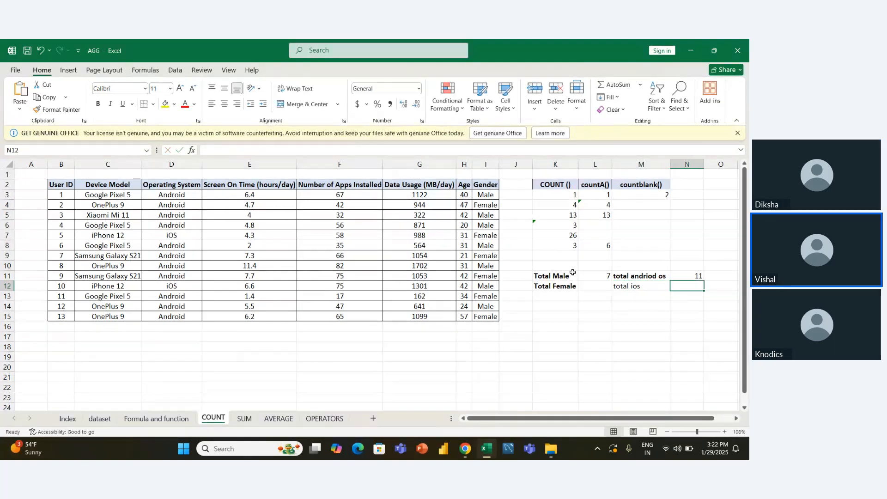
key(Up)
key(F2)
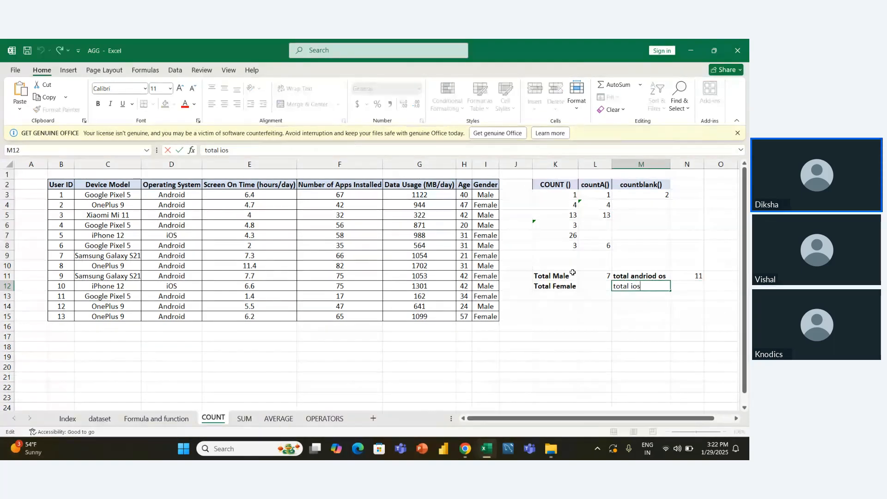
text(os)
key(Return)
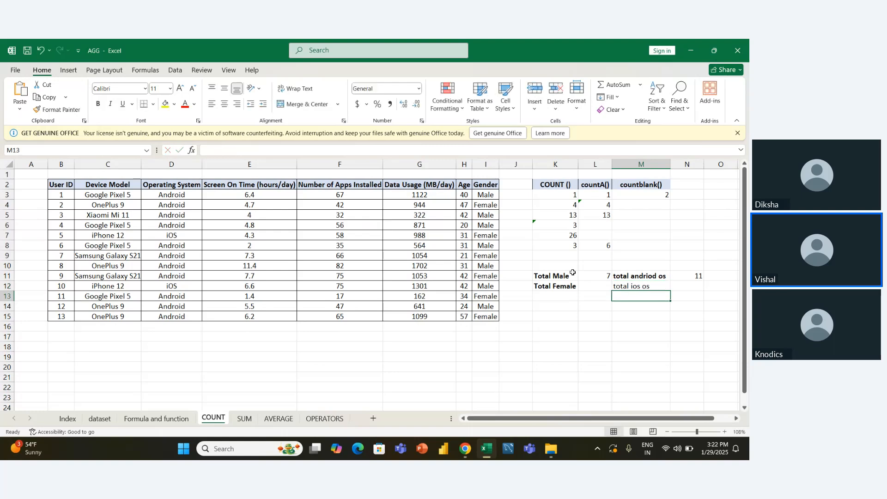
- Make the "total ios os" label in M12 bold
key(Left)
key(Up)
key(Right)
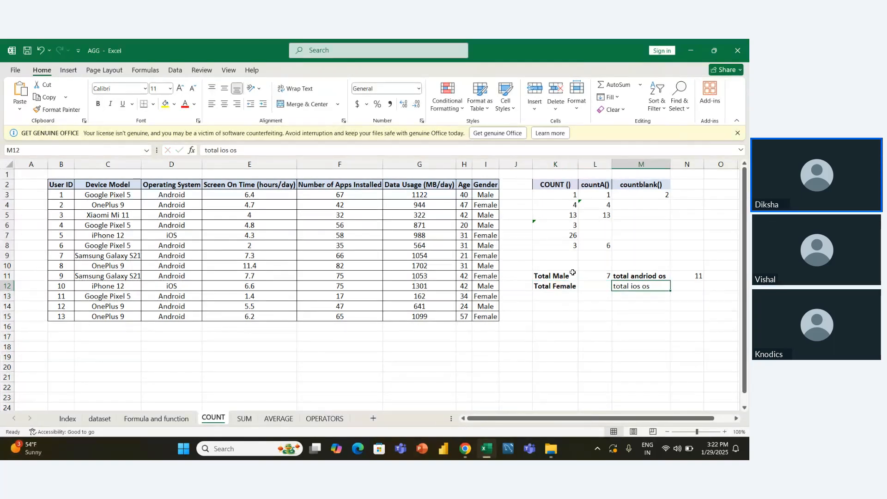
key(Left)
key(Left)
key(Left)
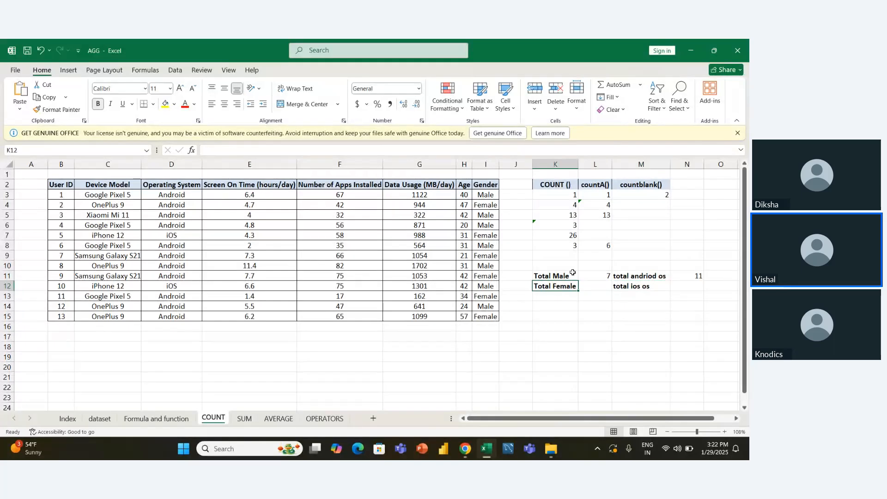
key(shift+Right)
key(shift+Right)
key(shift+Right)
key(shift+Right)
key(Left)
key(Right)
key(Right)
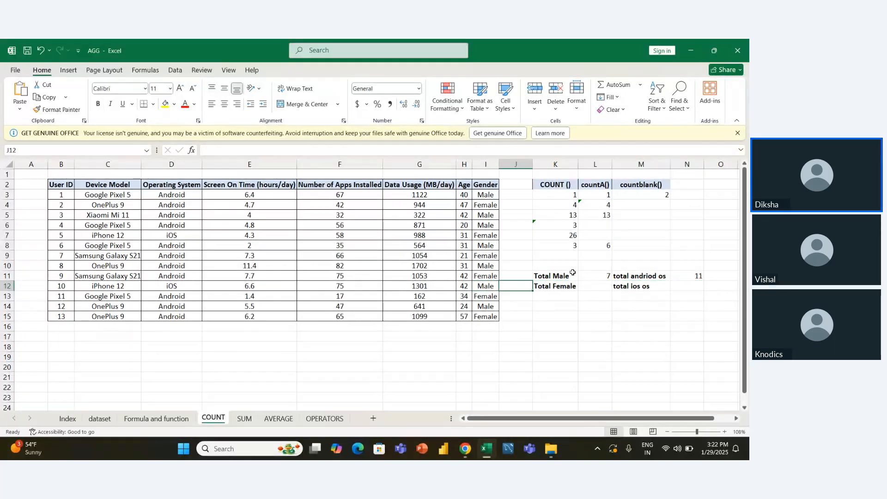
- Enter the label "total male using android" in cell K15, below the existing totals
key(Down)
key(Down)
key(Down)
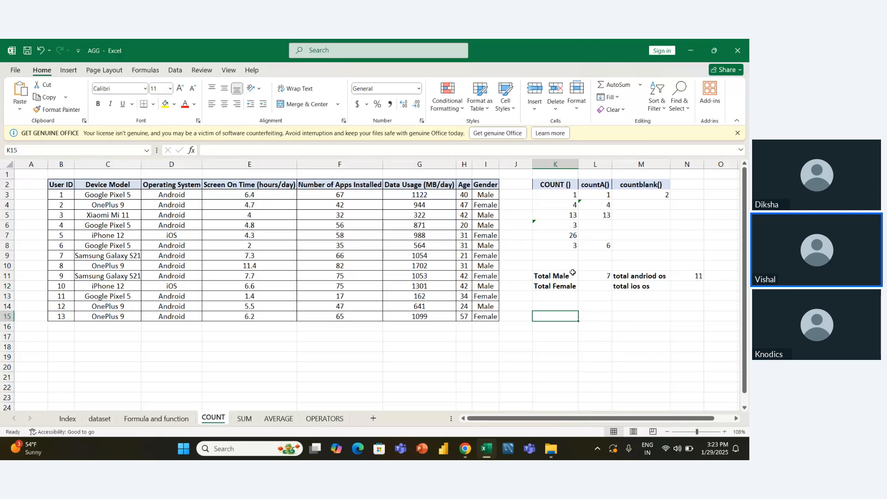
text(total m)
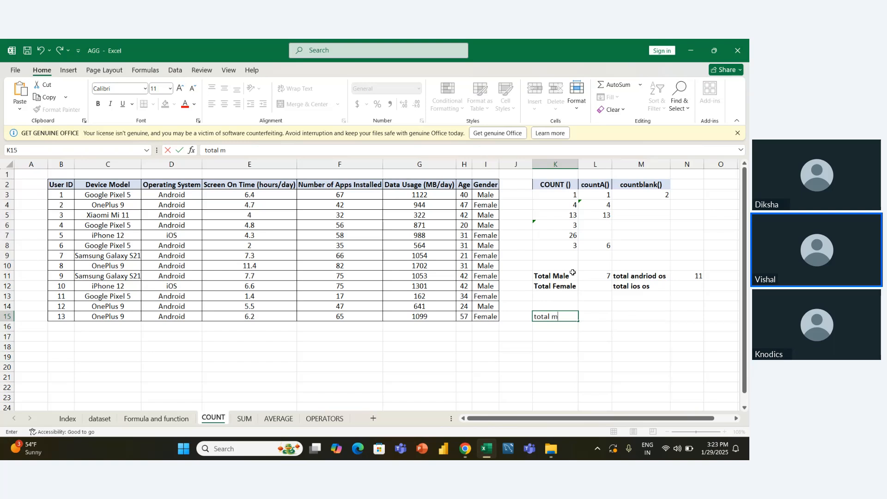
text(ale the)
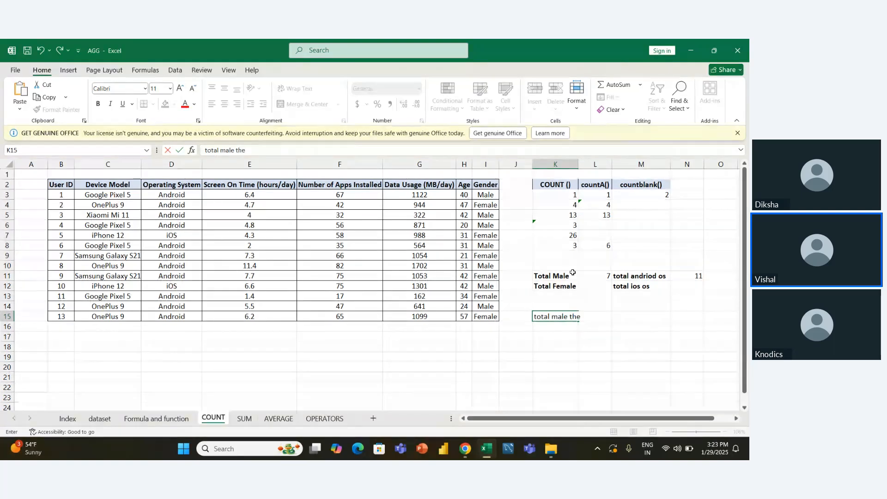
key(BackSpace)
key(BackSpace)
key(BackSpace)
key(BackSpace)
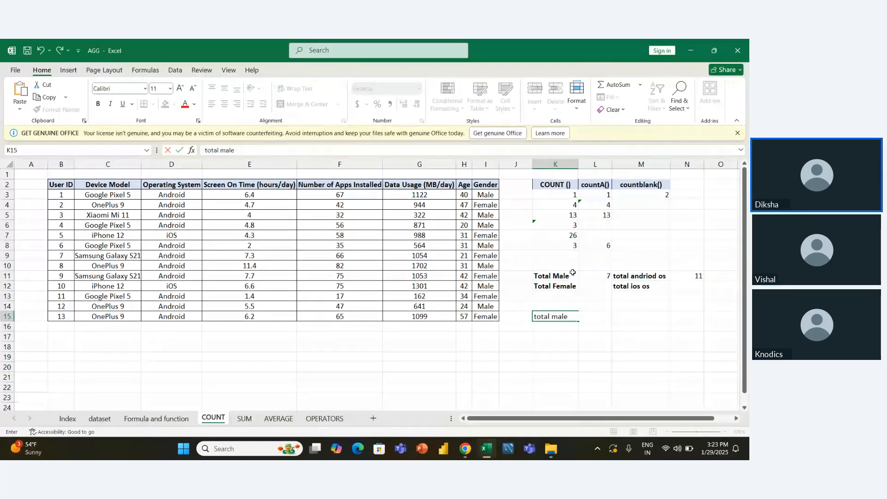
text(usin)
key(BackSpace)
key(BackSpace)
key(BackSpace)
key(BackSpace)
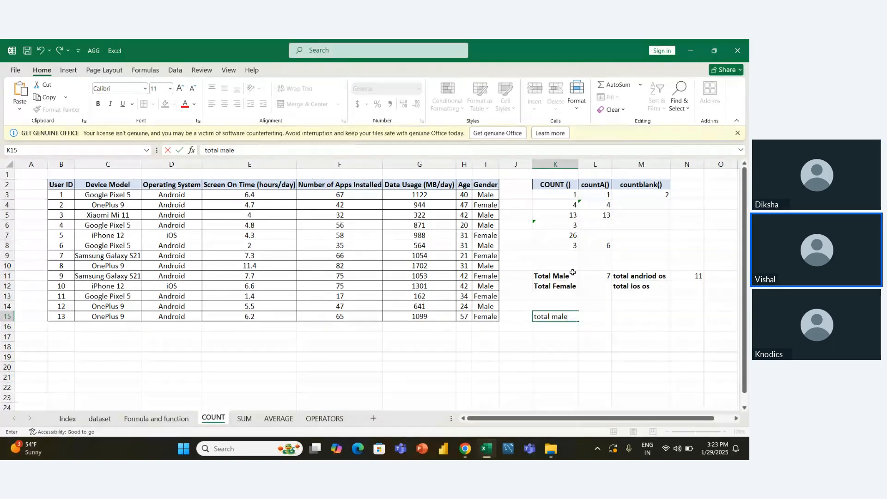
text(using andr)
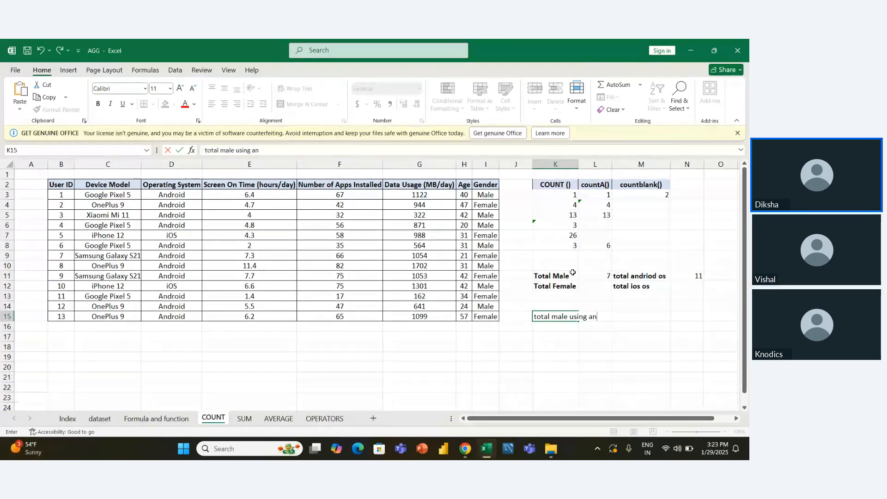
text(oid)
key(Return)
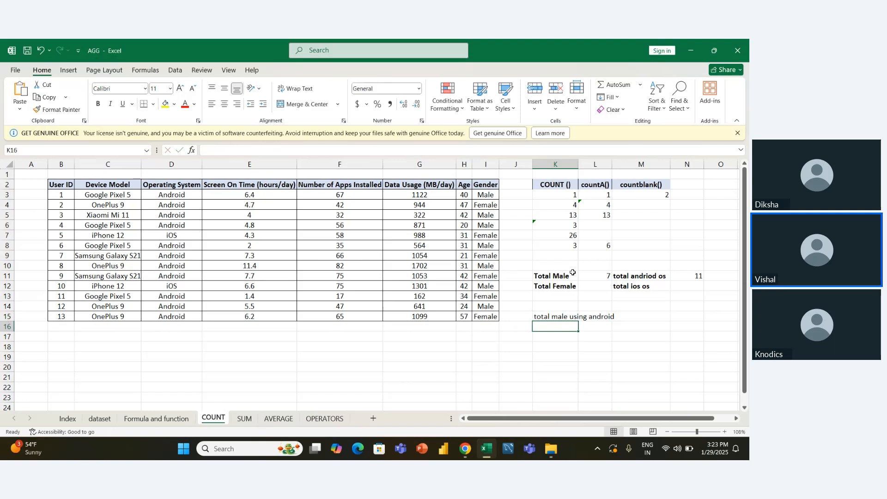
- Fit column K to its contents and make the "total male using android" label in K15 bold
double_click(578, 165)
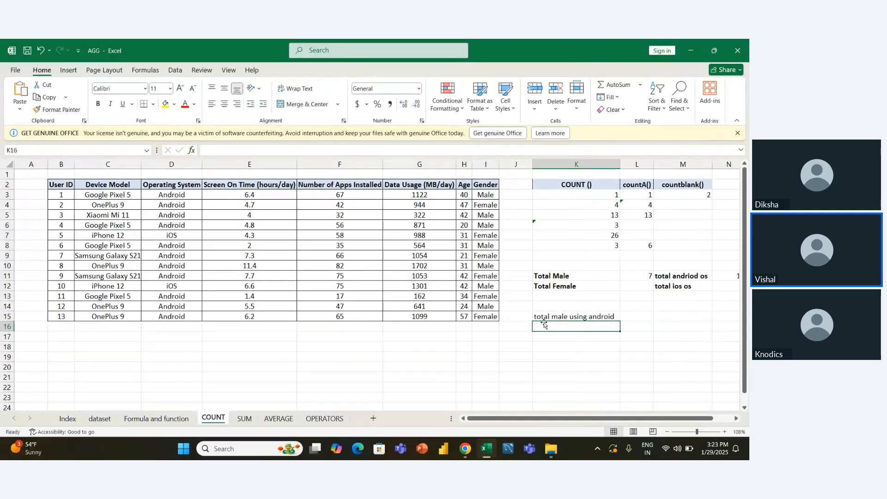
click(565, 316)
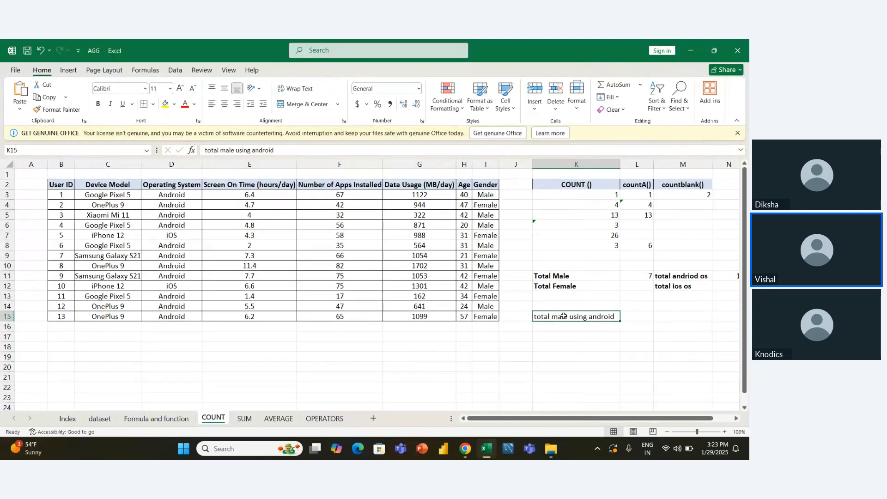
key(ctrl+b)
scroll(628, 368, right, 1)
scroll(629, 369, down, 1)
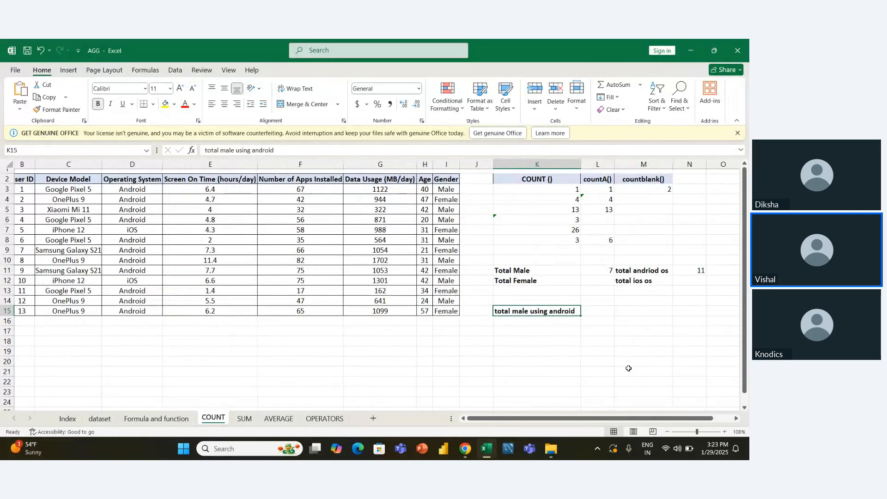
scroll(628, 368, up, 1)
scroll(628, 368, left, 1)
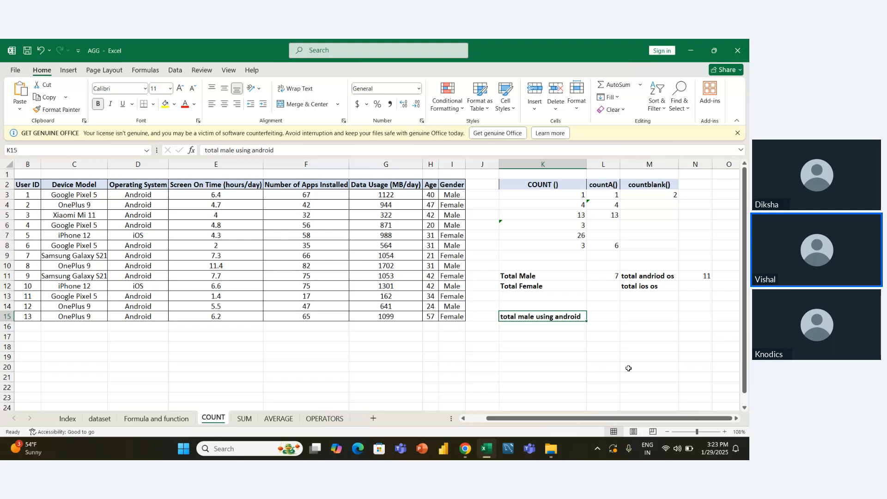
key(ctrl+b)
key(Right)
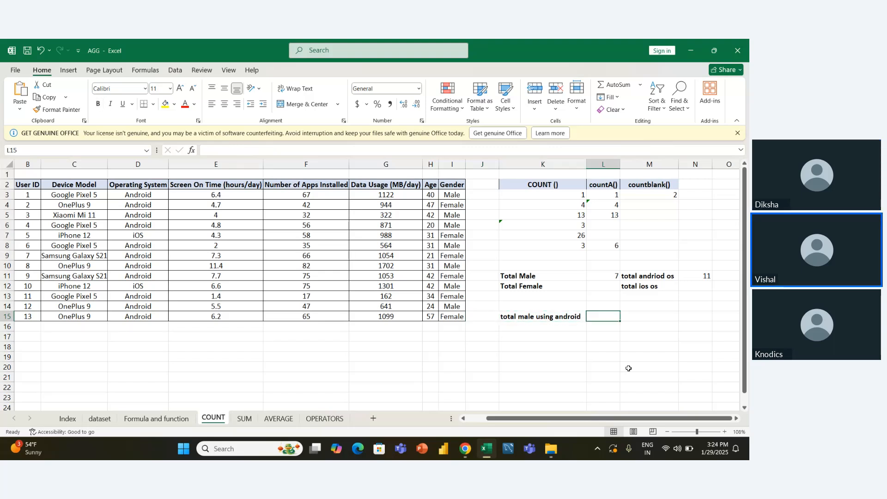
key(Left)
key(Left)
key(Left)
key(Right)
key(Right)
key(Right)
text(=cou)
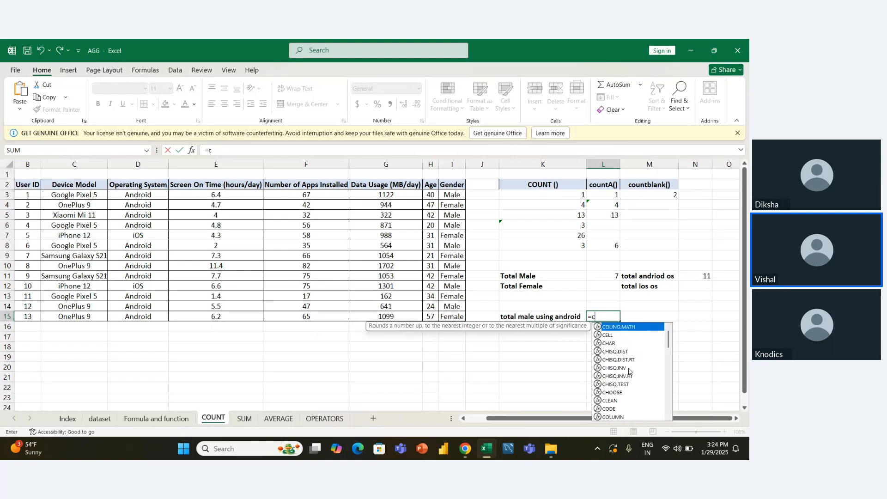
key(Escape)
key(Escape)
key(Left)
key(Right)
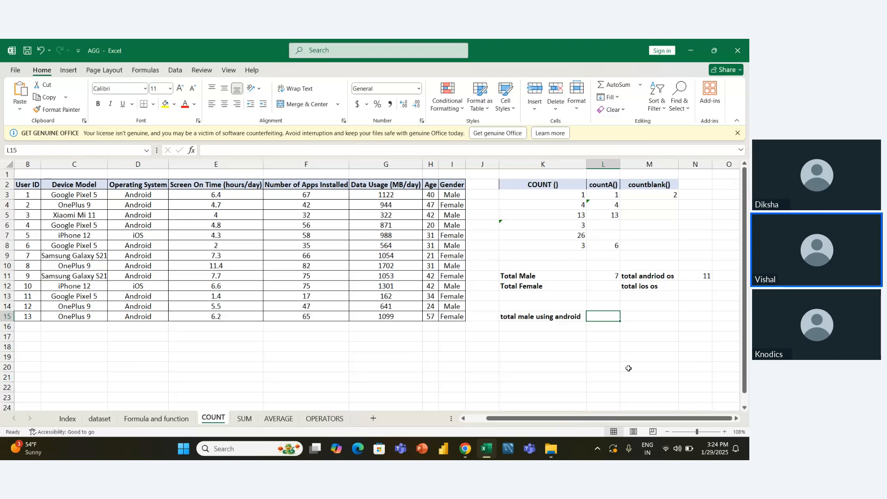
key(Up)
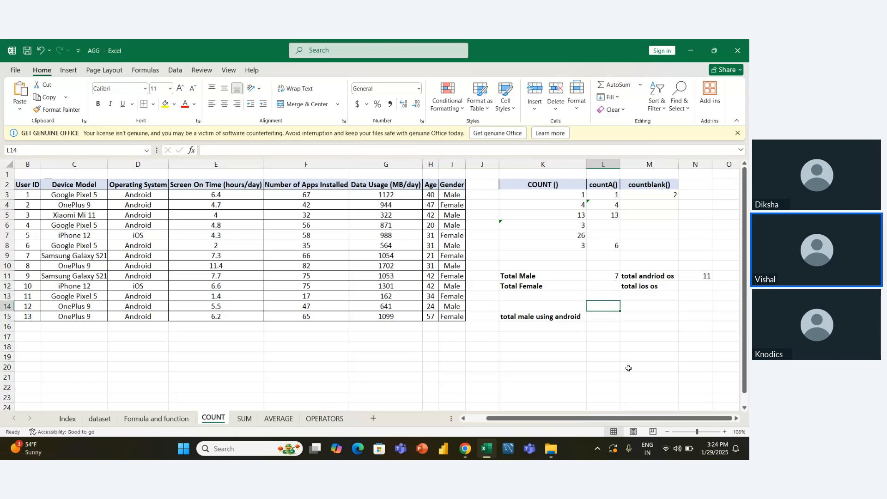
key(Down)
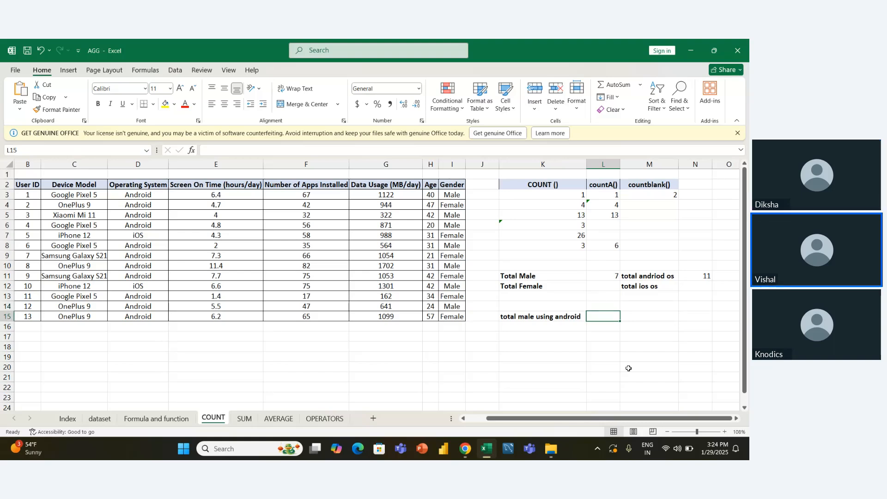
- Start a COUNTIFS formula in L15 with the operating system cells D3:D15 as the first criteria range
text(=count)
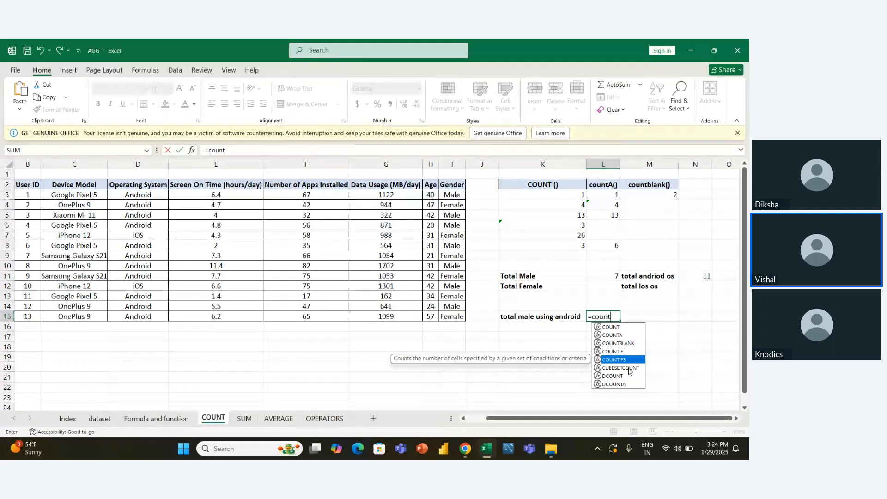
key(Tab)
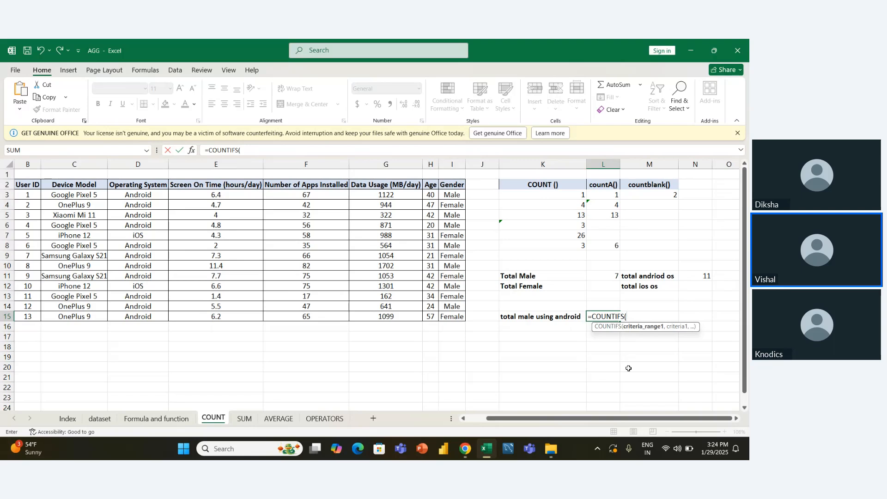
key(Left)
key(Left)
key(Left)
key(Left)
key(Left)
key(Left)
key(Right)
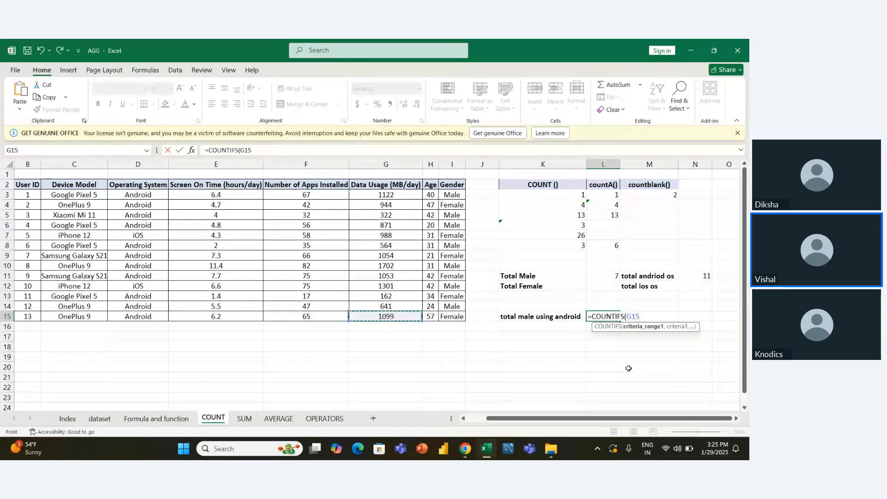
key(Up)
key(Up)
key(Up)
key(Up)
key(Up)
key(Left)
key(Up)
key(Left)
key(Left)
key(Up)
key(Up)
key(Up)
key(Up)
key(Up)
key(Up)
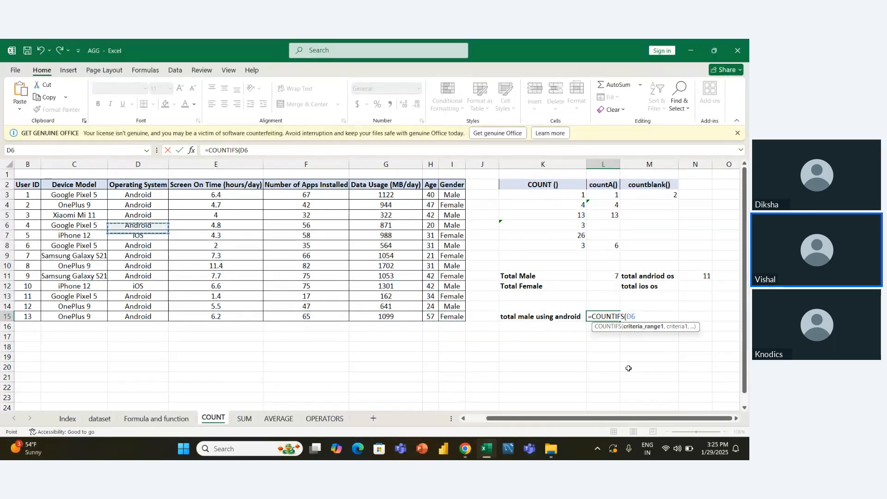
key(ctrl+shift+Down)
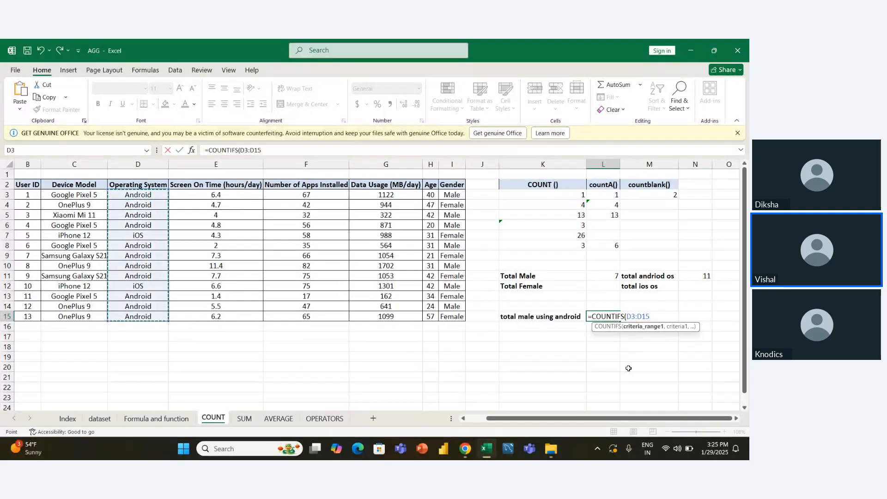
- Set the first criterion of the COUNTIFS formula in L15 to "android"
text(,)
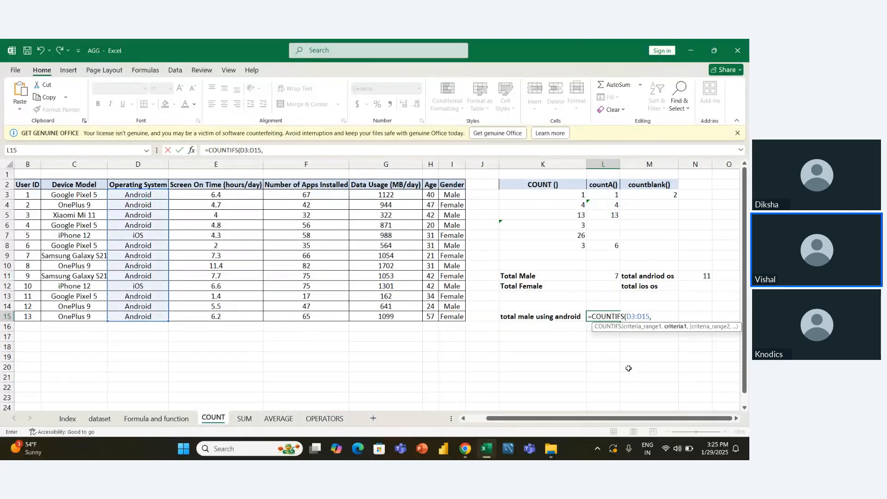
text("ar)
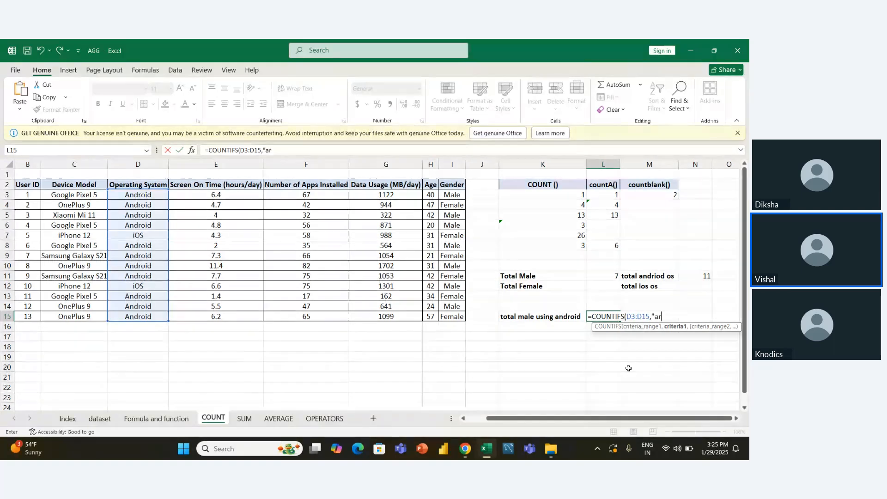
key(BackSpace)
text(ndr)
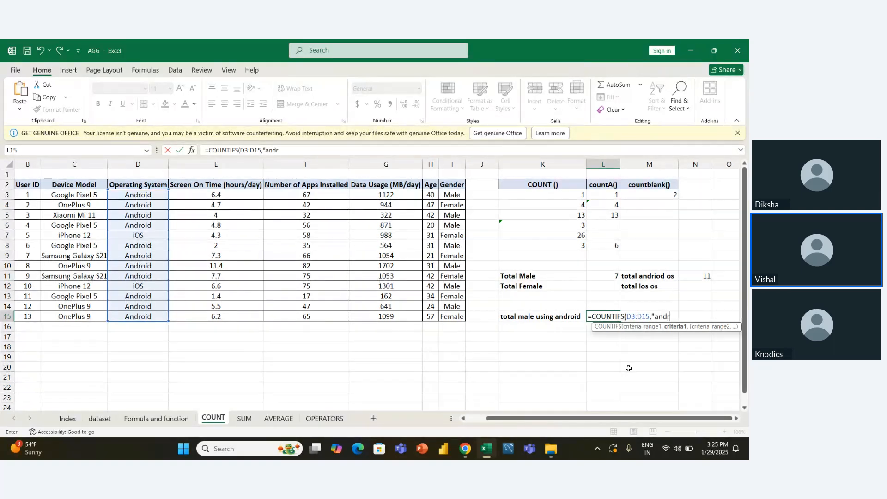
text(oid",)
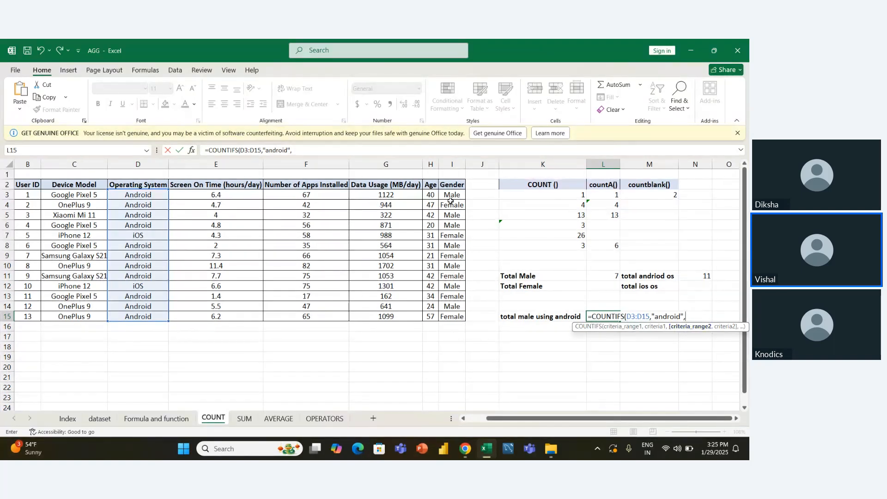
- Add the gender cells I3:I15 with the criterion "male" as the second condition and complete the formula in L15
drag(450, 194, 457, 311)
text(,)
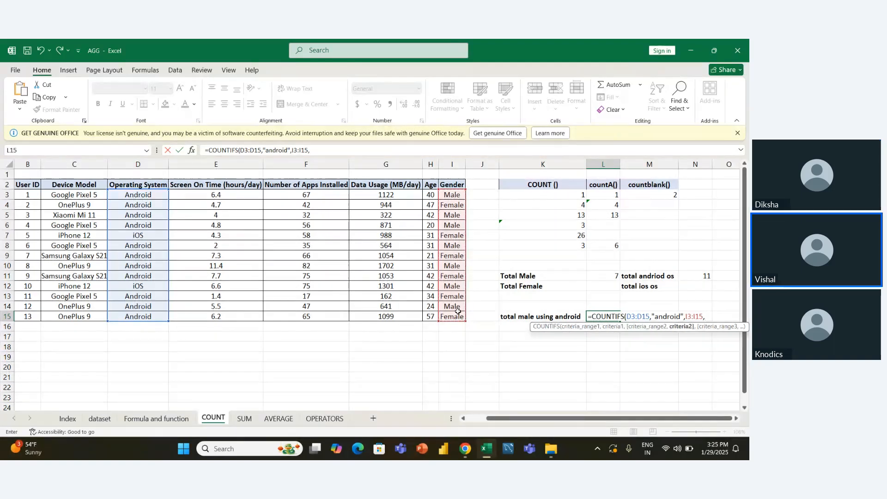
text("ma)
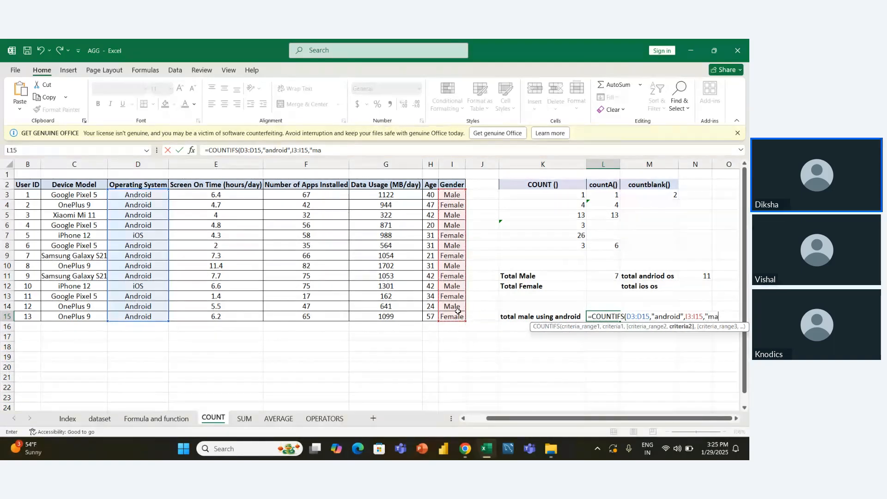
text(le")
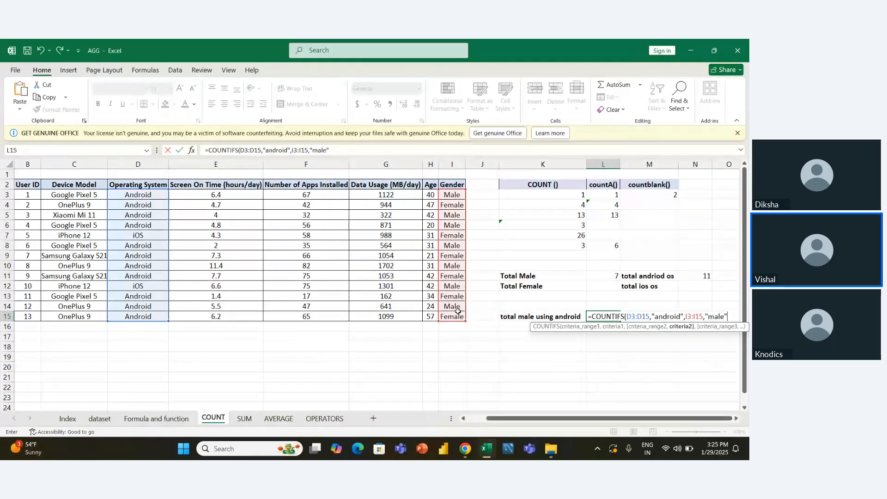
key(ctrl+Return)
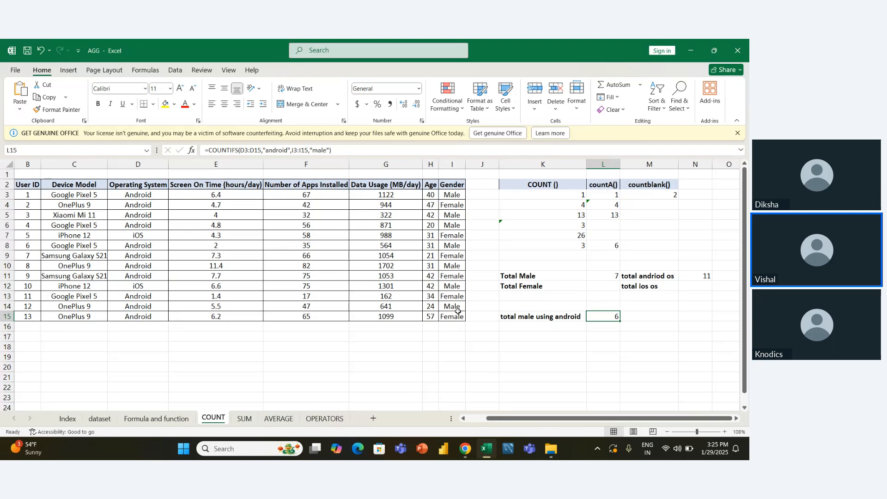
- Compare the Total Male formula in L11 with the COUNTIFS formula in L15, checking the operating system and gender in row 12
key(Up)
key(Up)
key(Up)
key(Up)
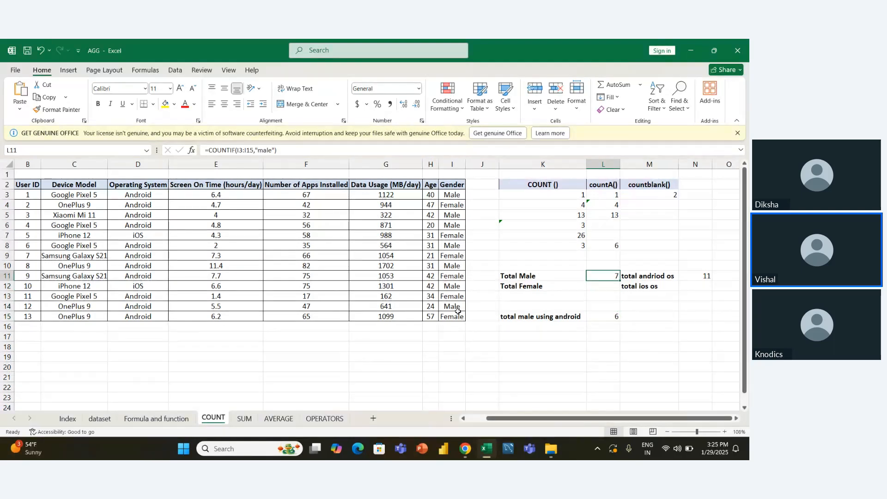
key(Down)
key(Left)
key(Left)
key(Left)
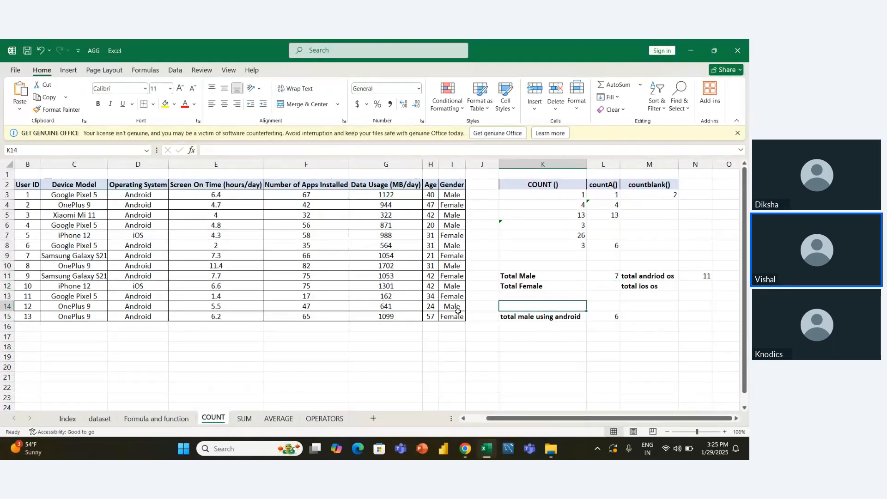
key(shift+Left)
key(shift+Left)
key(shift+Left)
key(shift+Left)
key(shift+Left)
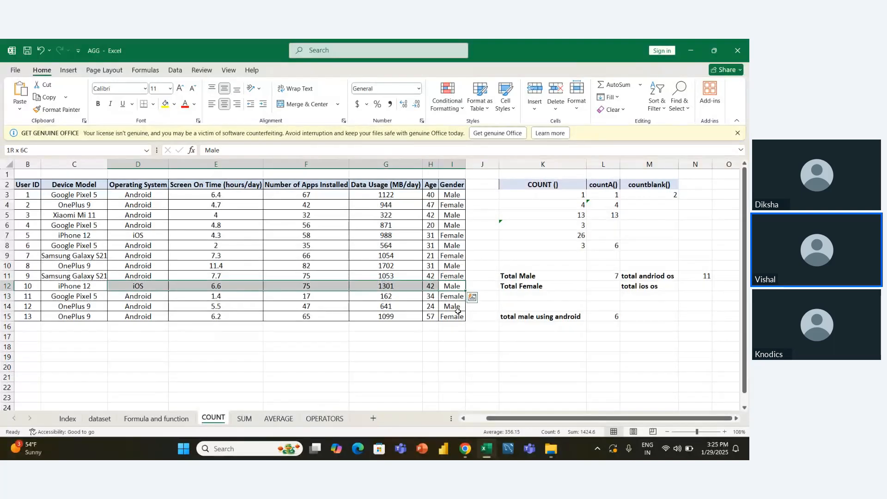
key(Right)
key(Right)
key(Right)
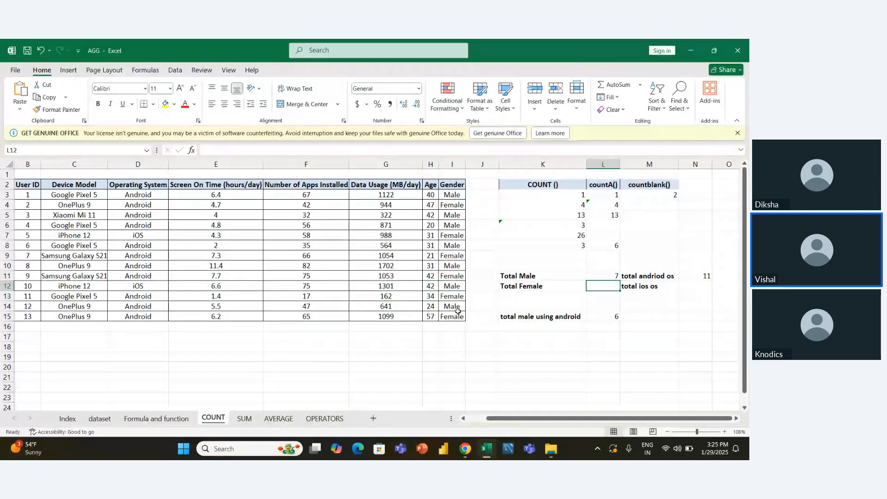
key(Down)
key(Down)
key(Down)
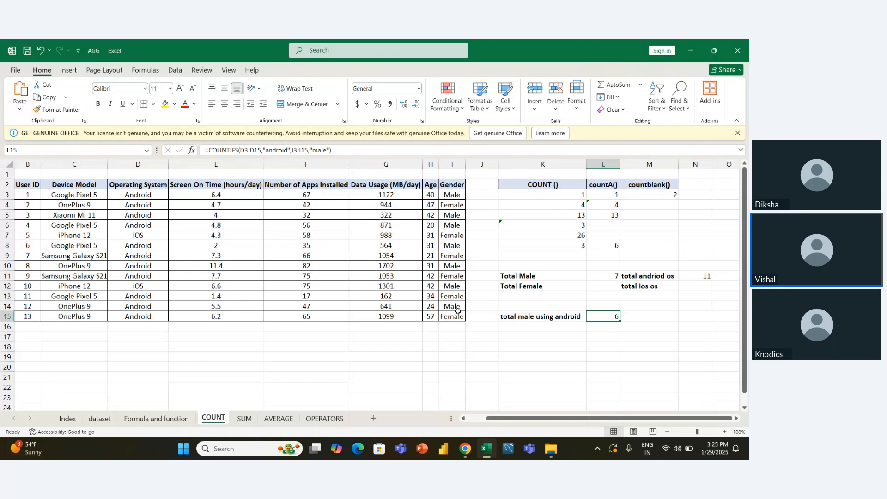
- Copy the "total male using android" label to K16 and change the copy to "total female using android"
key(Left)
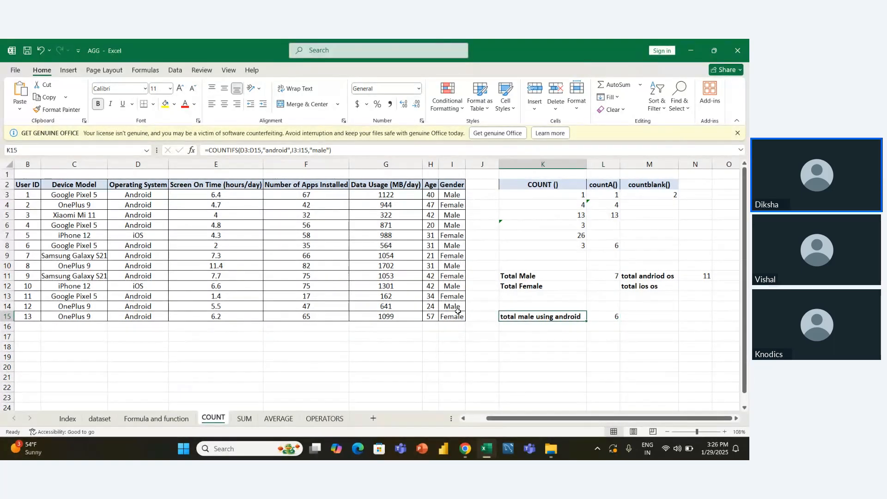
key(ctrl+c)
key(Down)
key(ctrl+v)
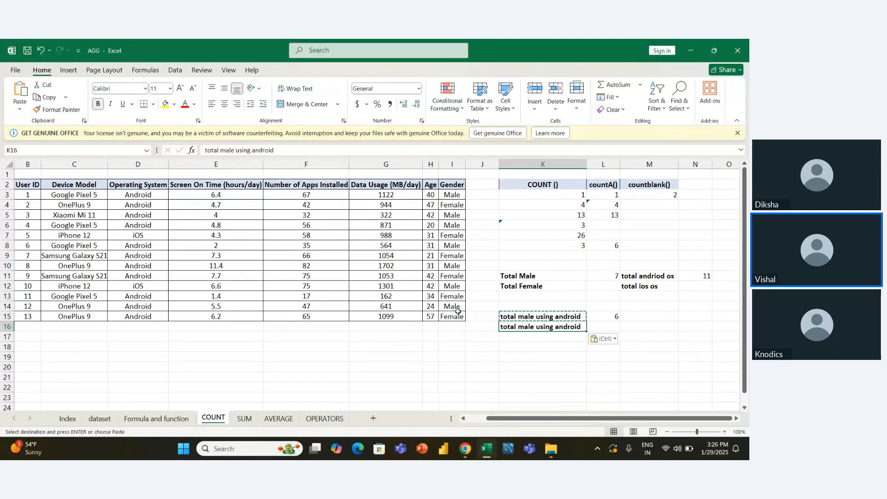
key(F2)
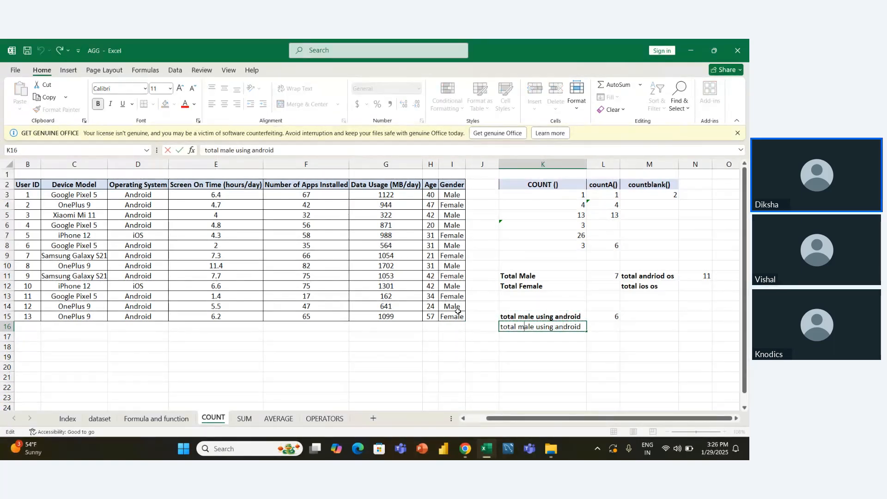
text(fe)
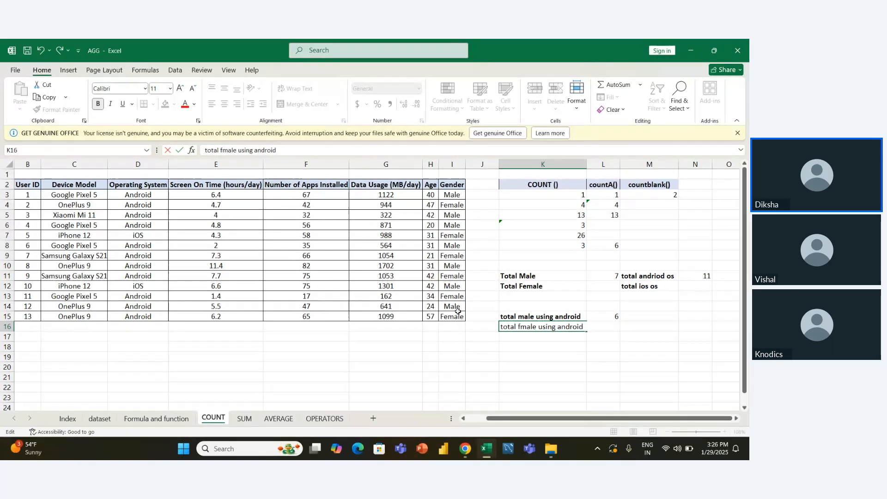
click(556, 365)
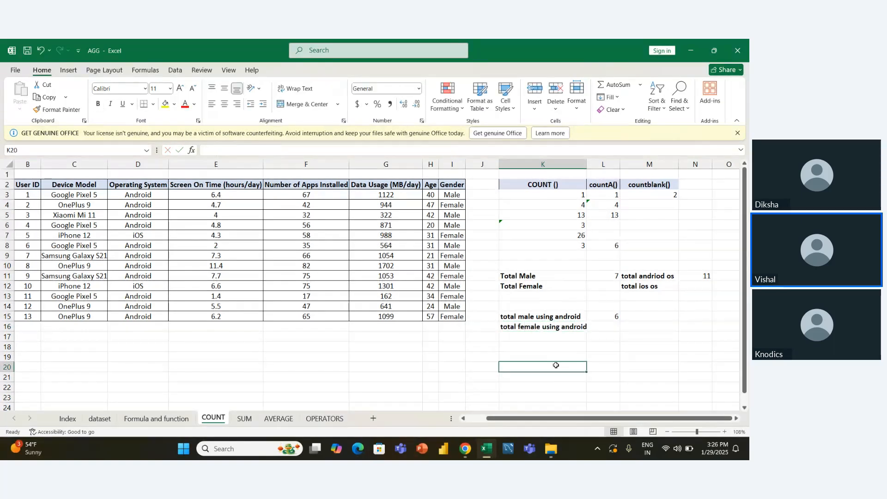
- Fill the empty result cells L16, L12 and N12 with yellow to mark them as unanswered
key(Up)
key(Up)
key(Right)
key(Up)
key(Up)
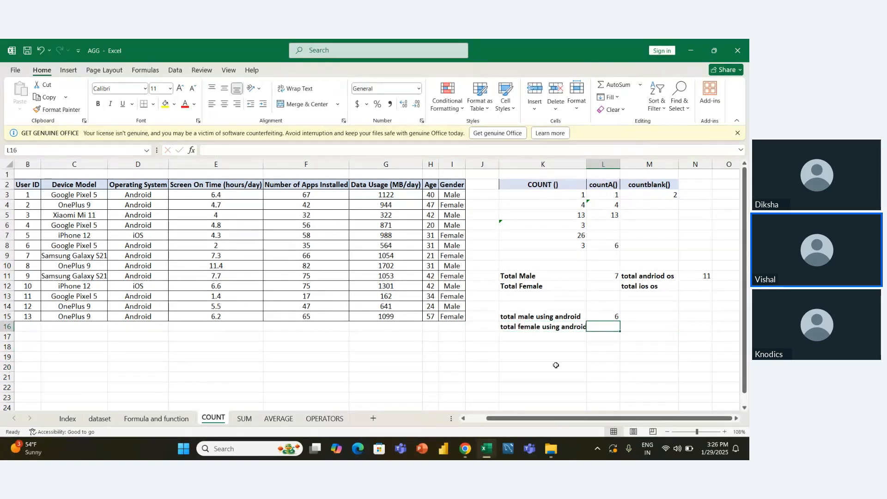
click(165, 104)
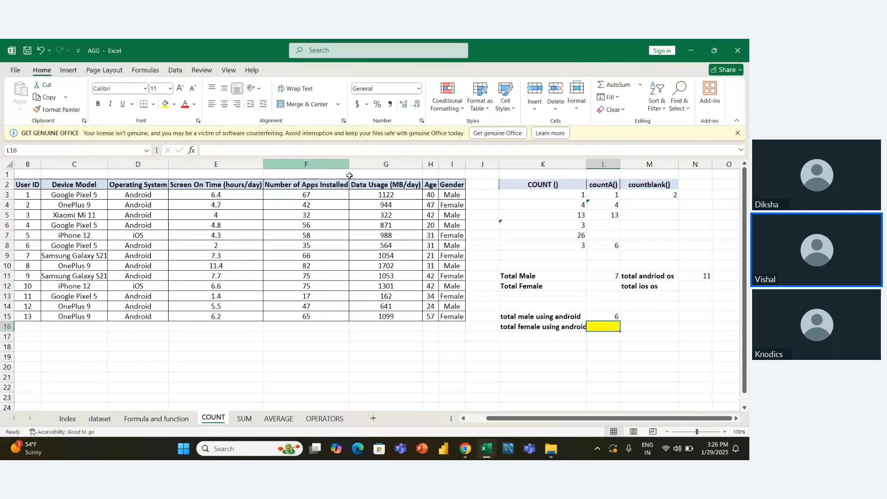
click(605, 285)
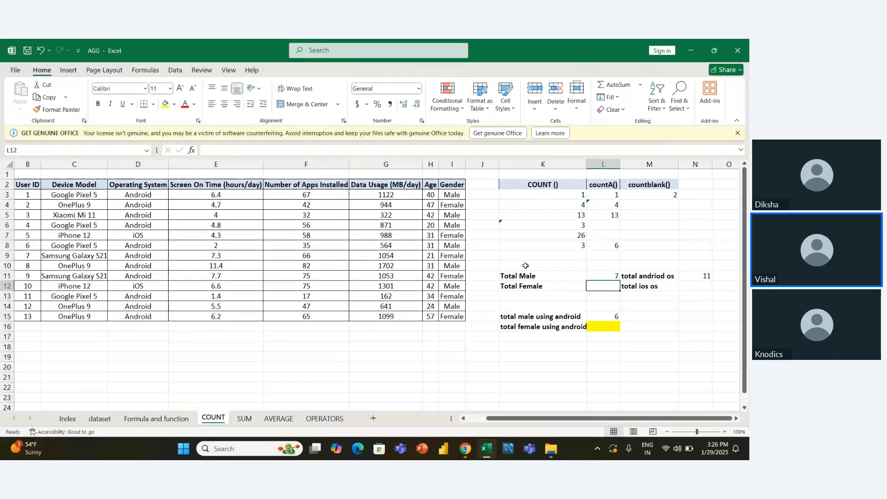
click(165, 104)
click(704, 288)
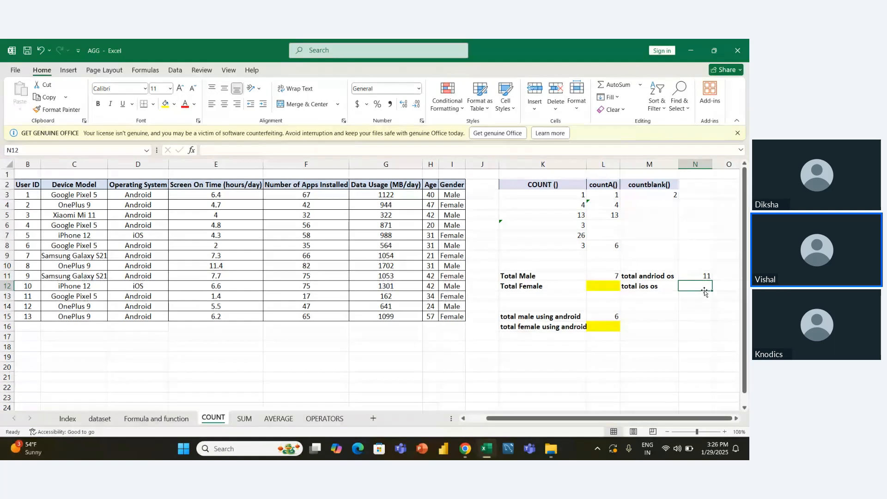
click(165, 104)
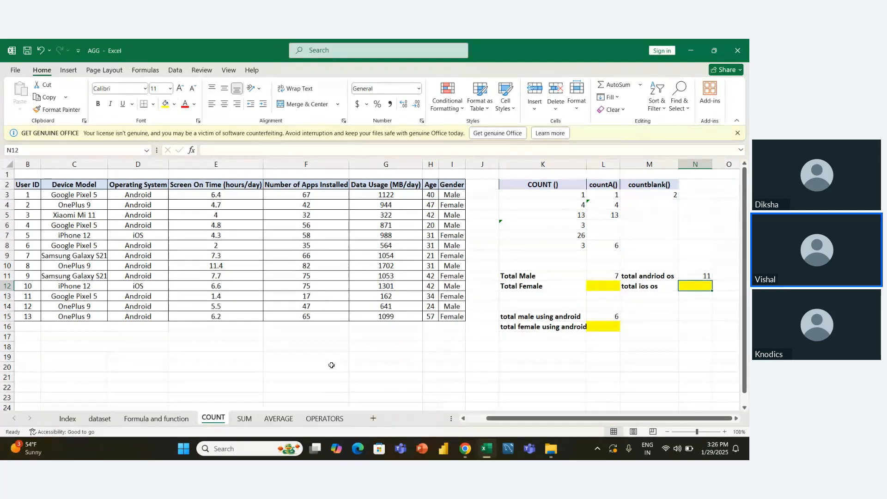
click(452, 387)
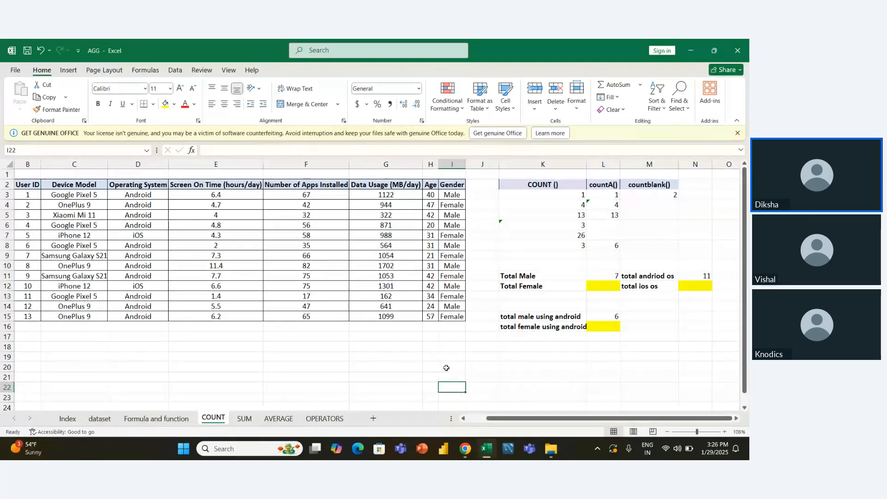
click(480, 368)
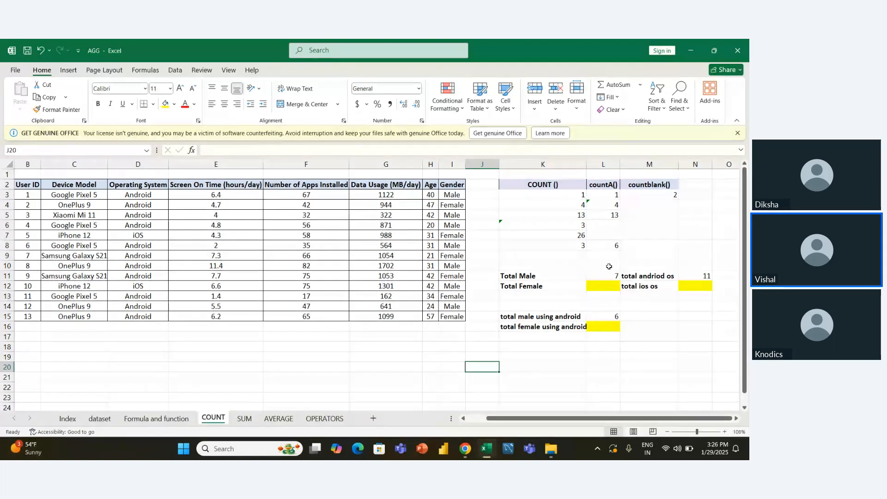
- Enter the section headings "countif" in K10 and "countifs" in K14 above their labelled totals
click(551, 267)
text(co)
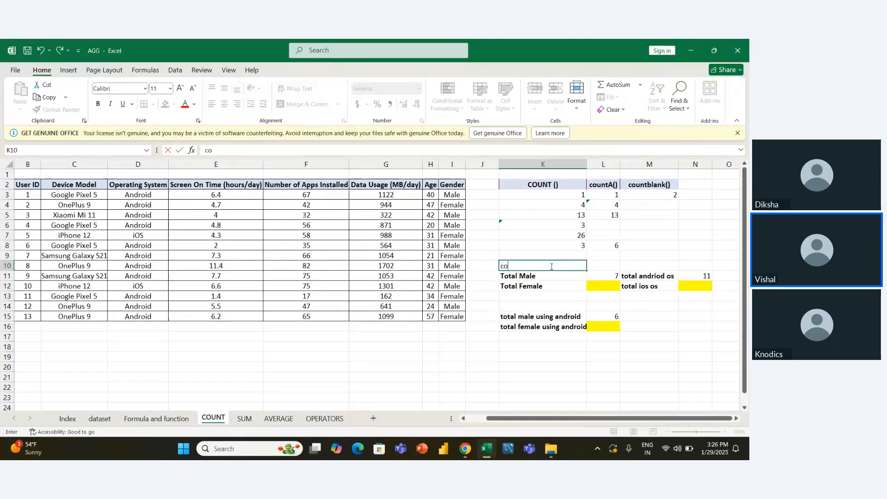
text(untid)
key(BackSpace)
text(f)
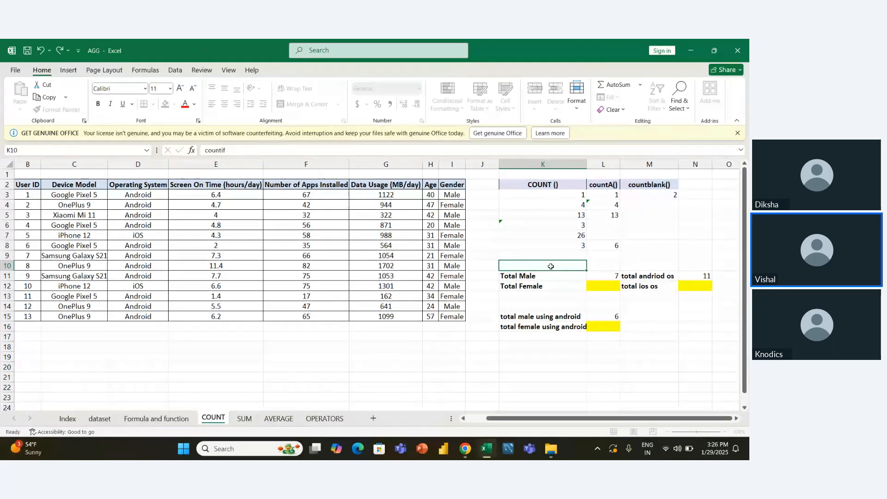
key(Return)
key(Return)
key(Return)
key(Return)
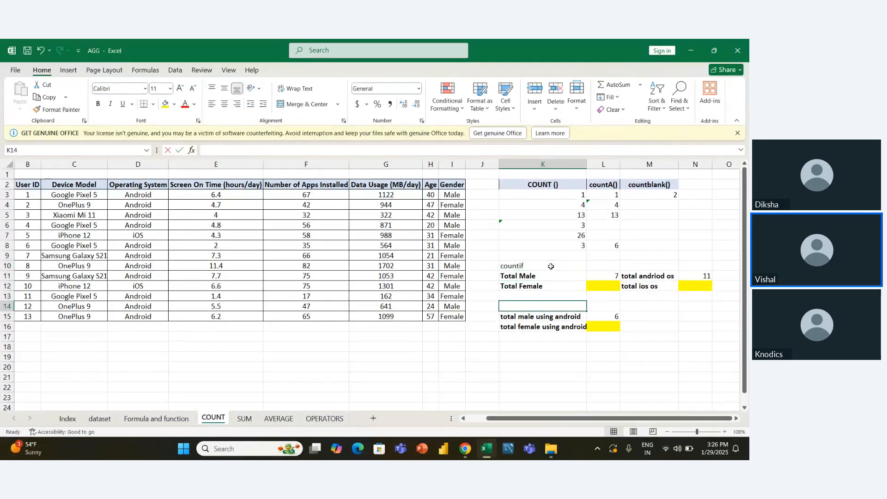
text(countifs)
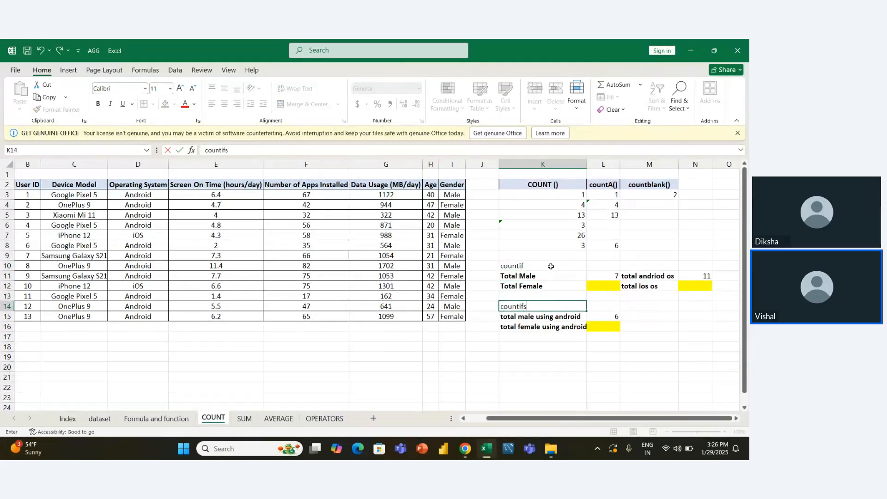
- Format the countif and countifs headings in K10 and K14 as bold with a yellow fill
key(Up)
key(Up)
key(Up)
key(Up)
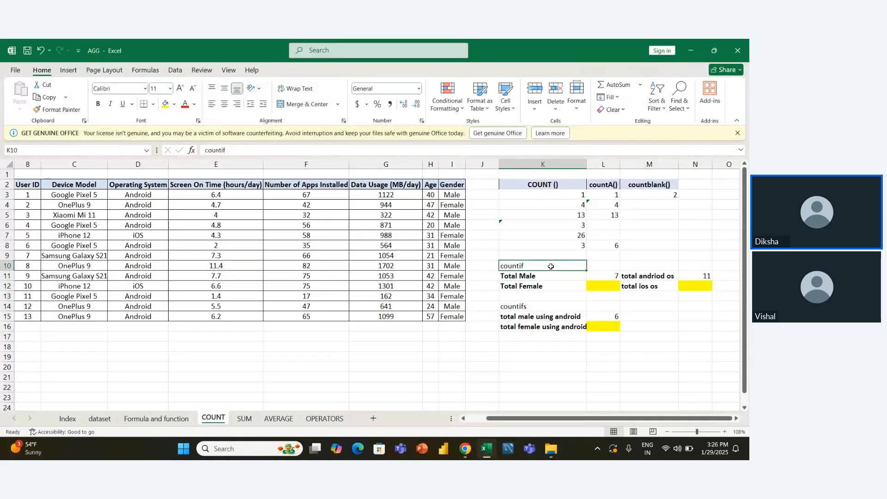
key(Down)
key(Down)
key(Down)
key(Down)
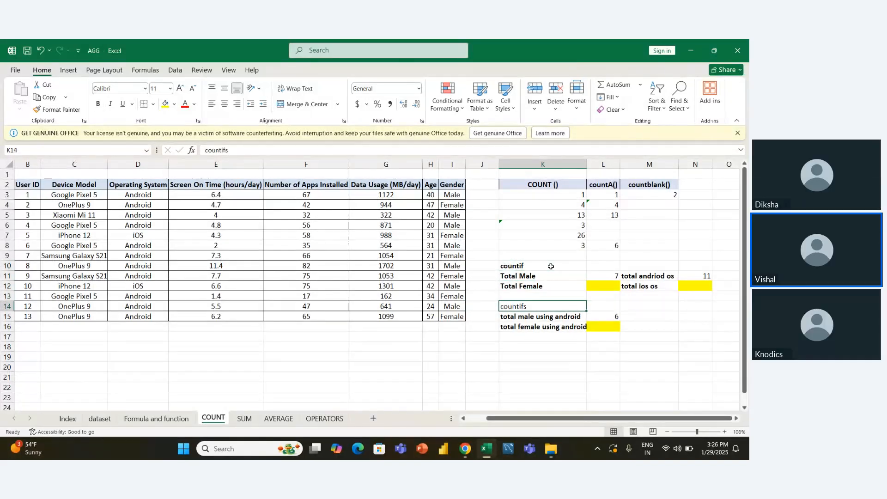
key(ctrl+b)
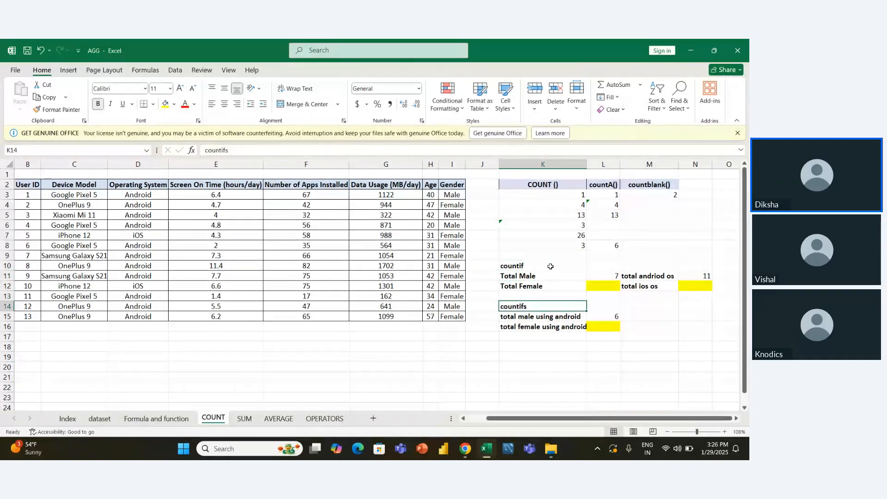
click(165, 103)
click(560, 265)
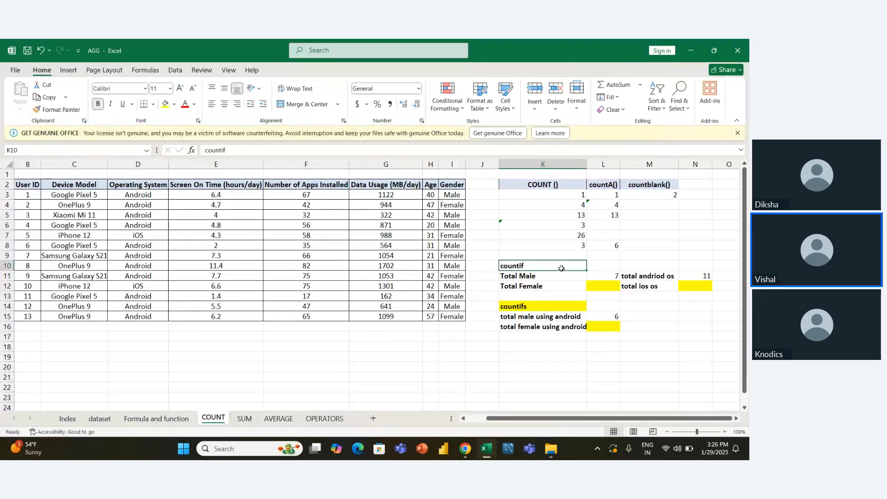
click(165, 103)
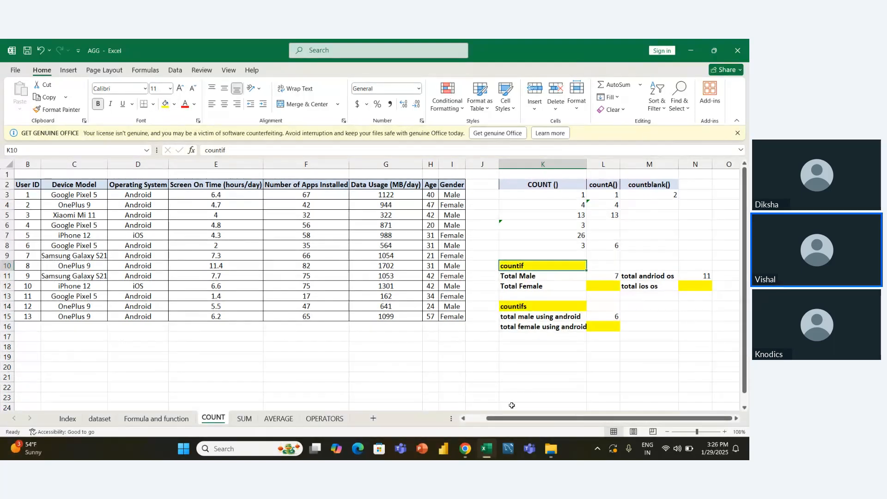
- Apply all borders to the countifs block K14:L16
click(509, 371)
click(523, 307)
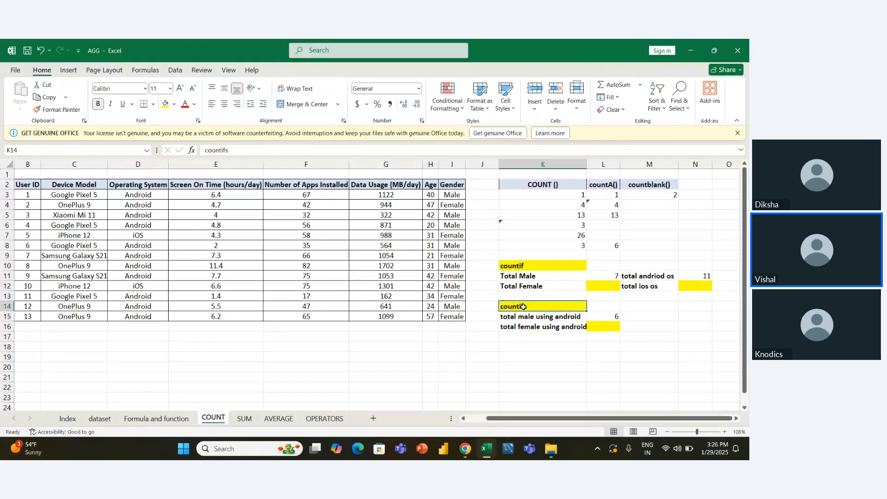
key(shift+Down)
key(shift+Down)
key(shift+Right)
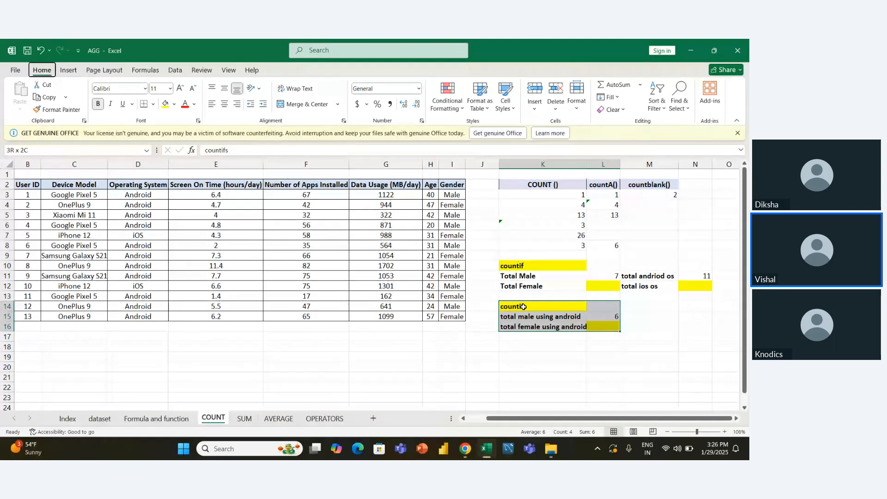
- Apply all borders to the countif block K10:N12
key(Up)
key(Up)
key(Up)
key(Up)
key(shift+Down)
key(shift+Down)
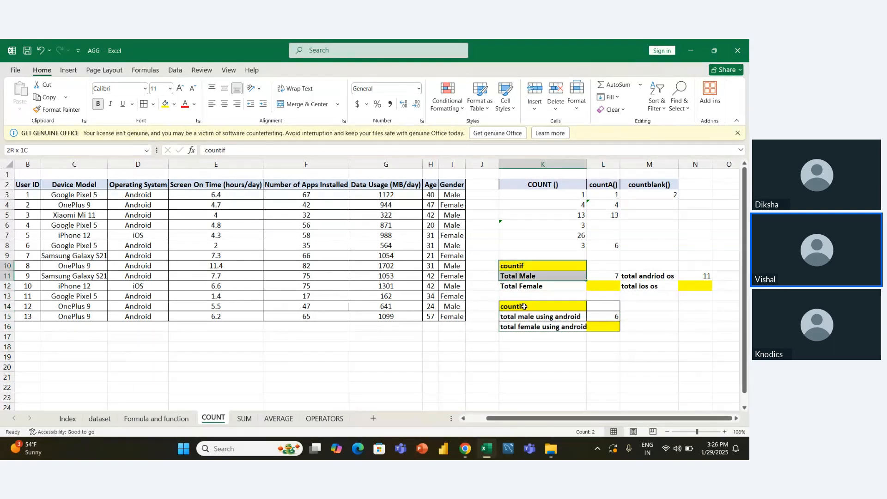
key(shift+Right)
key(shift+Right)
key(shift+Right)
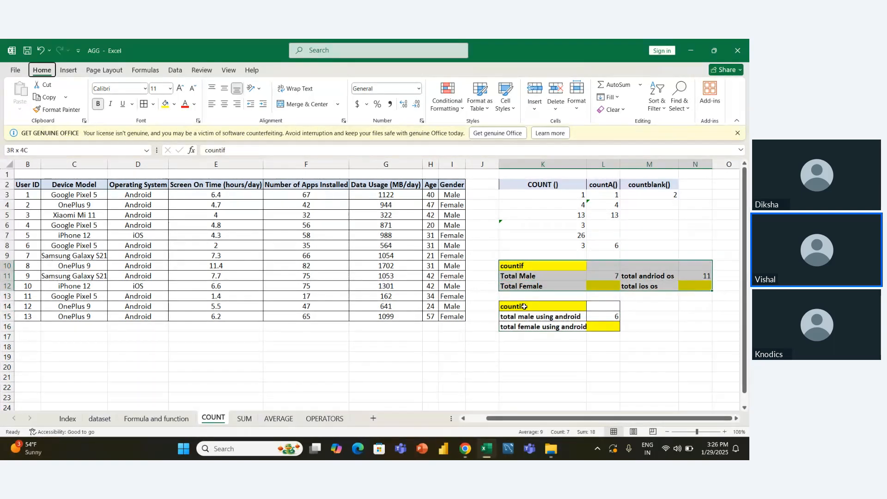
key(Left)
key(Left)
key(Down)
key(Down)
key(Down)
key(Down)
key(Down)
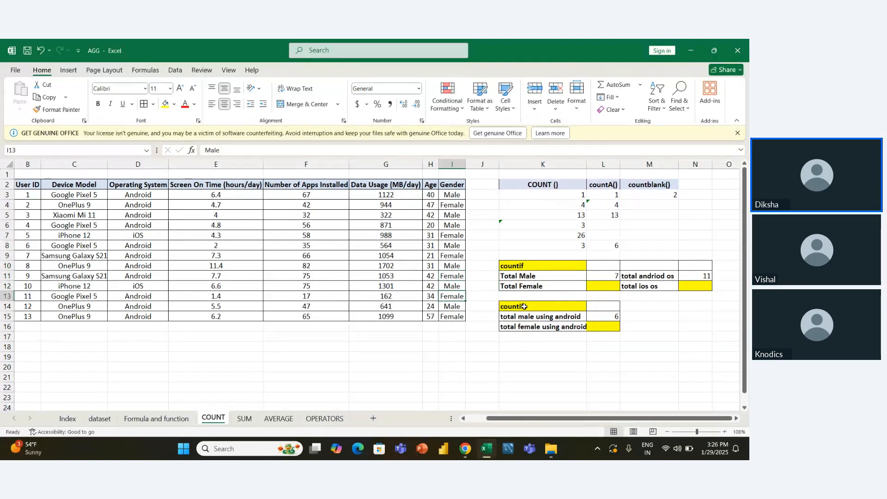
click(523, 364)
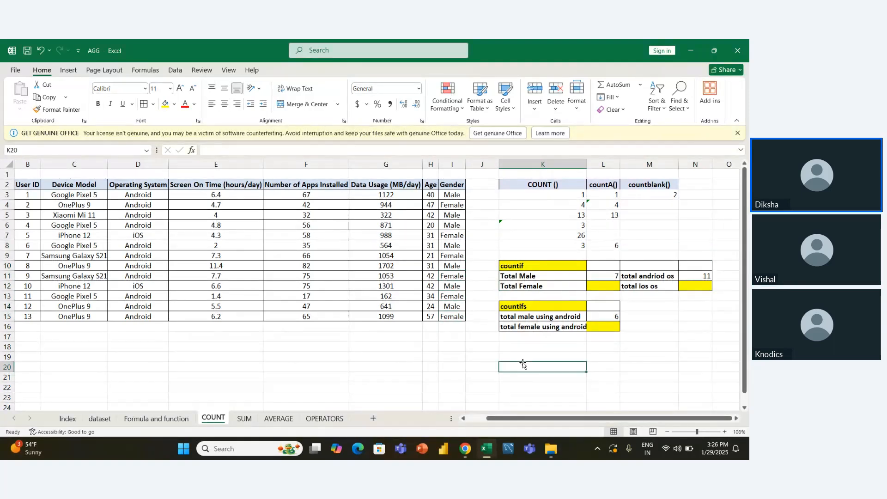
click(507, 354)
key(Left)
click(507, 352)
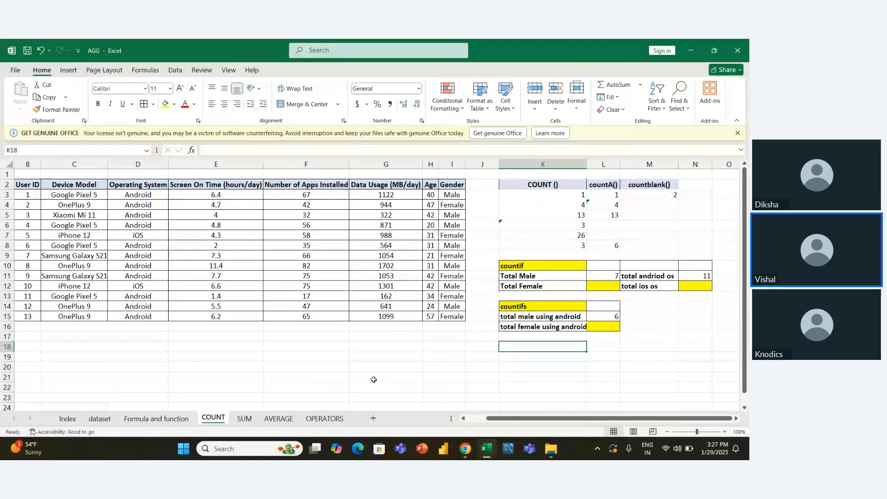
click(242, 419)
click(218, 421)
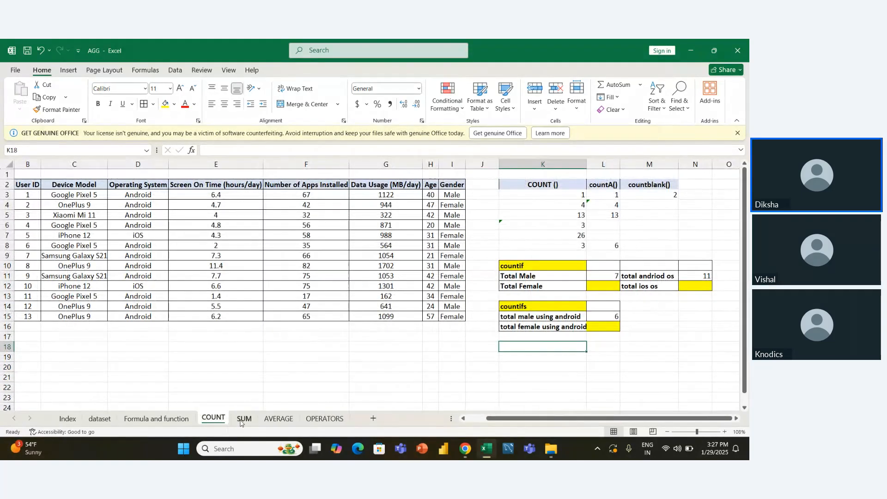
click(418, 354)
key(Left)
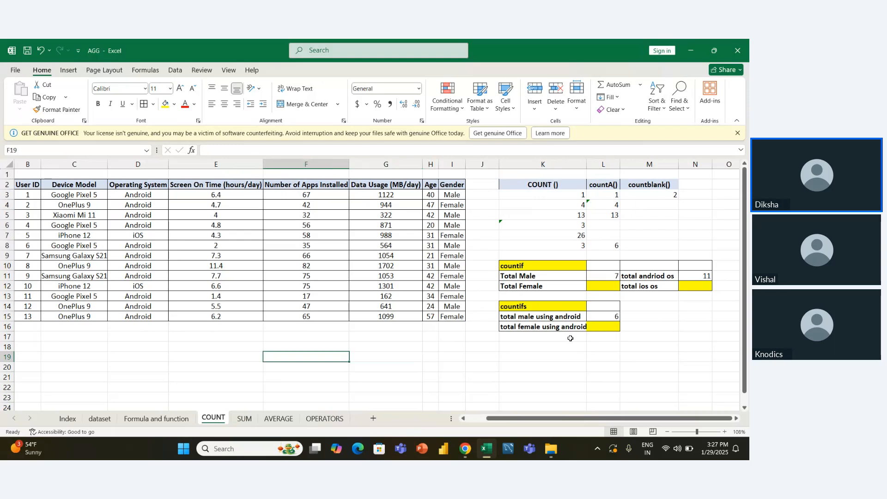
- Widen column K slightly so the "total female using android" label fits inside its cell
key(Right)
key(Right)
key(Right)
key(Right)
key(Right)
key(Up)
key(Up)
key(Right)
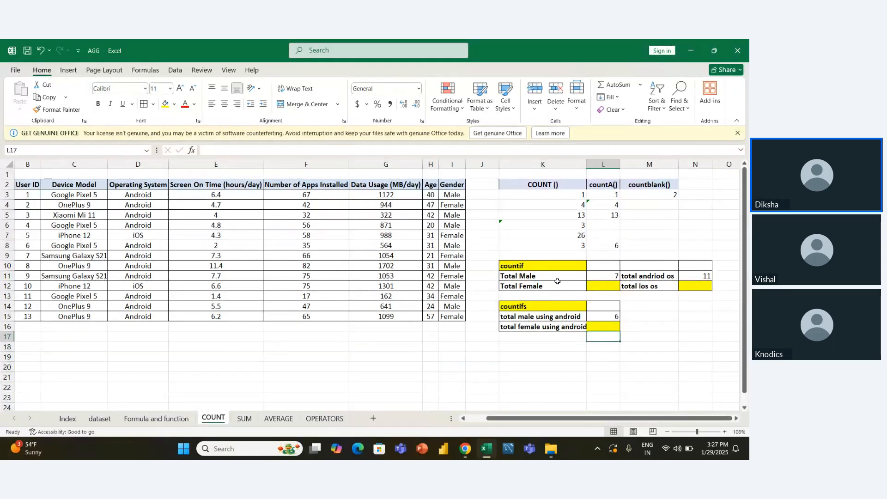
drag(588, 164, 593, 164)
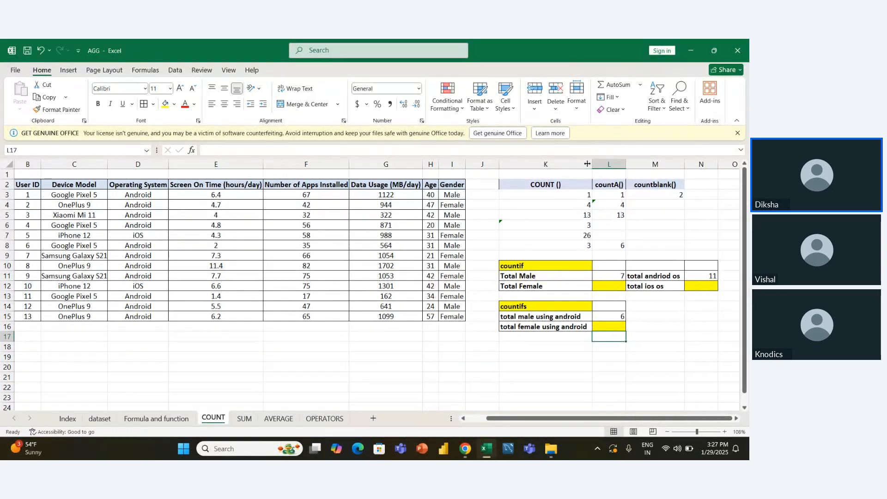
click(499, 356)
key(Left)
key(Left)
key(Left)
key(Left)
key(Left)
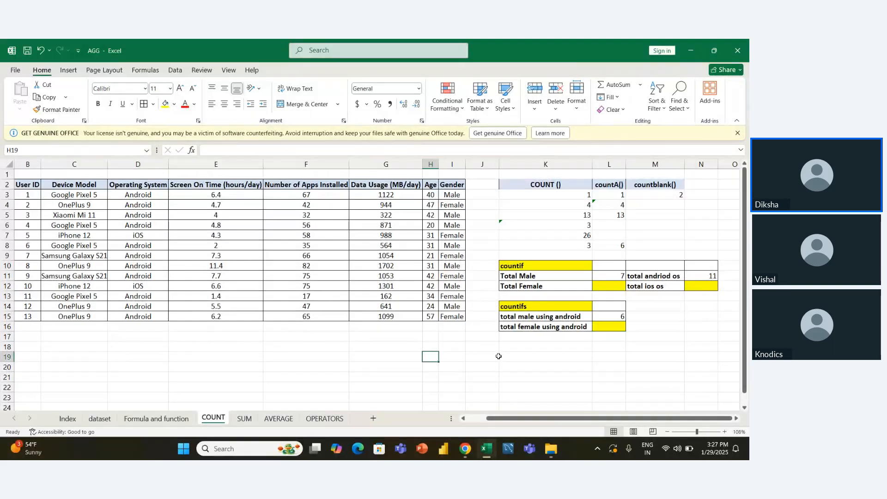
key(Down)
key(Down)
key(Right)
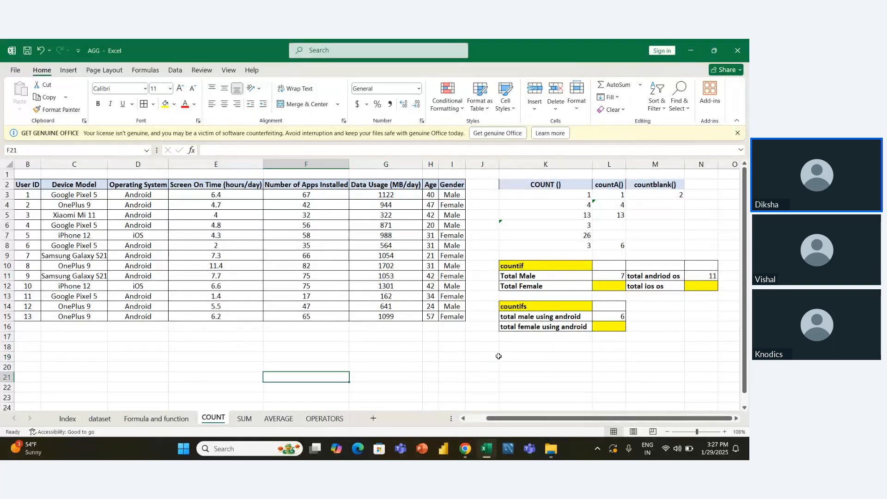
key(Left)
key(Down)
key(Down)
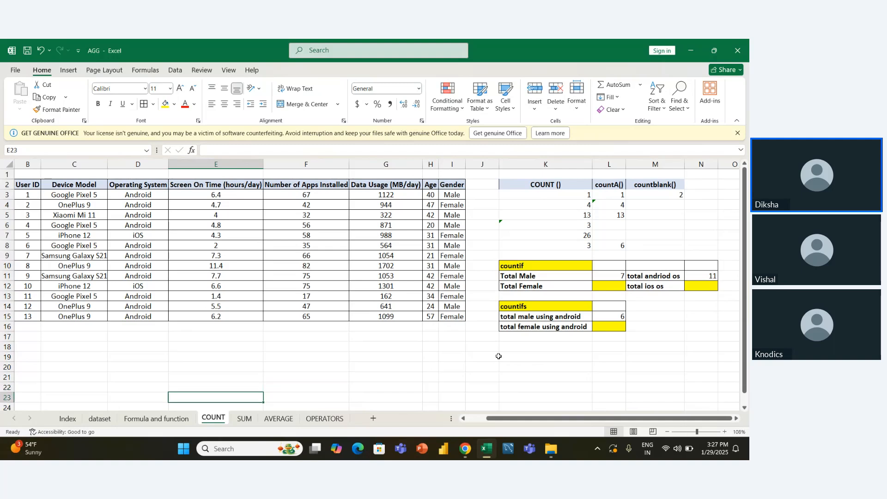
key(Right)
key(Down)
key(Left)
key(Up)
key(Up)
key(Up)
key(Up)
key(Up)
key(Up)
key(Up)
key(Up)
key(Up)
key(Up)
key(Up)
key(Up)
key(Up)
key(Up)
key(Up)
key(Up)
key(Up)
key(Up)
key(Up)
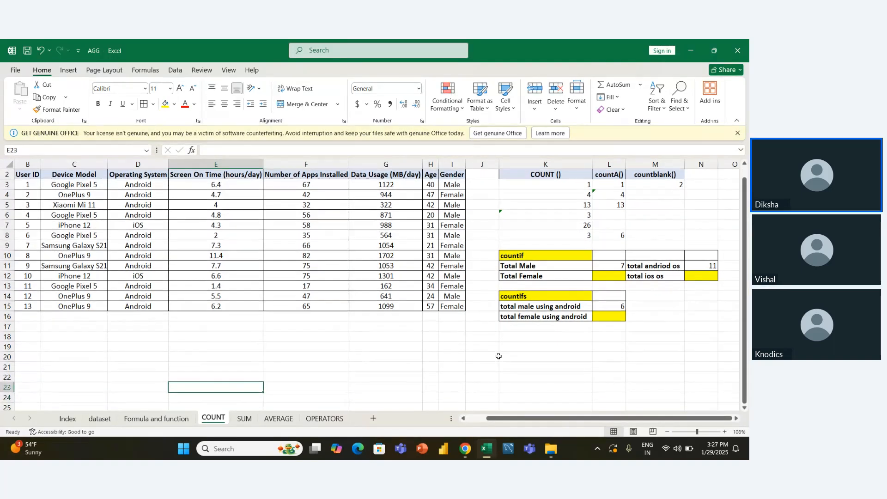
key(Up)
key(Up)
key(Up)
key(Up)
key(Down)
key(Down)
key(Down)
key(Down)
key(Down)
key(Down)
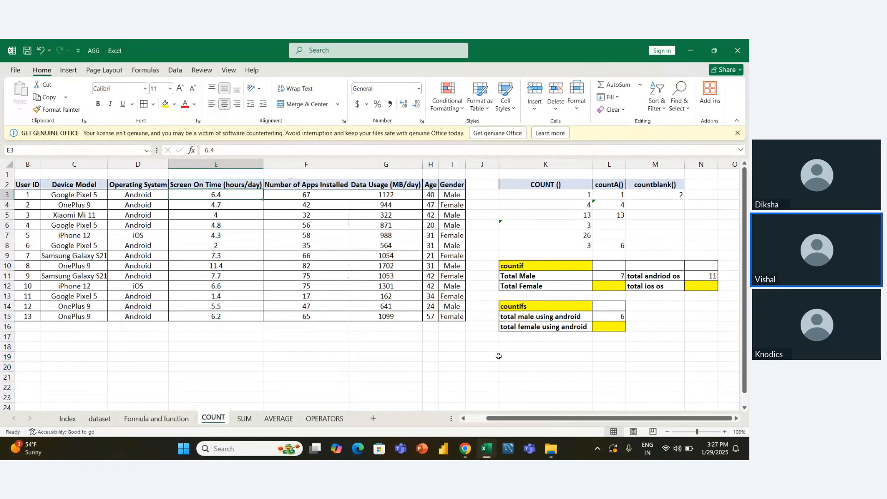
key(Left)
key(Left)
key(Left)
key(Left)
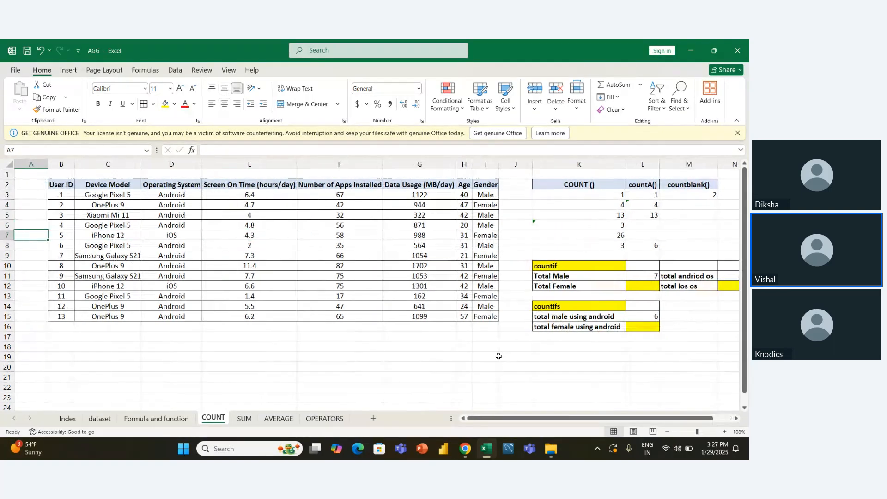
key(Right)
key(Right)
key(Right)
key(Right)
key(Right)
key(Right)
key(Right)
key(Right)
key(Right)
key(Right)
key(Right)
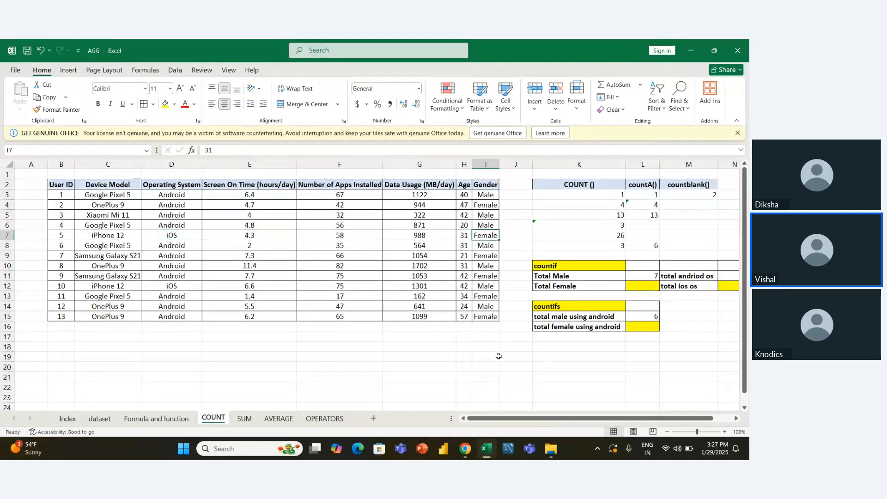
key(Right)
key(Up)
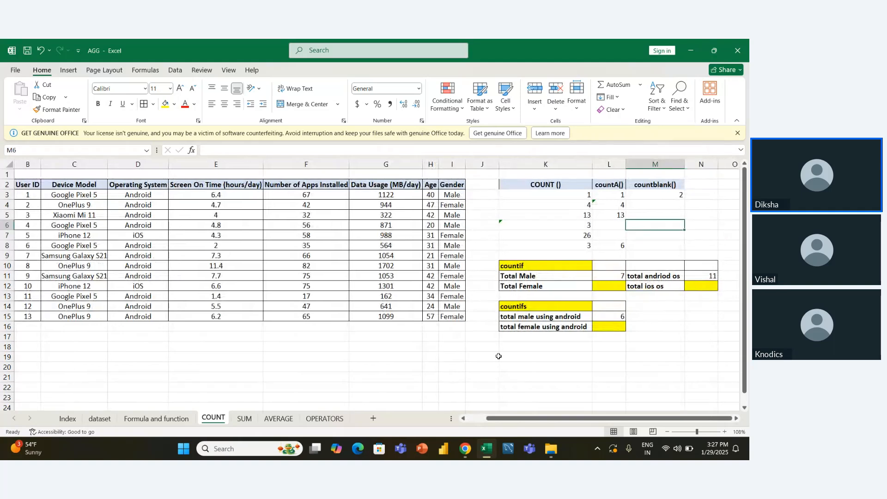
- Apply all borders to the COUNT, countA and countblank results table in K2:M8
key(Left)
key(Left)
key(Up)
key(Up)
key(Up)
key(Up)
key(shift+Right)
key(shift+Down)
key(shift+Down)
key(shift+Down)
key(shift+Down)
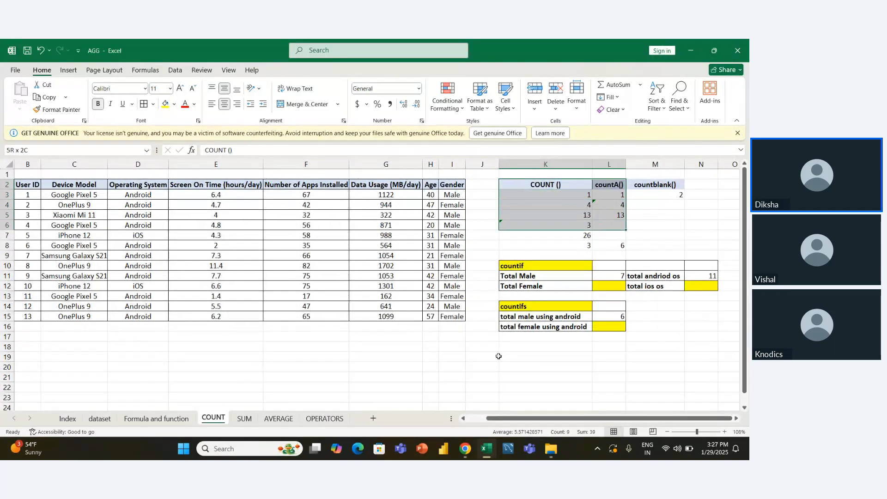
key(shift+Right)
key(shift+Down)
key(shift+Down)
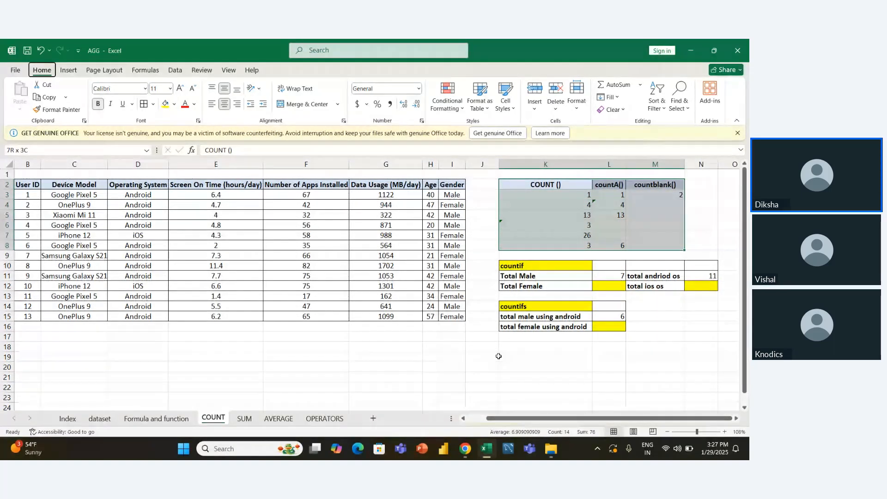
- Leave the bordered results and switch to the SUM sheet
key(Left)
key(Down)
key(Down)
key(Down)
key(Down)
key(Down)
key(Down)
key(Down)
key(Down)
key(Down)
key(Down)
key(Down)
key(Down)
key(Down)
key(Down)
key(Down)
key(Down)
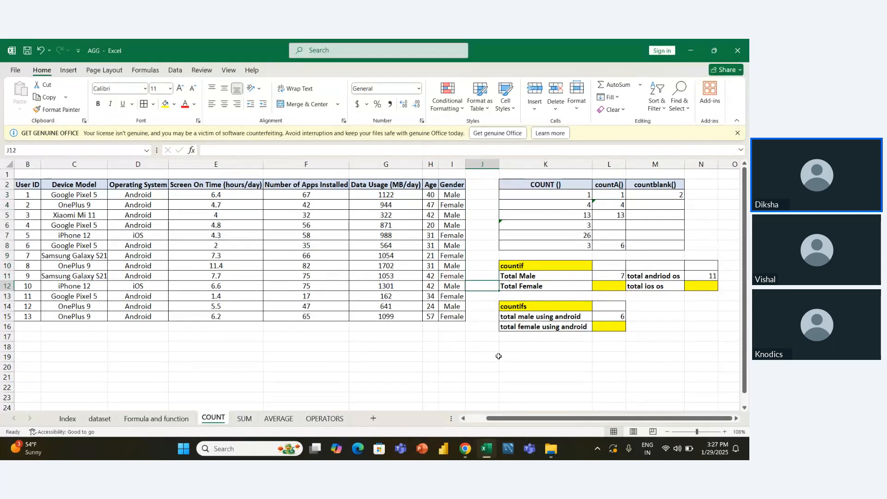
click(244, 418)
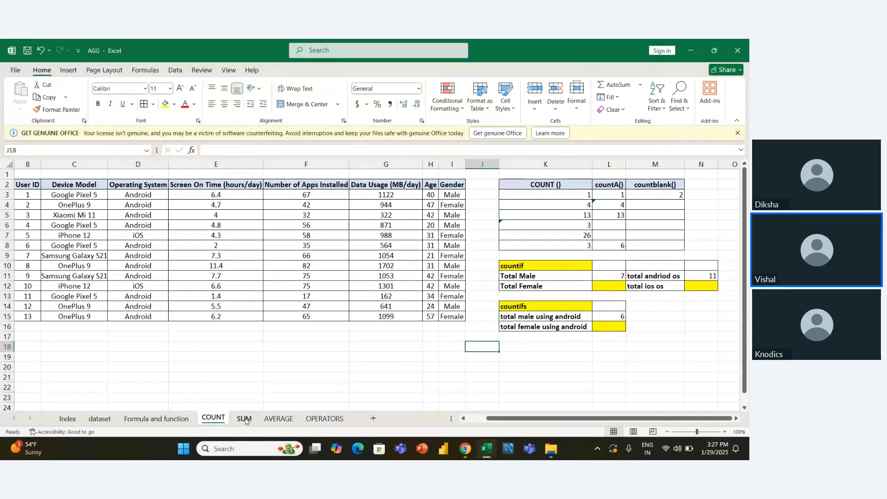
key(Down)
key(Down)
key(Down)
key(Down)
key(Down)
key(Up)
key(Up)
key(Up)
key(Up)
key(Up)
key(Up)
key(Up)
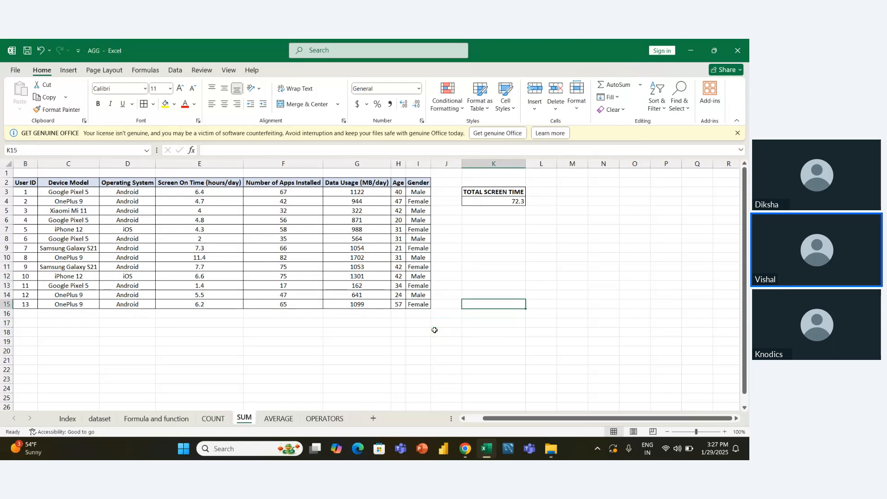
key(Up)
key(Up)
key(Up)
key(Up)
key(Up)
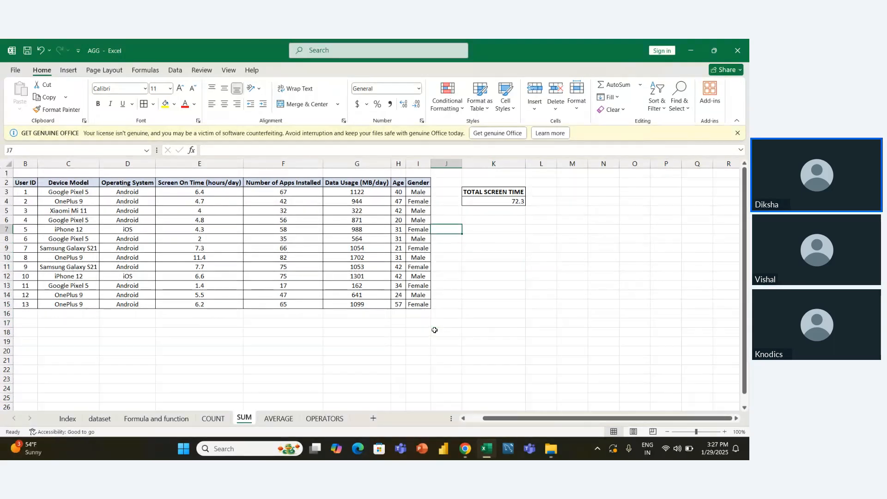
key(Right)
key(Right)
key(Up)
key(Up)
key(Down)
key(Left)
key(Left)
key(Left)
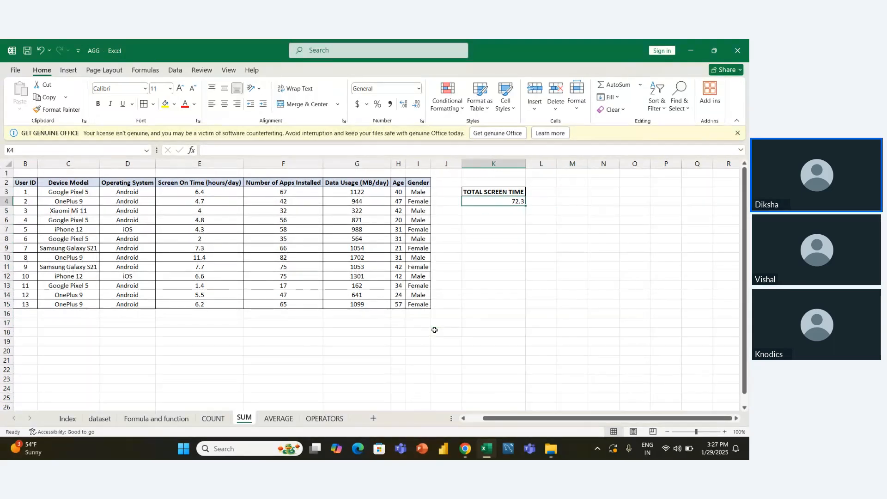
key(Down)
key(Down)
key(Down)
key(Right)
key(Up)
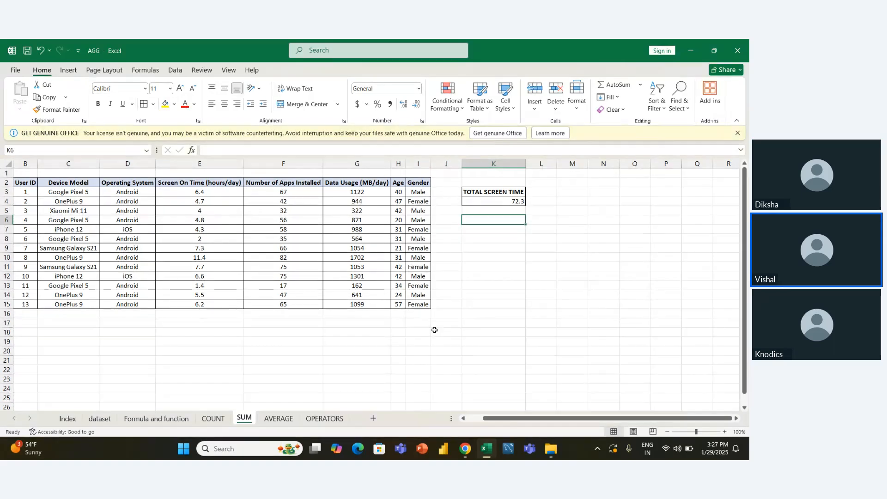
text(=)
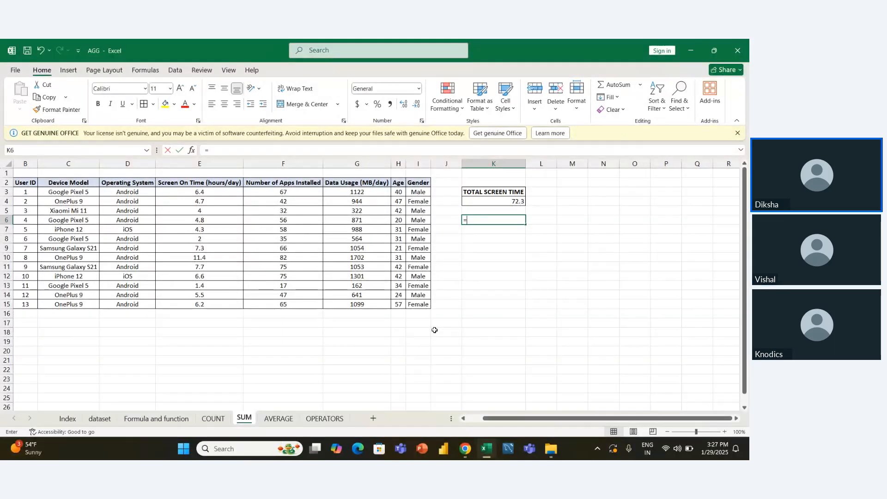
key(BackSpace)
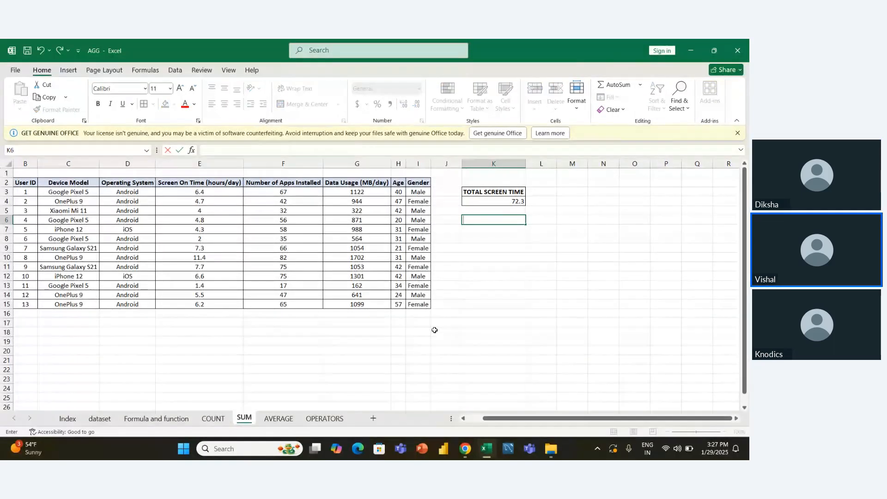
text(total)
key(BackSpace)
key(BackSpace)
key(BackSpace)
key(BackSpace)
key(BackSpace)
text(sumif)
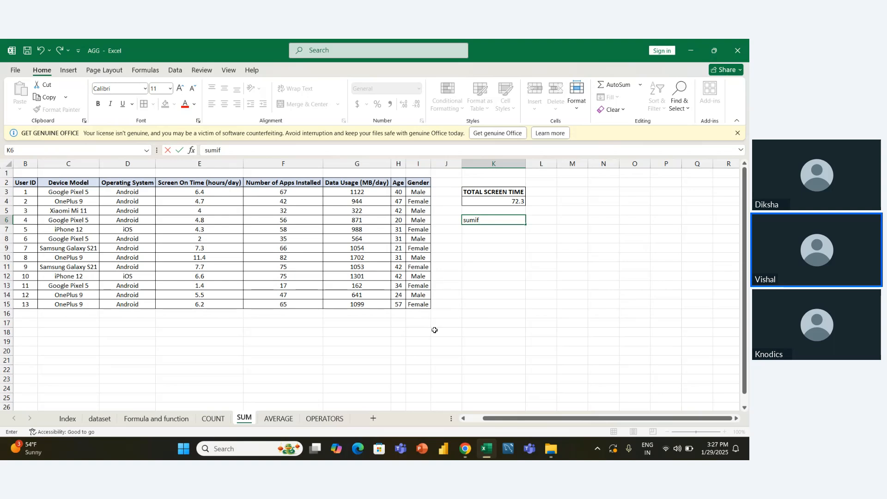
key(ctrl+Return)
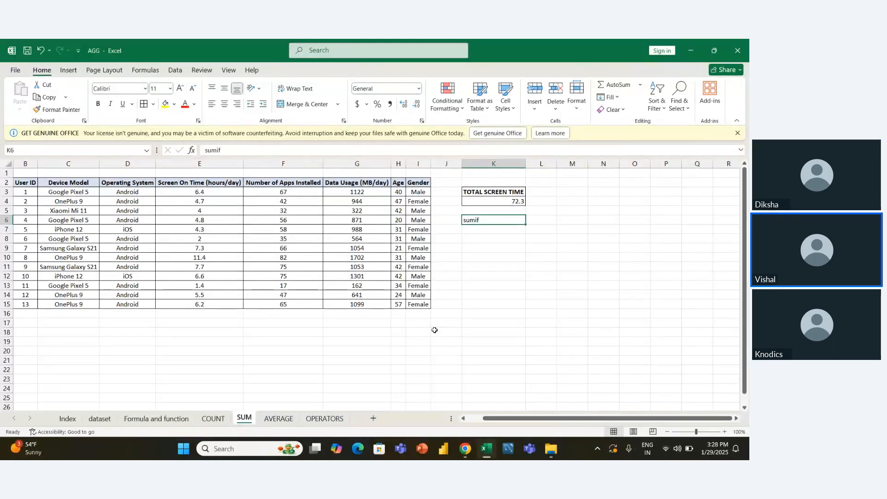
key(Delete)
key(Up)
key(Up)
text(=sum)
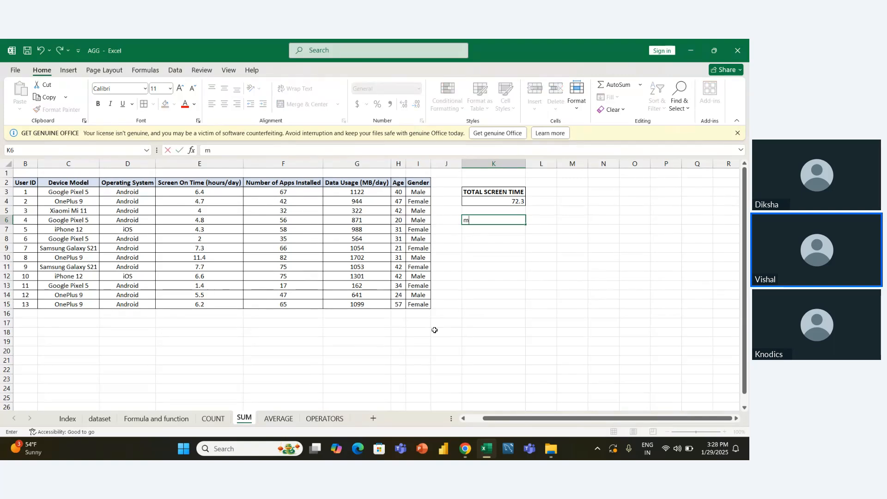
key(BackSpace)
key(BackSpace)
key(BackSpace)
key(BackSpace)
- Enter the labels "total male screen time" in K6 and "total female screen time" in K7
text(total male s)
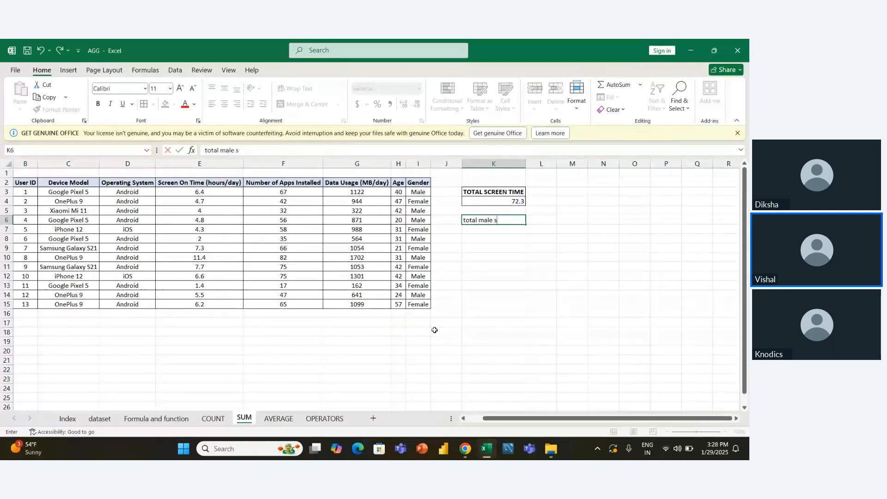
text(creen time)
key(Return)
text(total)
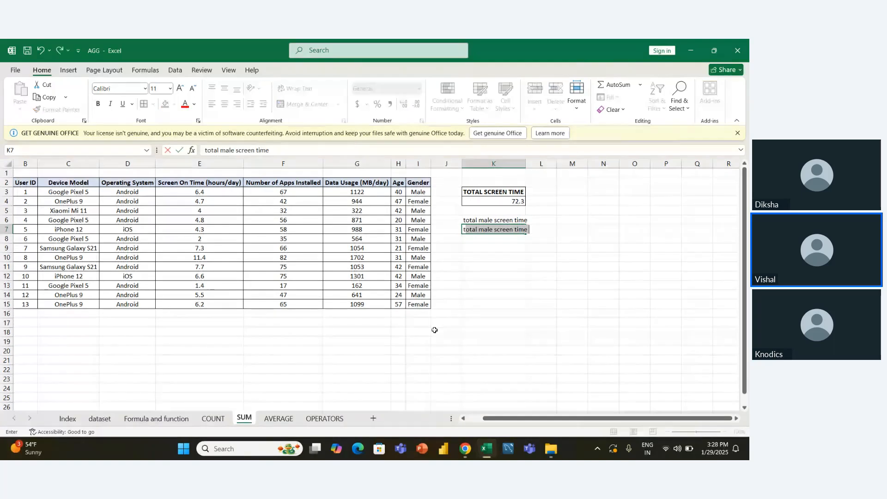
text( fema)
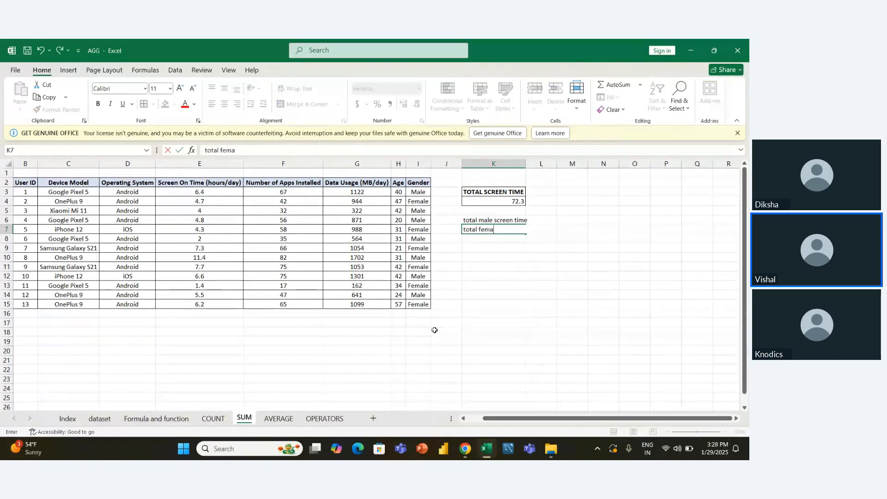
text(le screen time)
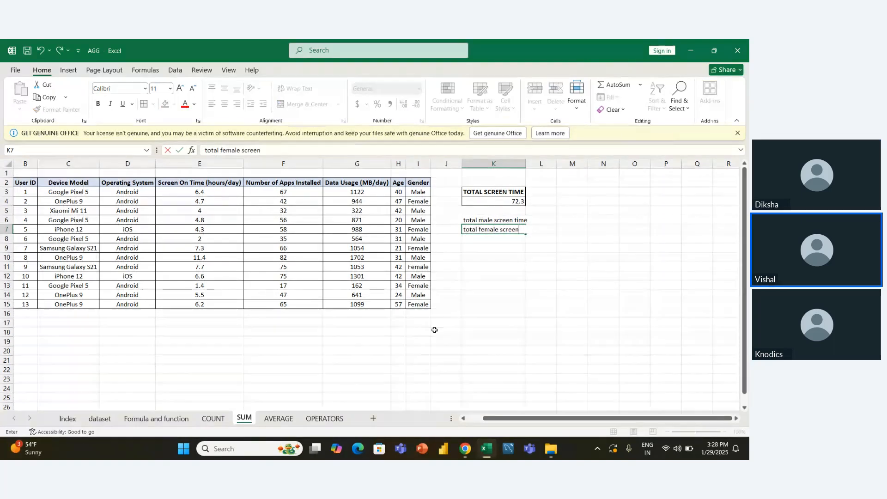
key(Return)
- AutoFit column K so the male and female screen time labels fit inside their cells
key(Up)
key(Up)
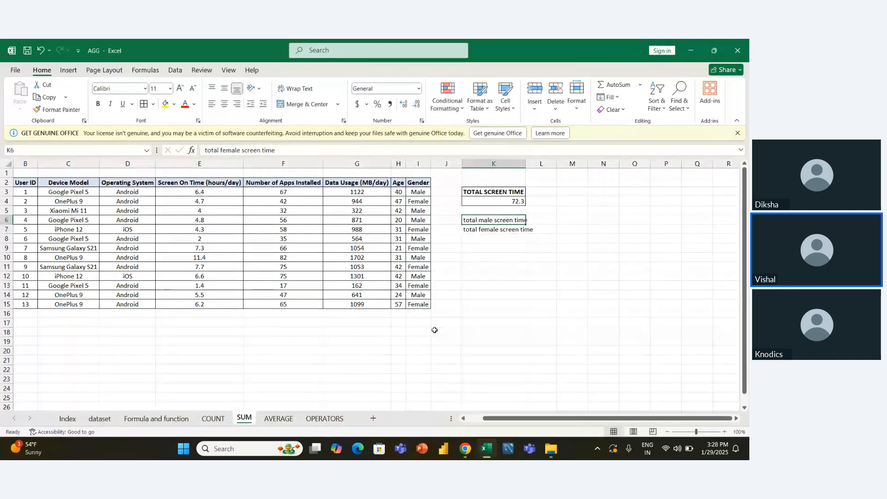
double_click(527, 162)
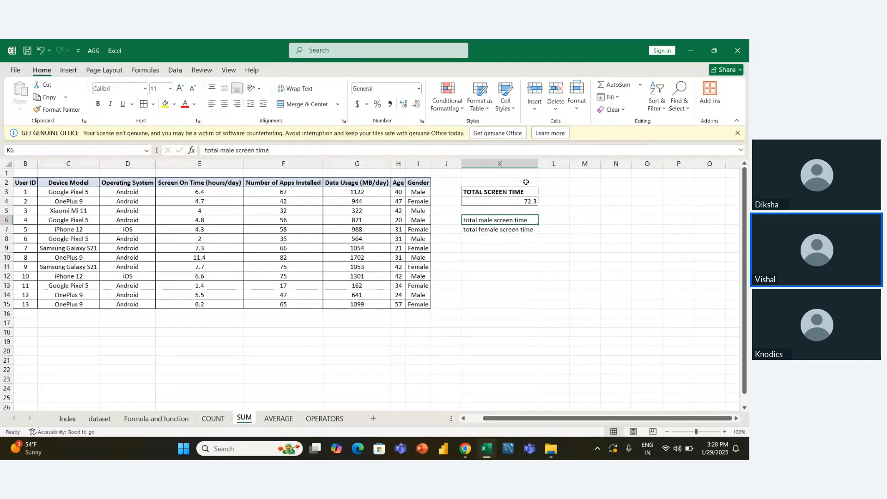
shift+click(514, 234)
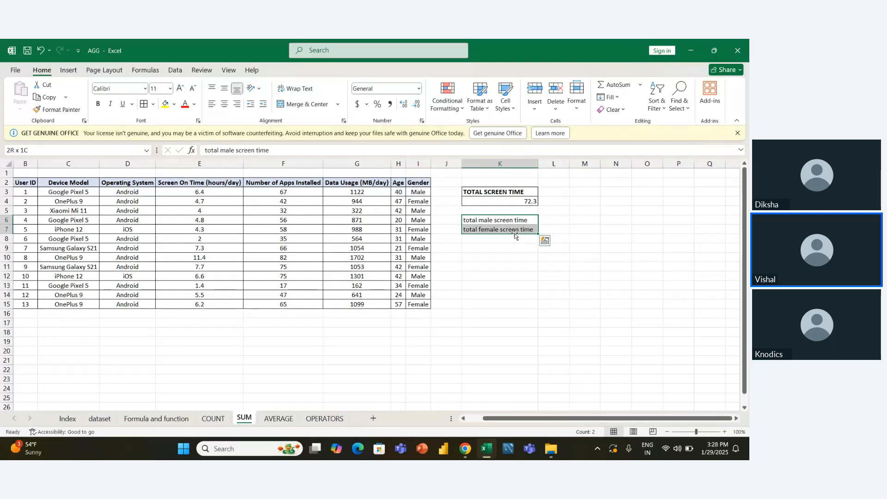
key(Up)
key(Down)
key(Down)
key(Down)
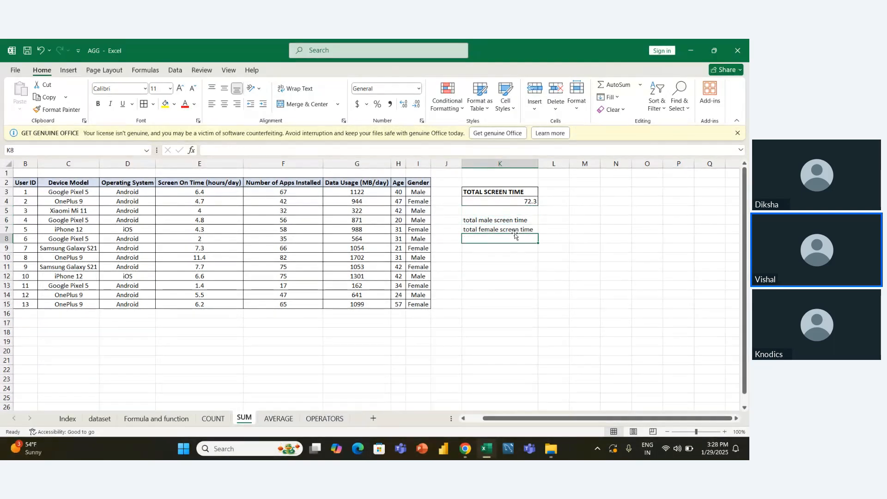
key(Up)
key(Up)
key(Down)
key(Down)
key(Up)
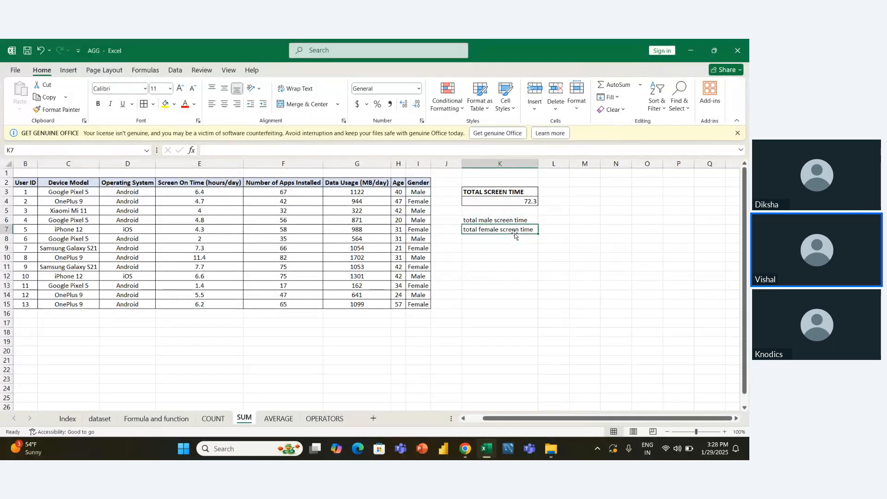
key(Up)
key(Down)
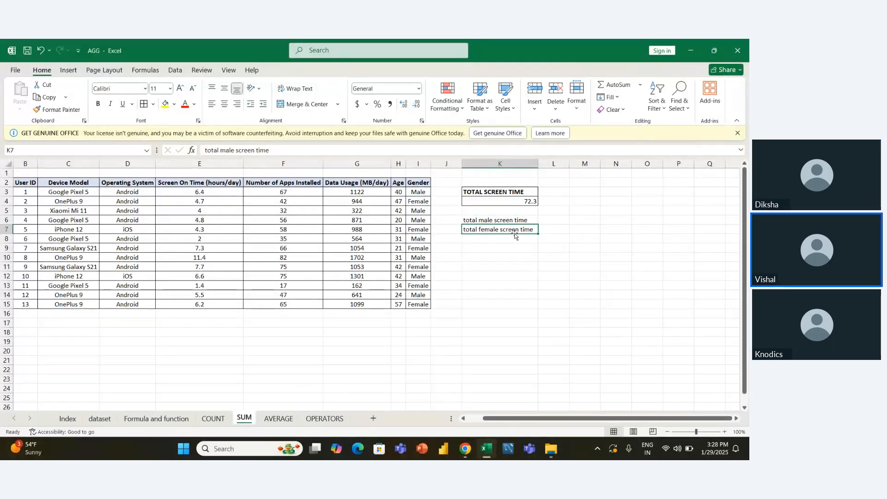
key(Up)
key(Down)
key(Down)
key(Down)
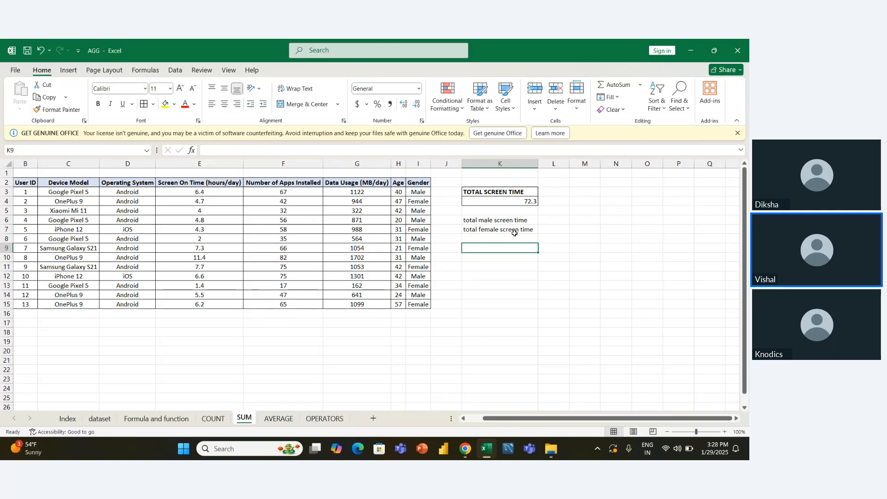
- Move the male and female screen time labels from K6:K7 down to K10:K11
key(Up)
key(Up)
key(Up)
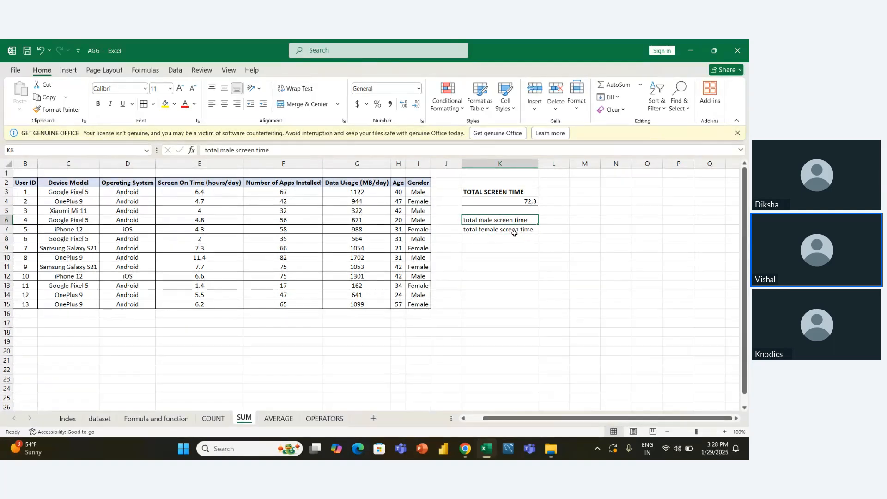
key(shift+Down)
key(shift+Up)
key(shift+Down)
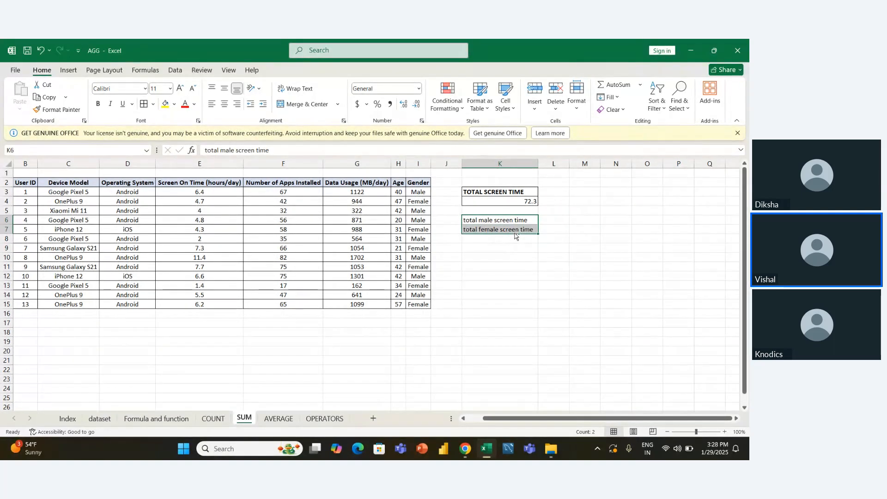
drag(515, 236, 514, 273)
- Enter the label "total screen time >5" in K7 and make it bold
click(514, 234)
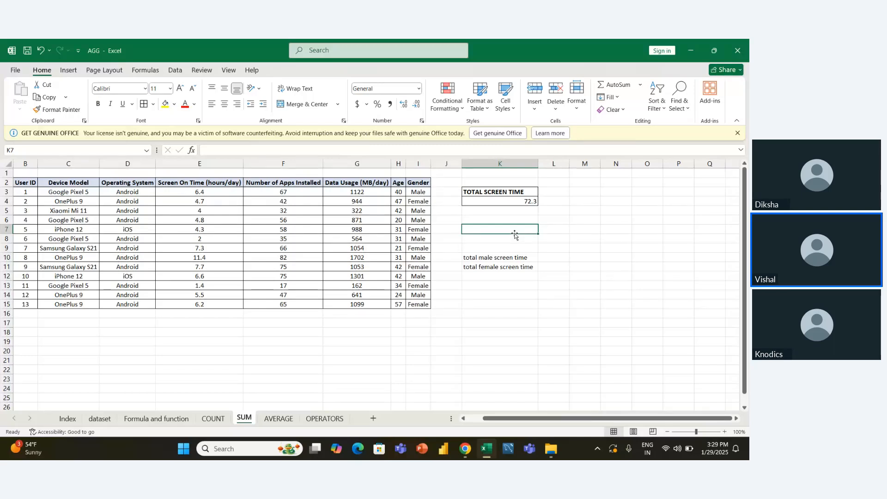
text(sc)
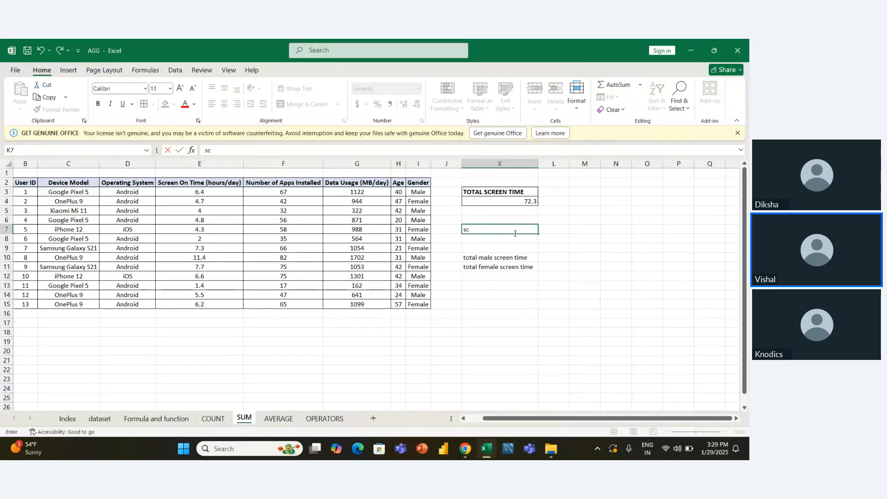
key(BackSpace)
key(BackSpace)
text(total screen time)
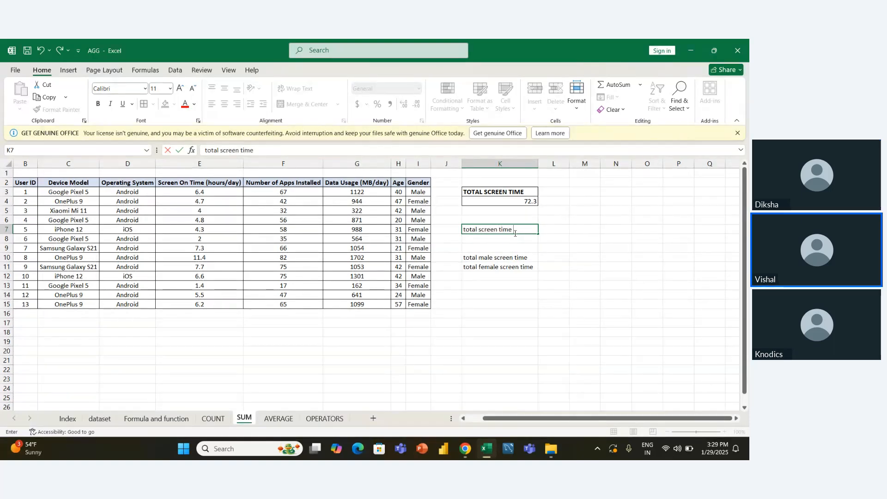
text( 5)
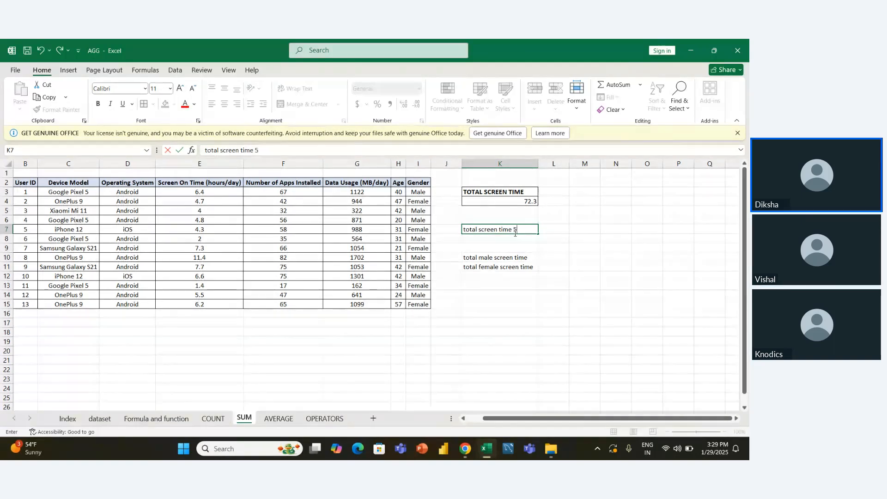
key(Left)
click(514, 233)
double_click(515, 233)
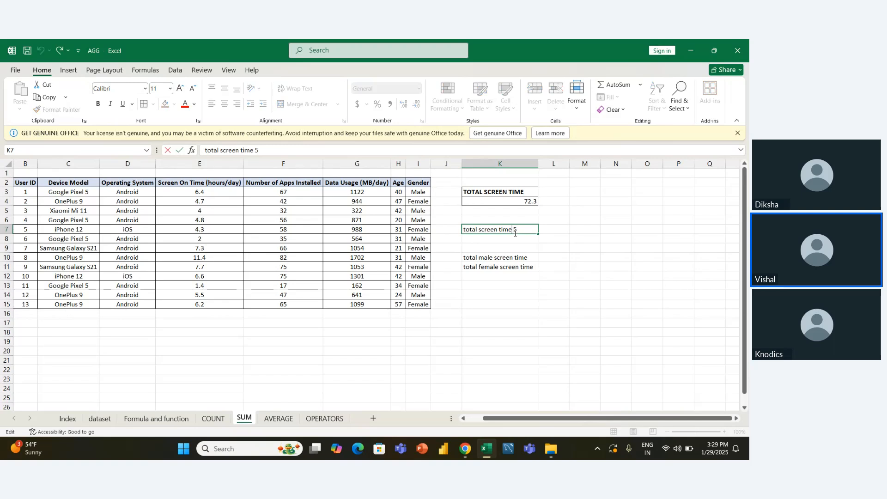
text(>L)
key(BackSpace)
key(Right)
key(Return)
key(Up)
key(ctrl+b)
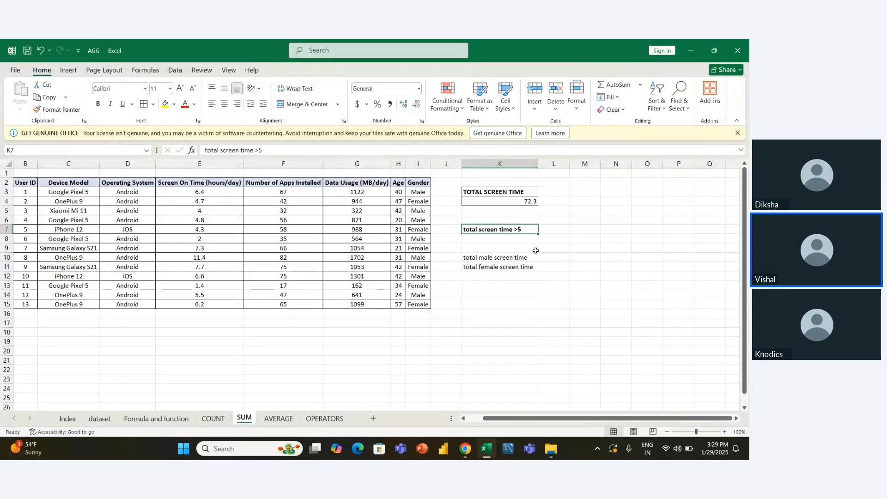
- Make the total male and total female screen time labels in K10:K11 bold
key(Down)
key(Down)
key(Down)
key(shift+Down)
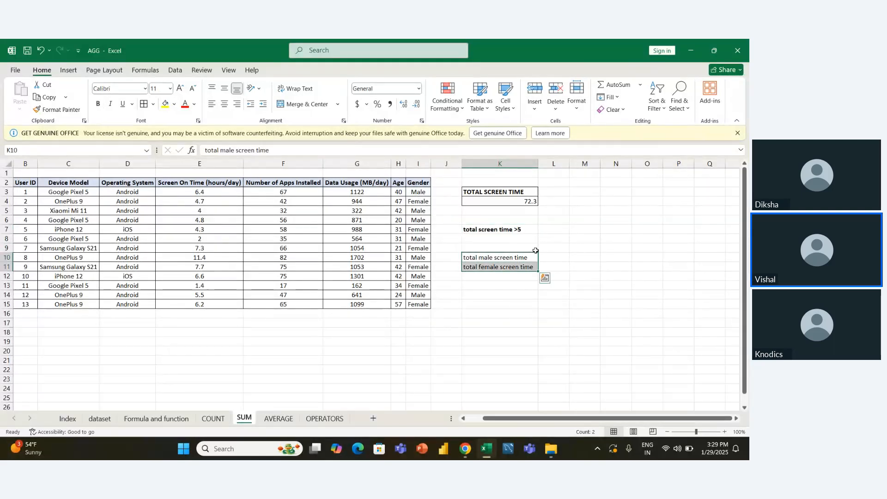
key(ctrl+b)
- Review the conditional sum labels in K7, K10 and K11
key(Up)
key(Up)
key(Up)
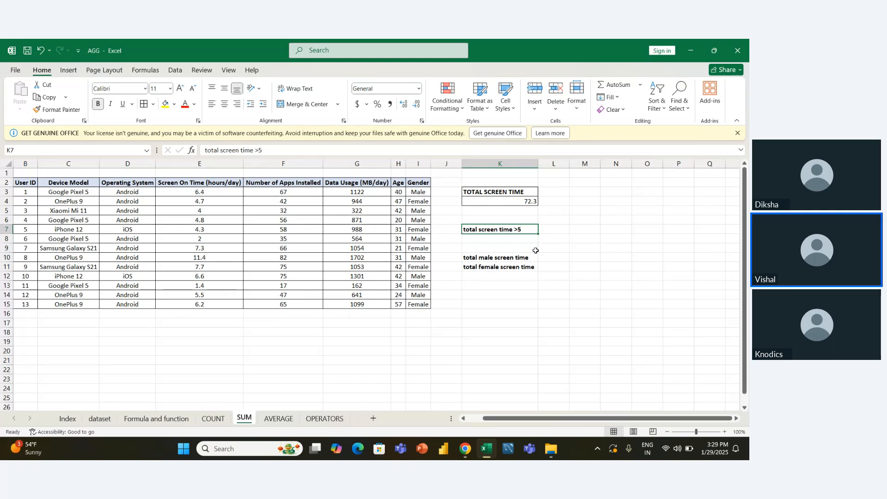
key(Down)
key(Down)
key(Down)
key(Down)
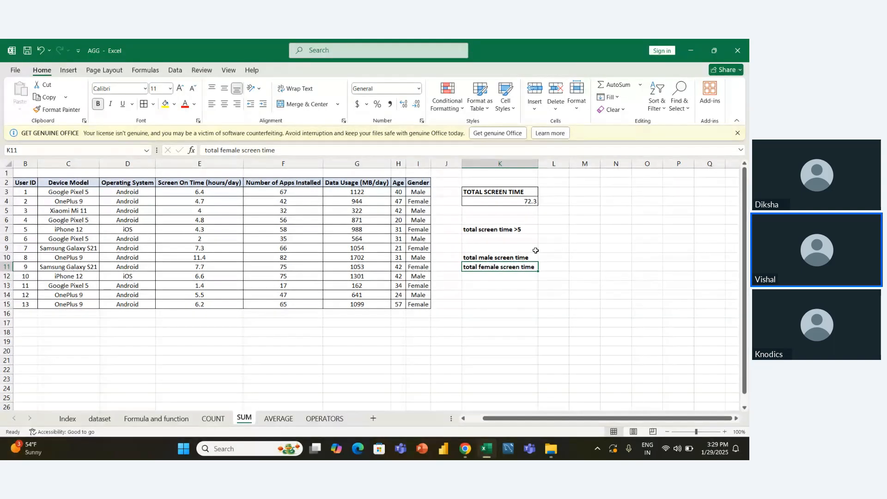
key(Up)
key(Up)
key(Up)
key(Up)
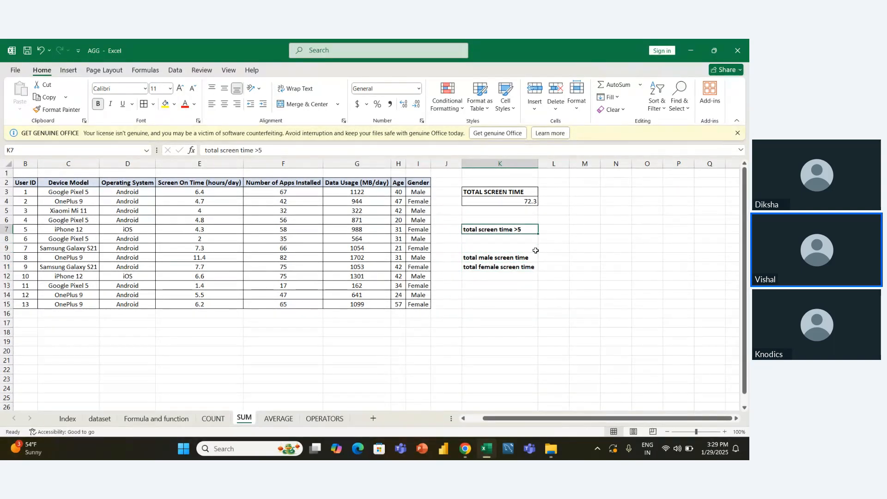
- Examine the Screen On Time values in column E against the greater-than-5 condition
key(Left)
key(Left)
key(Left)
key(Left)
key(Left)
key(Left)
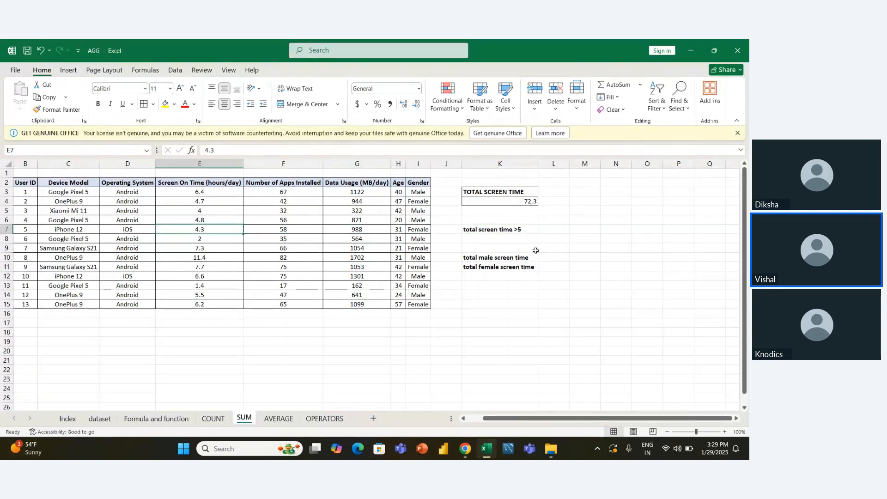
key(Up)
key(Up)
key(Up)
key(Down)
key(Down)
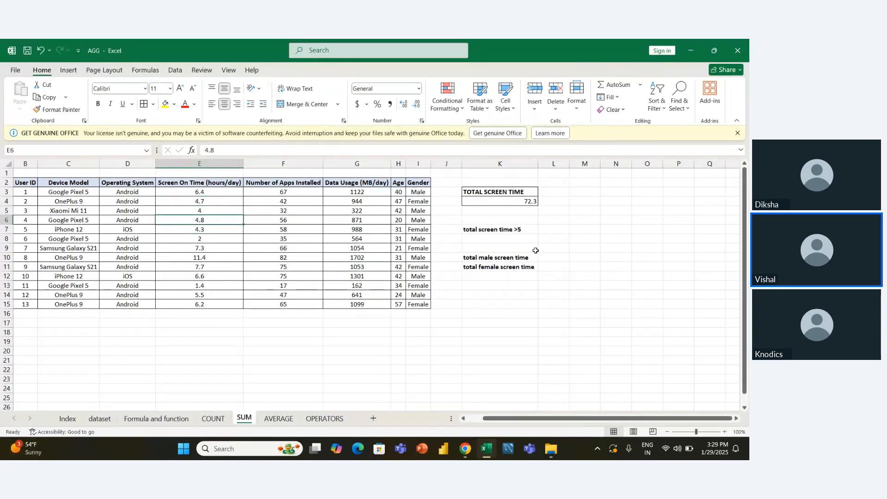
key(Down)
key(Down)
key(Down)
key(Right)
key(Left)
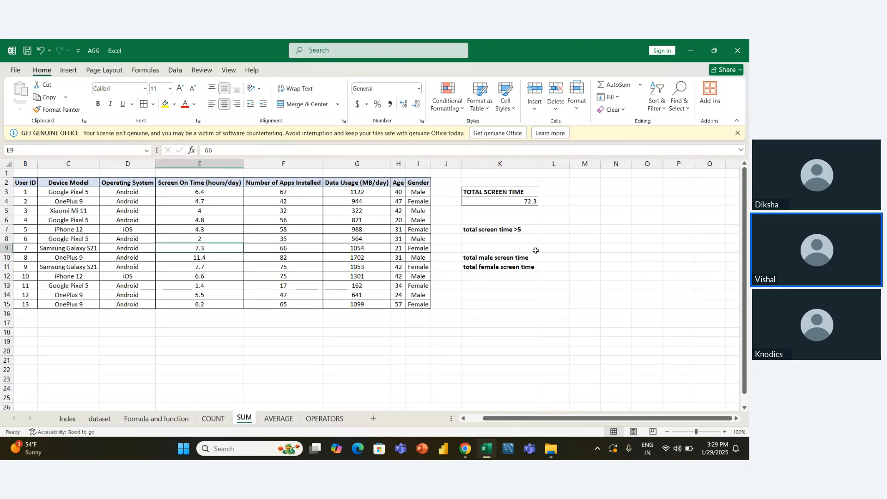
key(Right)
key(Right)
key(Right)
key(Right)
key(Right)
key(Right)
key(Right)
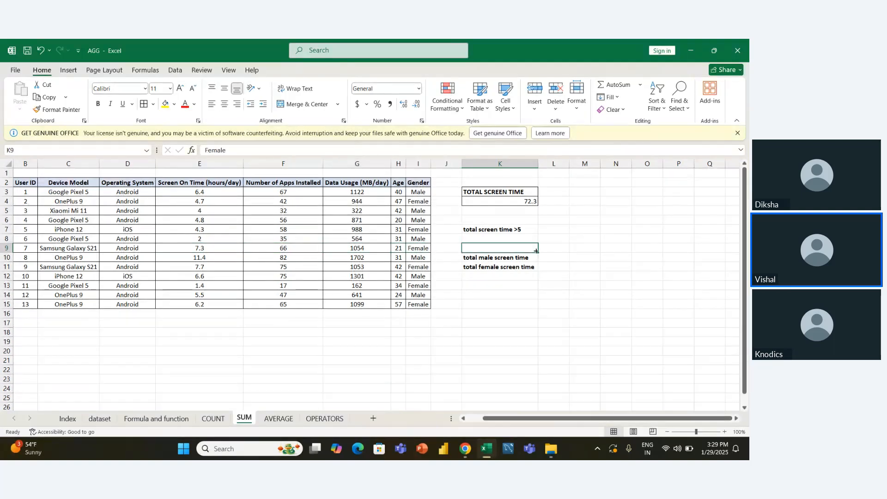
key(Up)
key(Up)
text(=su)
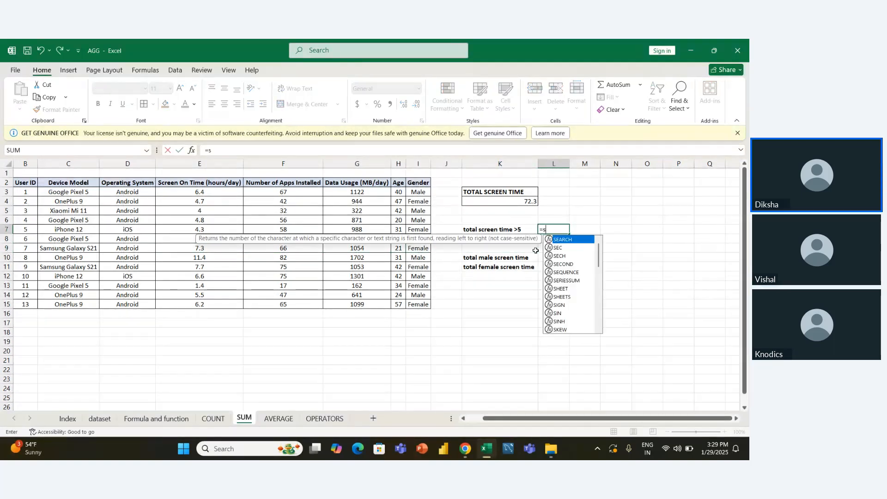
key(BackSpace)
key(Escape)
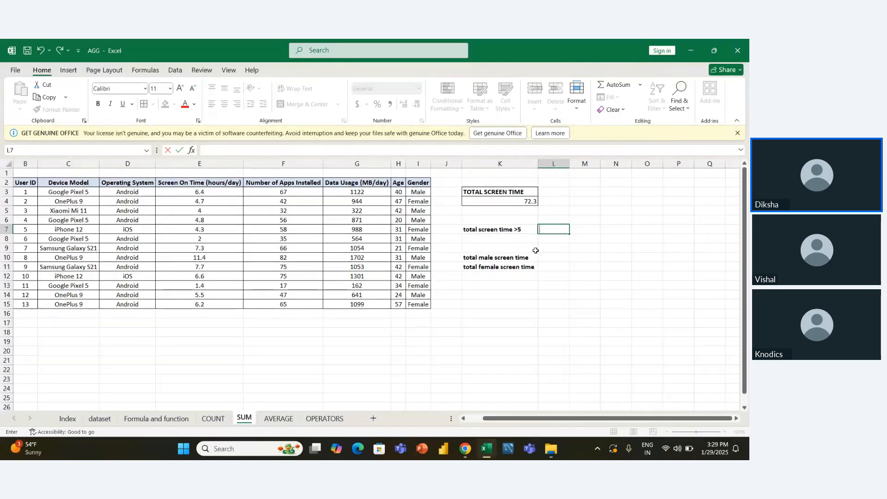
- Try starting a SUMIF formula in L7 to check its arguments, and clear the cell again
key(Left)
key(Right)
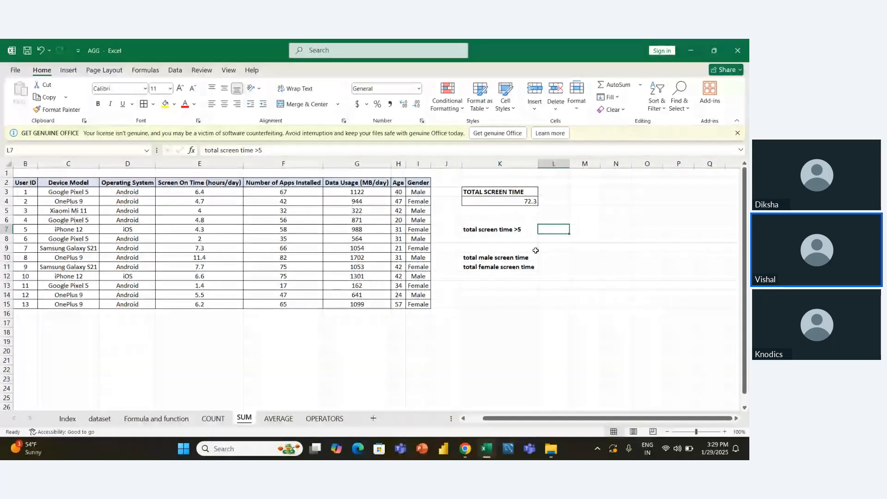
text(=sumif)
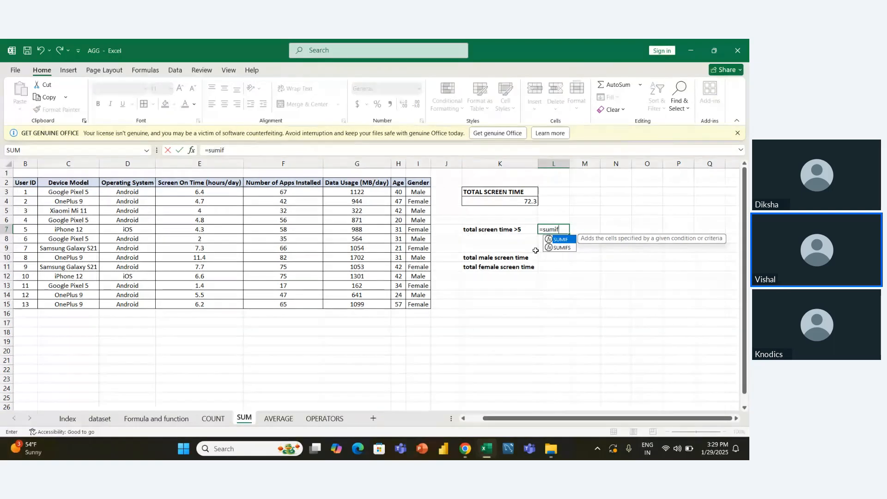
key(Tab)
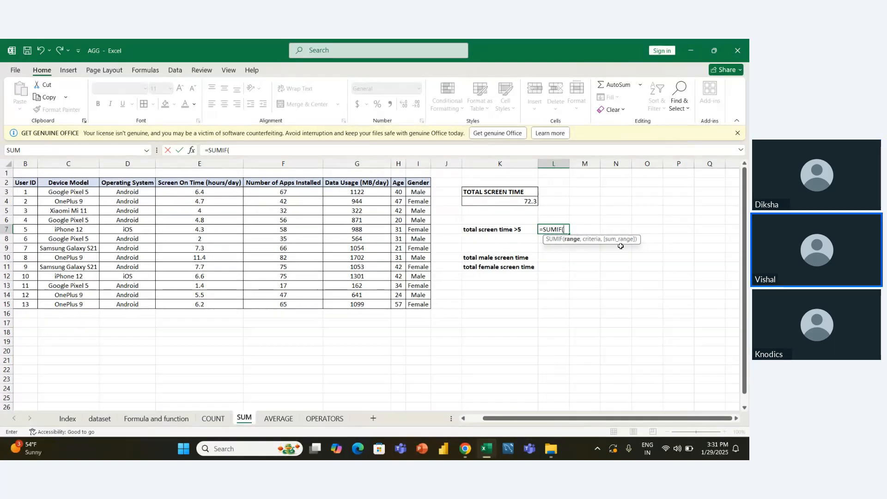
key(ctrl)
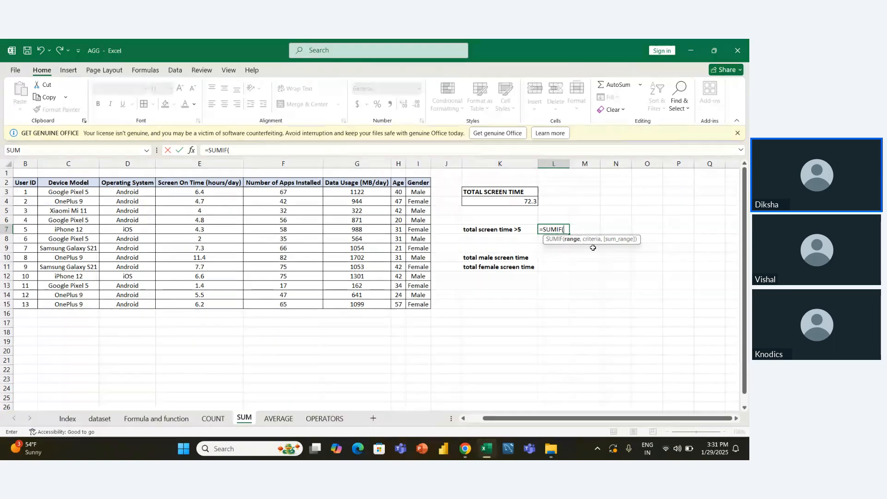
key(ctrl)
key(ctrl)
key(BackSpace)
key(BackSpace)
key(BackSpace)
key(BackSpace)
key(BackSpace)
key(BackSpace)
key(BackSpace)
key(Return)
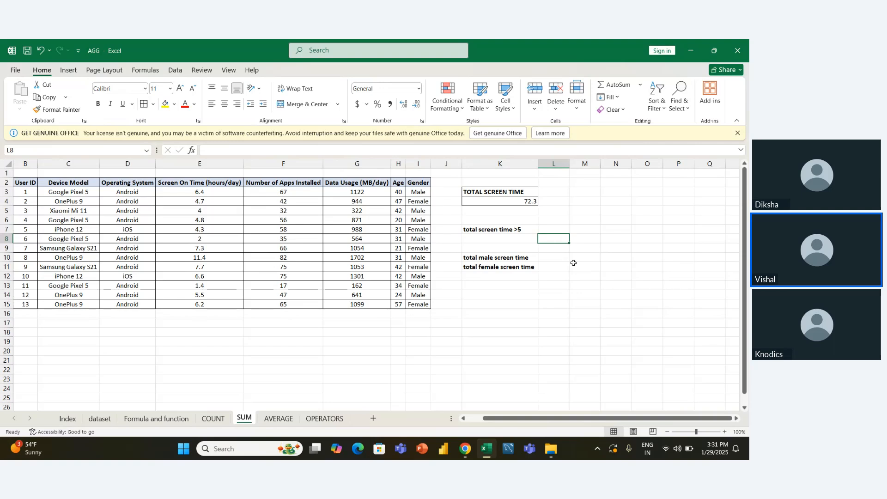
- Enter the function name "sumif" in M2 as the start of a syntax note
key(Up)
key(Right)
key(Up)
key(Up)
key(Up)
key(Up)
key(Up)
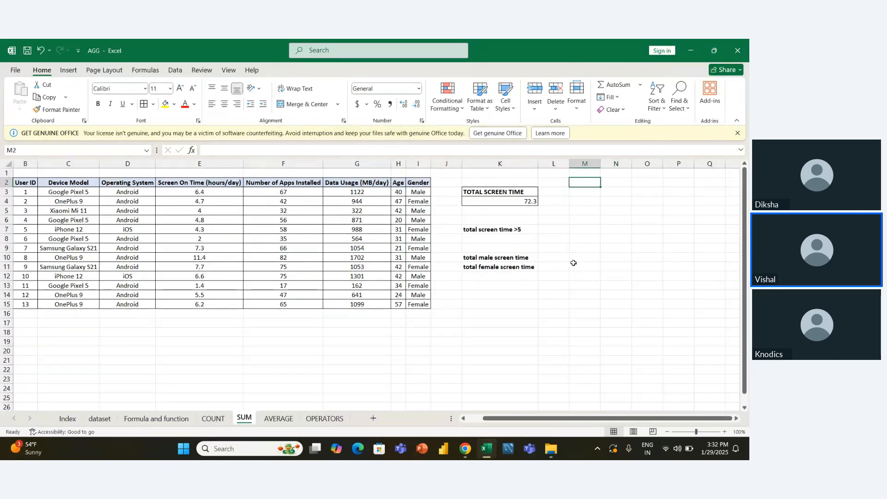
text(sumif)
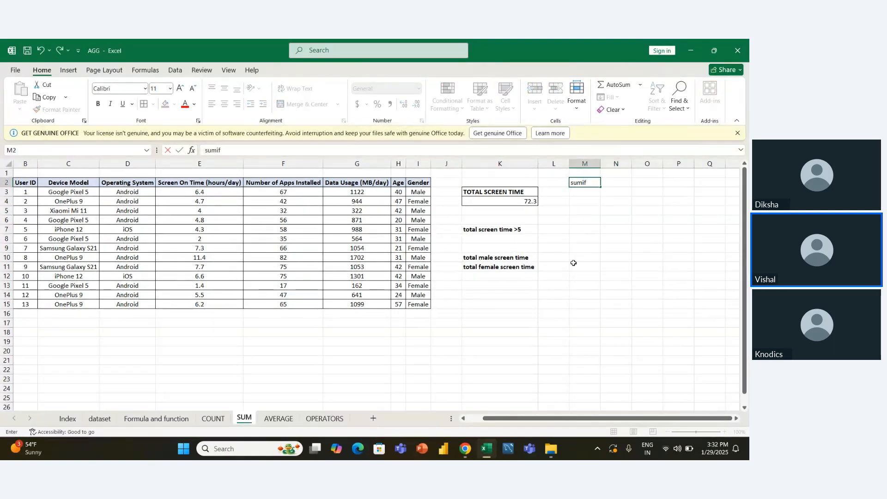
key(Return)
- Enter the heading "parameter" in N1, beside and above the sumif note
key(Right)
key(Up)
key(Up)
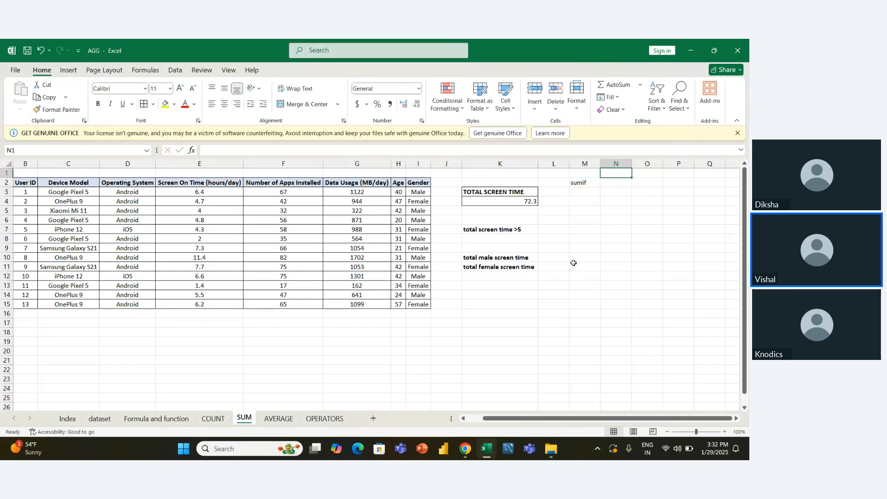
text(param)
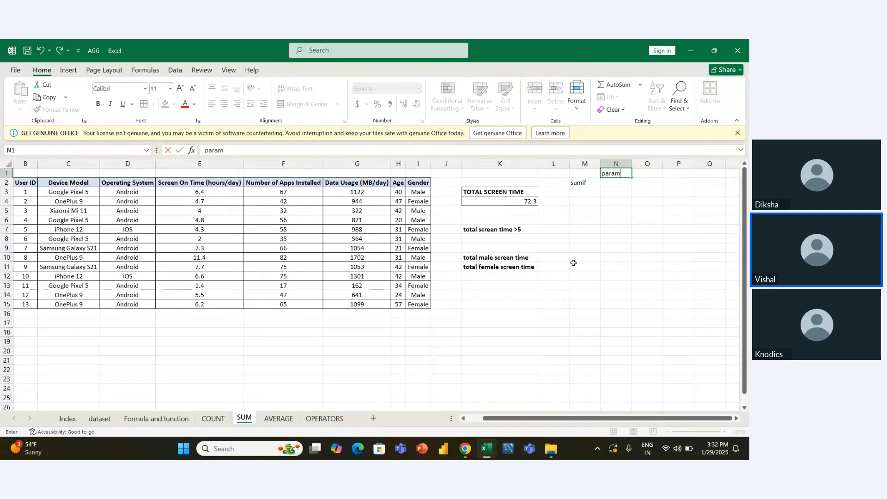
text(eter)
key(Return)
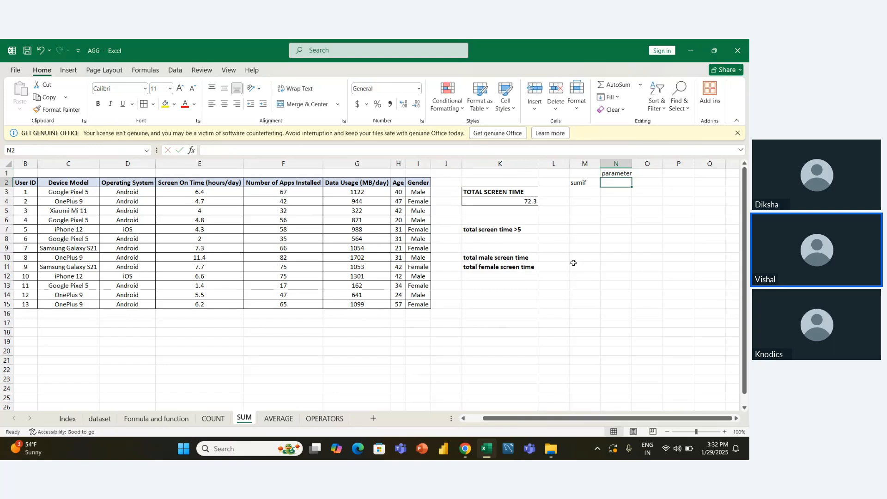
- List the first two SUMIF parameters, "range" in N2 and "criteria" in N3
text(range)
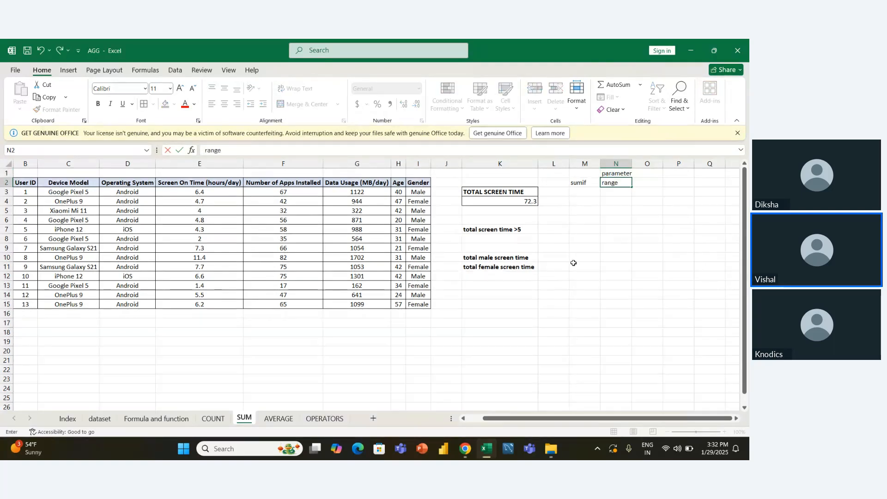
key(Return)
text(c)
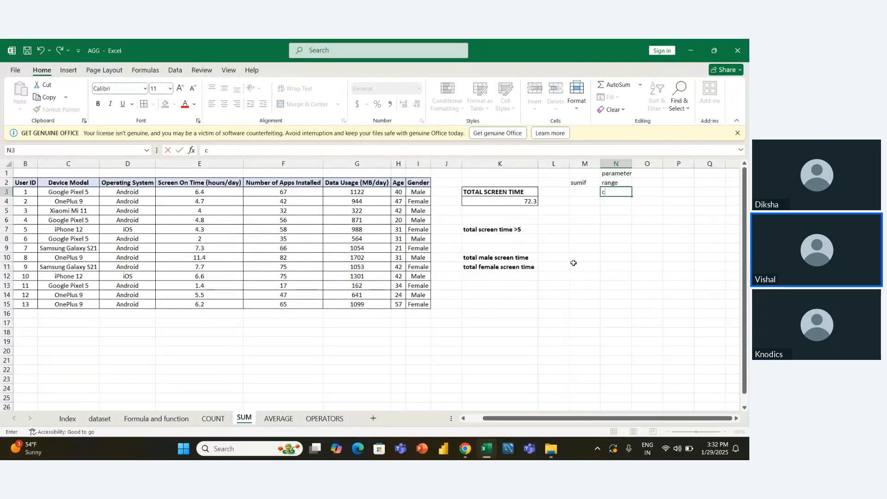
text(riteria)
key(Return)
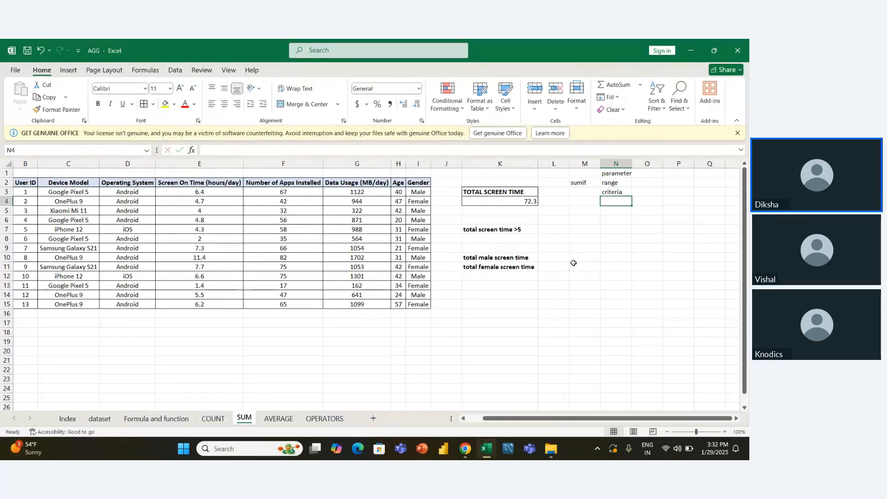
- Examine the Gender values in I3:I15 as an example of a SUMIF range
key(Up)
key(Up)
key(Left)
key(Left)
key(Left)
key(Left)
key(Left)
key(Left)
key(Left)
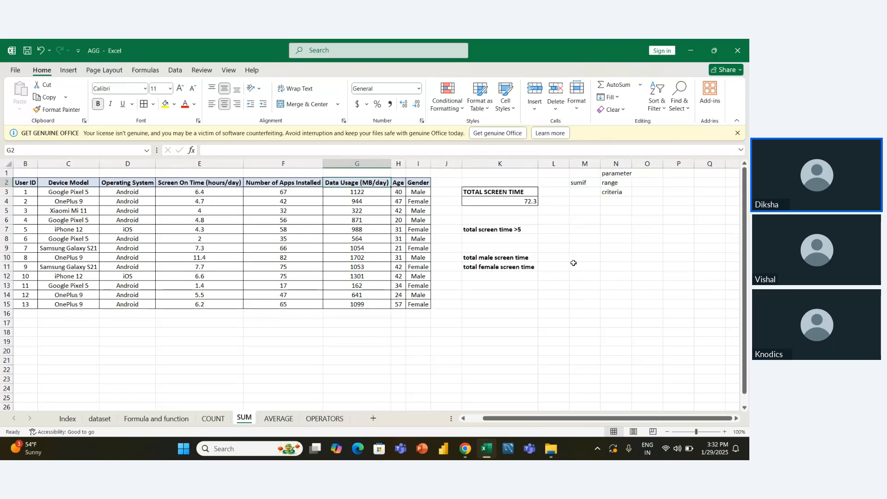
key(Right)
key(Right)
key(Down)
key(shift+Down)
key(shift+Down)
key(shift+Down)
key(shift+Down)
key(shift+Down)
key(shift+Down)
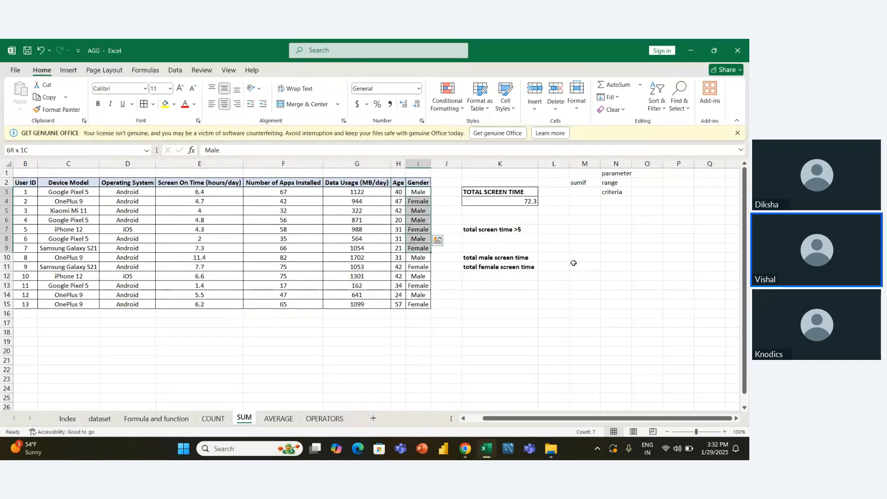
key(shift+Down)
key(shift+Down)
key(shift+Down)
key(shift+Down)
key(shift+Down)
key(shift+Down)
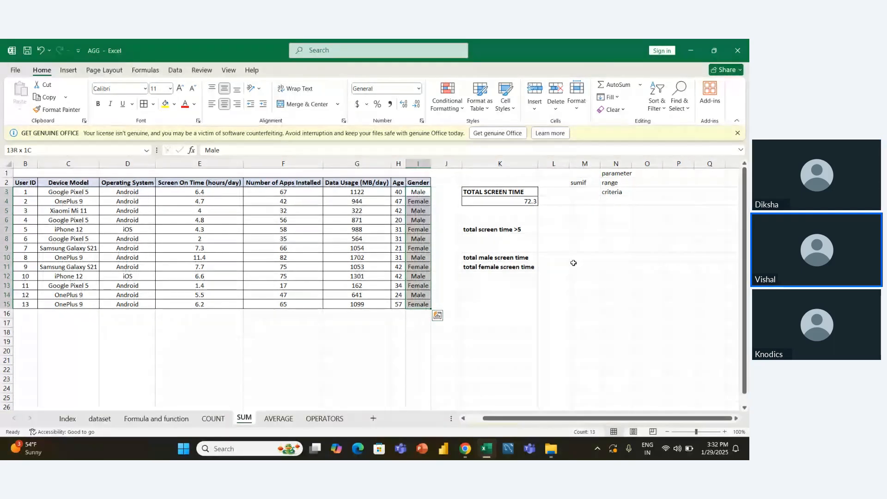
- Enter the optional parameter "[sum_range]" in N4 and widen column N to fit it
key(Right)
key(Right)
key(Right)
key(Right)
key(Right)
key(Right)
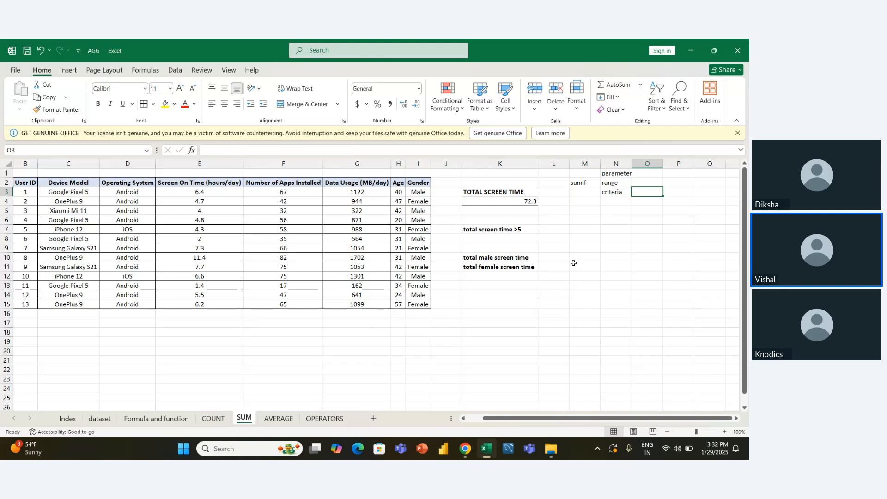
key(Left)
key(Up)
key(Down)
key(Down)
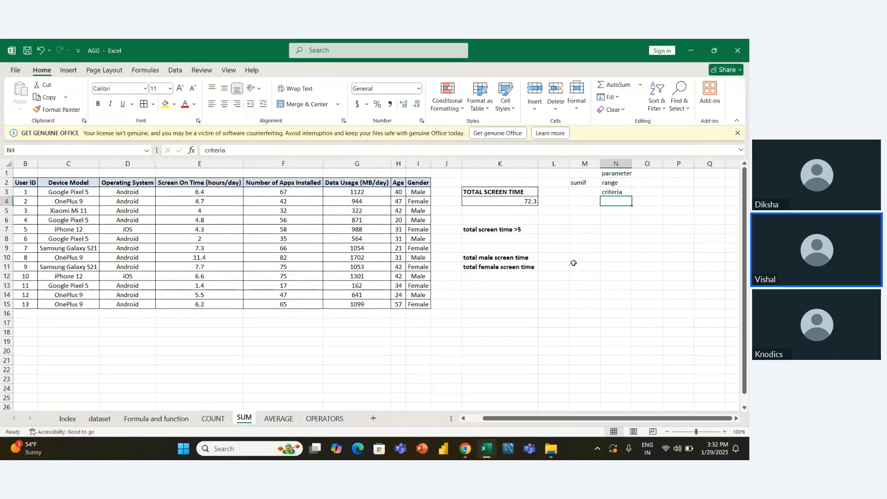
text([su)
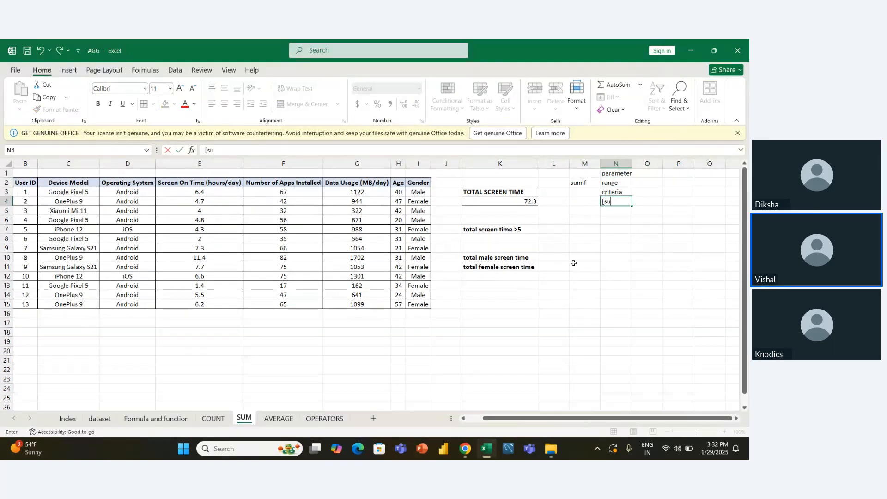
text(m_range])
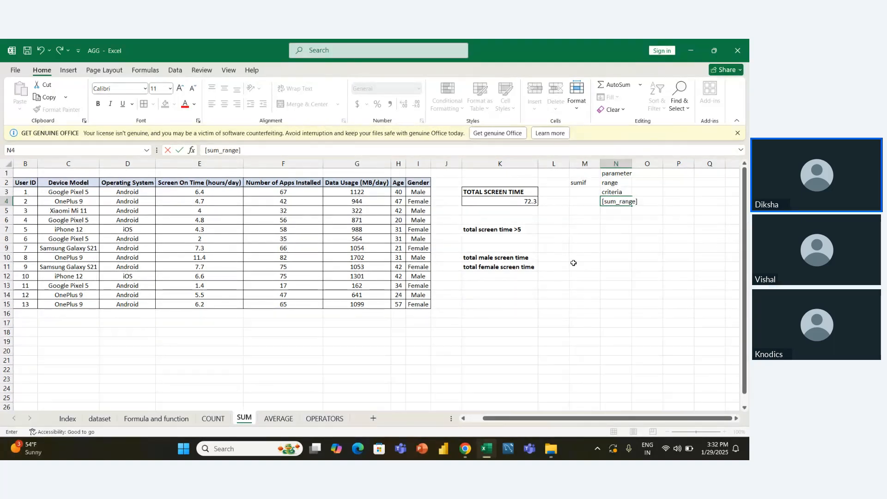
key(Return)
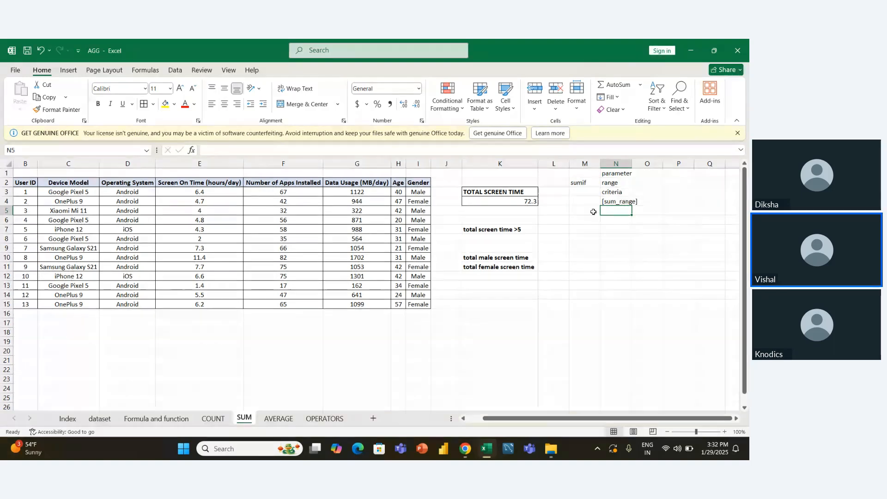
drag(632, 164, 640, 164)
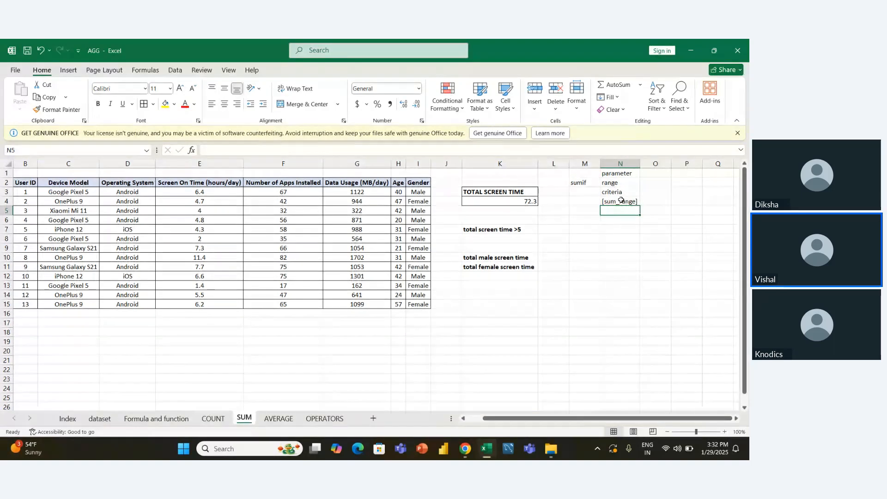
- Add empty parentheses to the function name in M2 so it reads "sumif()"
click(618, 240)
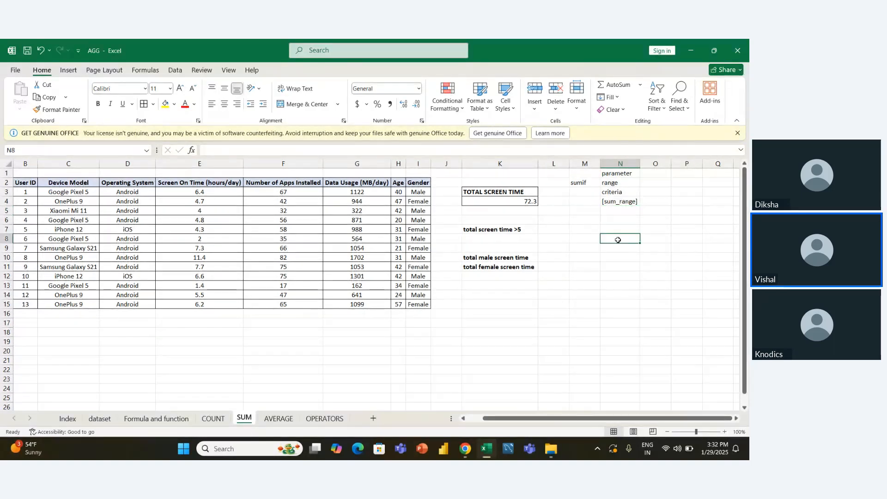
key(Left)
key(Up)
key(Up)
key(Up)
key(Up)
key(Up)
key(Up)
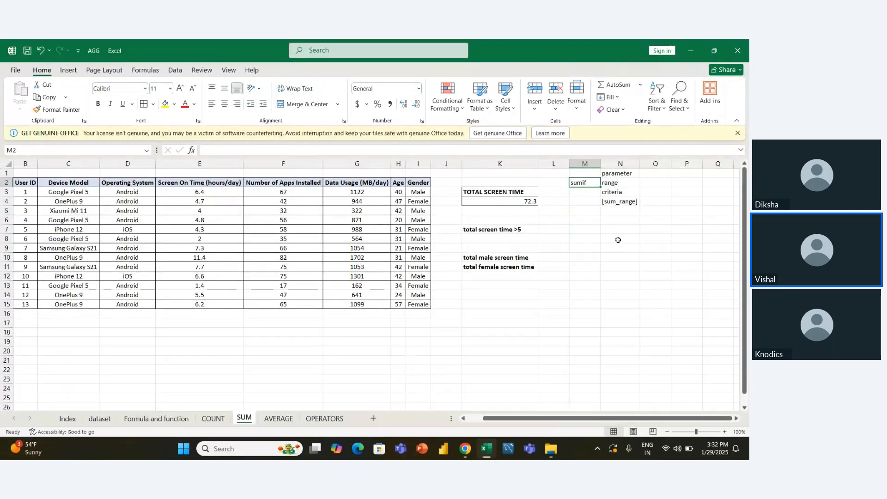
key(F2)
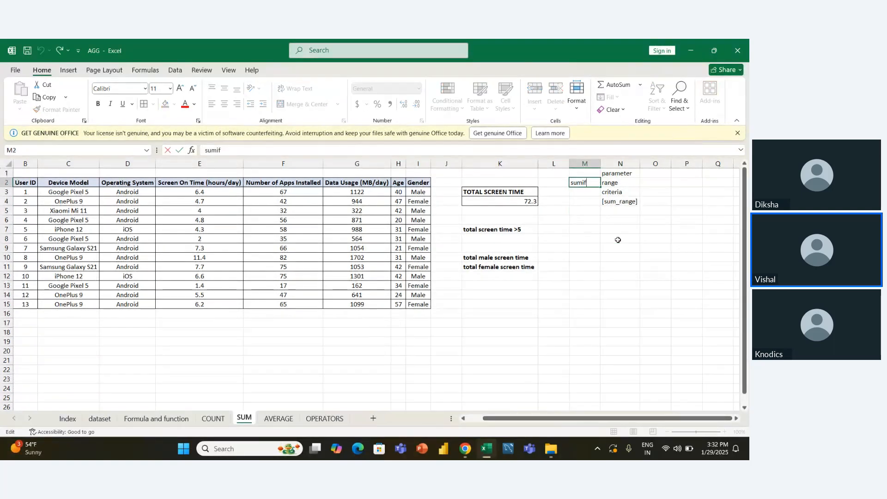
text(())
key(ctrl+Return)
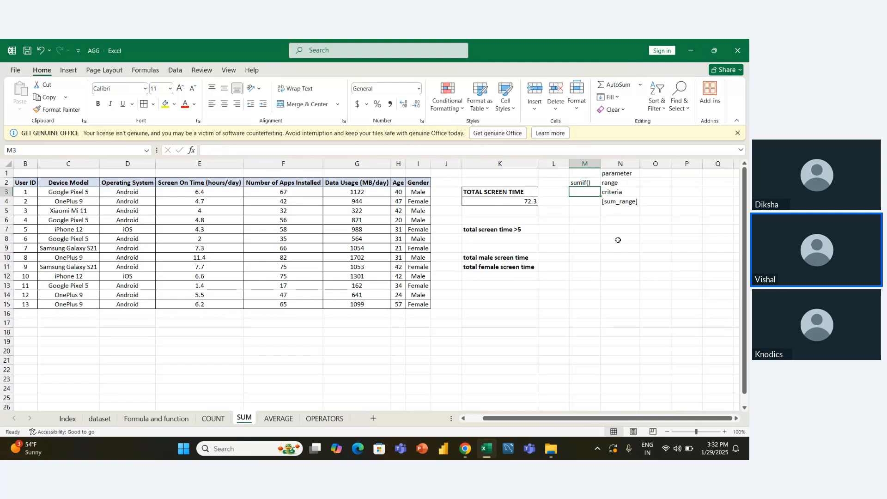
- Review the sumif() note in M2 and its listed parameters in N1:N4 at close range
ctrl+scroll(644, 246, up, 9)
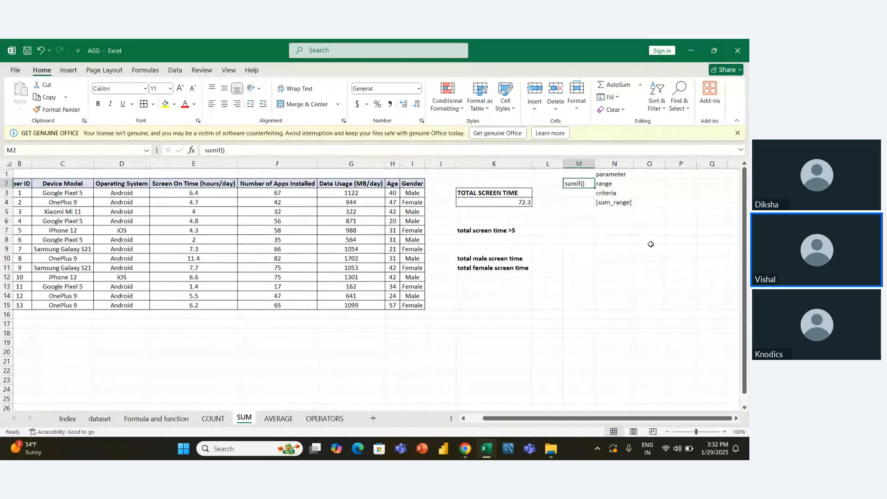
ctrl+scroll(650, 244, up, 4)
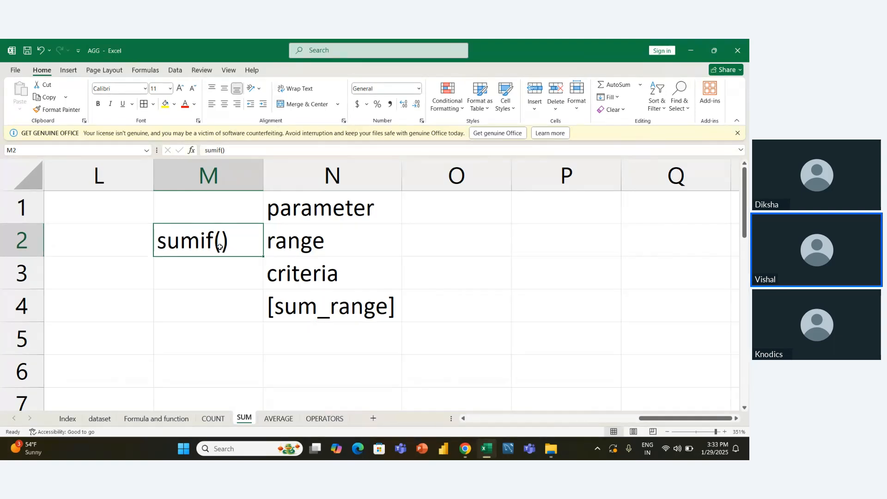
click(232, 266)
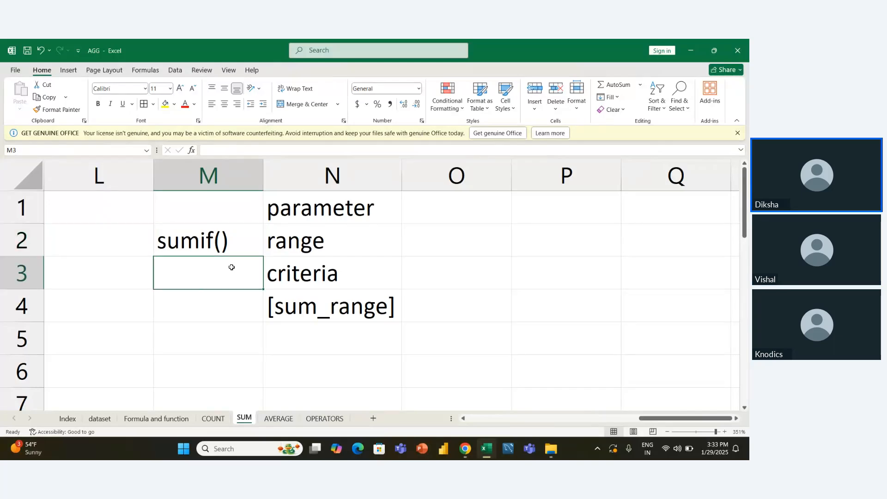
click(241, 230)
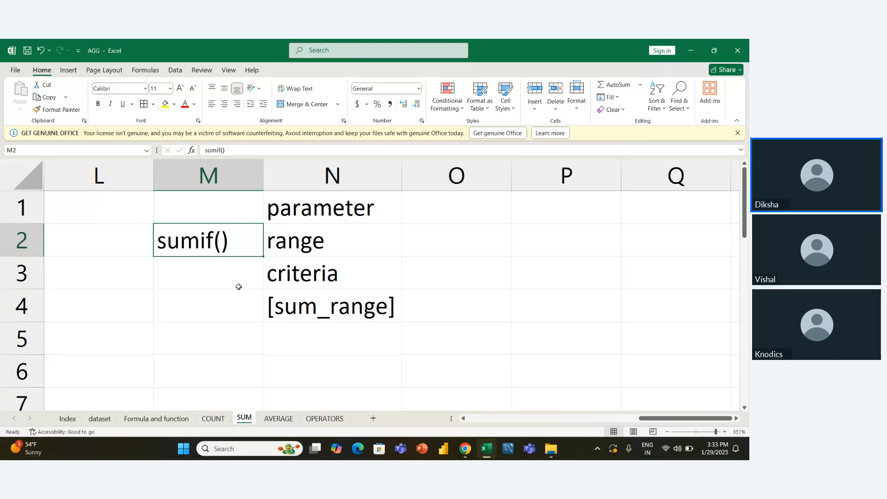
click(325, 253)
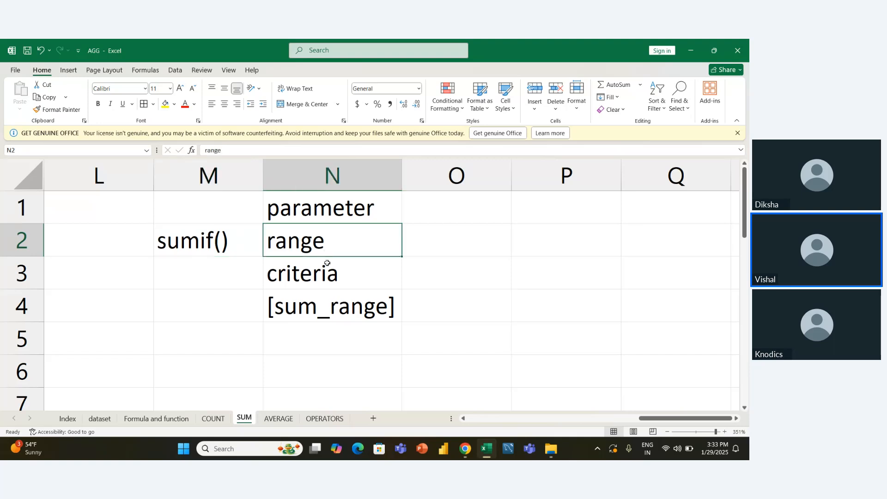
click(327, 275)
click(325, 327)
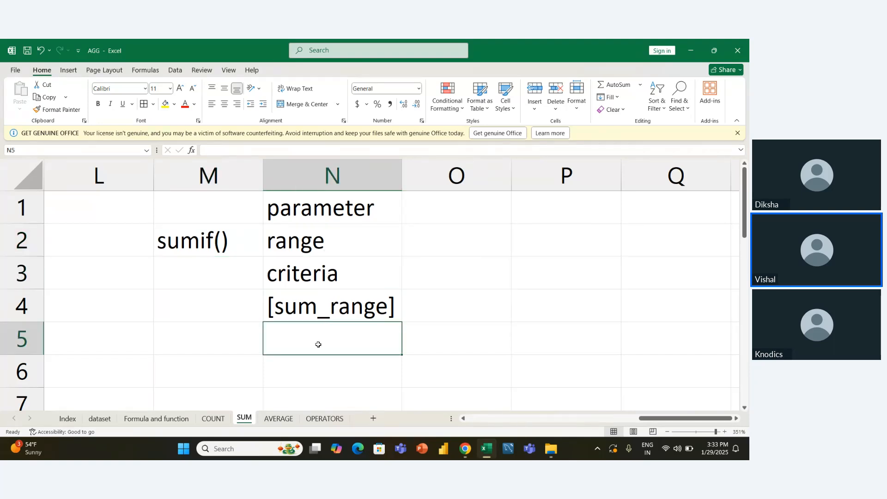
- Compare the parameters listed in N2:N4 with SUMIF's argument hint by starting a trial formula in M4, then discard it
click(350, 248)
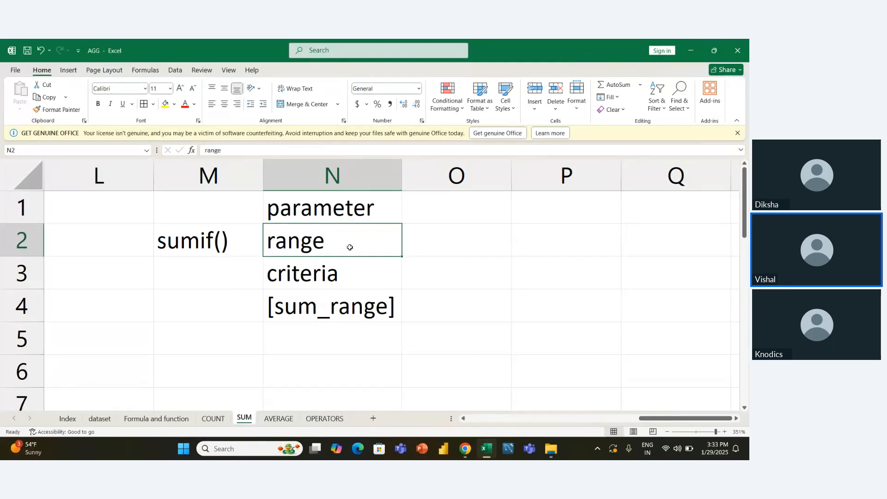
click(364, 275)
click(370, 302)
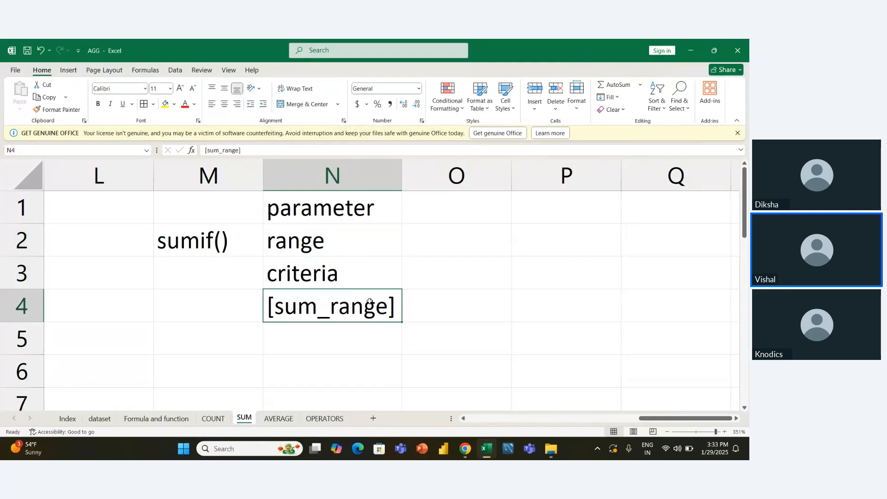
click(165, 301)
text(=)
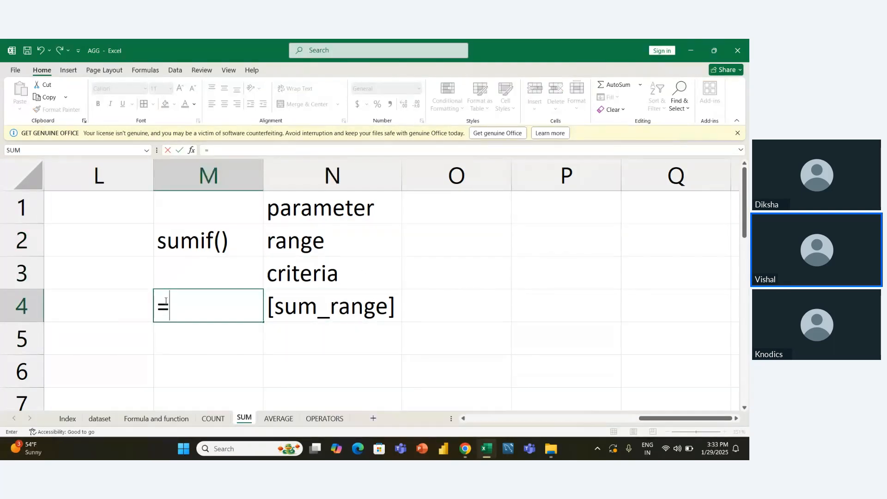
text(sumif)
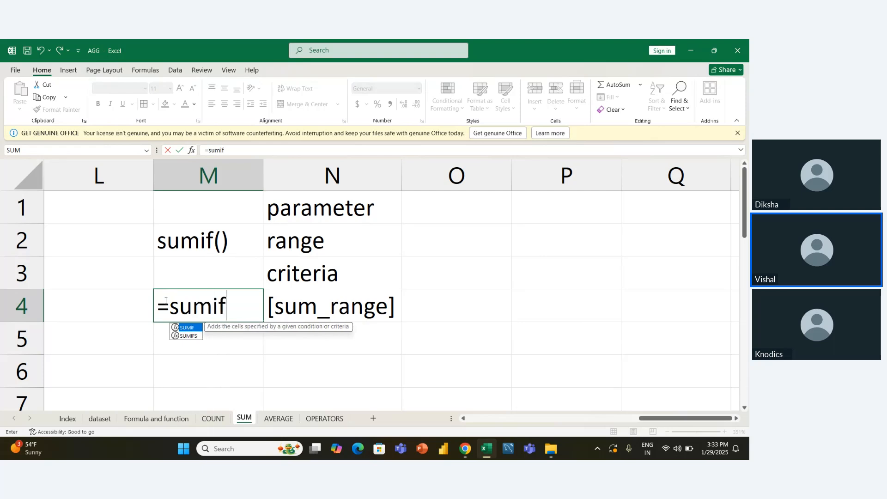
key(Tab)
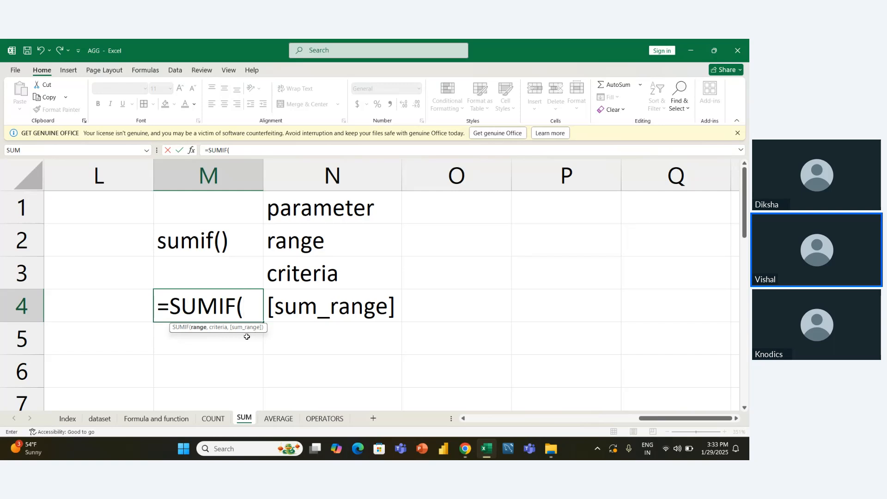
key(BackSpace)
key(Escape)
- Review the range, criteria and [sum_range] parameters in N2:N4 one by one
key(Down)
key(Right)
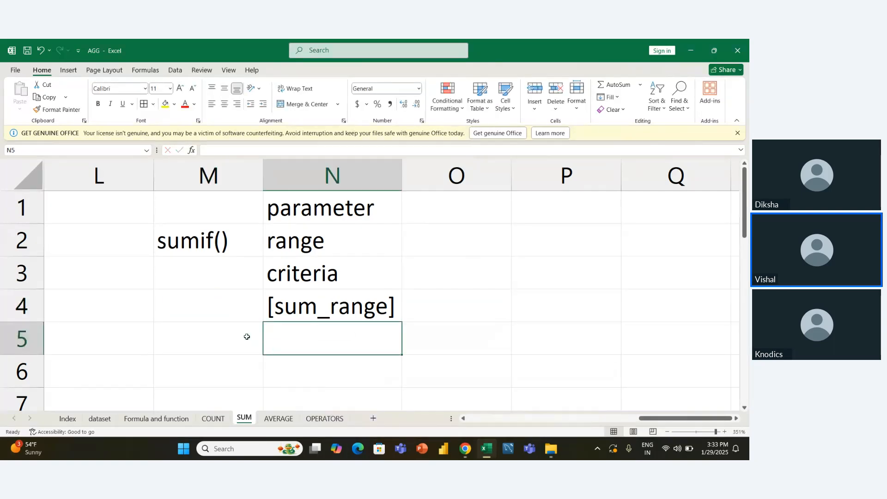
key(Right)
key(Up)
key(Up)
key(Left)
key(Up)
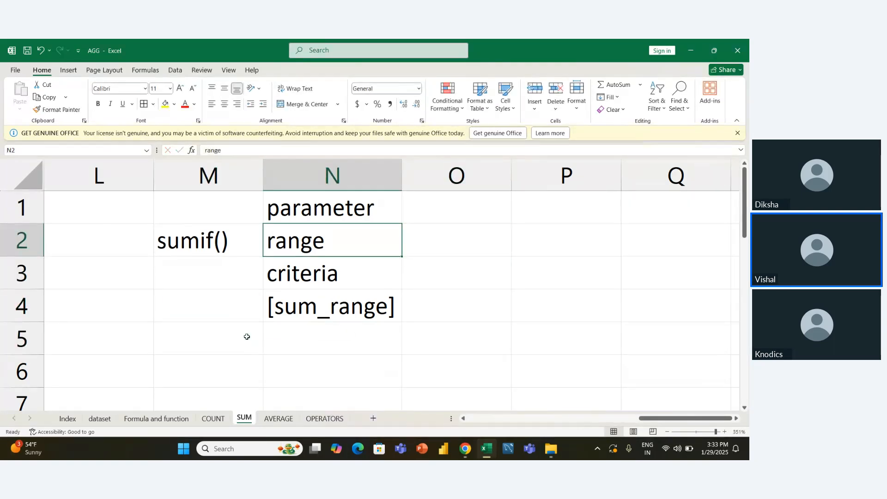
key(shift+Down)
key(Up)
key(Down)
key(Down)
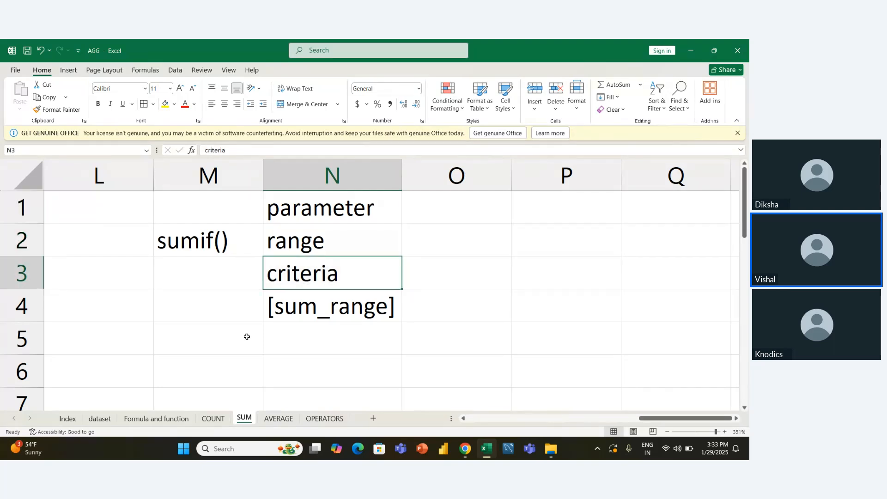
key(Down)
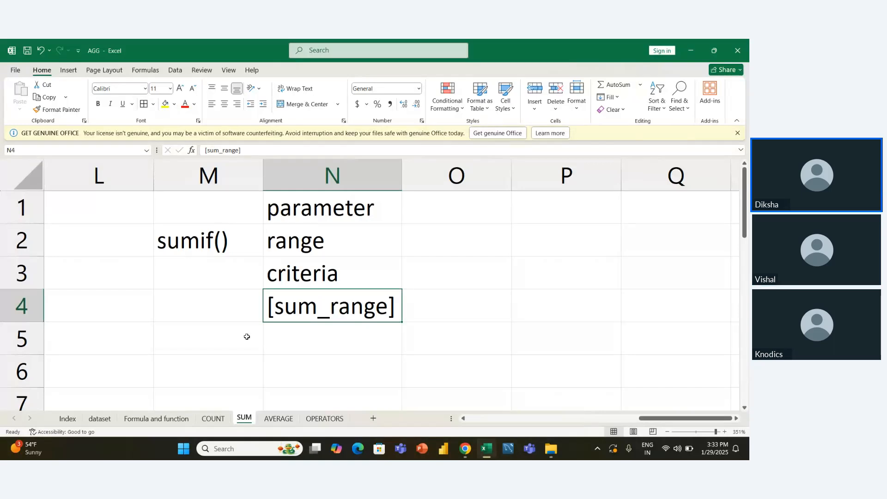
key(Up)
key(Up)
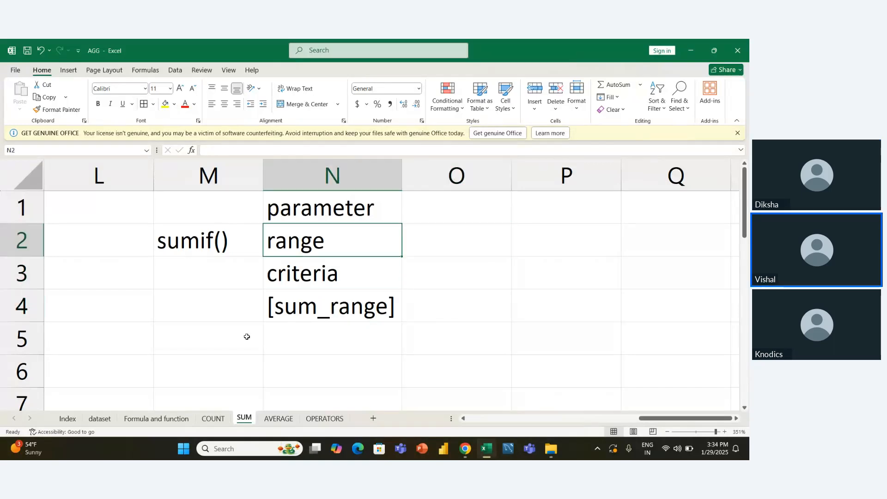
- Mark the range and criteria parameters as "compulsory" in O2:O3
key(shift+Down)
key(Right)
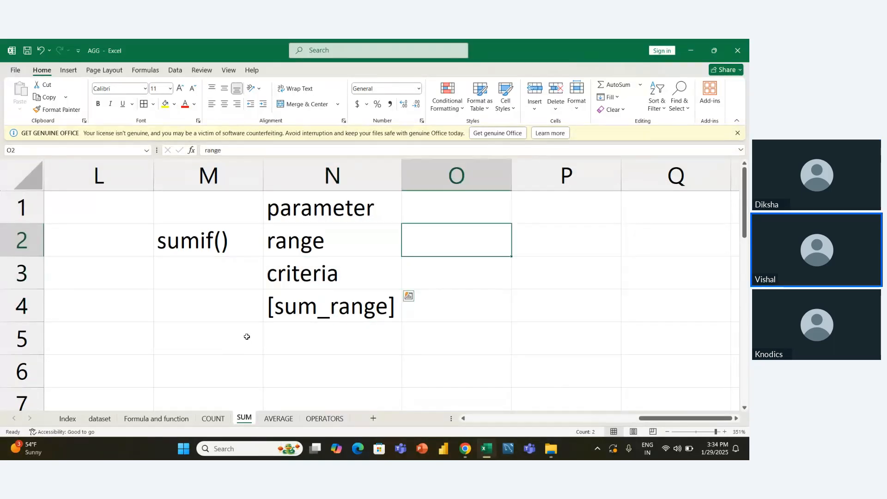
text(cu)
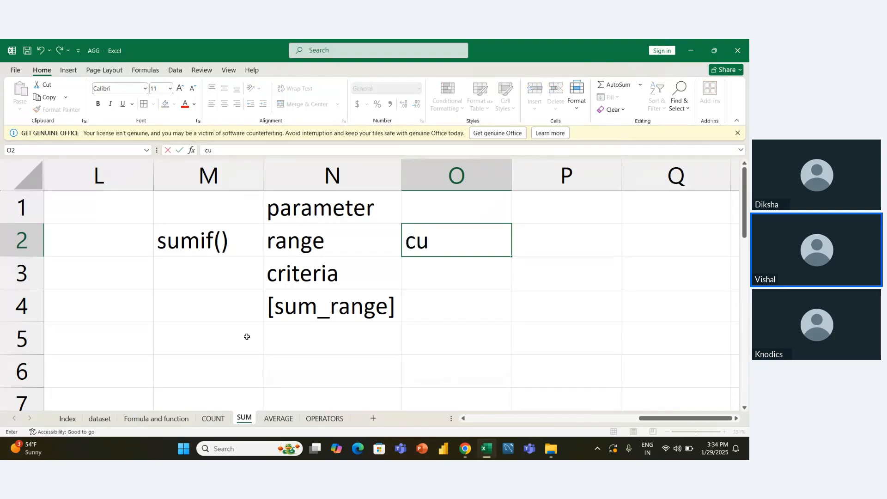
text(mp)
key(BackSpace)
key(BackSpace)
key(BackSpace)
text(ompulso)
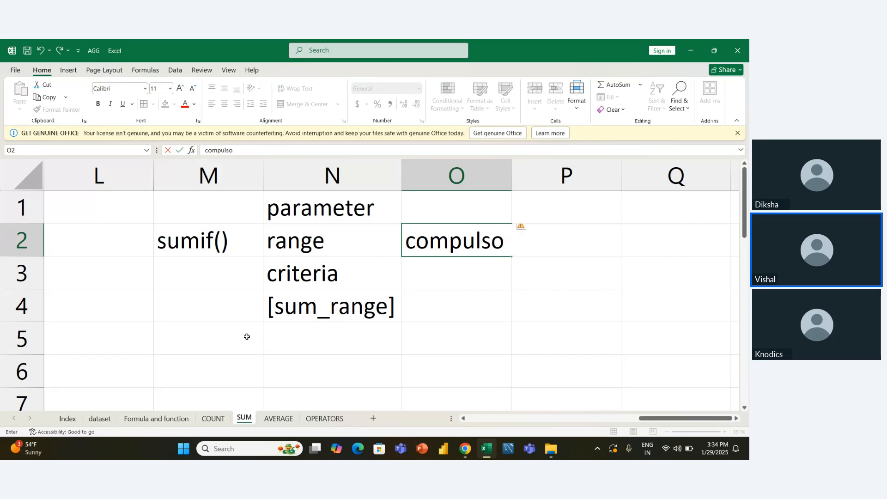
text(ry)
key(Return)
key(Up)
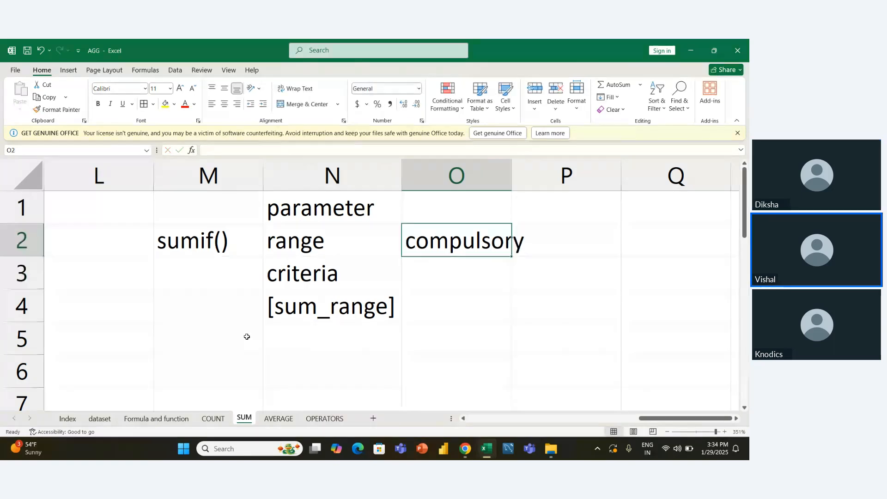
key(shift+Down)
key(ctrl+d)
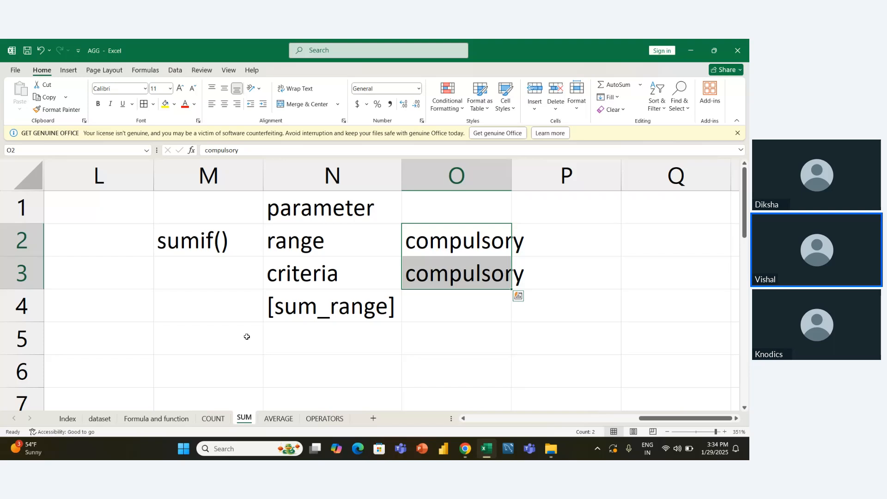
- Mark the [sum_range] parameter as "optional" in O4
key(Down)
key(Down)
text(optional)
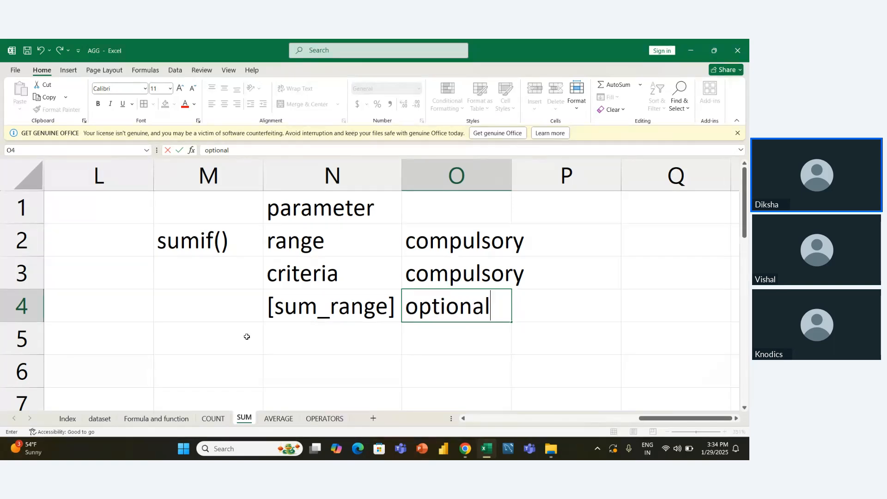
key(Left)
- Review the sumif() parameters together with their compulsory and optional labels in N2:O4
key(Up)
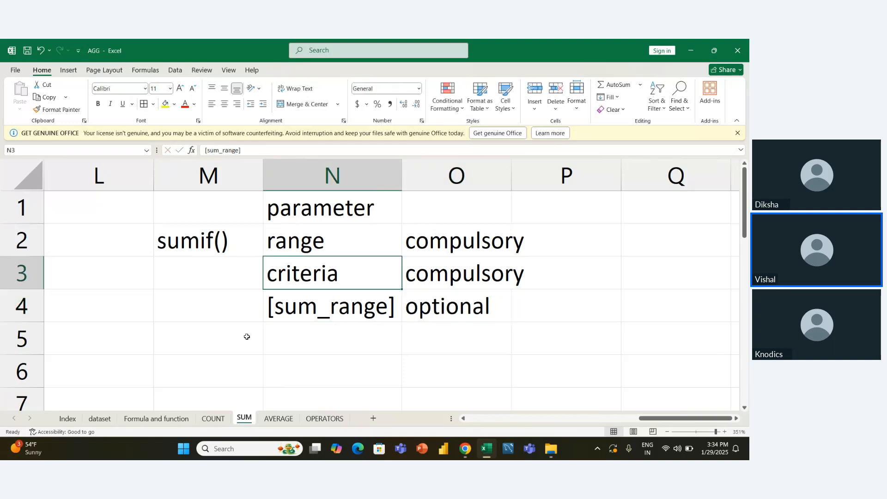
key(Up)
key(shift+Right)
key(shift+Down)
key(shift+Down)
key(Left)
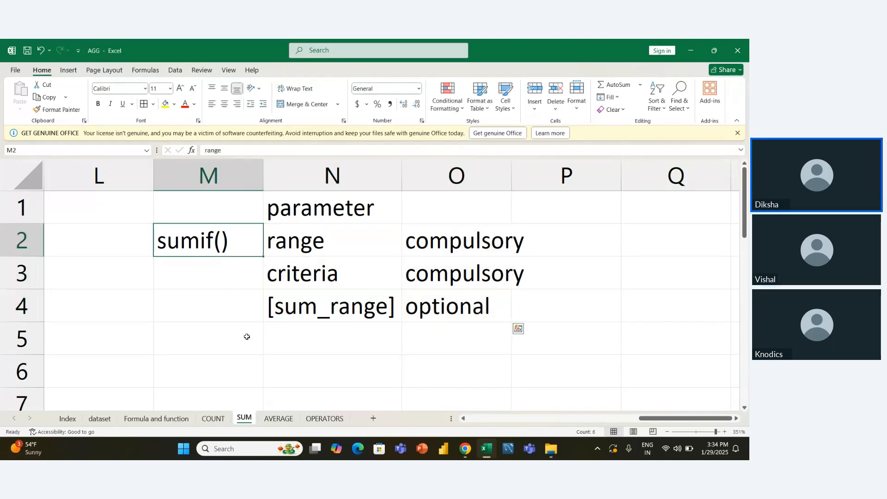
key(Up)
key(Left)
key(Right)
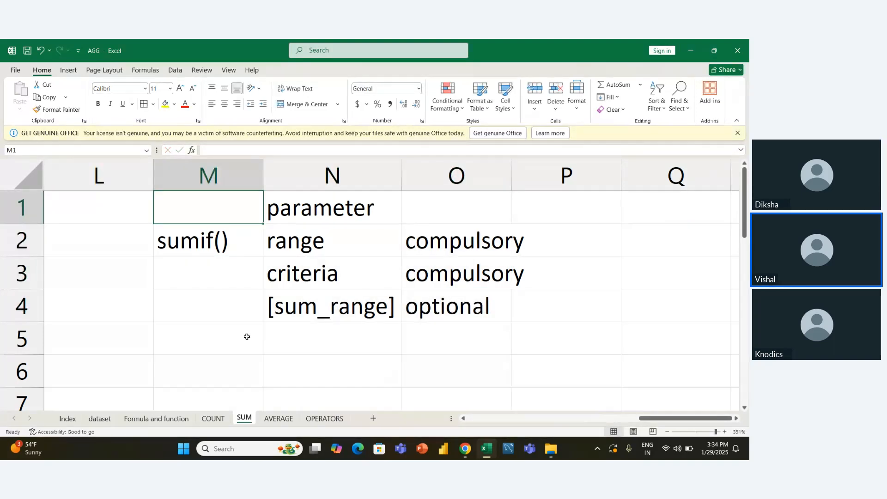
- Calculate the total screen time above 5 in L7 with SUMIF over E3:E15 and the criteria ">5"
ctrl+scroll(247, 336, down, 12)
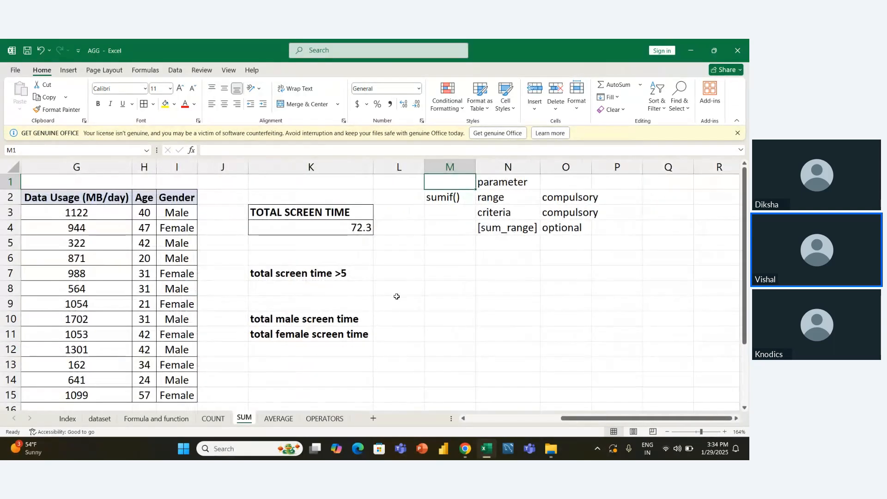
ctrl+scroll(397, 296, down, 5)
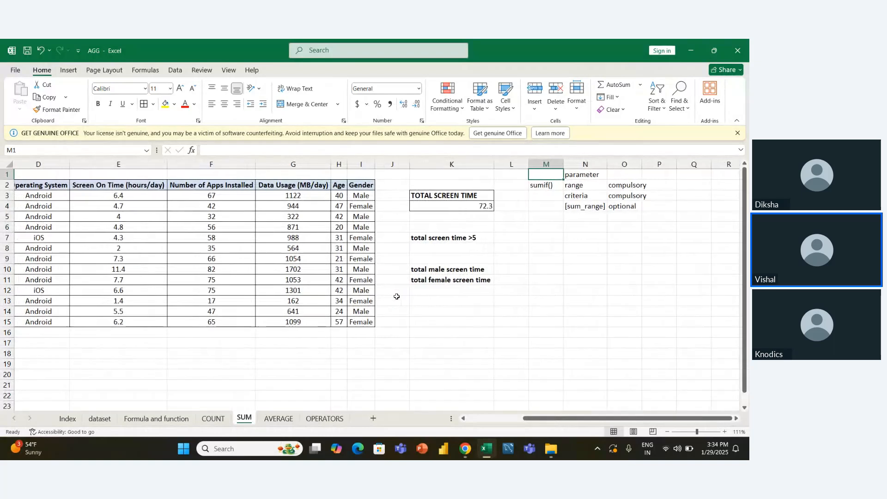
click(503, 251)
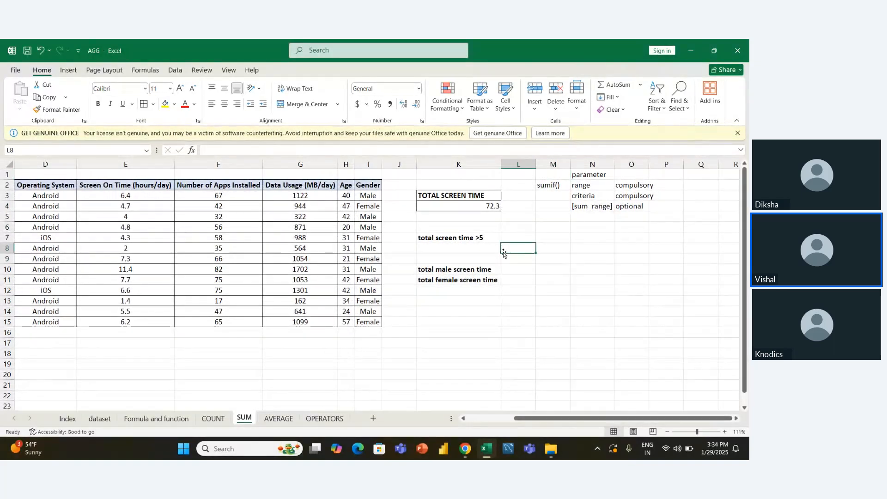
key(Up)
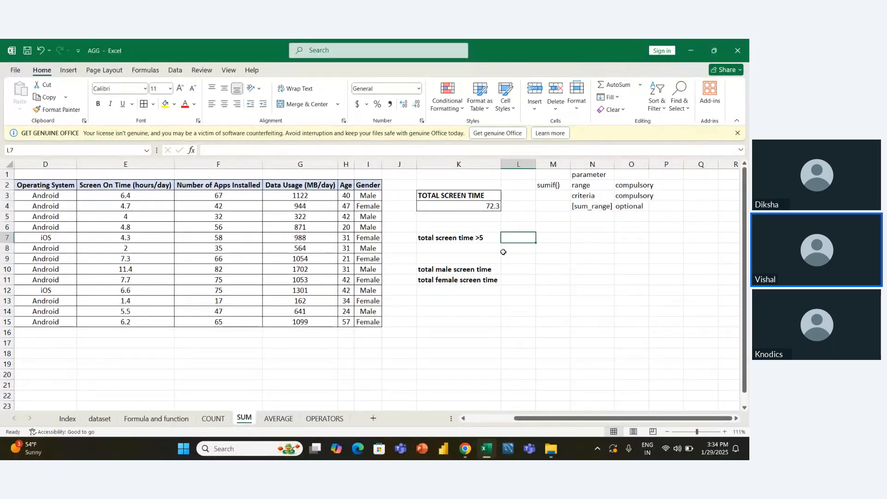
text(=sum)
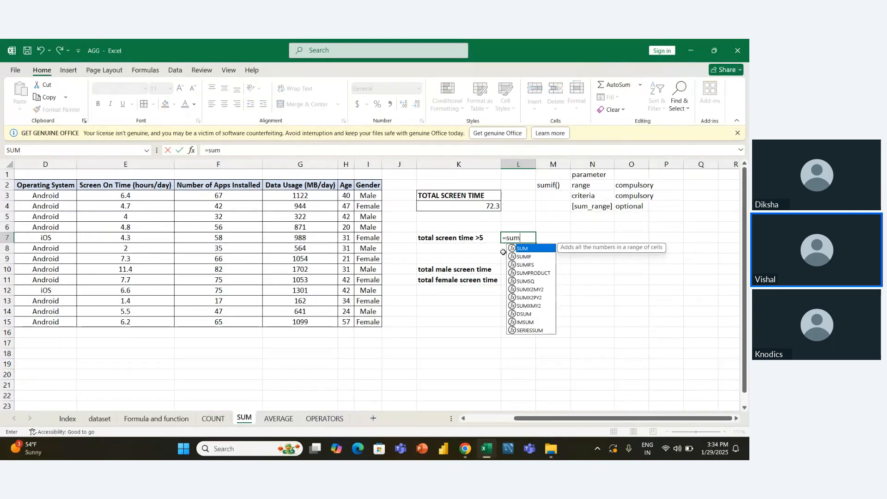
text(if)
key(Tab)
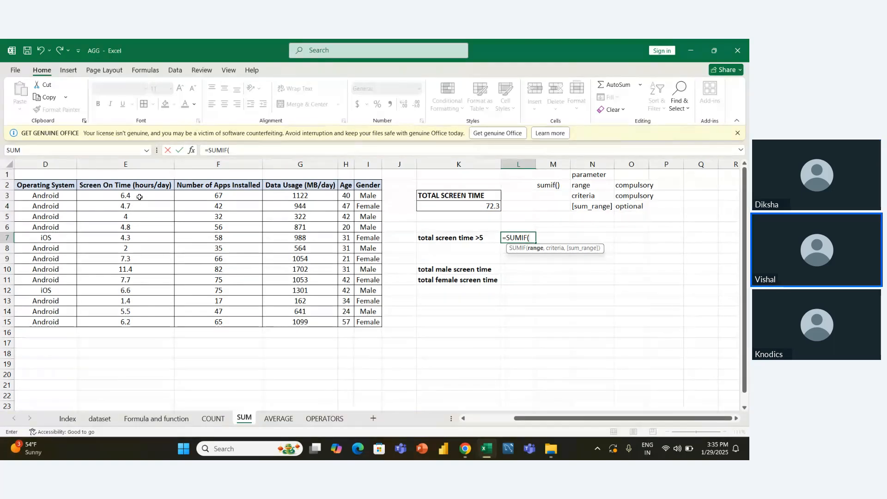
drag(139, 197, 138, 319)
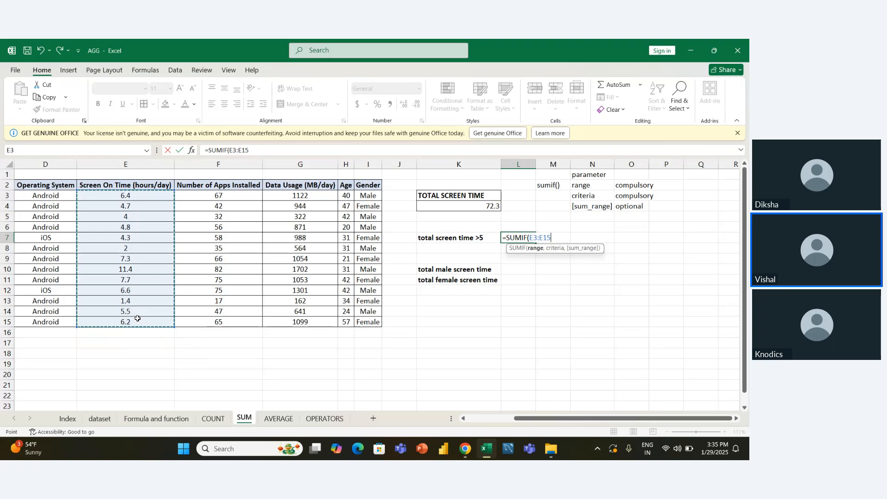
text(,">)
text(5")
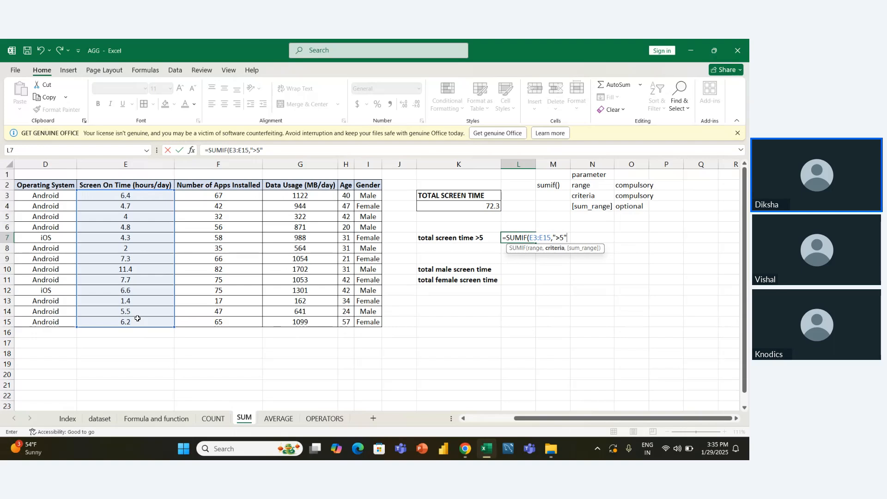
key(Return)
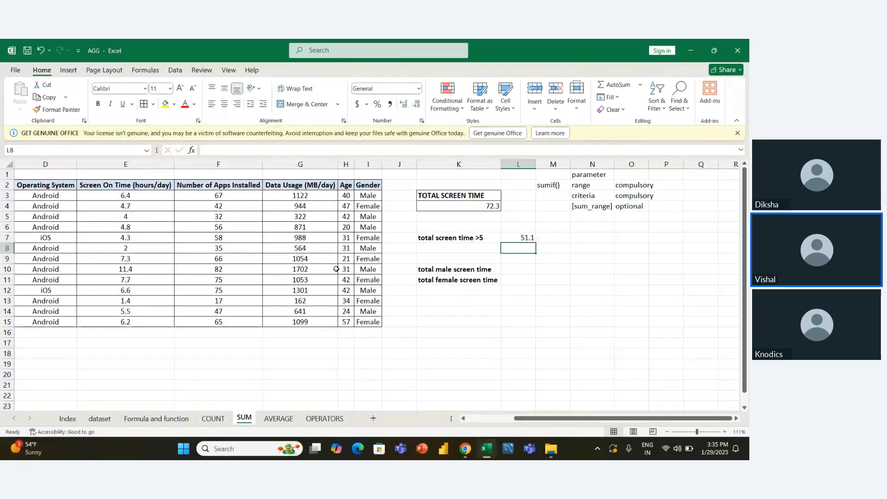
- Compare the SUMIF result in L7 with the overall total screen time in K4
click(528, 235)
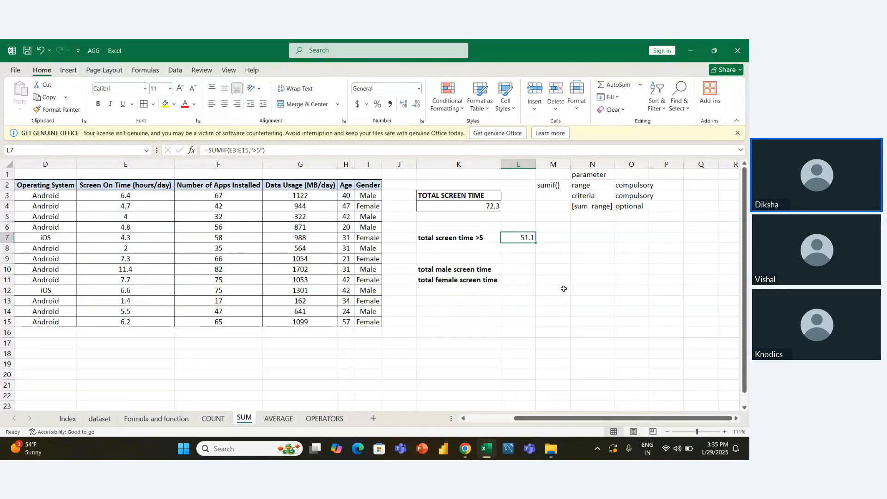
mouse_move(492, 206)
mouse_down()
mouse_move(535, 269)
mouse_move(496, 208)
mouse_up()
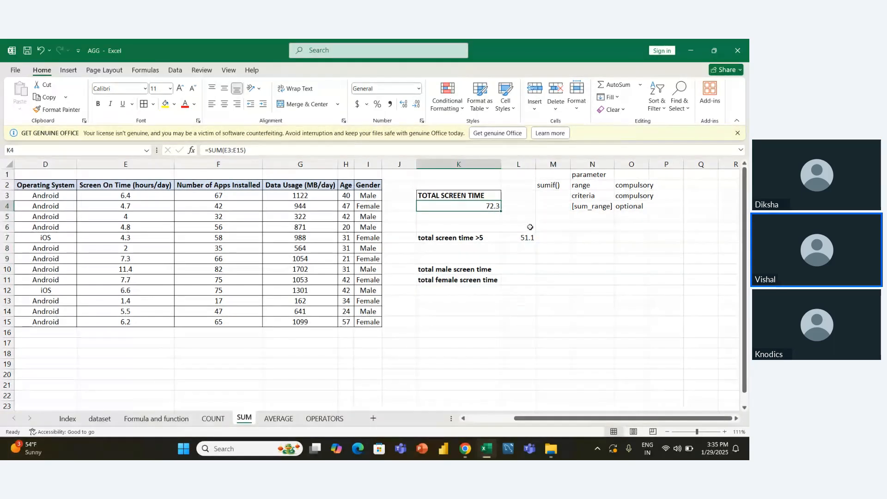
click(509, 259)
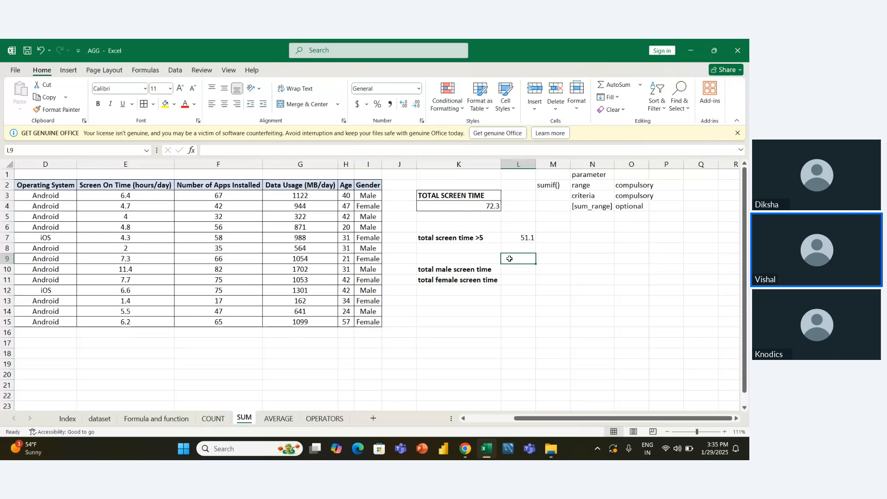
click(523, 237)
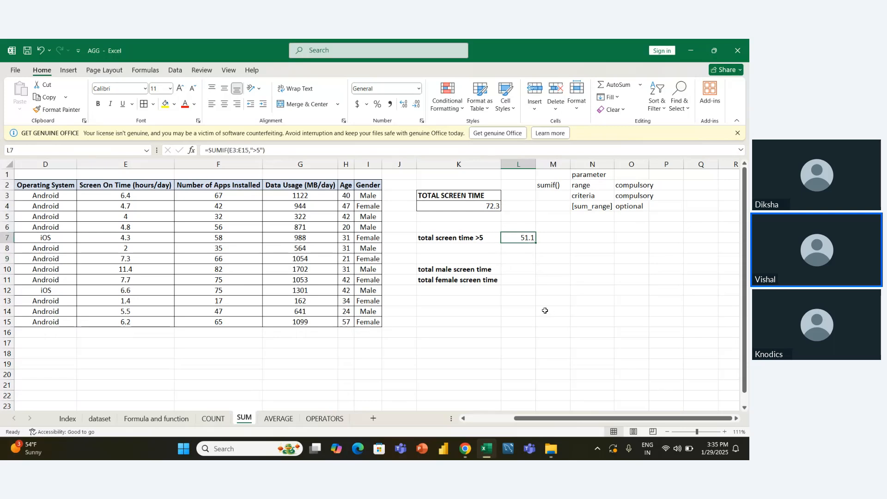
- Calculate the total male screen time in L10 with SUMIF over I3:I15, the criteria "male" and the sum range E3:E15
click(518, 279)
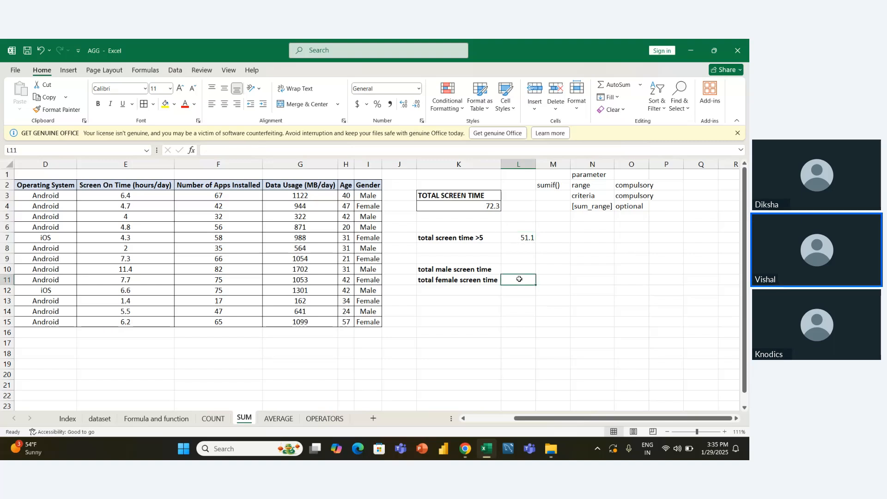
click(443, 273)
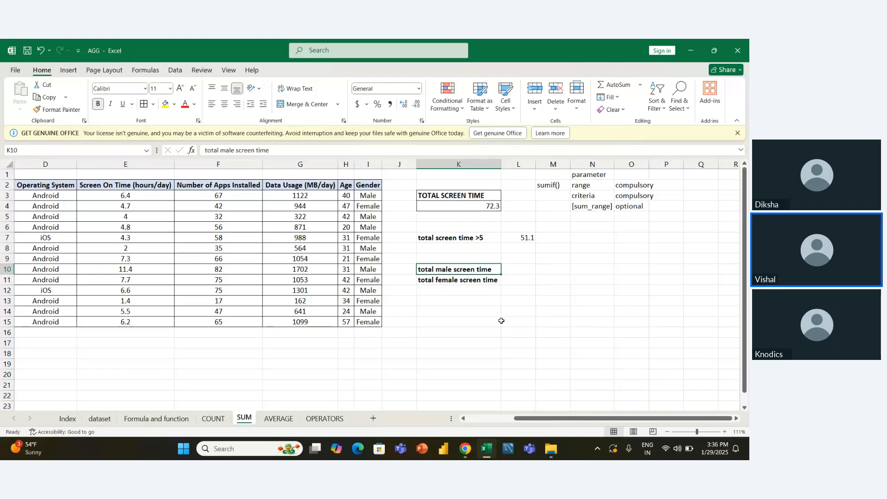
key(Right)
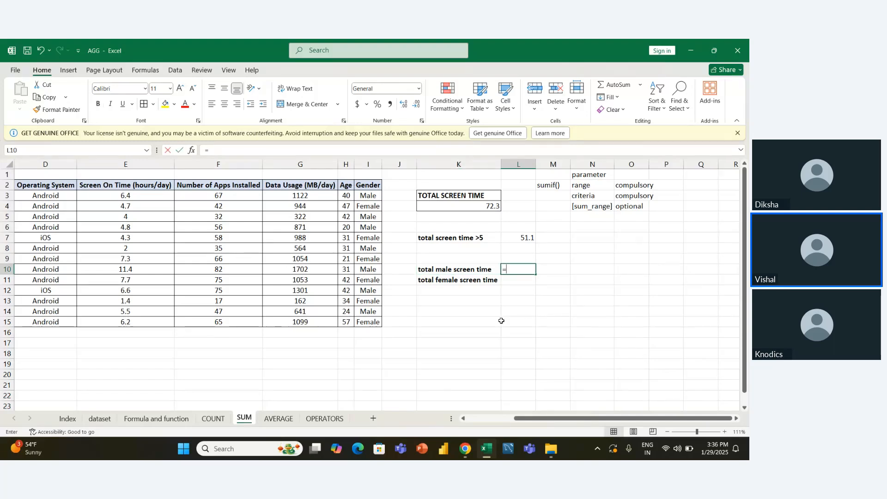
text(=sum)
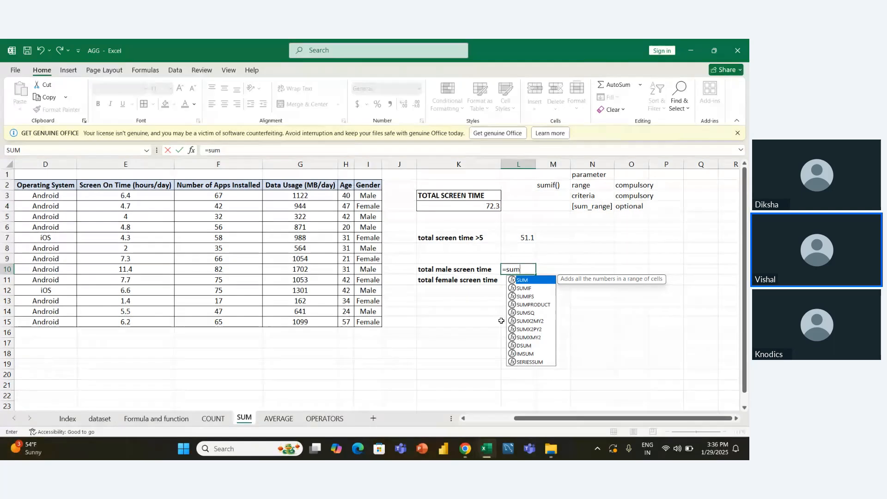
text(if)
key(Tab)
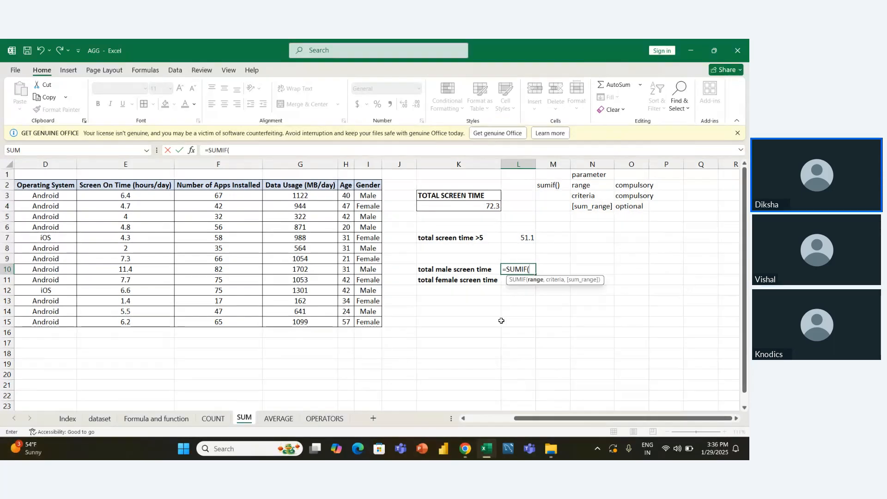
key(Left)
key(Left)
key(Left)
key(Up)
key(Up)
key(Up)
key(Up)
key(Up)
key(Up)
key(Up)
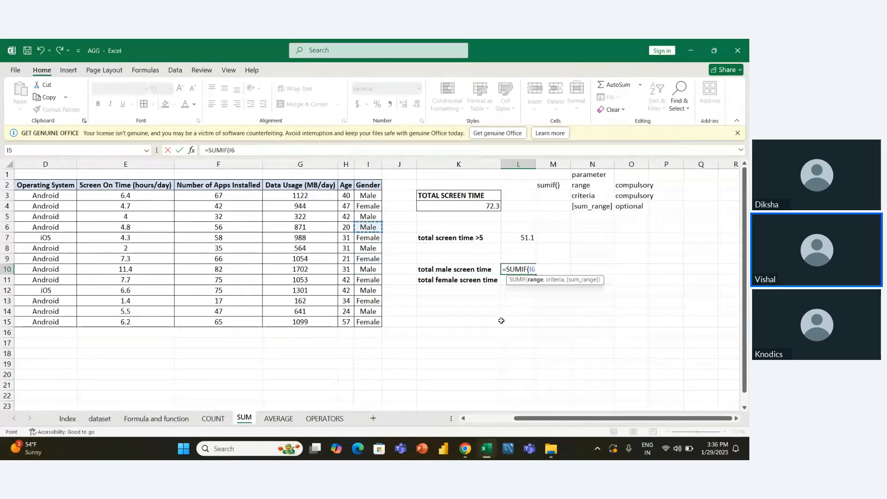
key(ctrl+shift+Down)
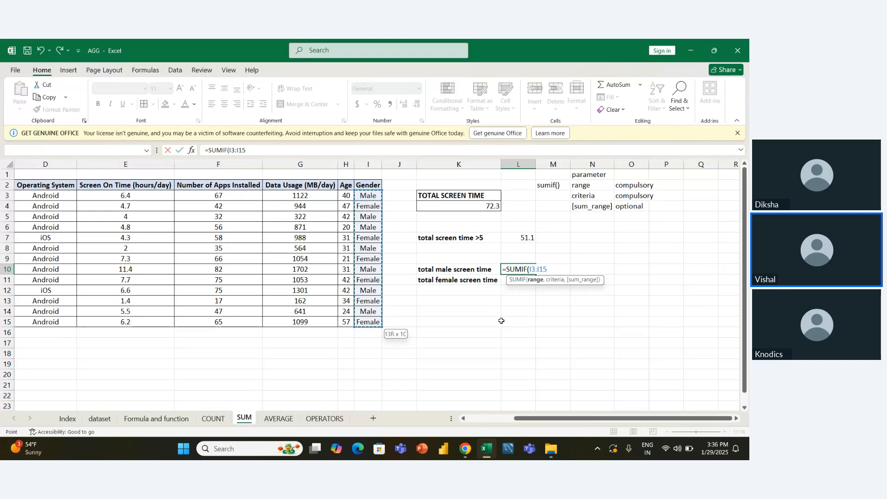
text(,)
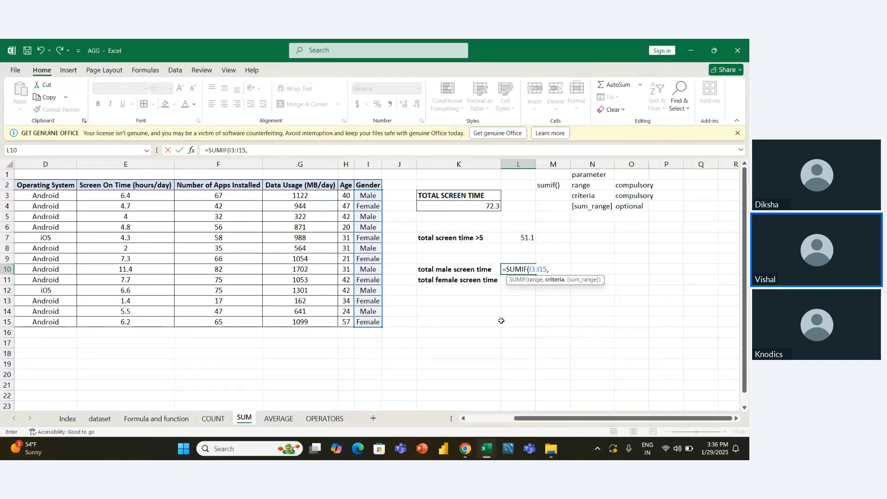
text("male",)
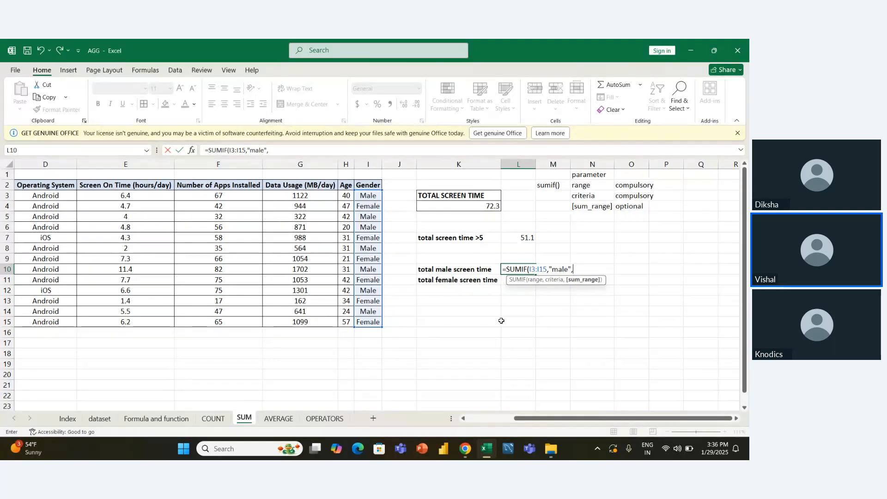
key(Left)
key(Left)
key(Left)
key(Left)
key(Left)
key(Left)
key(Left)
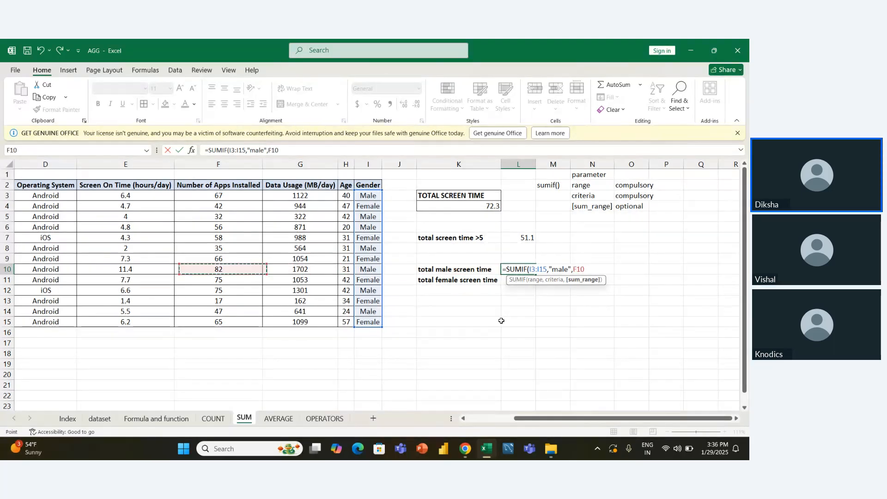
key(Up)
key(Up)
key(Up)
key(Up)
key(Up)
key(Up)
key(Up)
key(ctrl+shift+Down)
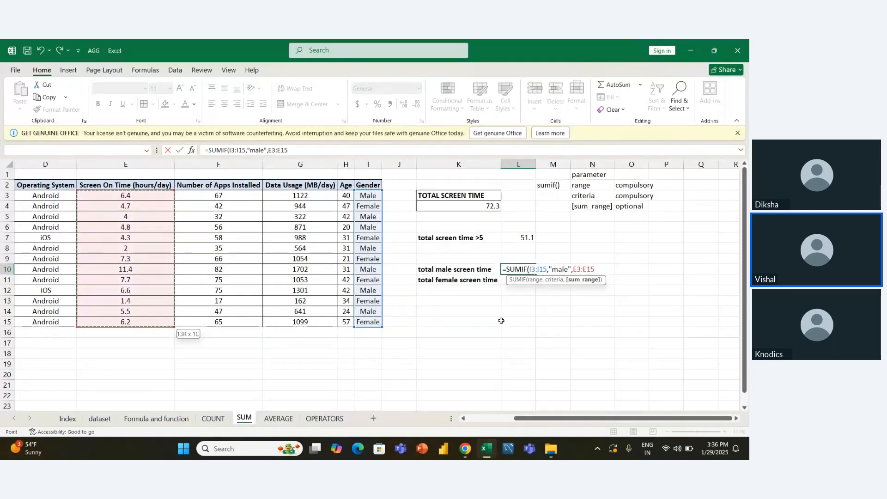
text())
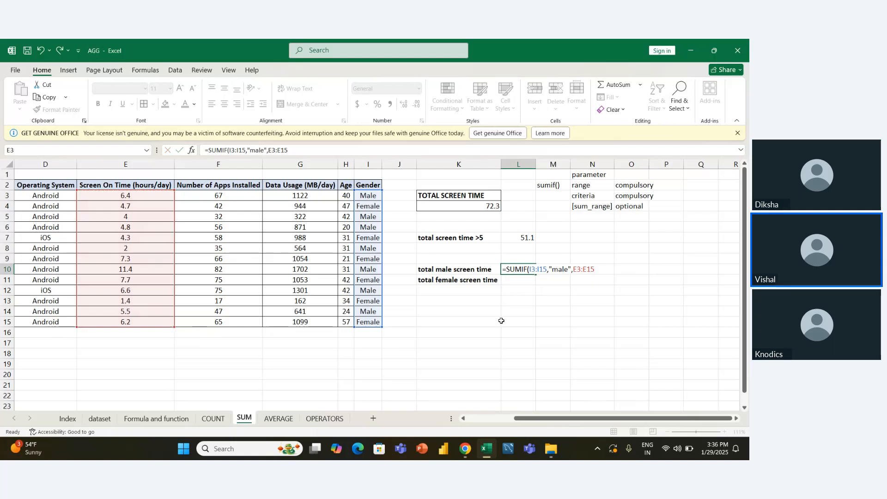
key(Return)
key(Up)
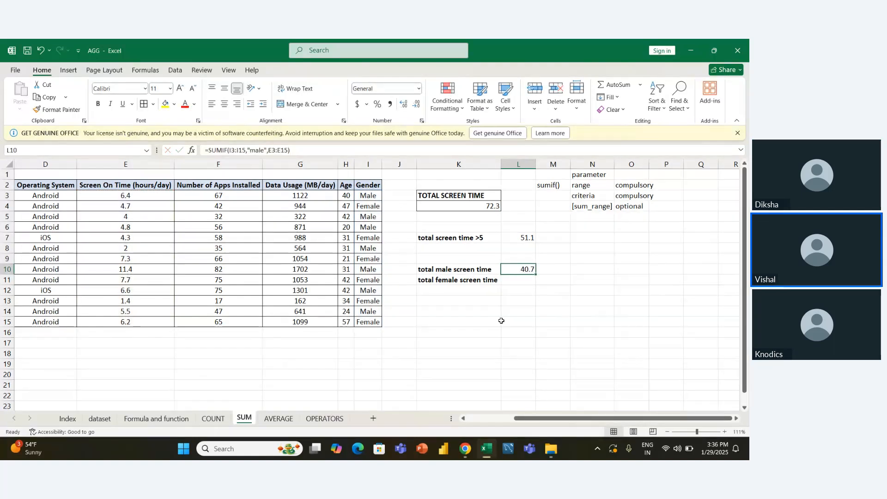
- Calculate the total female screen time in L11 with SUMIF over I3:I15, the criteria "female" and the sum range E3:E15
key(Down)
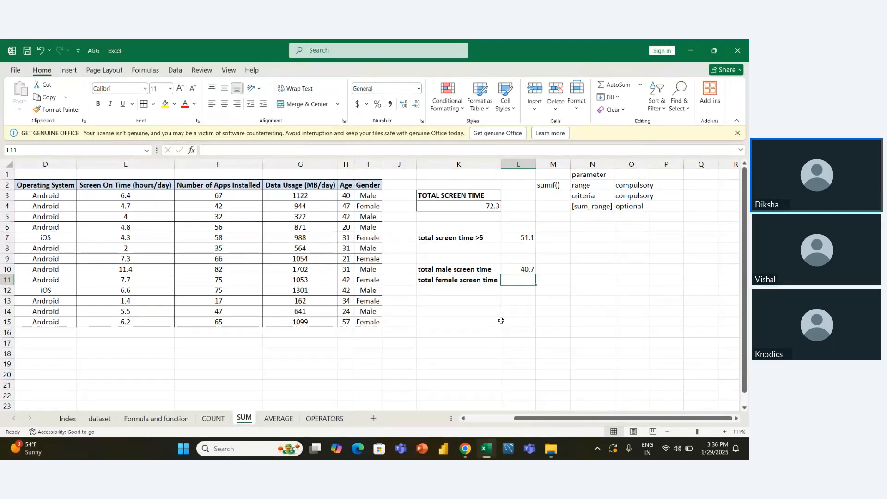
text(=su)
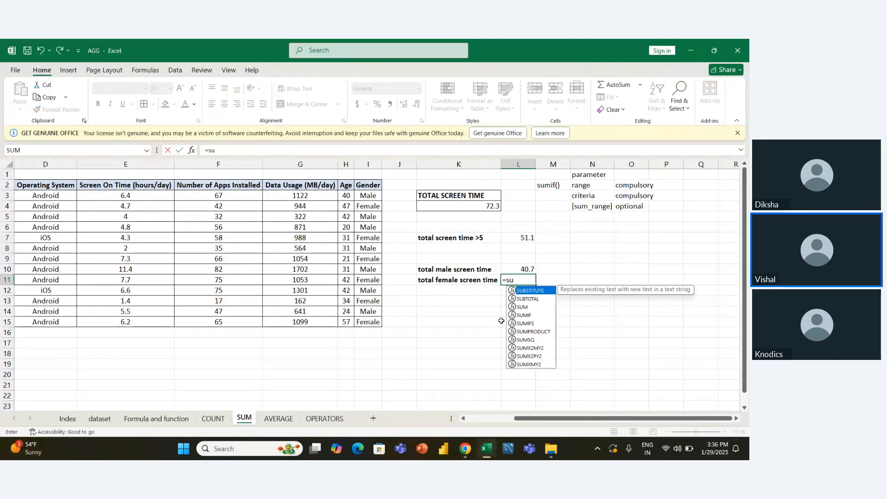
text(mif)
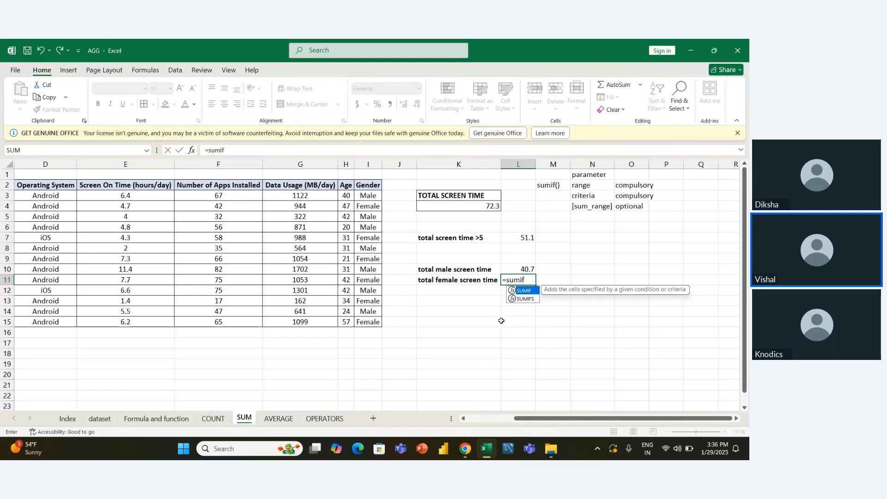
key(Tab)
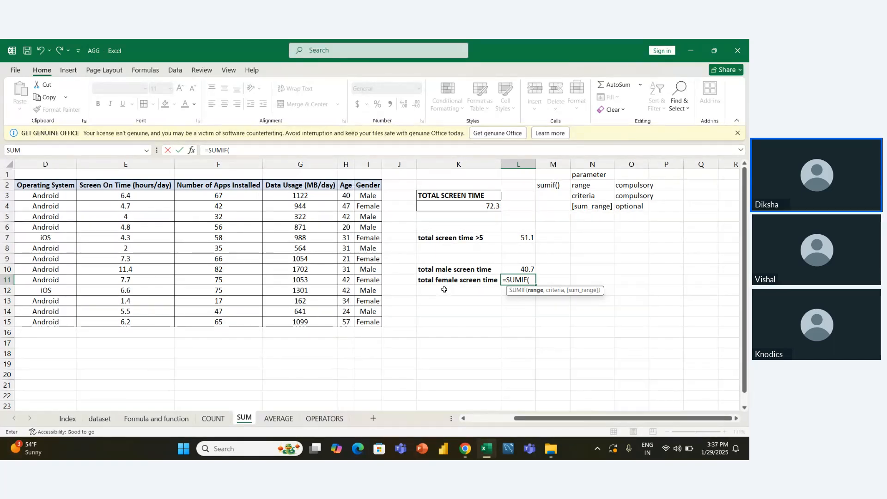
key(Left)
key(Left)
key(Up)
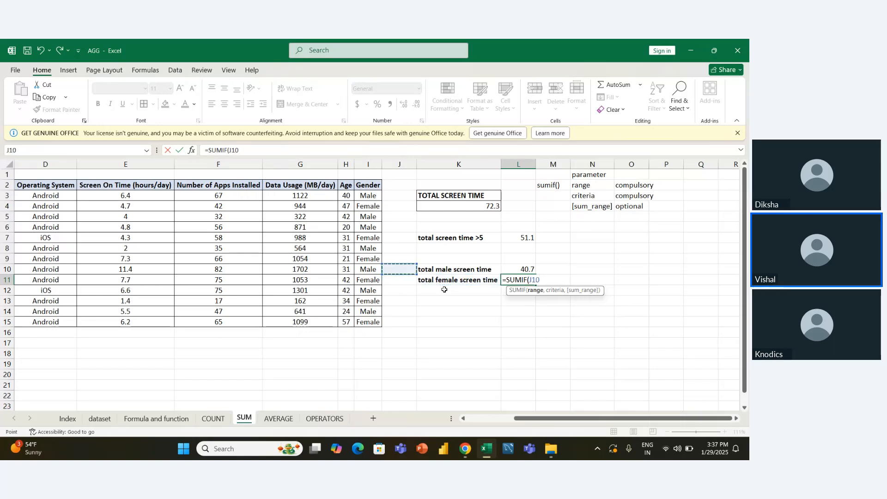
key(Left)
key(Up)
key(Up)
key(Up)
key(Up)
key(Up)
key(Up)
key(Up)
key(ctrl+shift+Down)
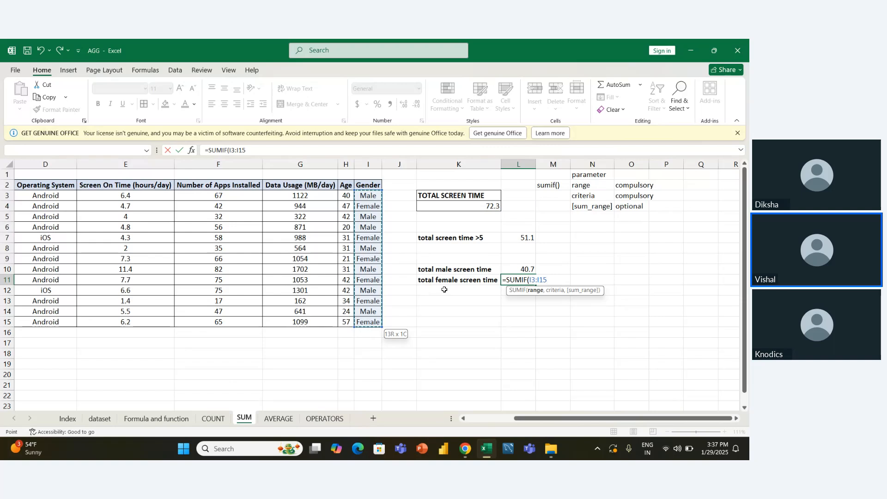
text(,)
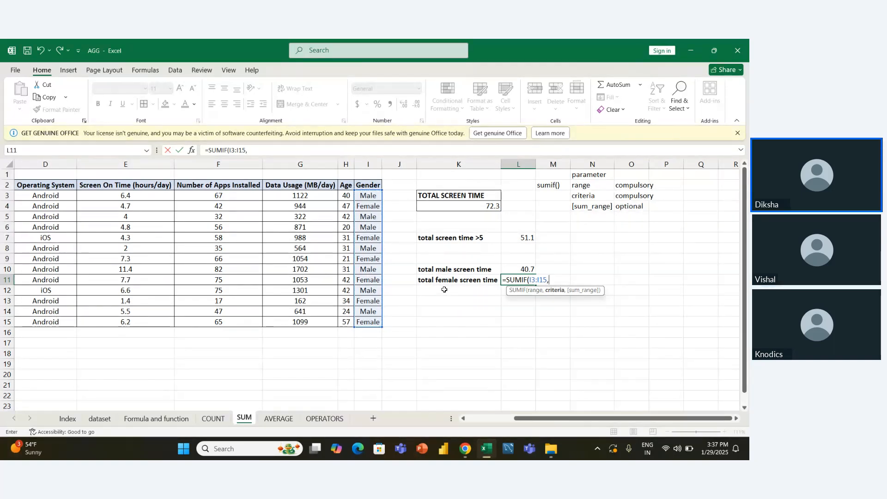
text("female",)
key(Left)
key(Left)
key(Left)
key(Up)
key(Left)
key(Up)
key(Left)
key(Up)
key(Up)
key(Left)
key(Up)
key(Left)
key(Up)
key(Up)
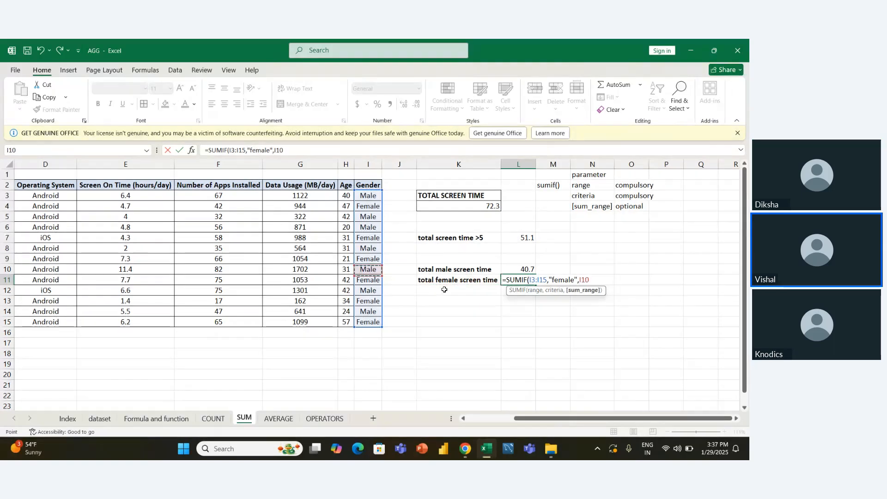
key(Up)
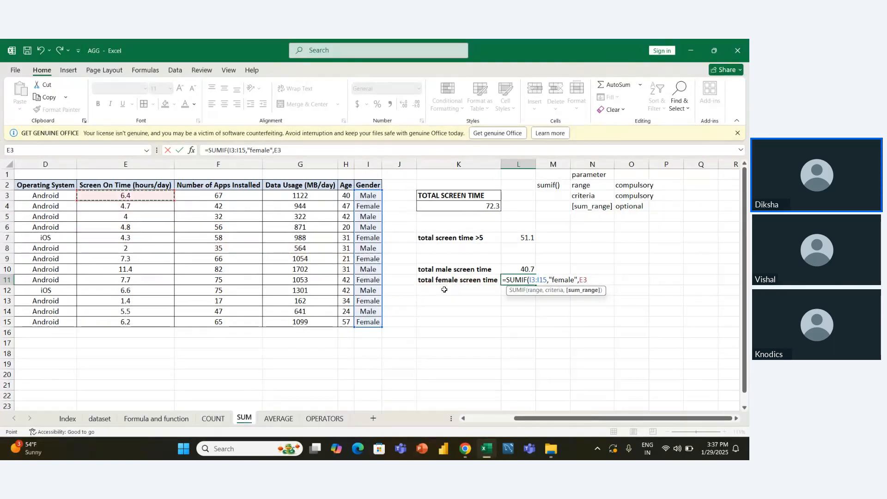
key(ctrl+shift+Down)
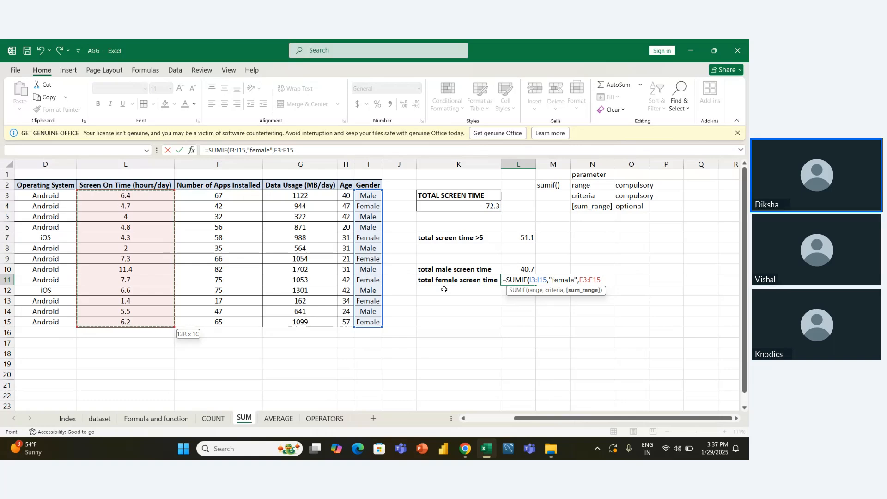
key(Return)
- Enter the label "IOS TOTAL DATA USAGE" in K13 and make it bold
key(Left)
key(Down)
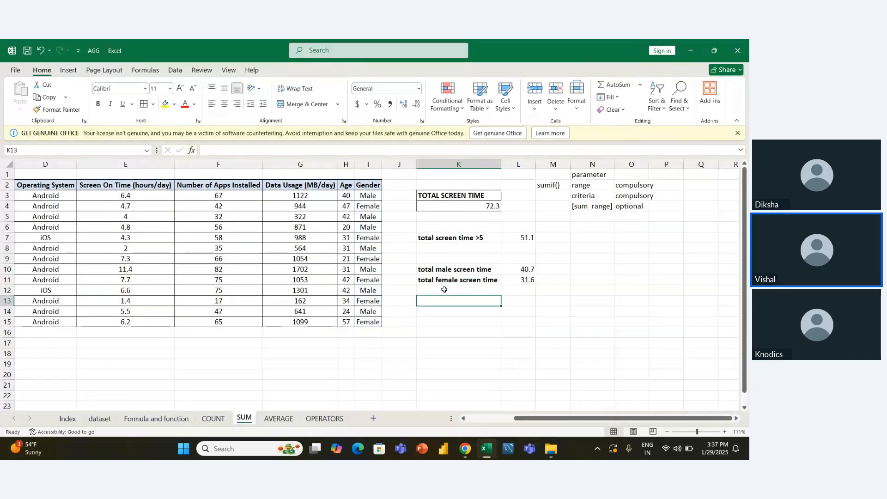
text(IOS)
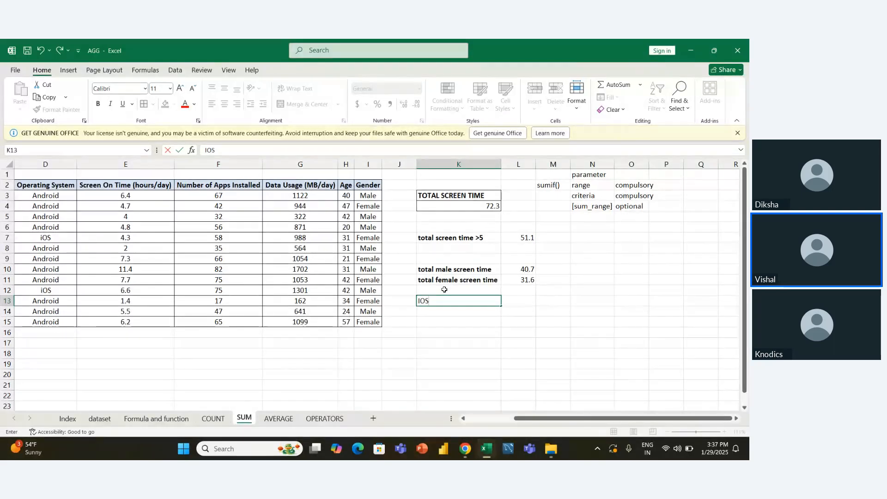
text( TO)
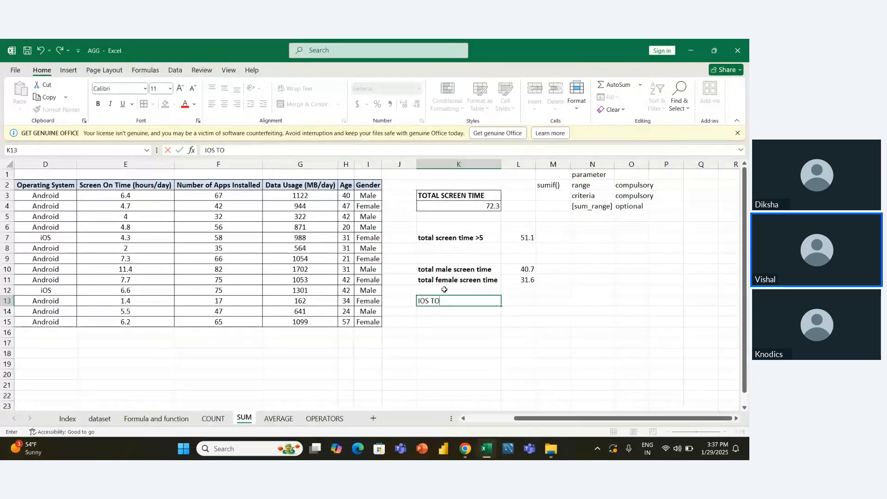
text(TAL DATA)
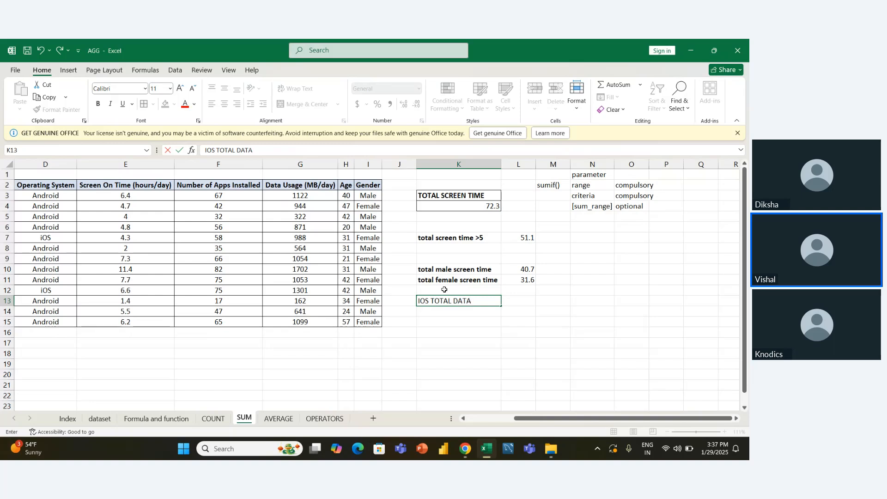
text( USAGE)
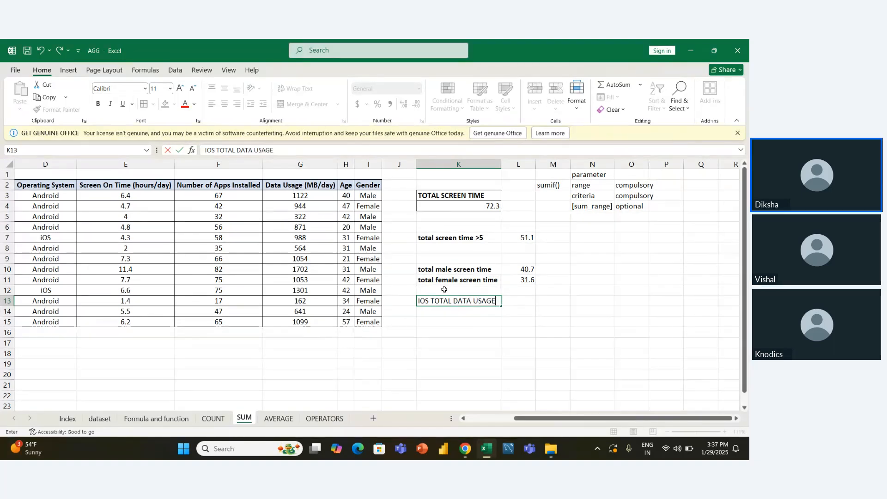
key(ctrl+Return)
key(ctrl+b)
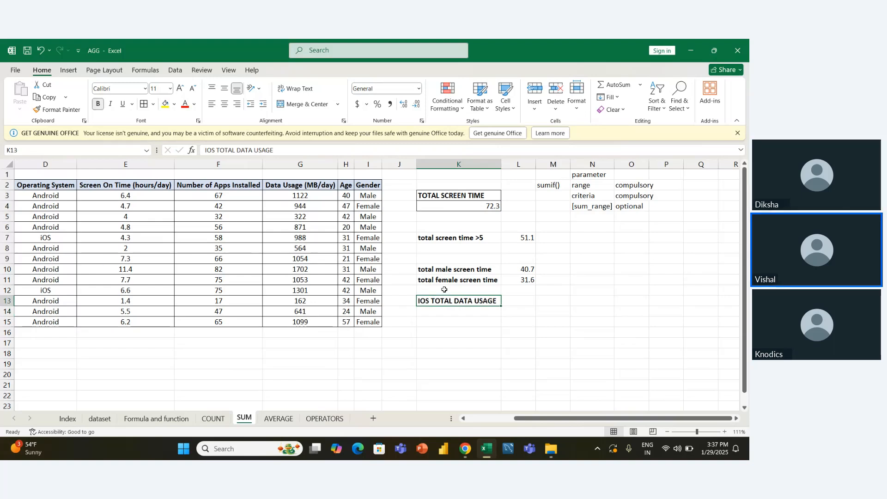
- Calculate the iOS total data usage in L13 with SUMIF over D3:D15, the criteria "IOS" and the sum range G3:G15
key(Right)
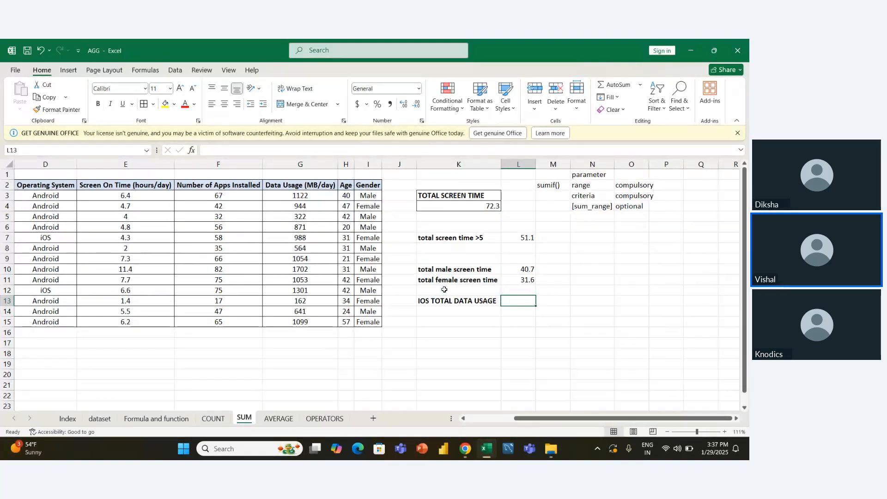
text(=S)
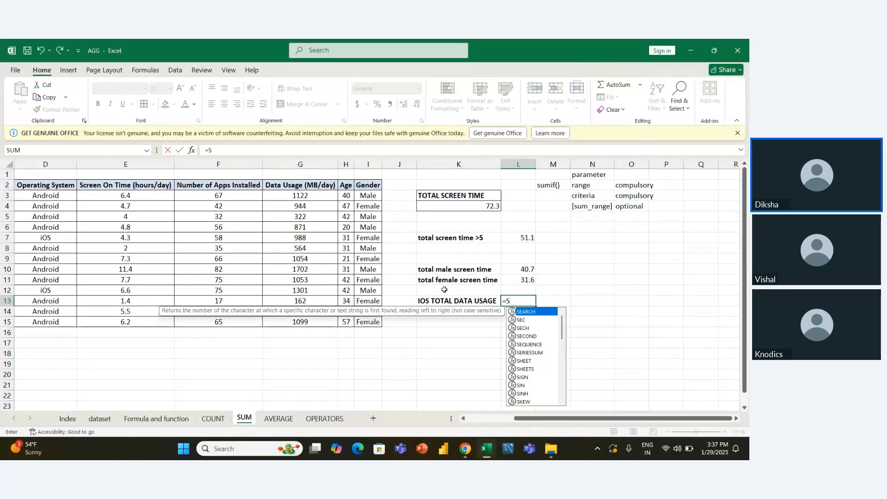
text(UMIF()
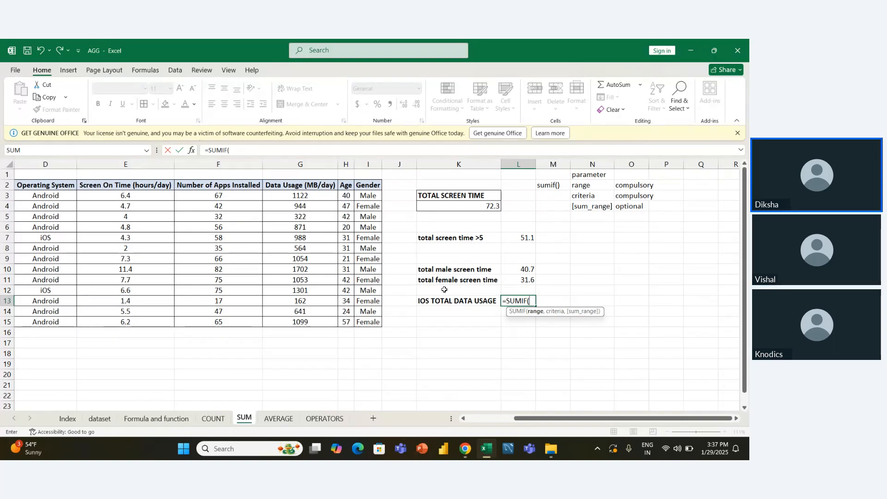
key(Left)
key(Left)
key(Left)
key(Left)
key(Left)
key(Left)
key(Left)
key(Left)
key(Up)
key(Up)
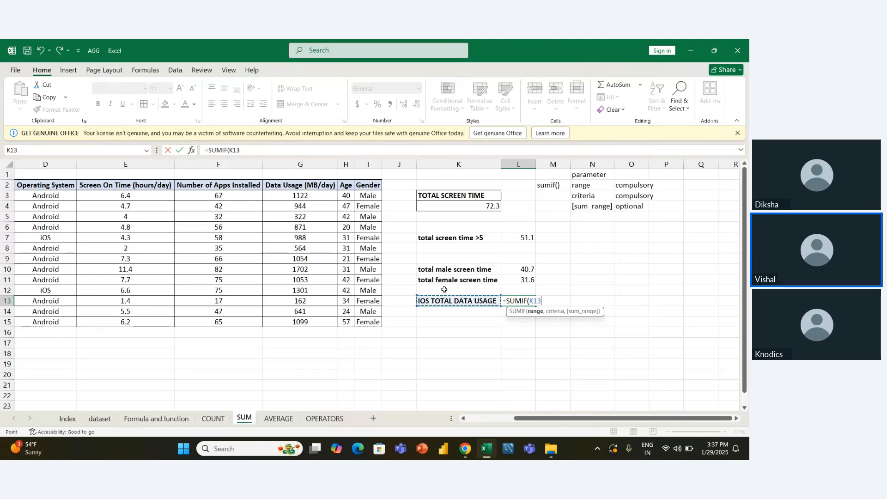
key(Up)
key(Up)
key(Up)
key(Up)
key(Up)
key(Up)
key(Up)
key(Up)
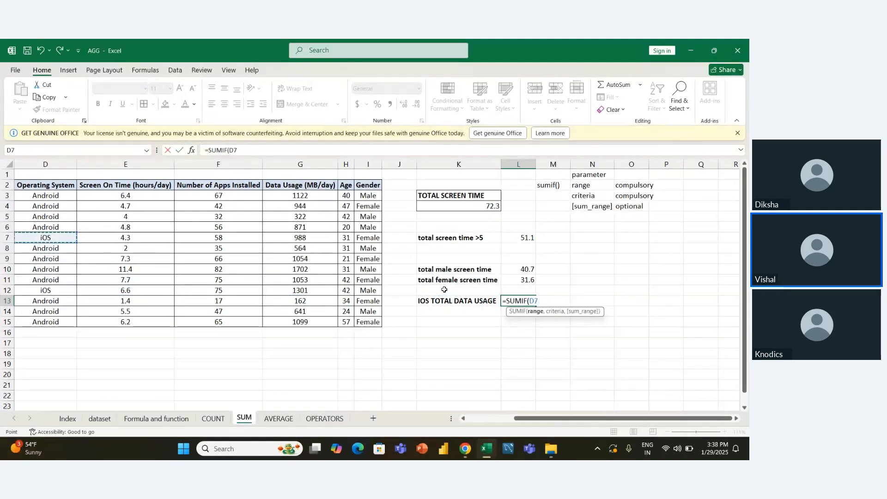
key(ctrl+shift+Down)
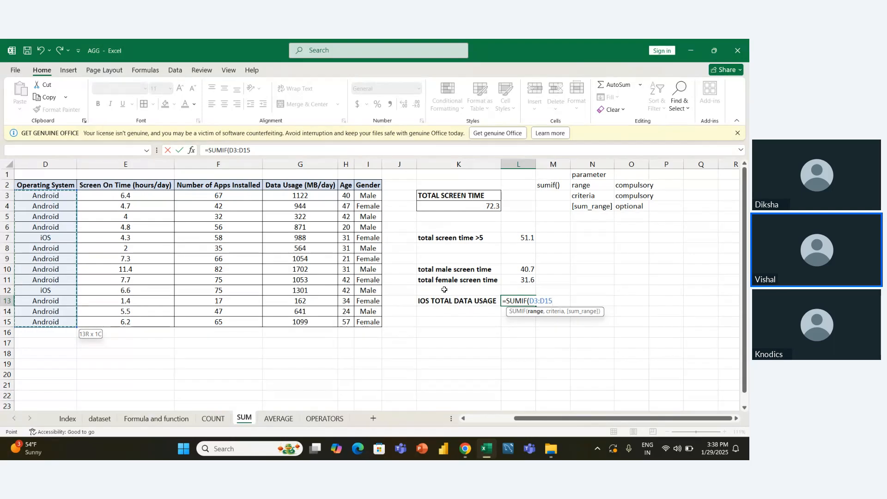
text(,"IOS",L13)
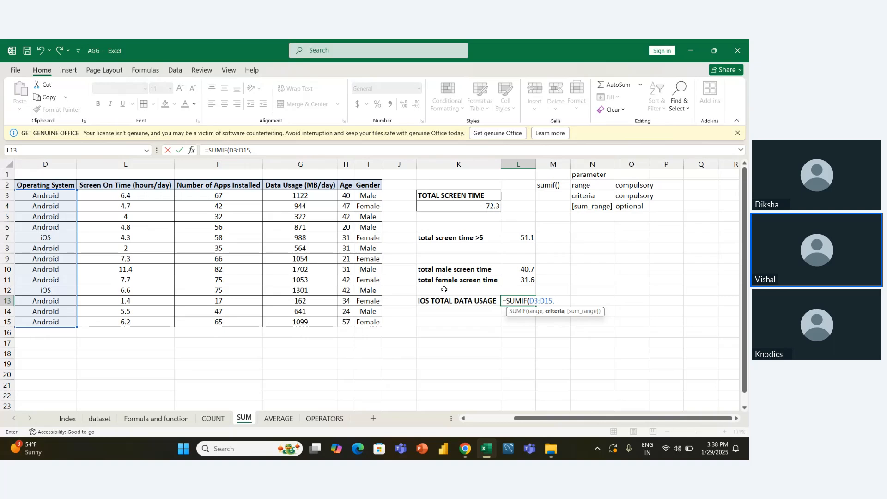
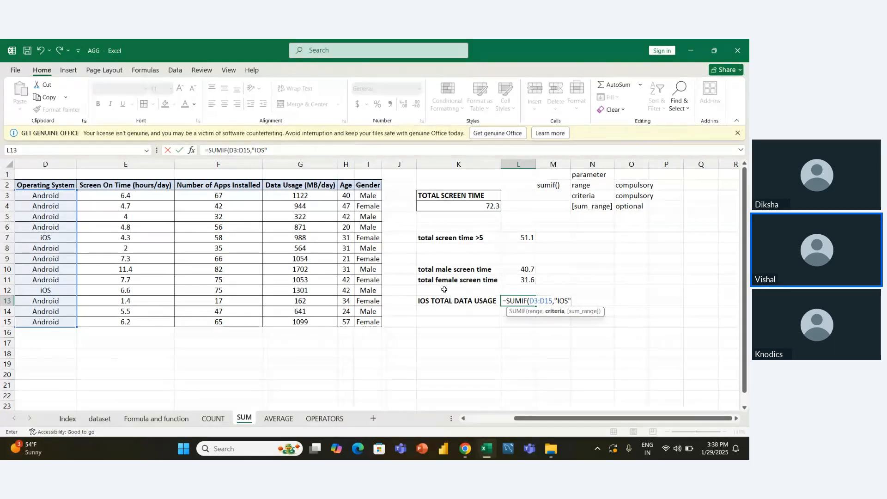
text(,)
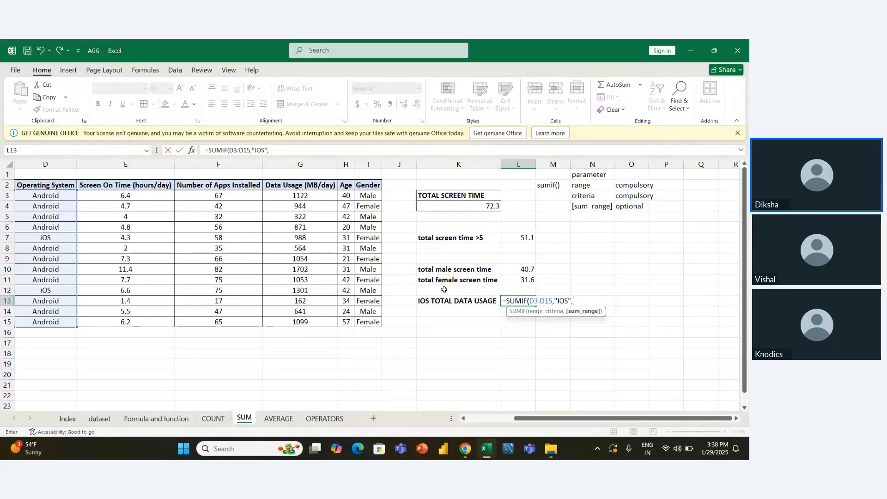
key(Left)
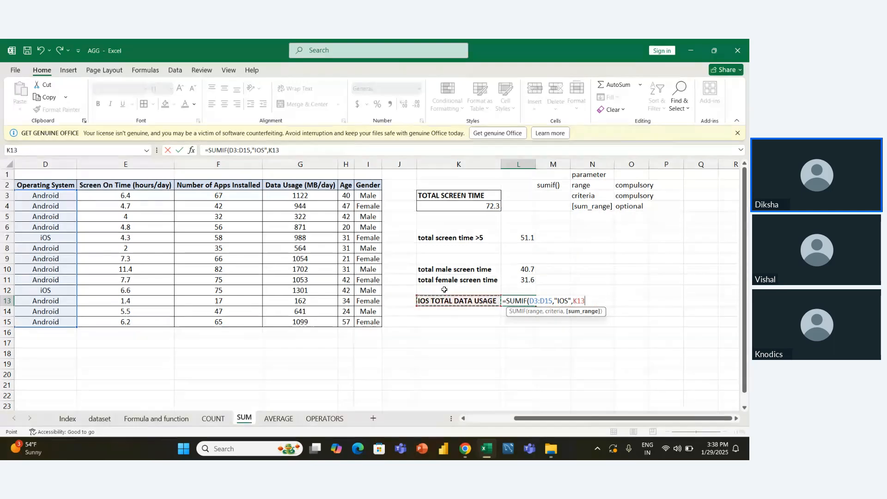
key(Left)
key(Left)
key(Up)
key(Up)
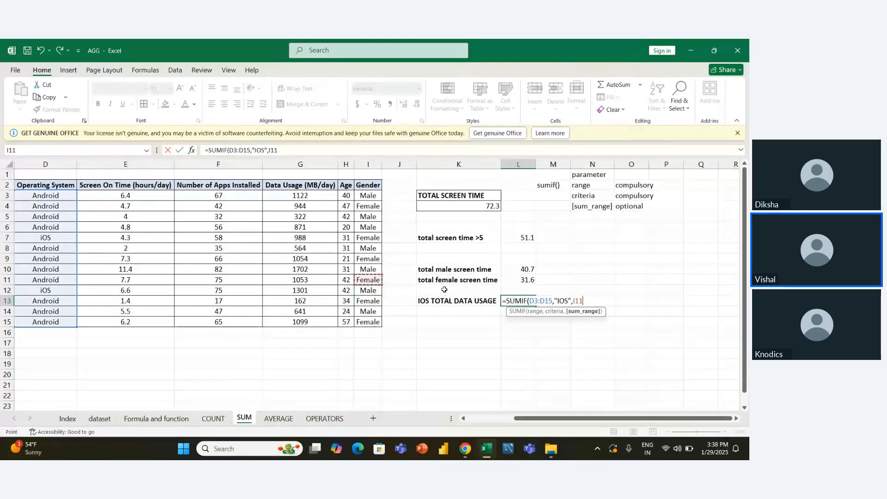
key(Up)
key(Up)
key(Up)
key(Left)
key(Left)
key(Left)
key(Up)
key(Up)
key(Up)
key(Right)
key(Up)
key(Up)
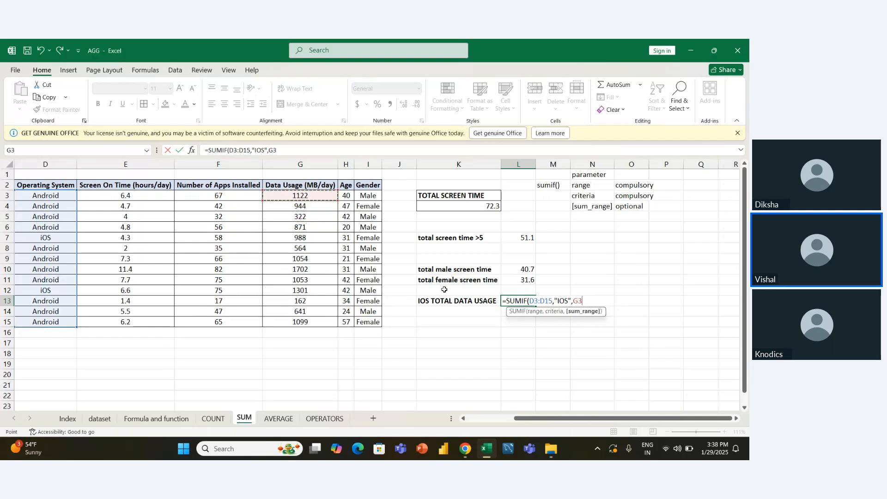
key(ctrl+shift+Down)
key(Return)
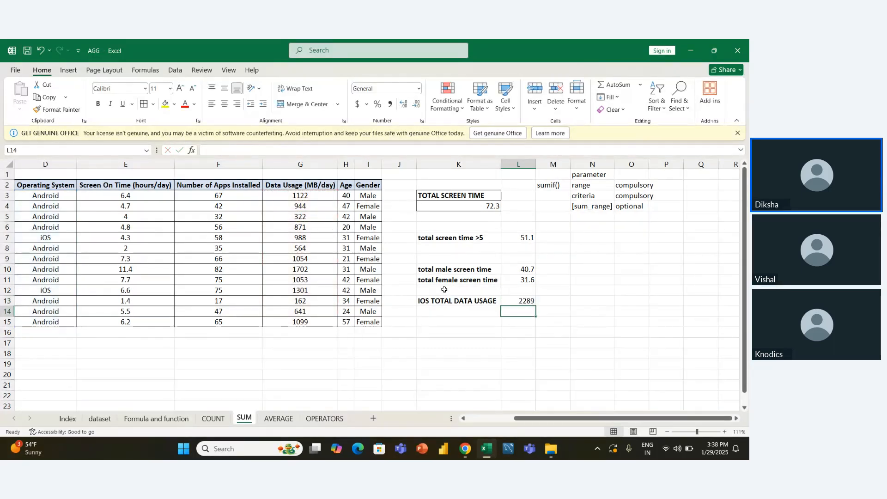
- Review the SUMIF formula in L13 against the Operating System entries in D3:D15
key(Left)
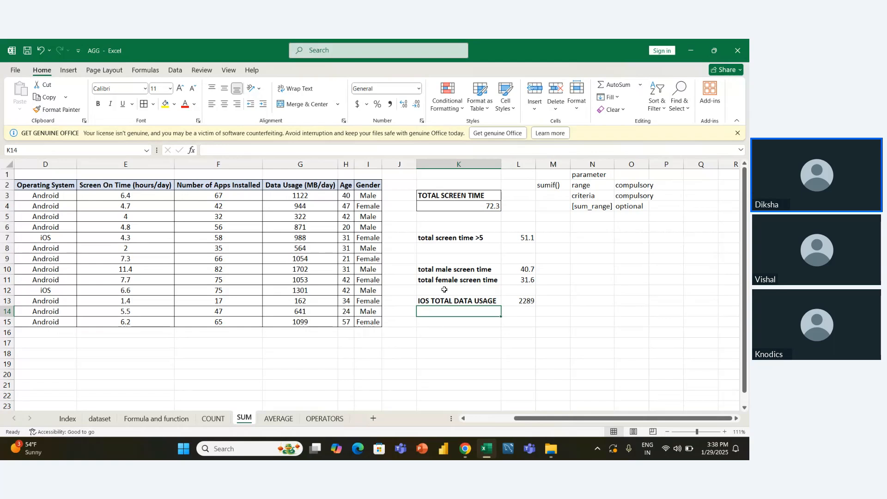
key(Right)
key(Up)
key(F2)
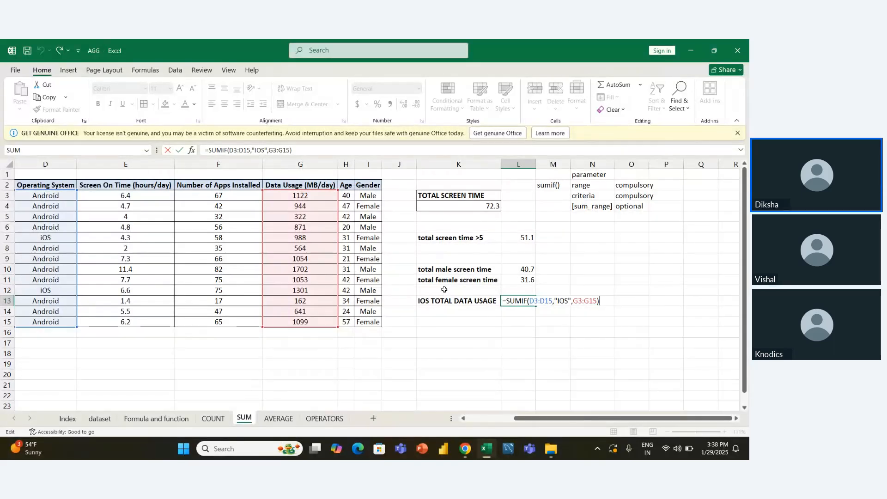
key(Return)
key(Left)
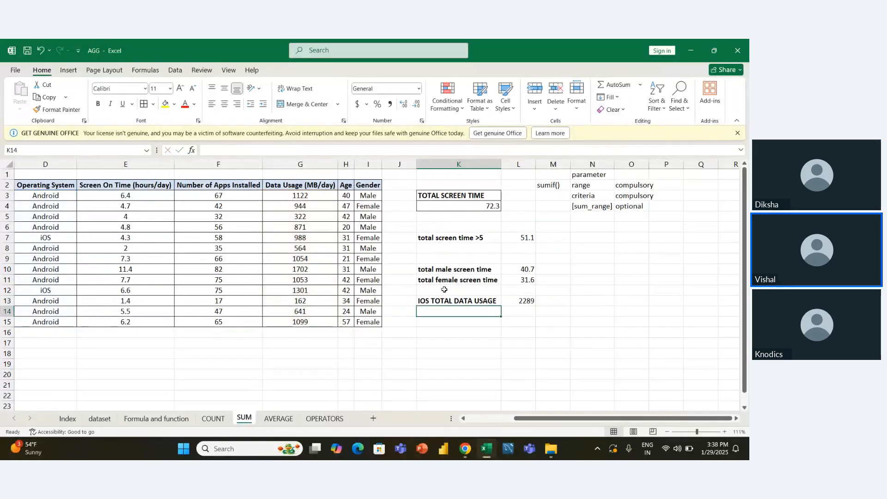
scroll(192, 240, left, 3)
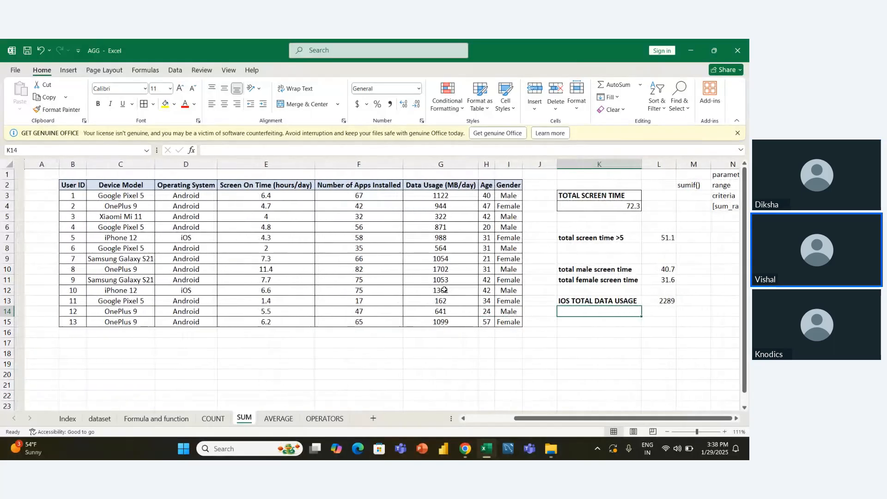
click(185, 198)
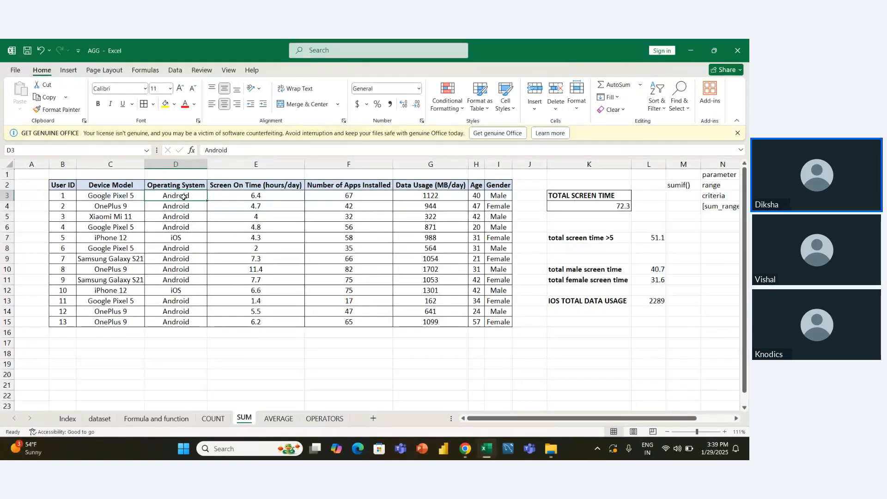
click(172, 322)
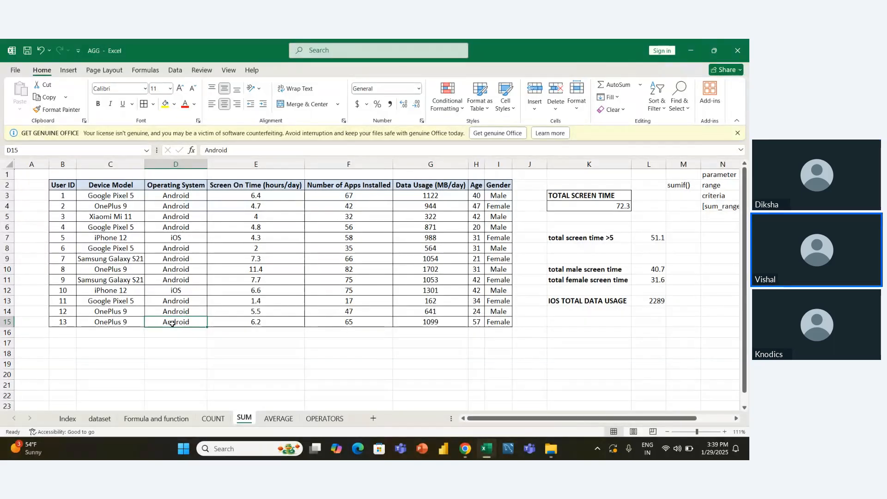
click(656, 301)
double_click(656, 301)
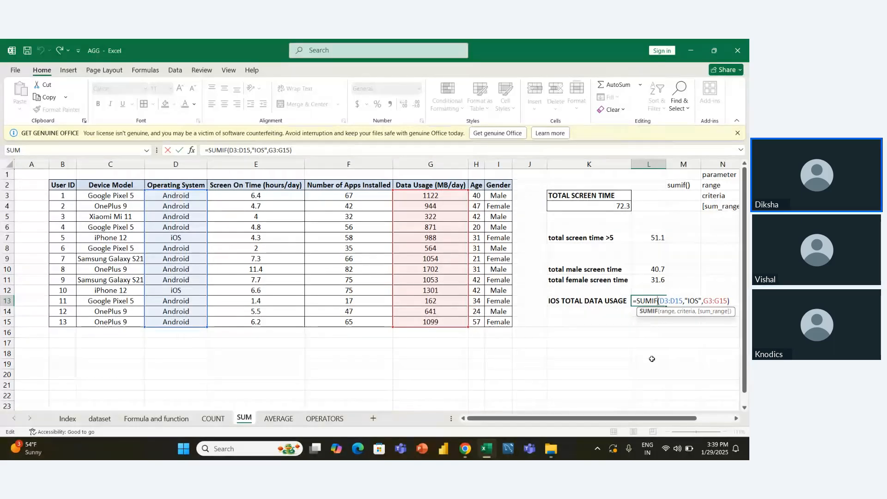
key(Return)
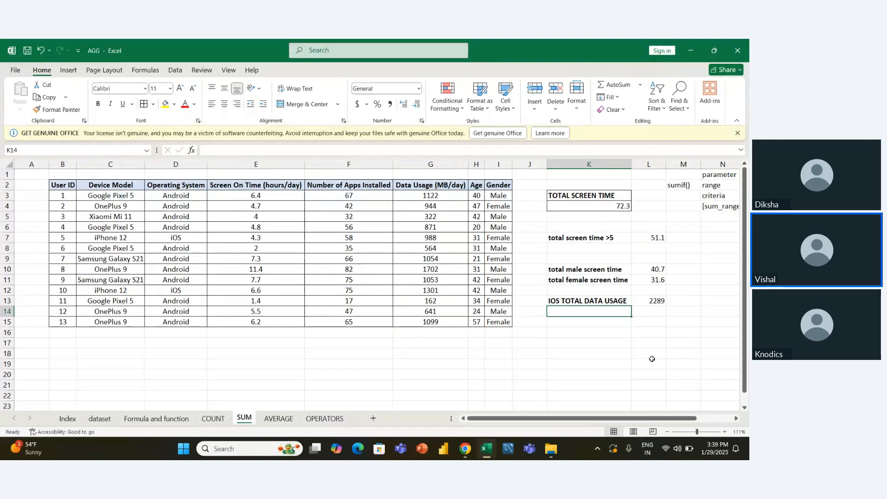
- Enter the label "Google pixel5" in K14 below the iOS data usage label
text(google )
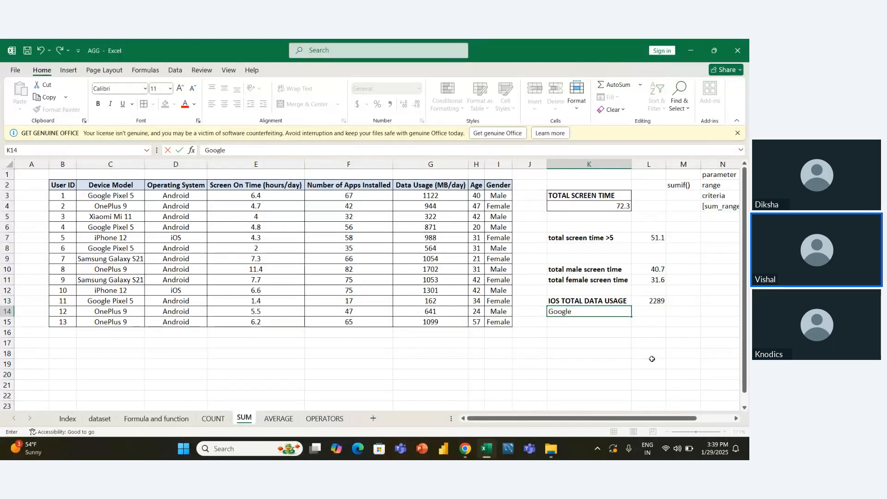
text(pixel)
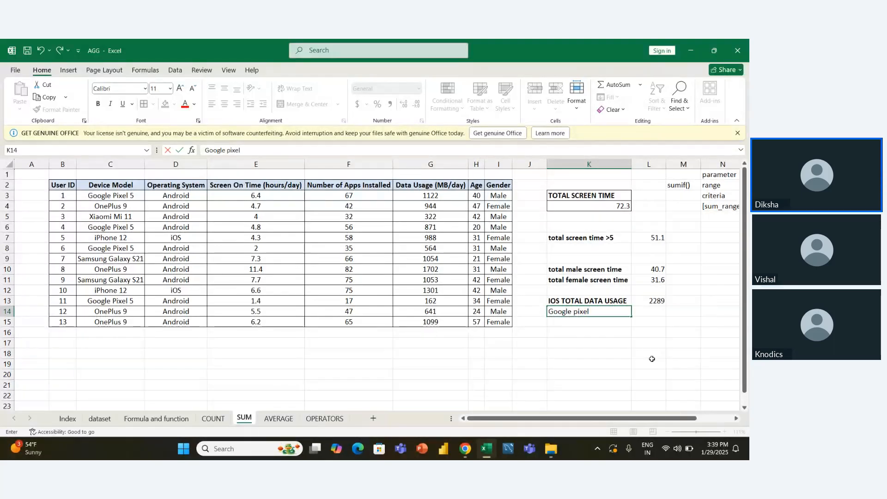
text(5)
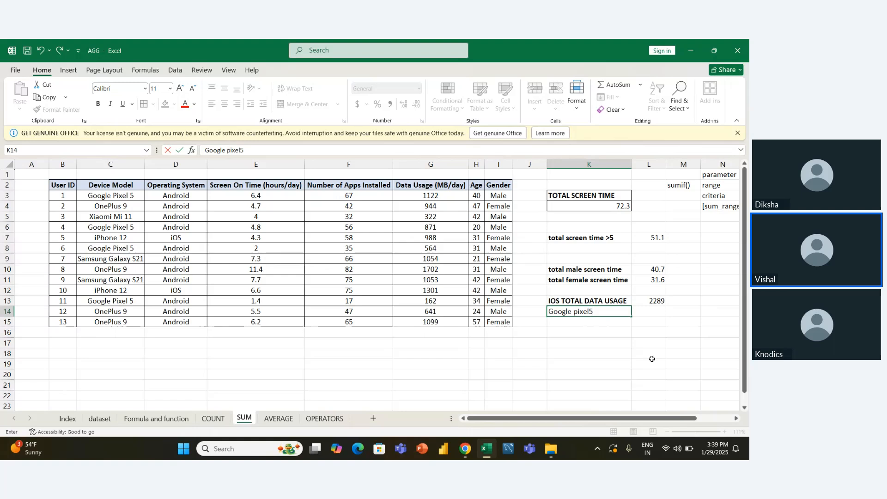
key(Left)
key(Left)
key(Left)
key(Up)
key(Up)
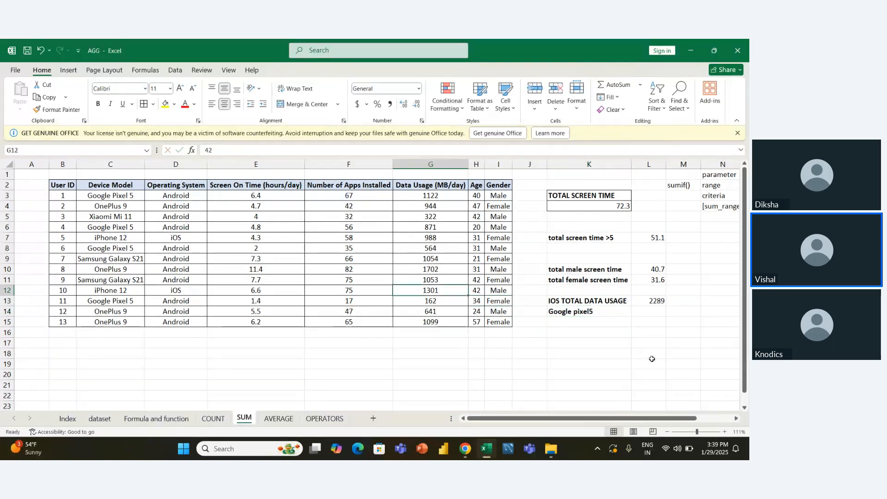
- Extend the label in K14 to "Google pixel5 data usages"
key(Right)
key(Right)
key(Right)
key(Down)
key(Down)
key(Down)
key(Up)
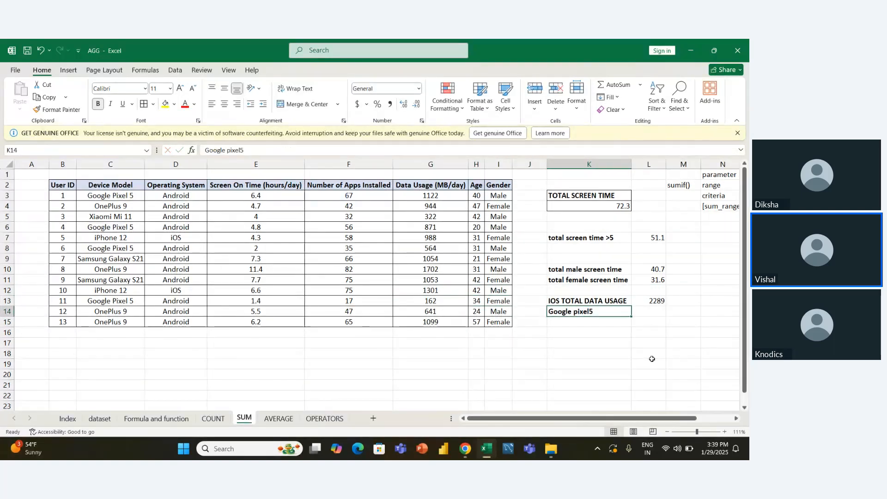
key(F2)
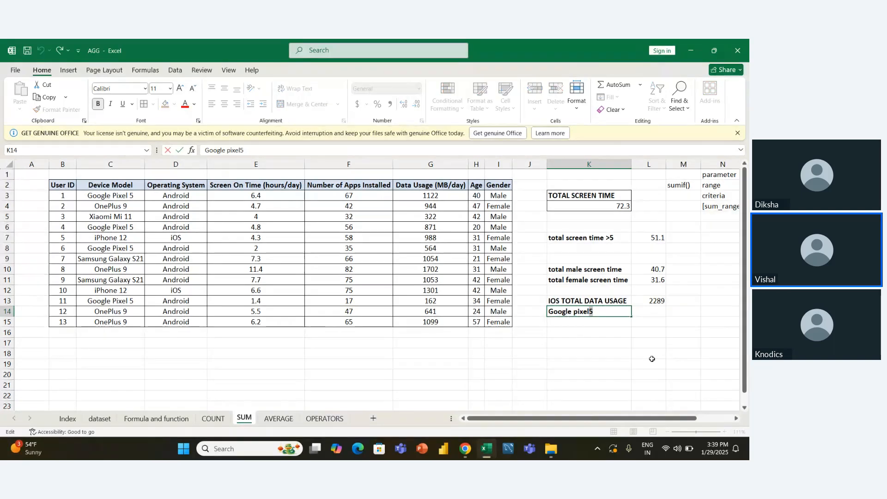
key(ctrl+shift+Left)
key(ctrl+shift+Left)
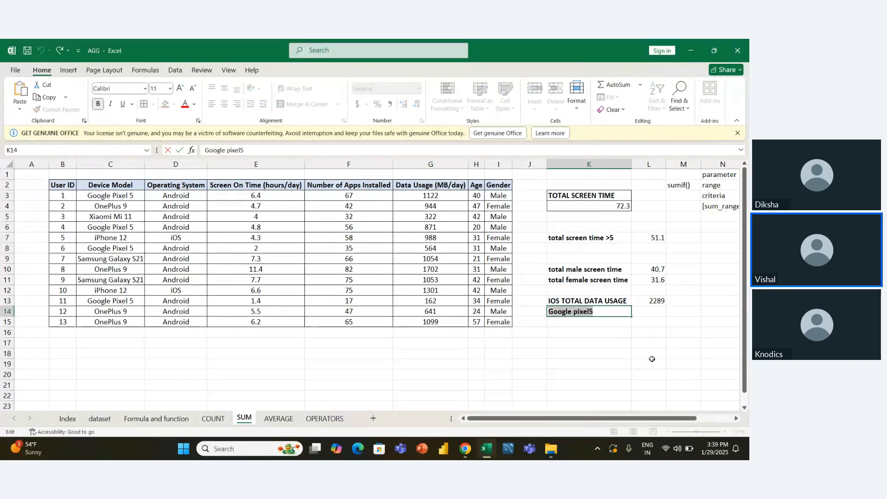
key(Right)
key(Tab)
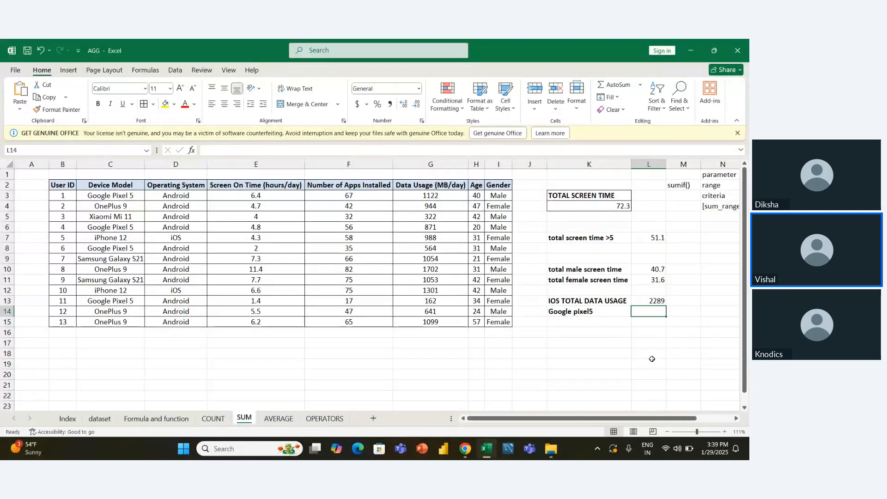
key(Left)
key(F2)
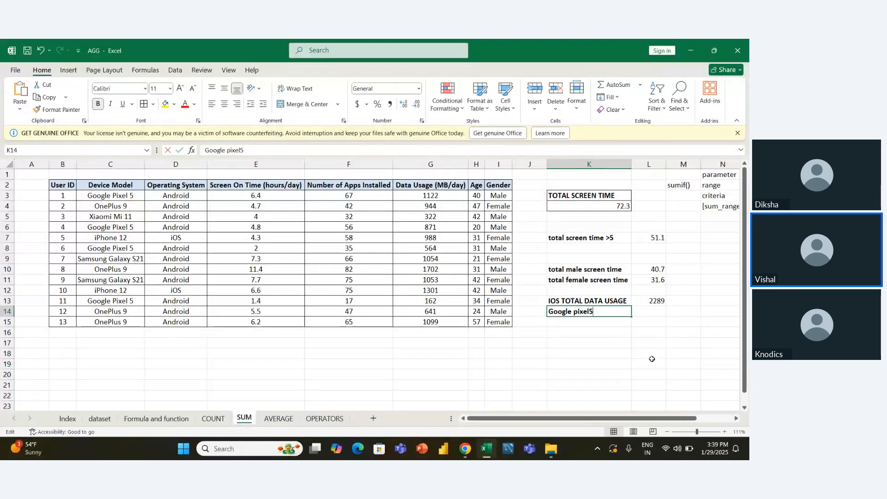
text(data)
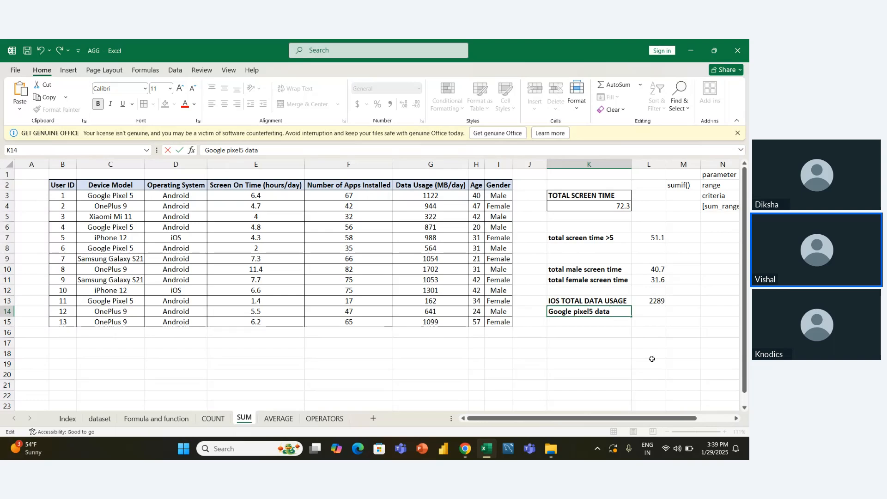
text( usages)
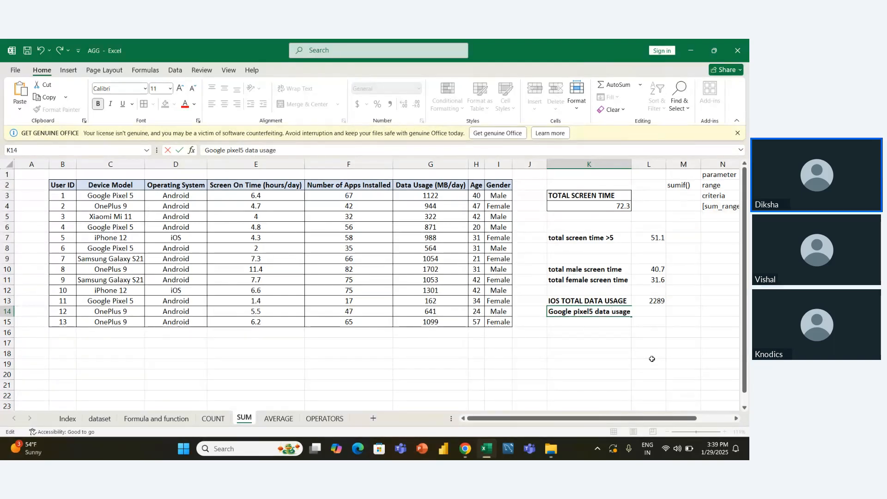
key(Return)
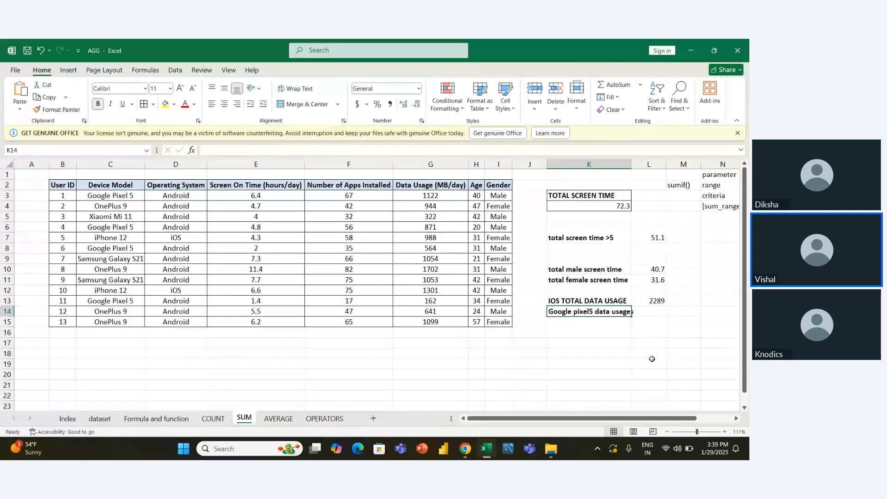
- Change the label in K14 to "Google pixel5 total screen time" and widen column K to fit it
key(F2)
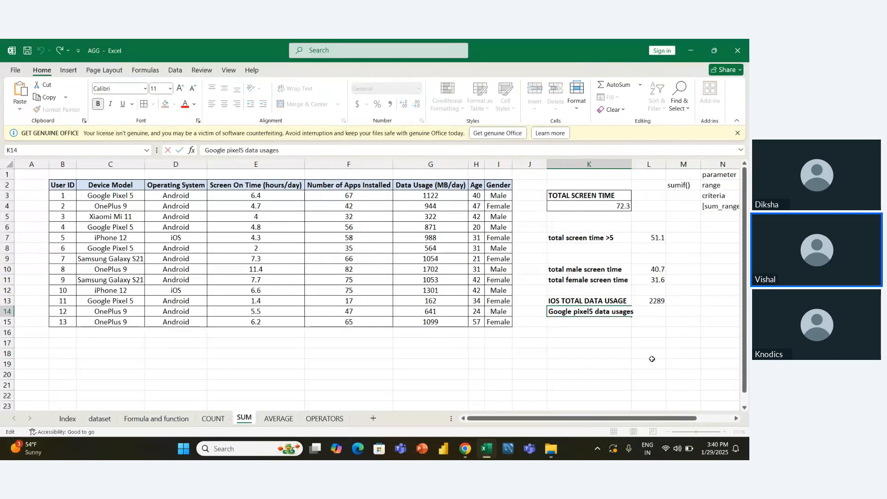
key(BackSpace)
key(BackSpace)
key(BackSpace)
key(BackSpace)
key(BackSpace)
key(BackSpace)
key(BackSpace)
key(BackSpace)
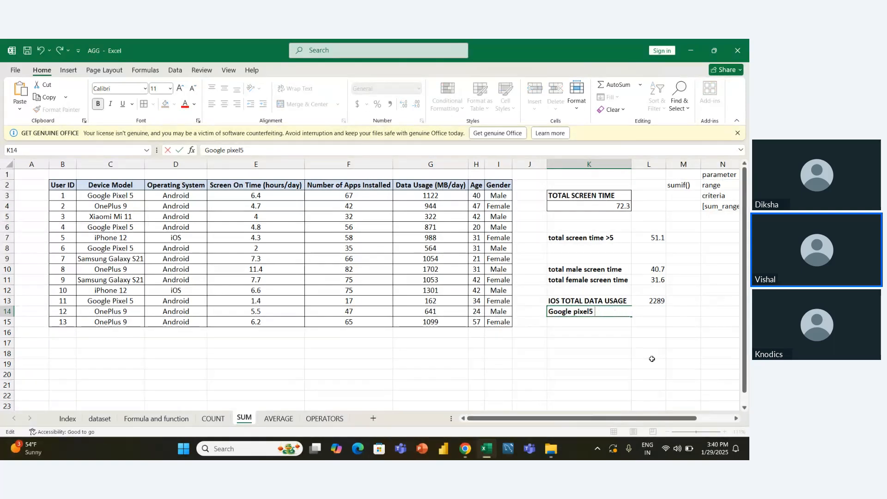
text(total)
text( screen tim)
text(e)
key(Return)
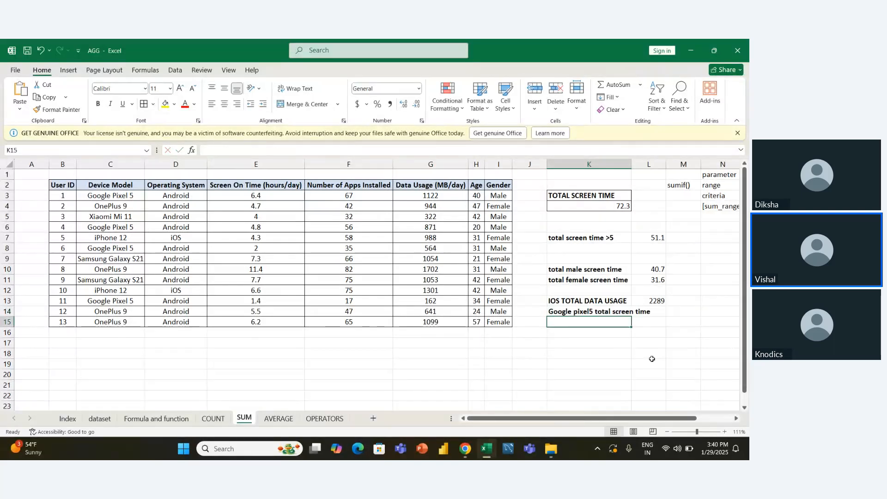
key(Up)
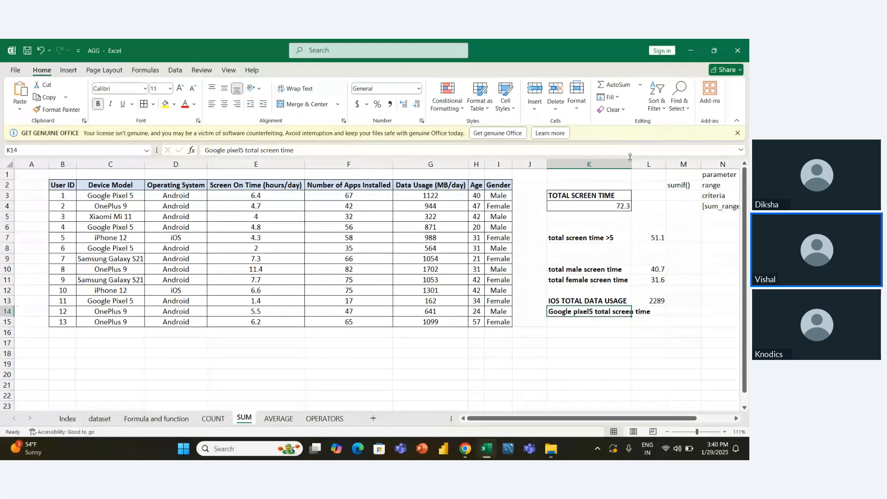
drag(632, 158, 654, 160)
- Start a SUMIF formula in L14 with C3 as the first cell of the criteria range
click(665, 316)
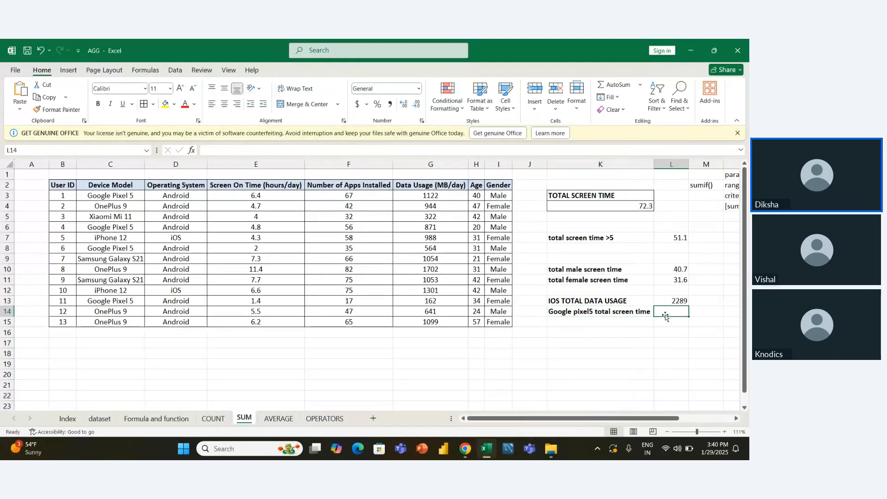
text(=sumif)
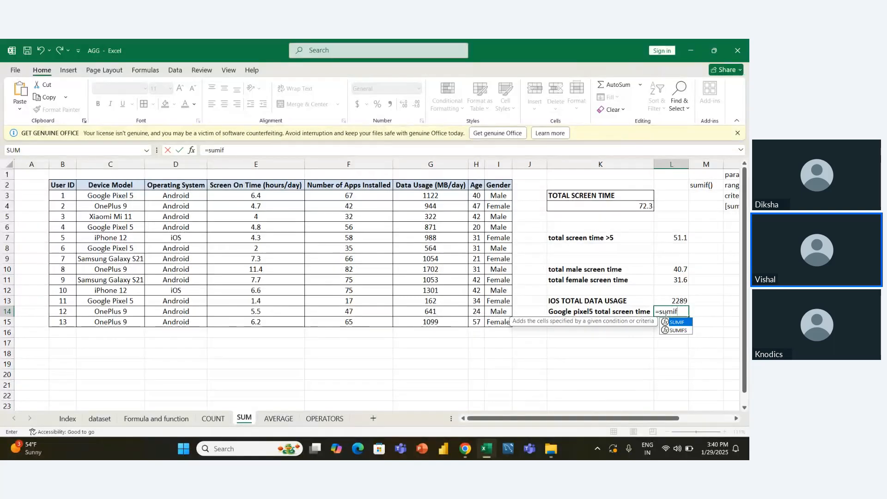
key(Tab)
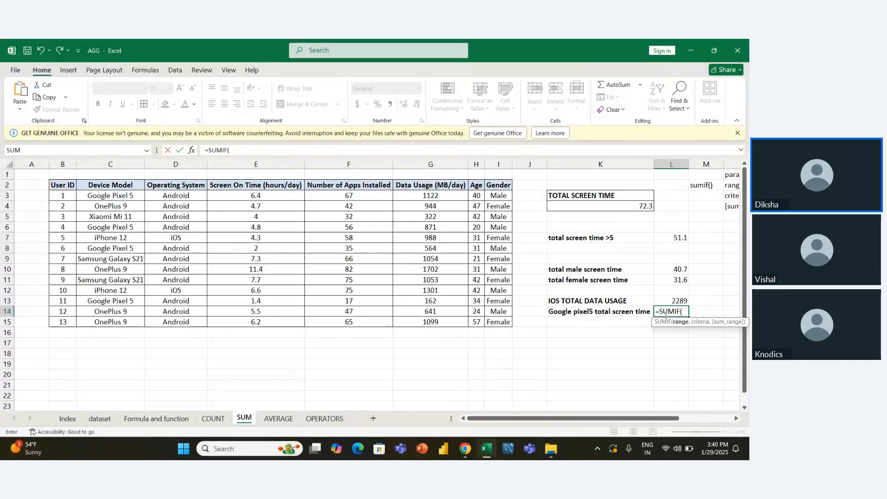
text(c3)
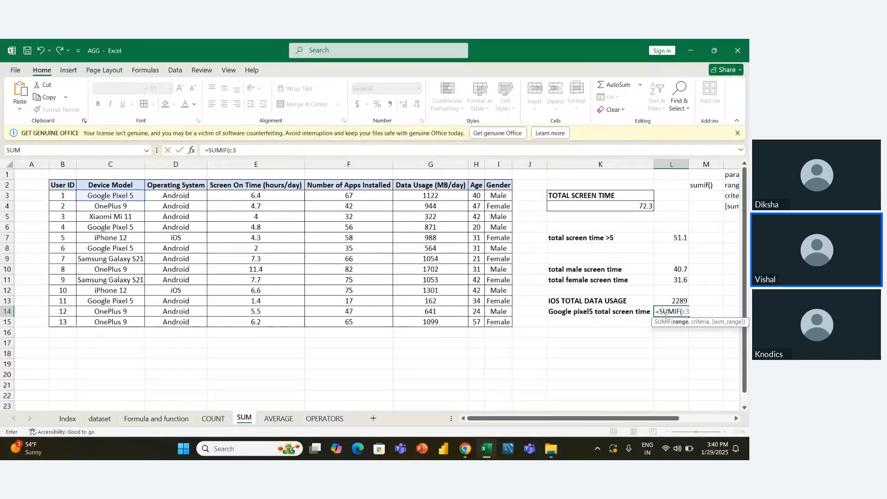
text(:)
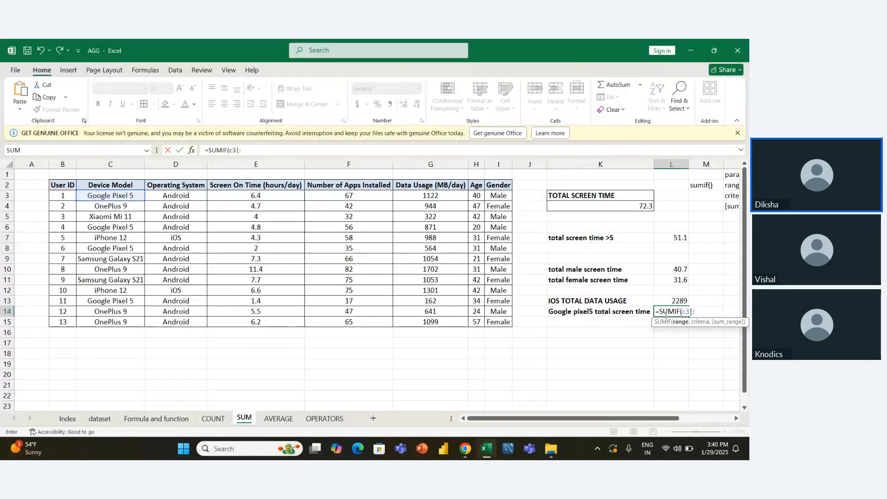
click(665, 313)
key(Return)
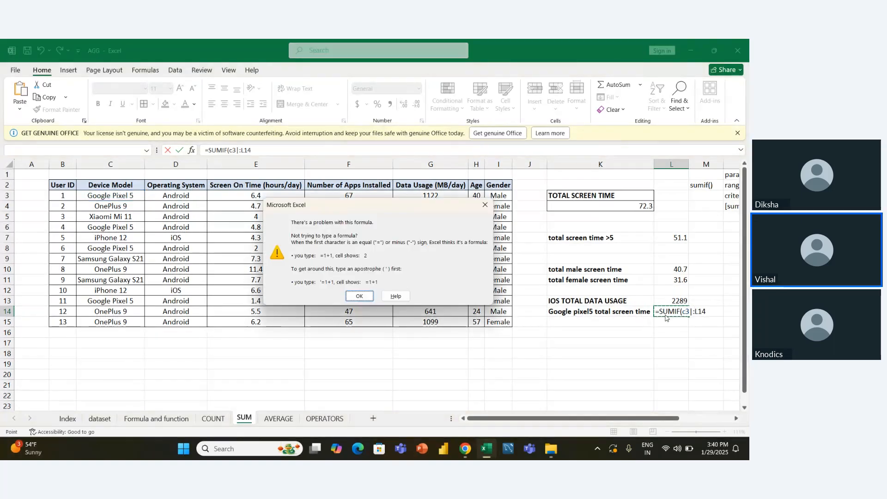
key(Return)
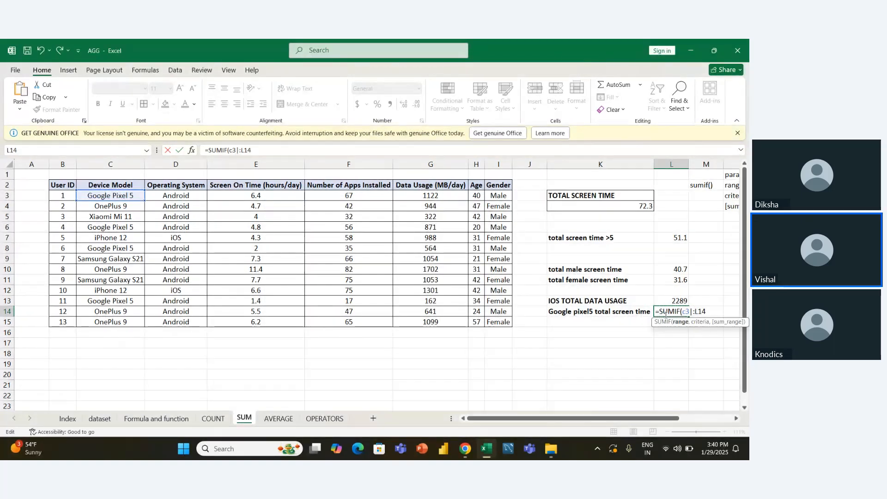
key(BackSpace)
key(BackSpace)
key(BackSpace)
key(BackSpace)
- Complete the criteria range of the SUMIF formula in L14 as C3:C15
text(|:)
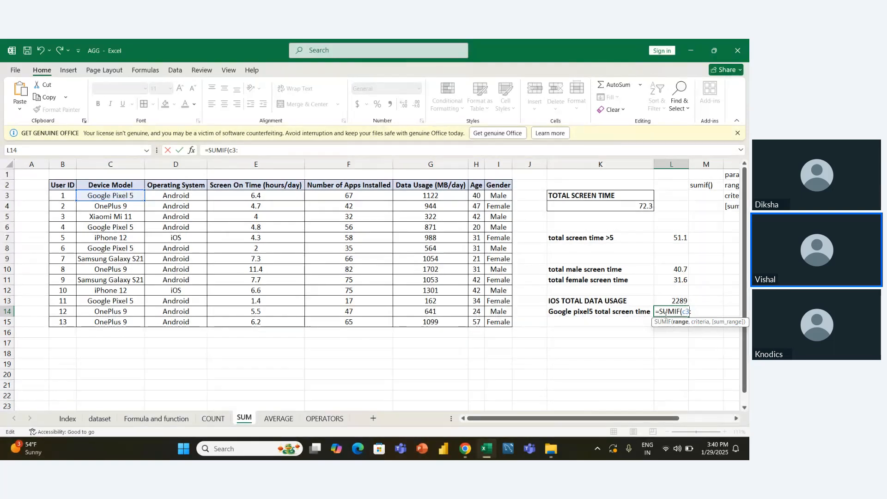
text(c1)
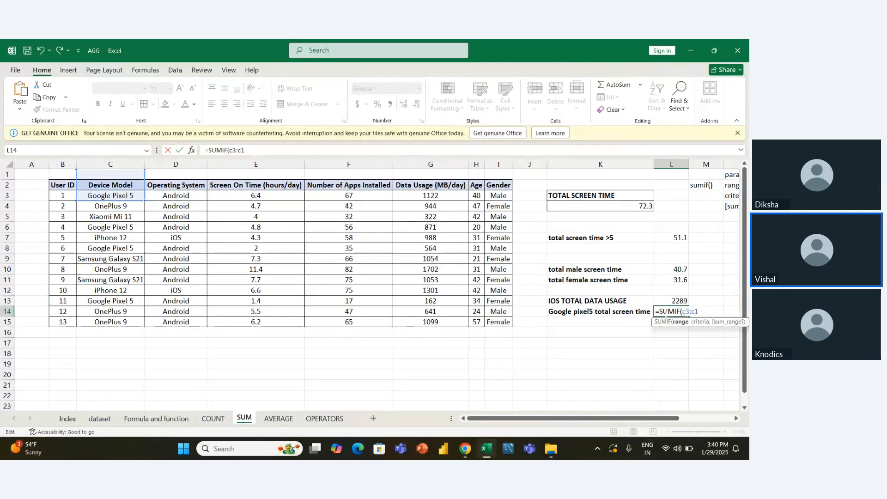
text(5,)
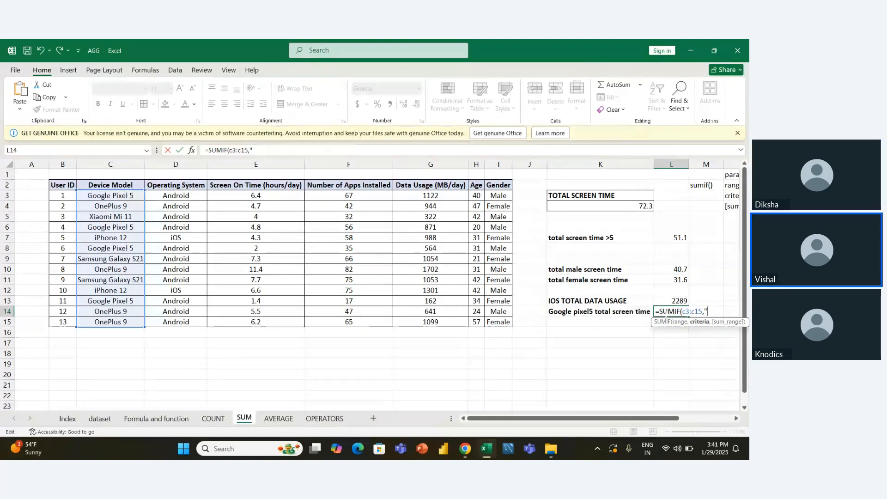
- Add the criteria "Google pixel5" to the SUMIF formula in L14 and begin its sum range at E3
text(Google pixel5)
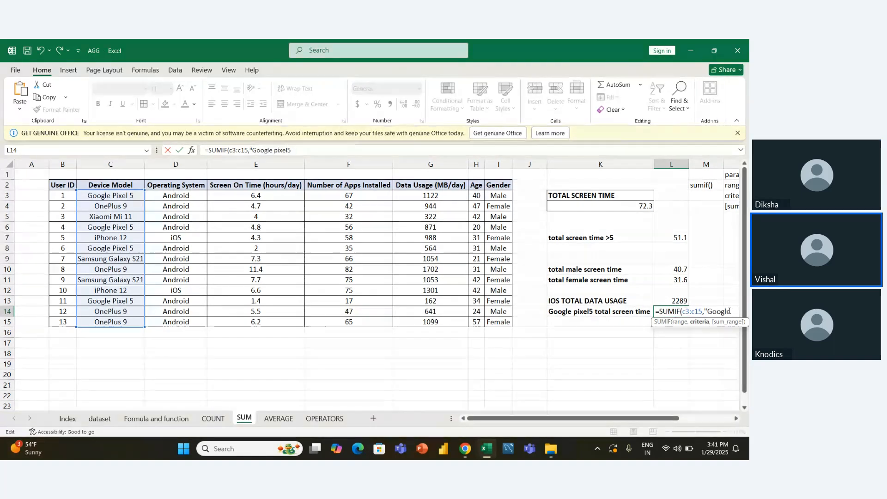
text(")
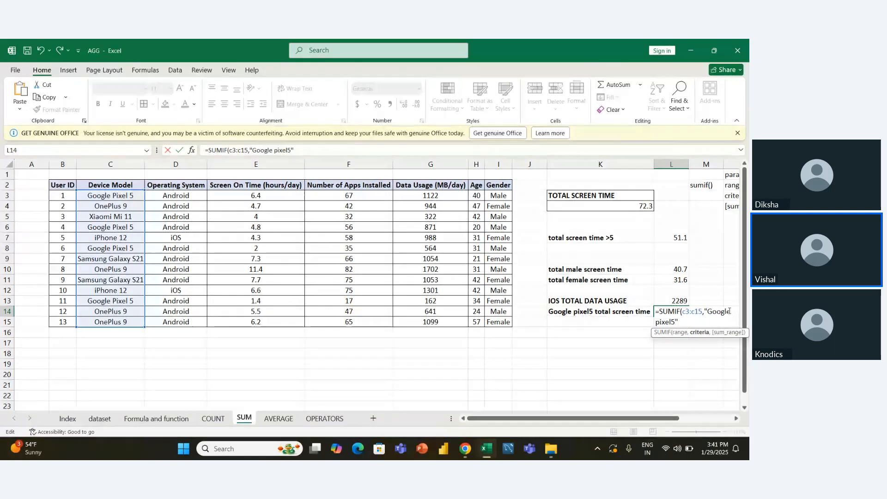
text(,)
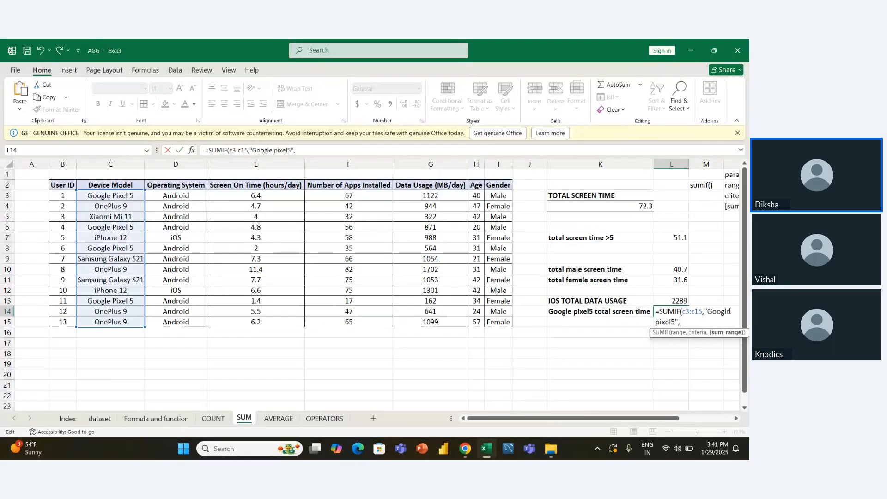
text(e3)
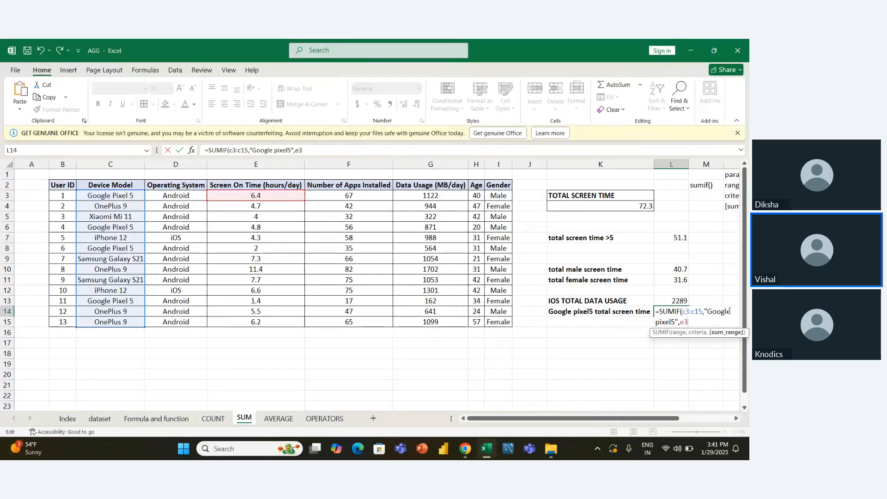
text(:)
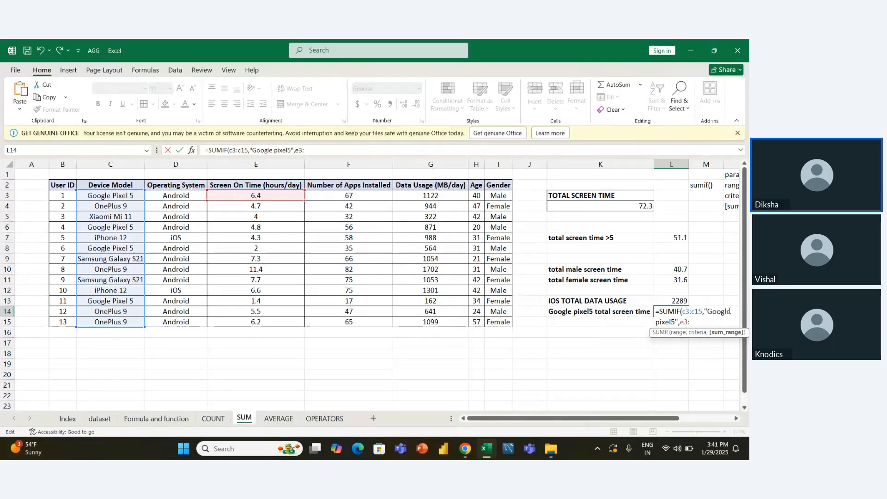
- Complete the SUMIF formula in L14 with the sum range E3:E15 and reselect that cell
text(e15)
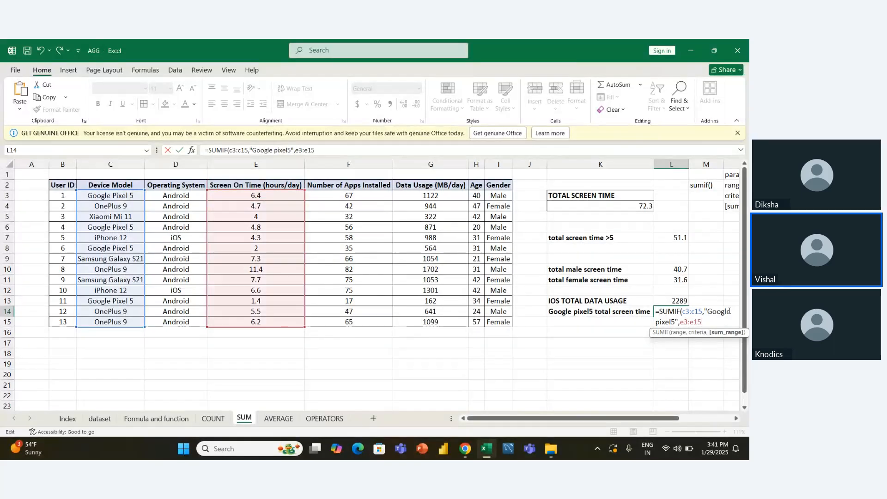
key(Return)
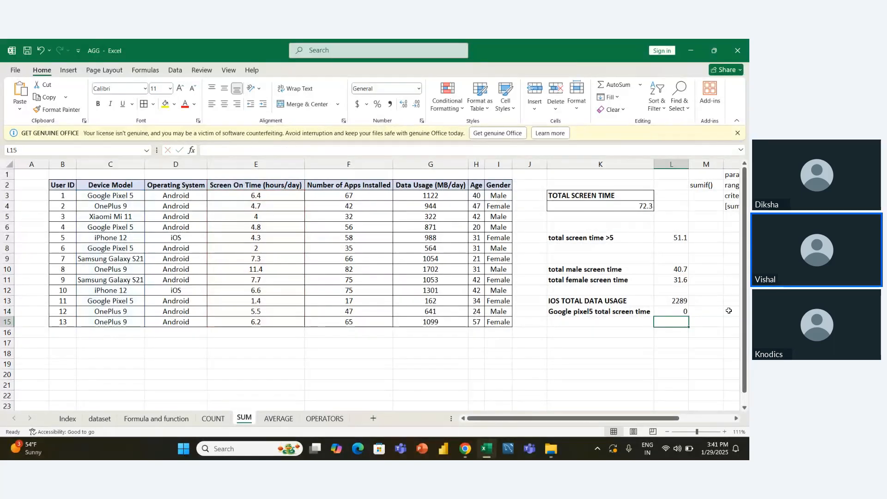
key(Up)
key(Left)
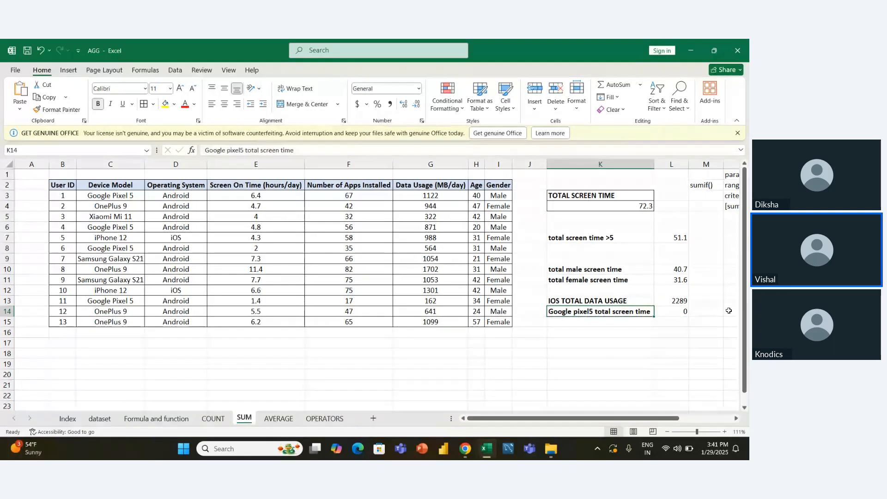
key(Right)
key(Left)
key(Right)
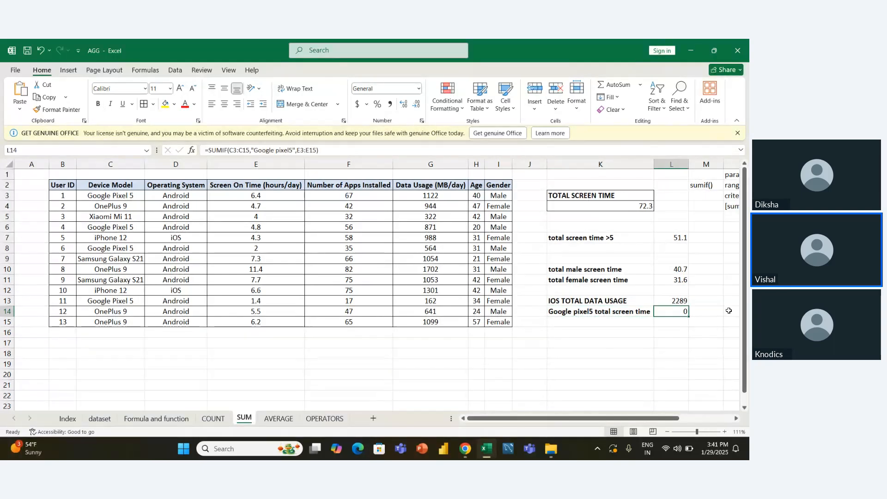
- Correct the criterion in the L14 SUMIF formula to "Google pixel 5", with a space before the 5
key(F2)
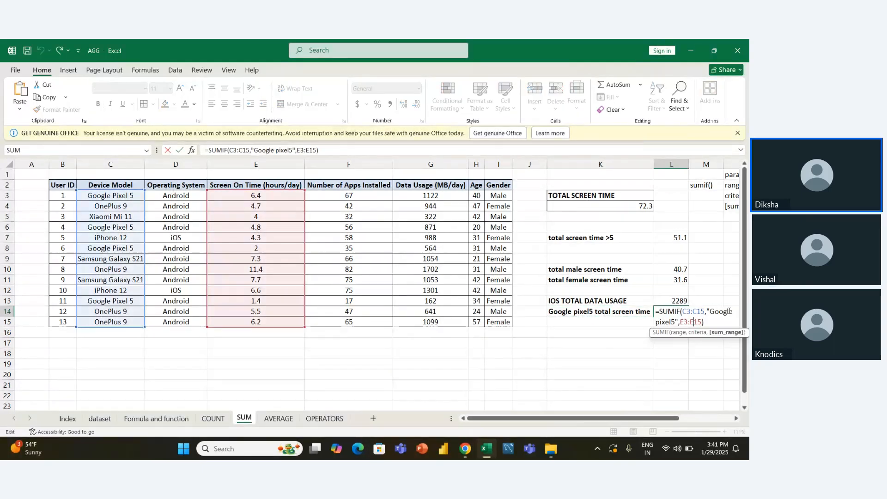
key(Left)
key(Left)
key(Left)
key(Left)
key(Left)
key(Left)
key(Left)
key(Left)
key(Left)
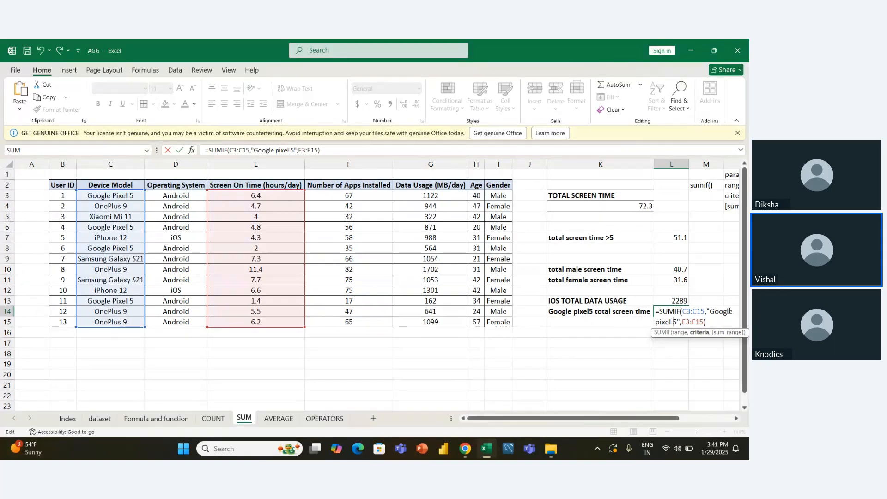
key(Return)
key(Up)
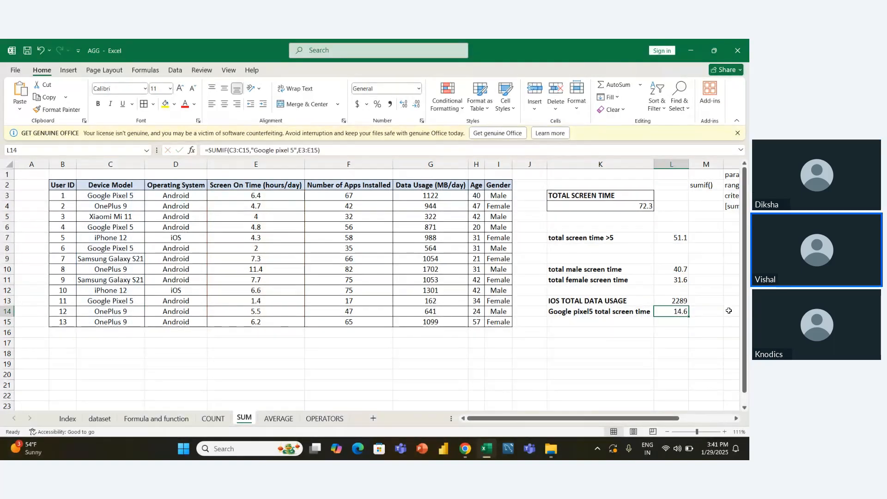
- Examine the criterion text inside the SUMIF formula in L14, leaving the formula as it is
key(F2)
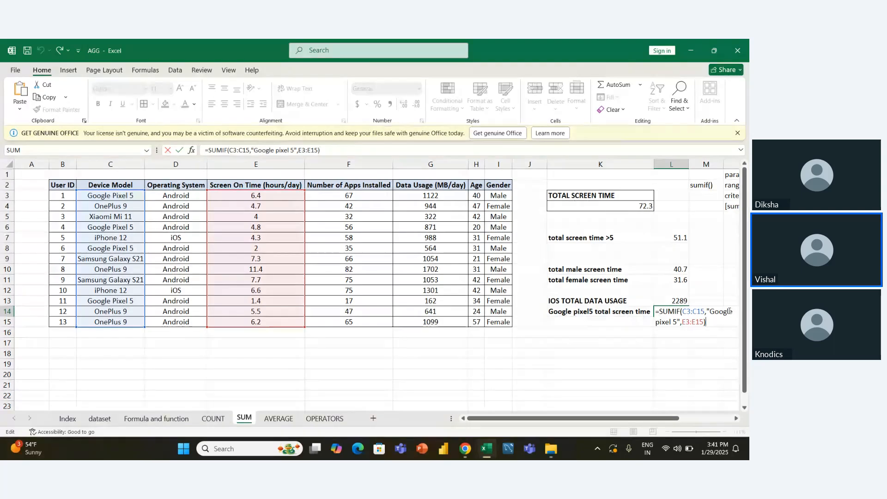
key(Left)
key(Left)
key(Left)
key(Left)
key(Left)
key(Left)
key(Left)
key(Left)
key(Left)
key(Left)
key(Left)
key(Left)
key(Left)
key(Left)
key(Left)
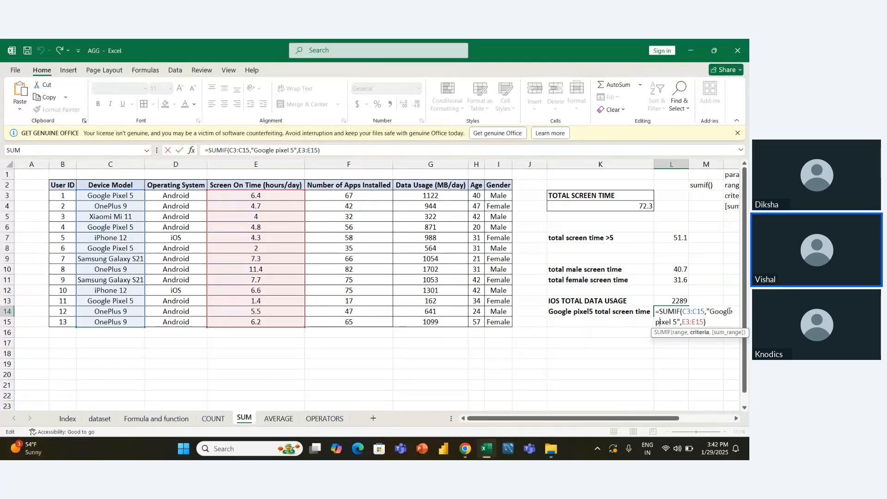
key(Escape)
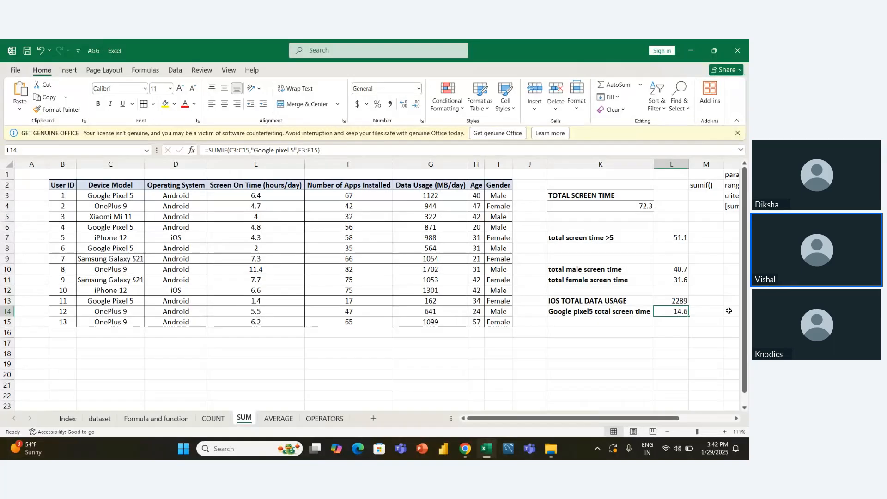
- Look over the existing summary labels in column K above the Google pixel5 entry
key(Left)
key(Up)
key(Up)
key(Up)
key(Up)
key(Up)
key(Up)
key(Up)
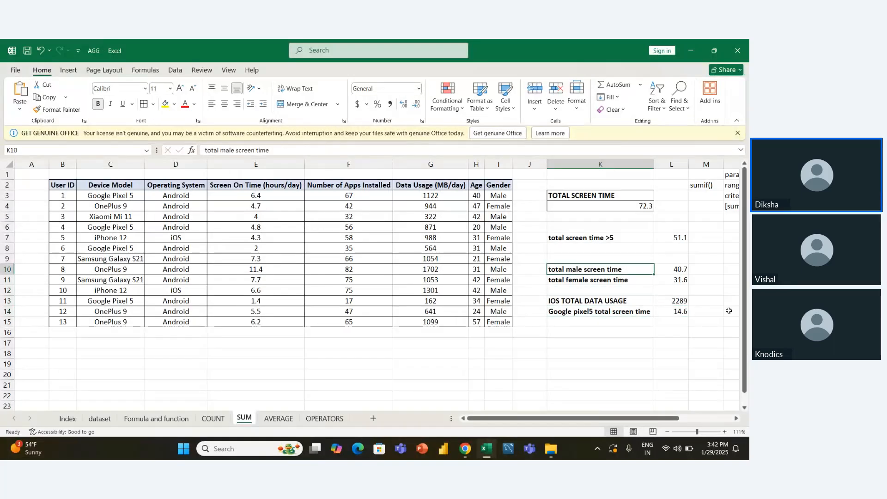
- Enter the label "Male/android total screen time" in K17
key(Down)
key(Down)
key(Down)
key(Down)
key(Down)
key(Down)
key(Down)
key(Down)
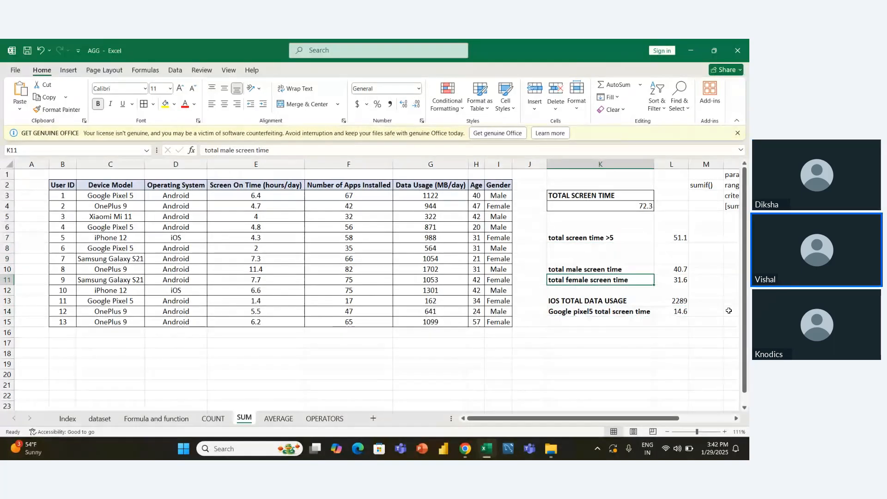
key(Down)
key(Down)
key(Down)
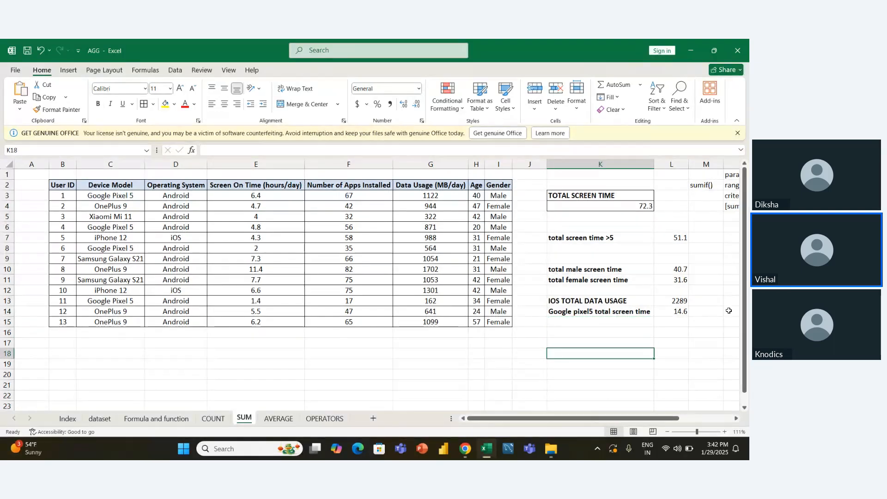
key(Up)
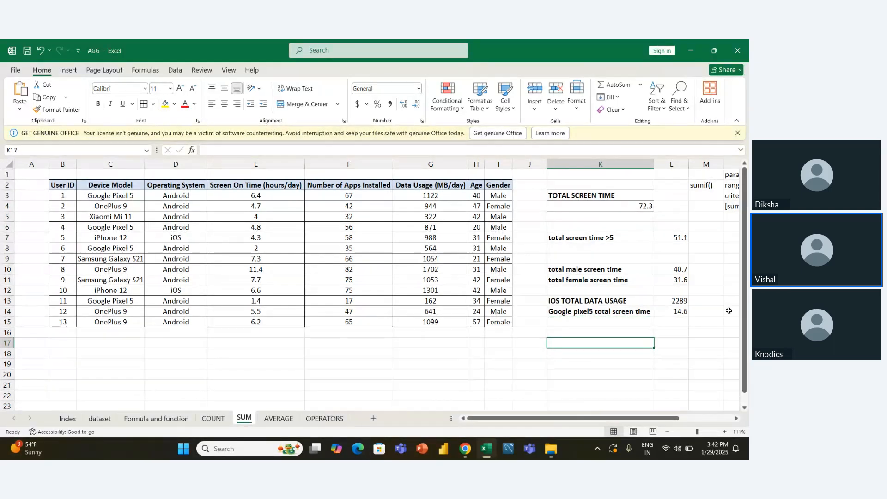
text(Male)
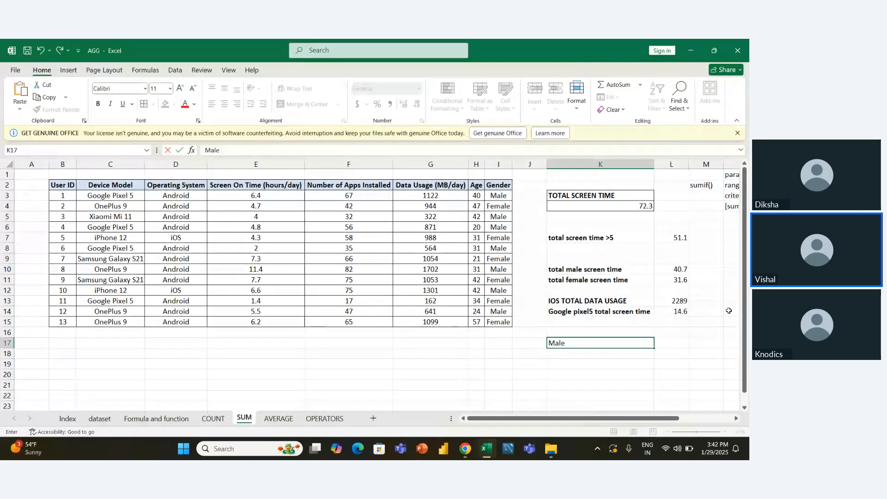
text(/ando)
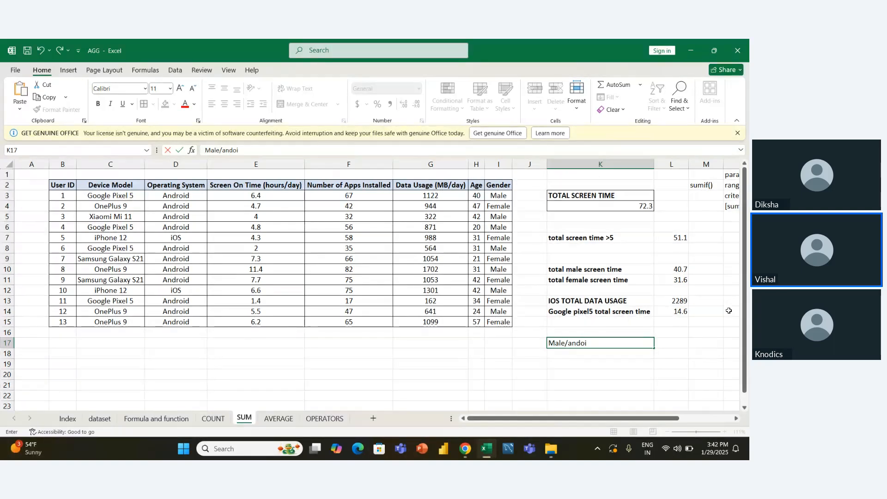
key(BackSpace)
text(droid )
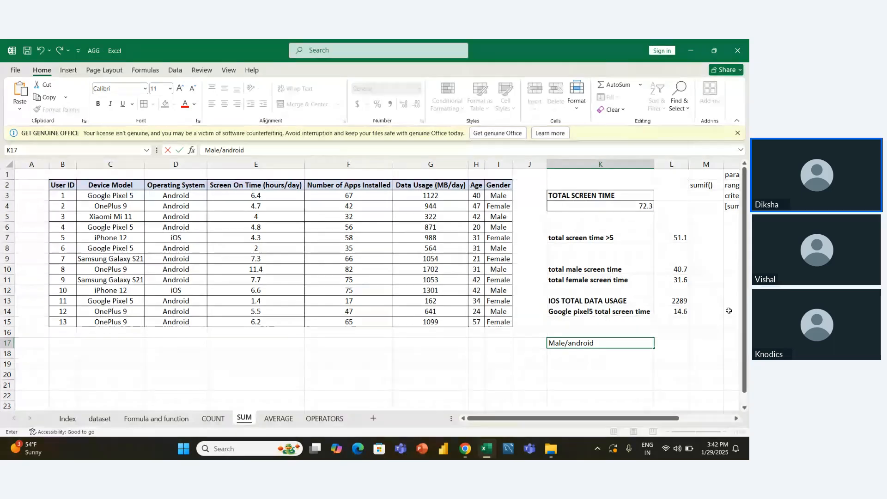
text(tota)
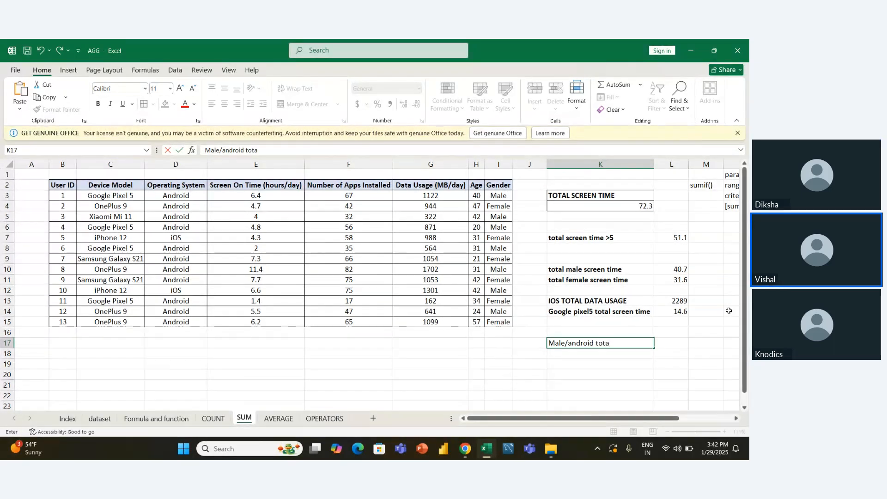
text(l screent)
key(BackSpace)
text(time)
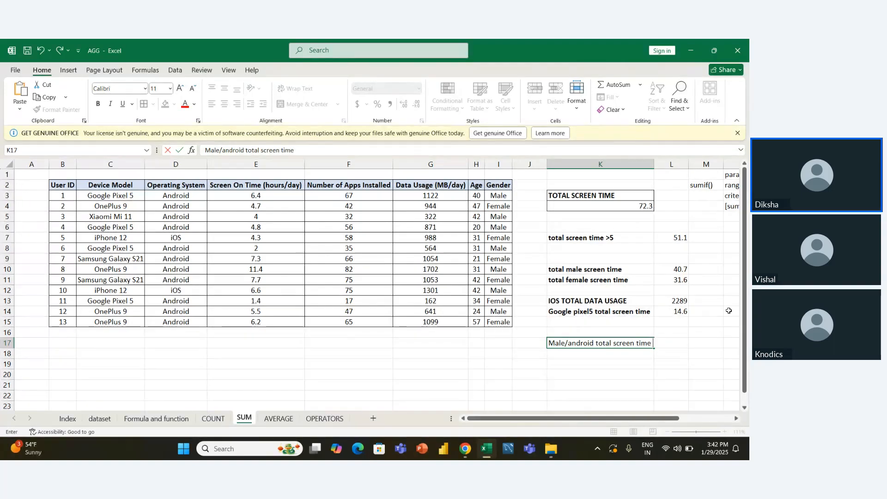
key(Tab)
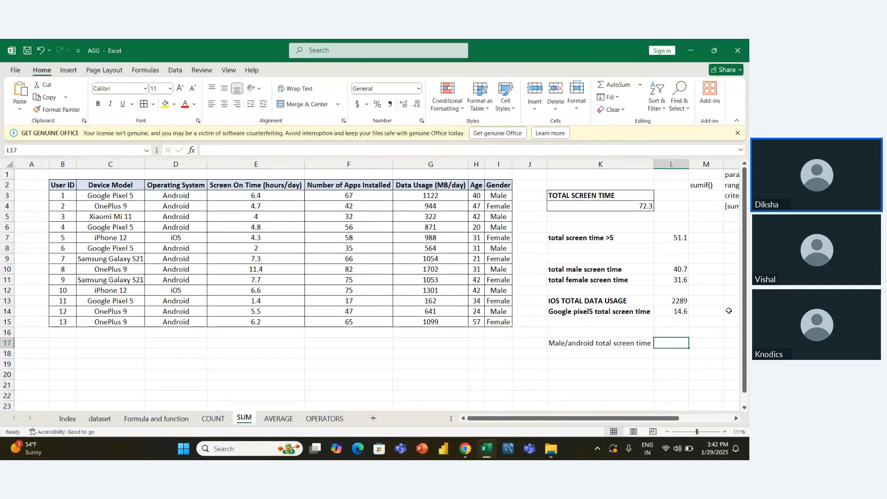
- Start a SUMIFS formula in L17 with the screen-on-time cells E3:E15 as the sum range
text(=)
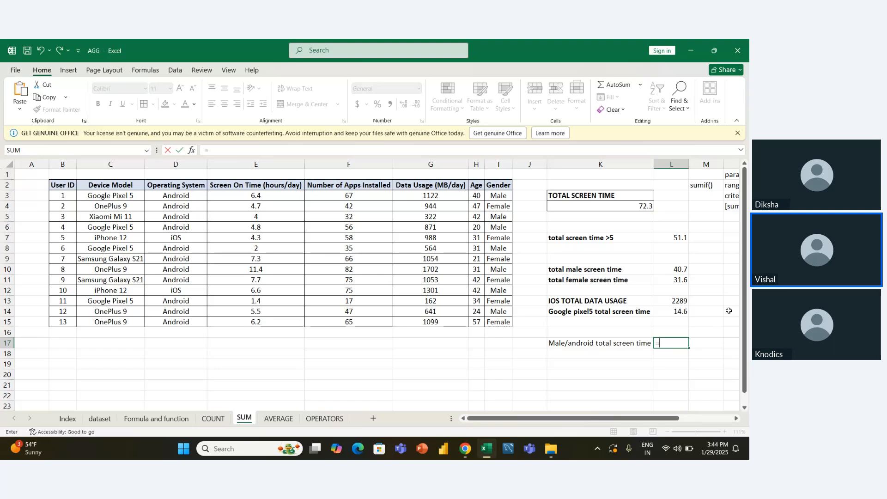
text(sumif)
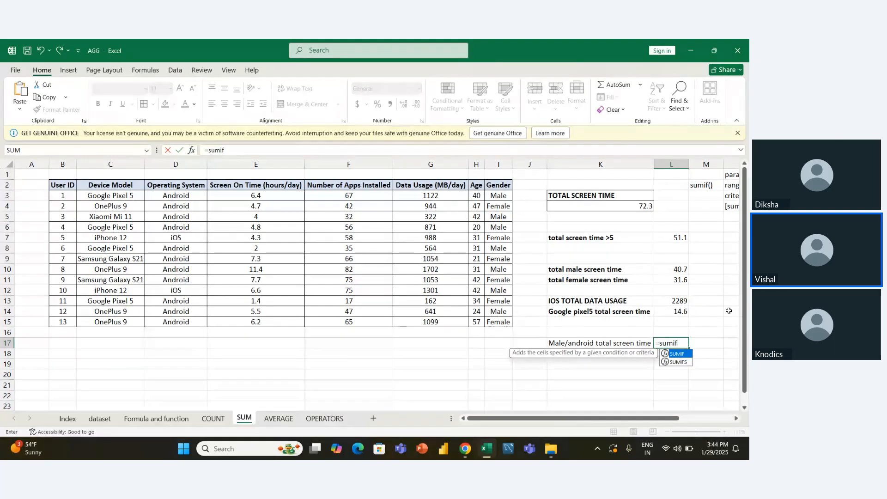
text(s)
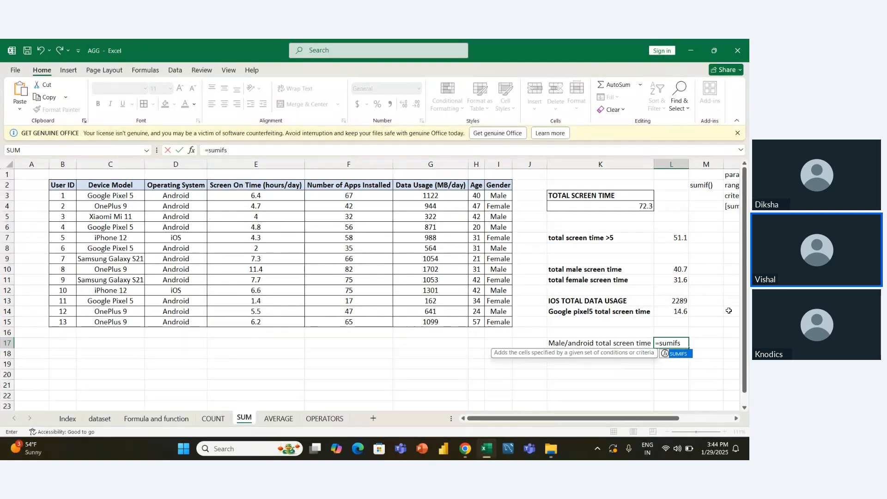
key(Tab)
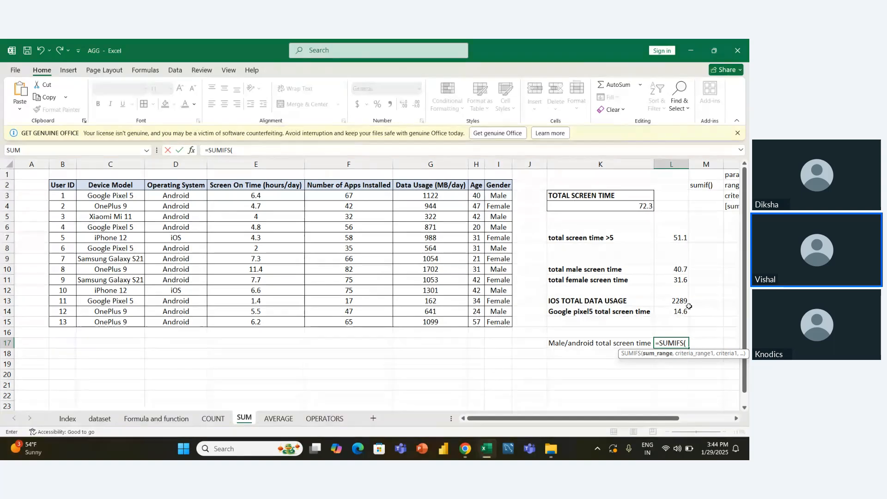
scroll(689, 307, down, 1)
scroll(689, 306, right, 1)
scroll(689, 306, up, 1)
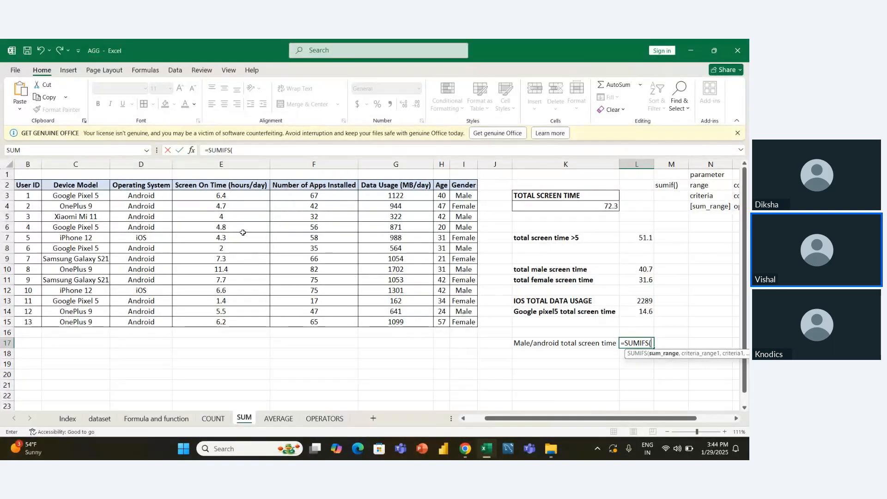
drag(236, 198, 225, 324)
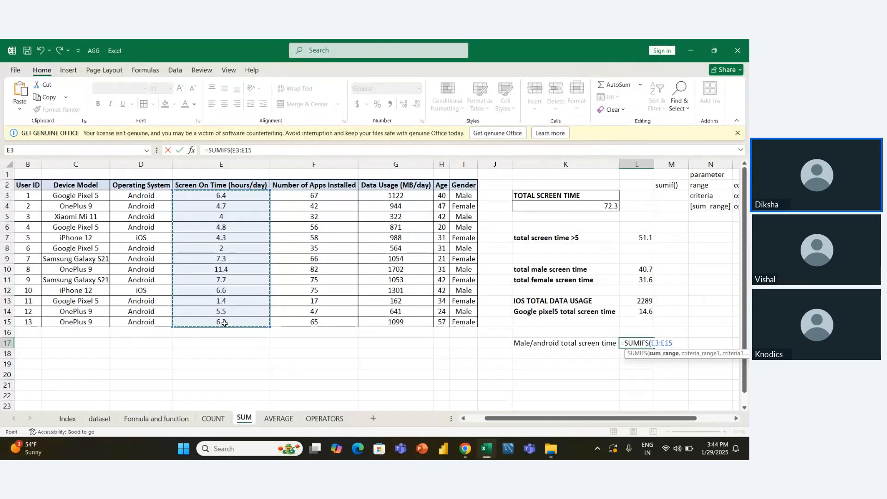
text(,)
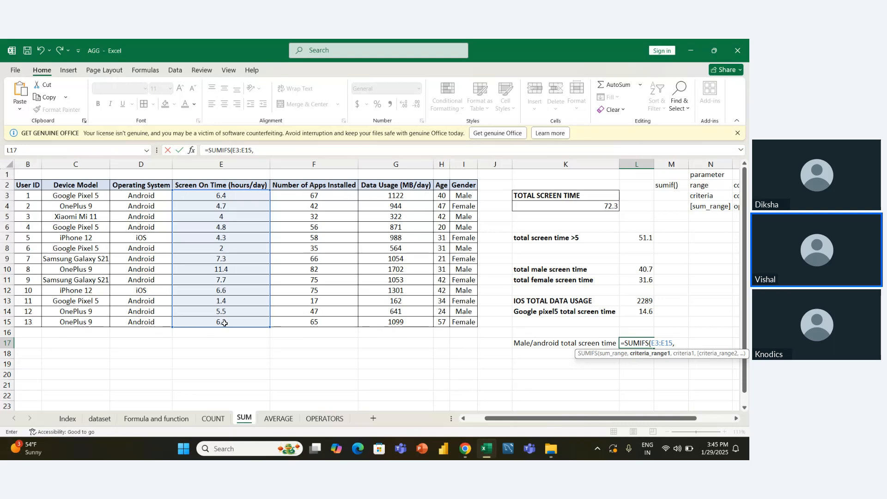
- Add the gender cells I3:I15 with the criterion "male" as the formula's first condition
drag(463, 195, 461, 325)
text(,)
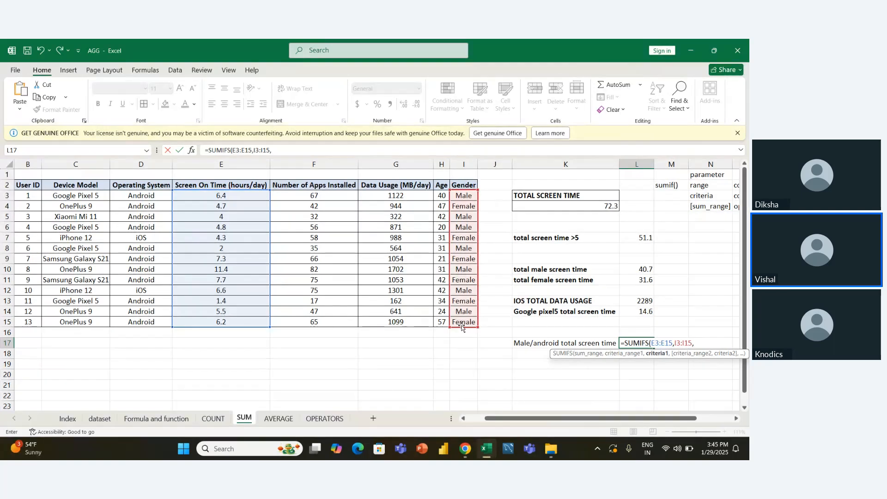
text("male",)
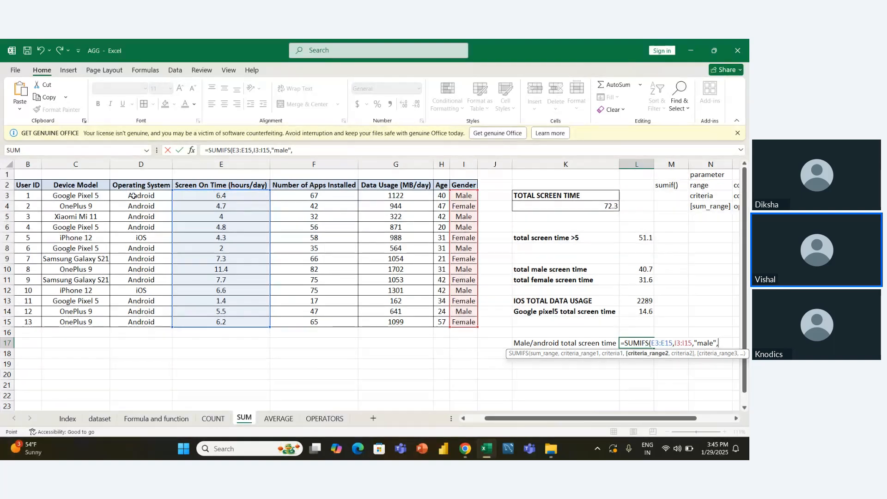
- Add the operating system cells D3:D15 with the criterion "android" as the second condition and commit the formula
drag(134, 196, 143, 322)
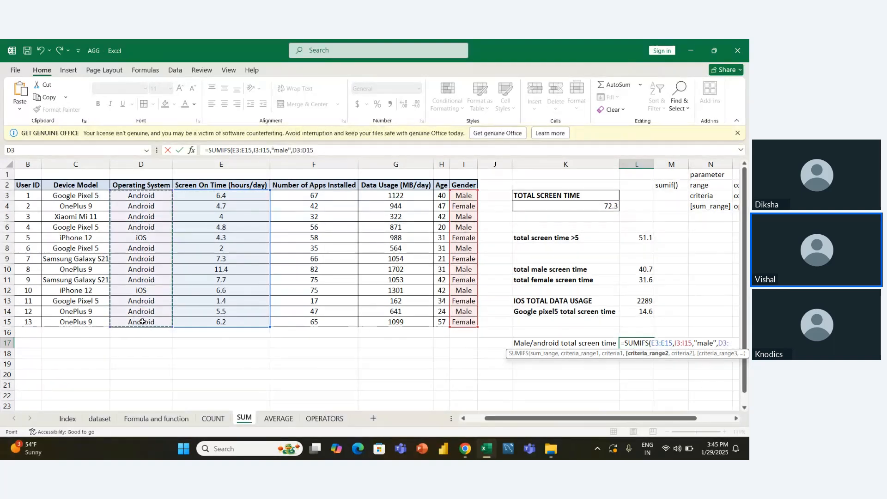
text(,)
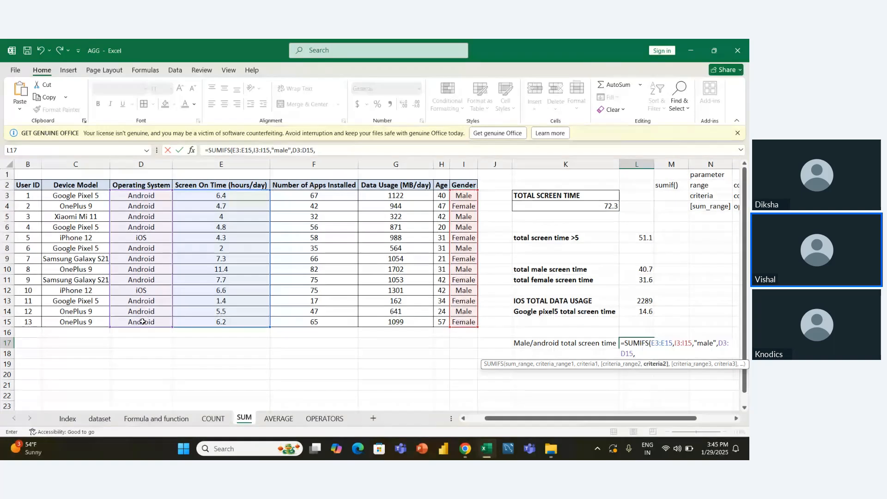
text("android")
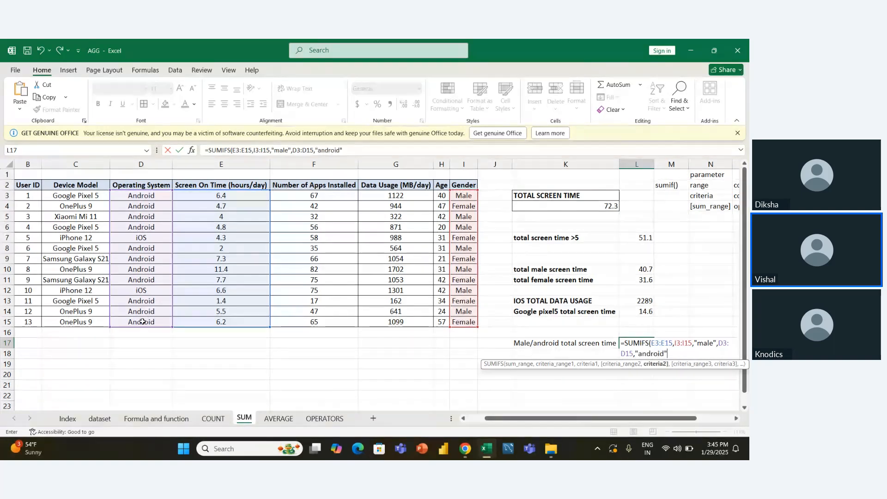
text())
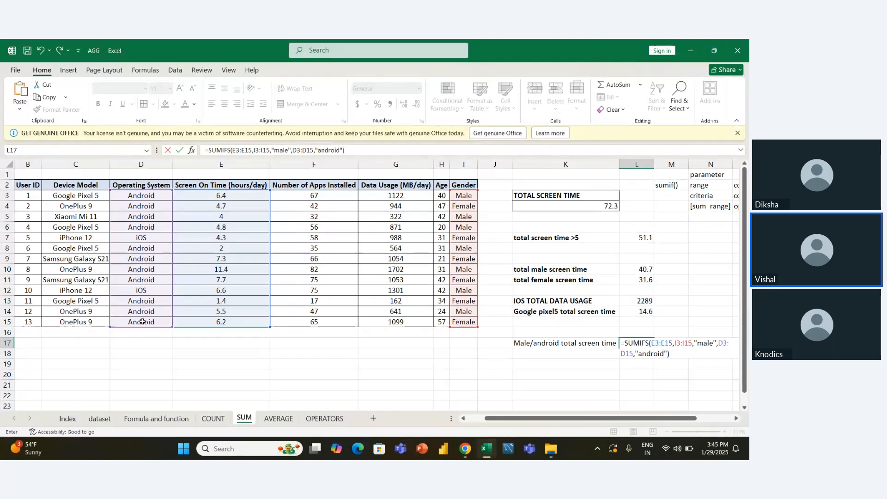
key(Return)
- Review the SUMIFS formula in L17 and the ranges it references
key(Up)
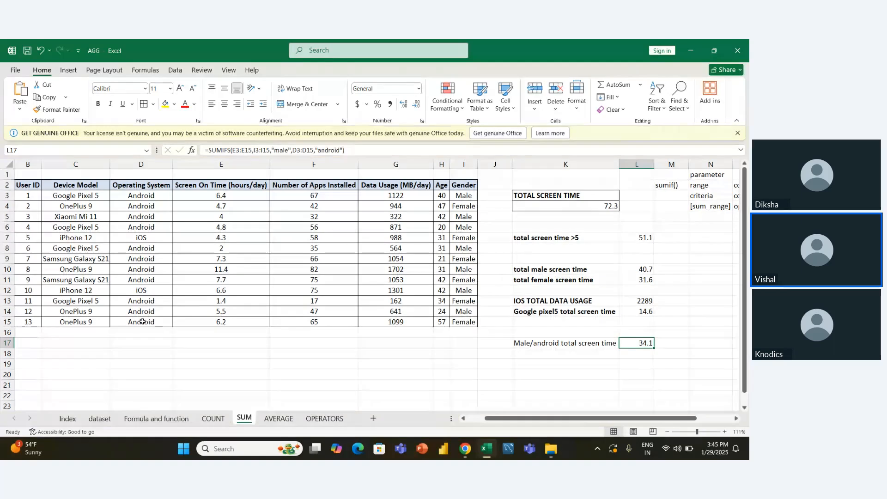
key(F2)
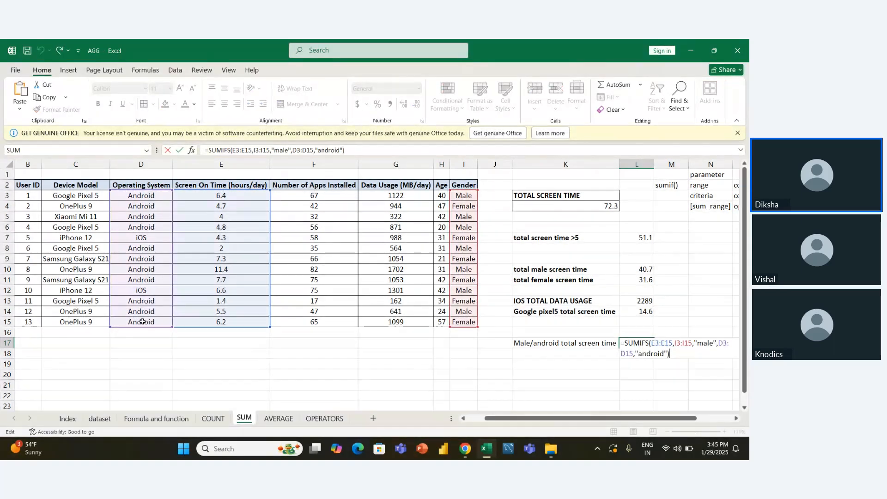
key(Return)
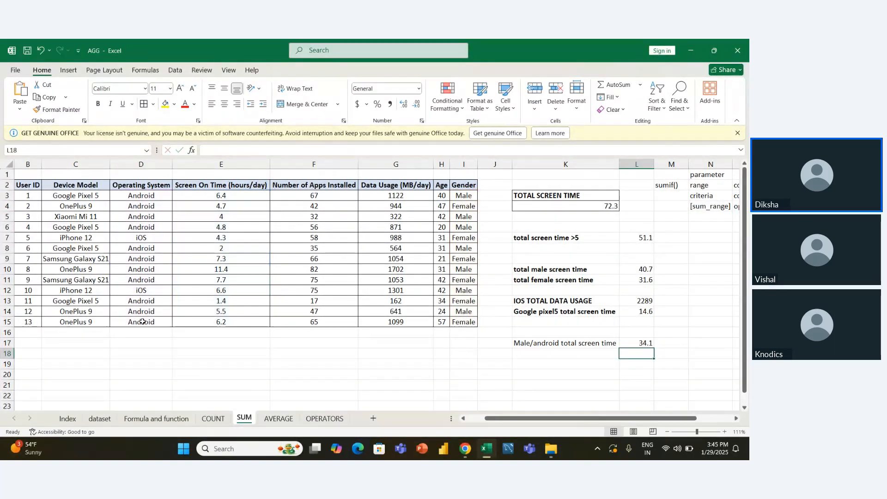
key(Up)
key(shift+Left)
key(shift+Right)
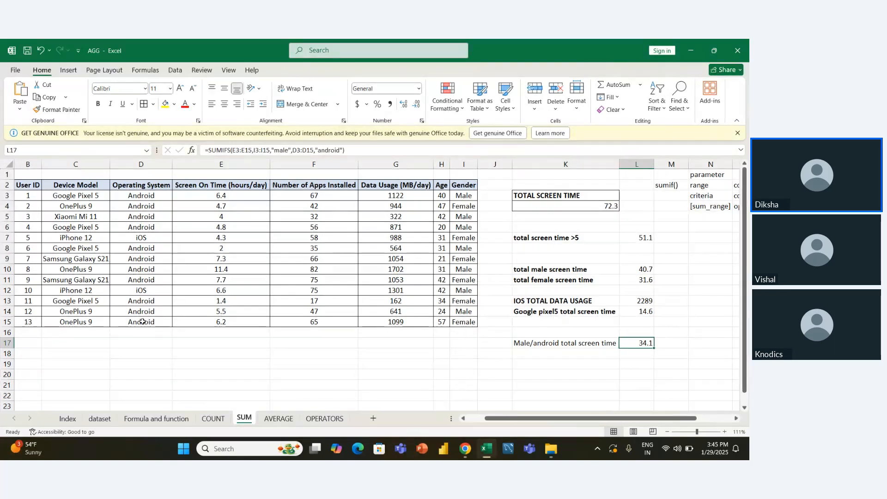
key(F2)
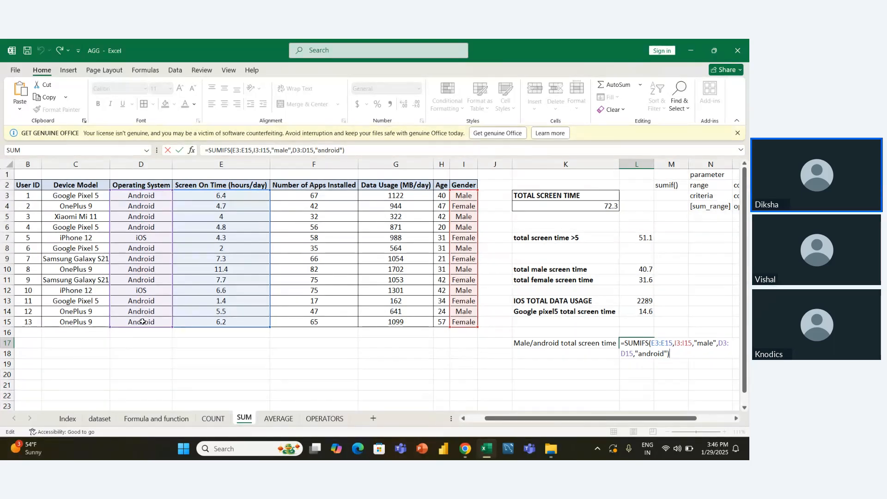
key(shift+Tab)
key(ctrl+c)
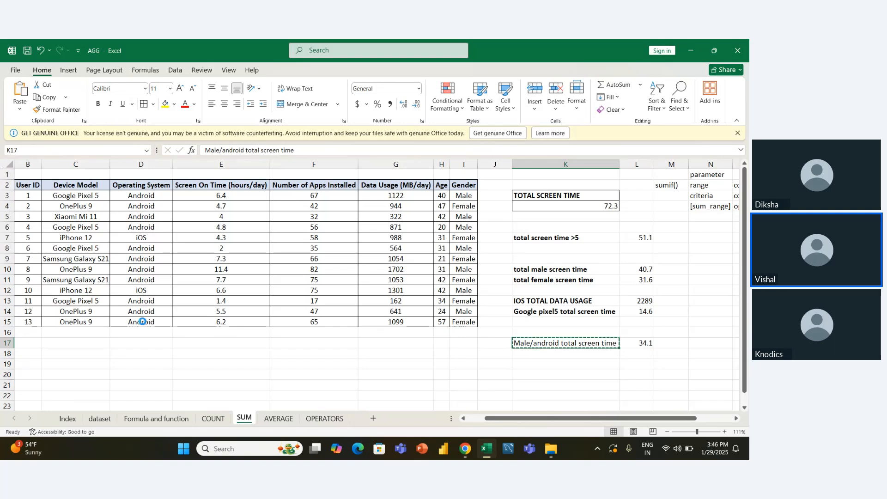
key(Down)
key(Down)
key(Up)
key(Up)
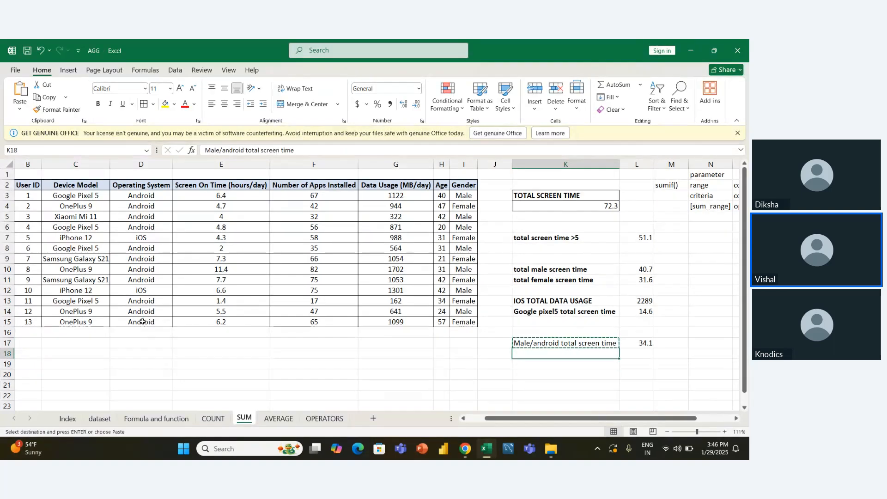
key(Escape)
key(Down)
key(Up)
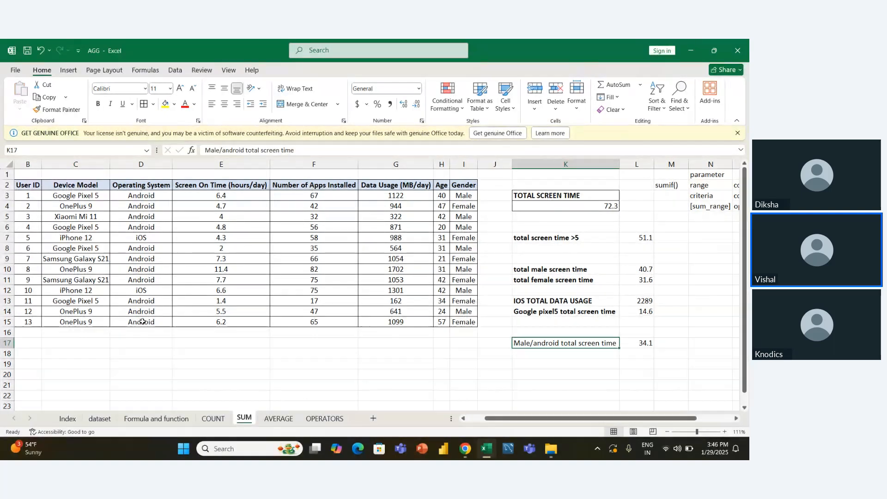
- Copy the K17 label into K18, make it "feMale/android total screen time", and fit column K's width to its contents
key(ctrl+c)
key(Down)
key(ctrl+v)
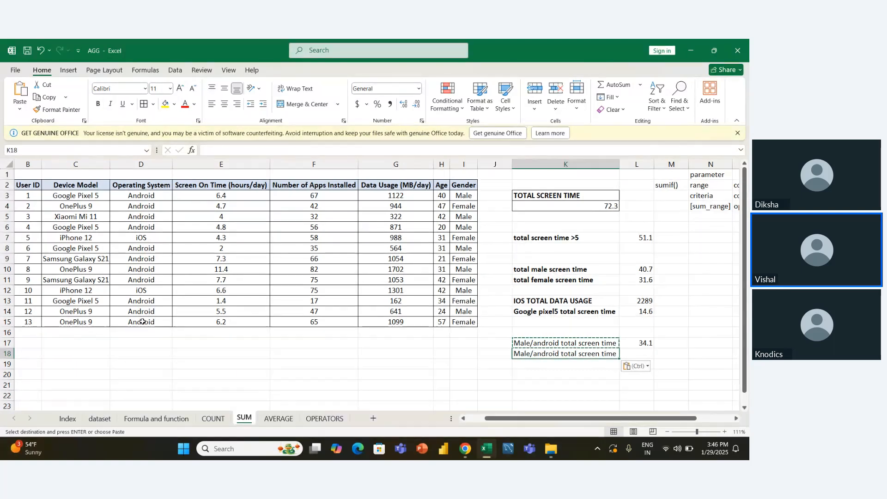
key(F2)
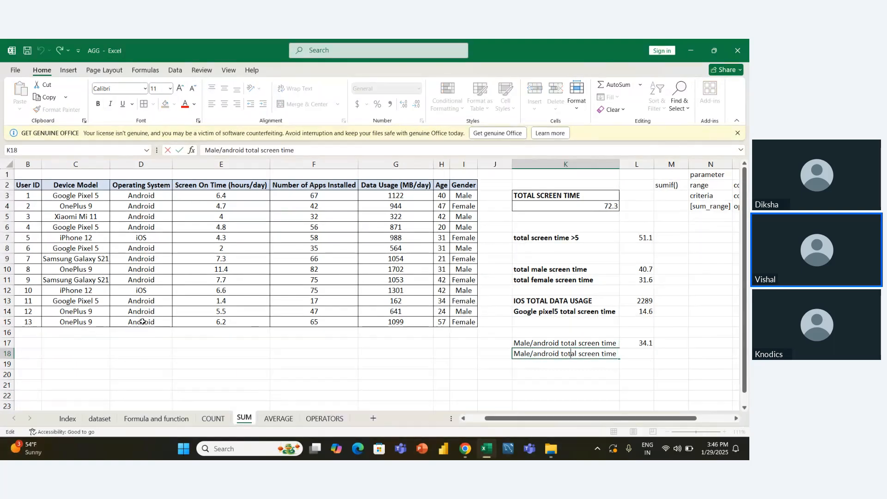
key(Home)
text(fe)
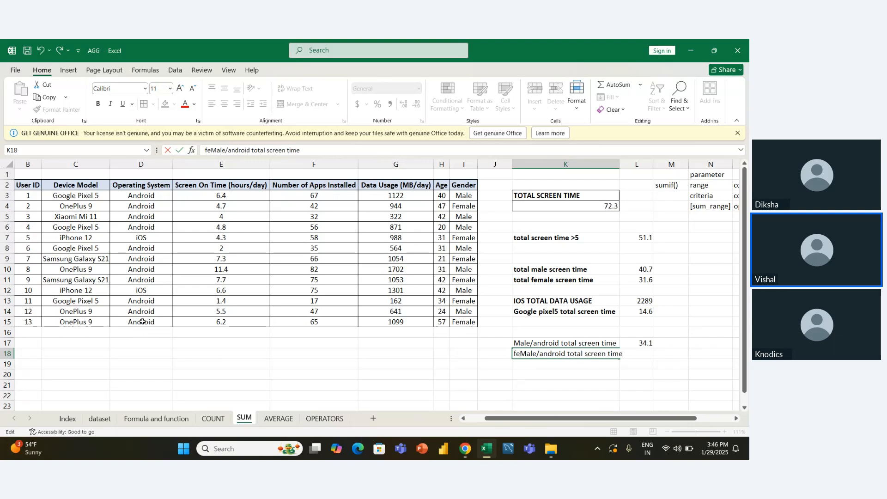
key(Tab)
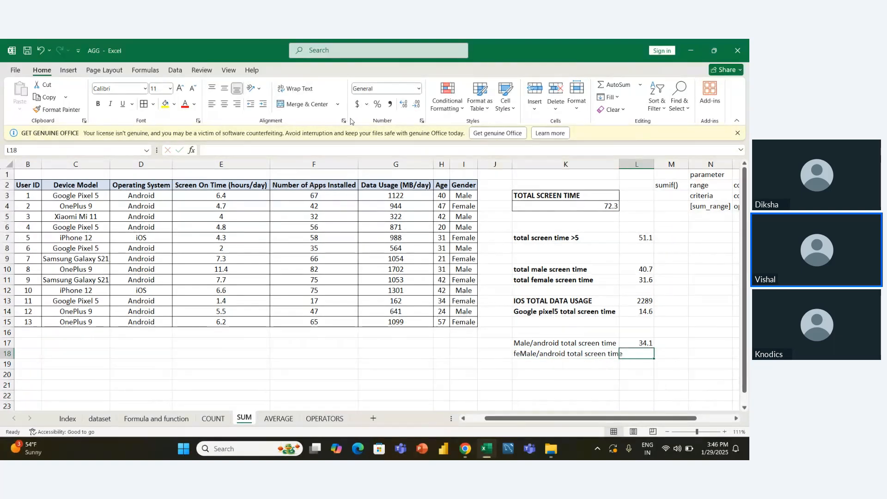
double_click(620, 164)
text(=)
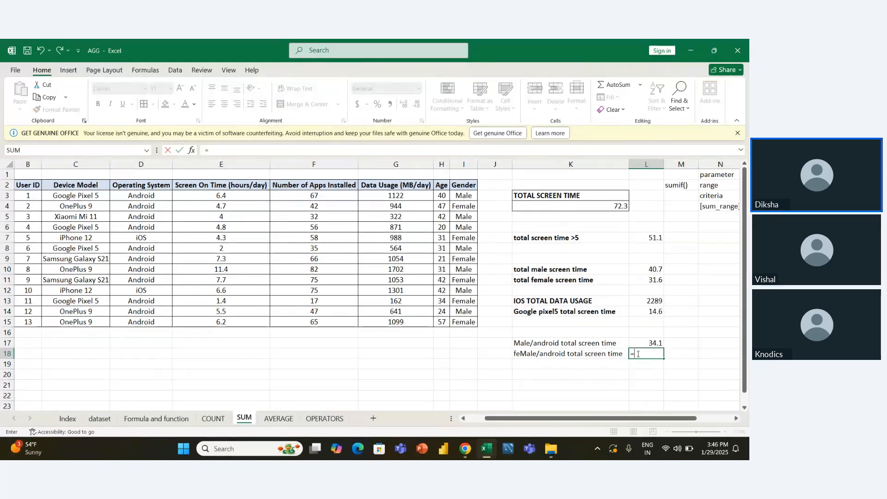
text(sumifs)
key(Tab)
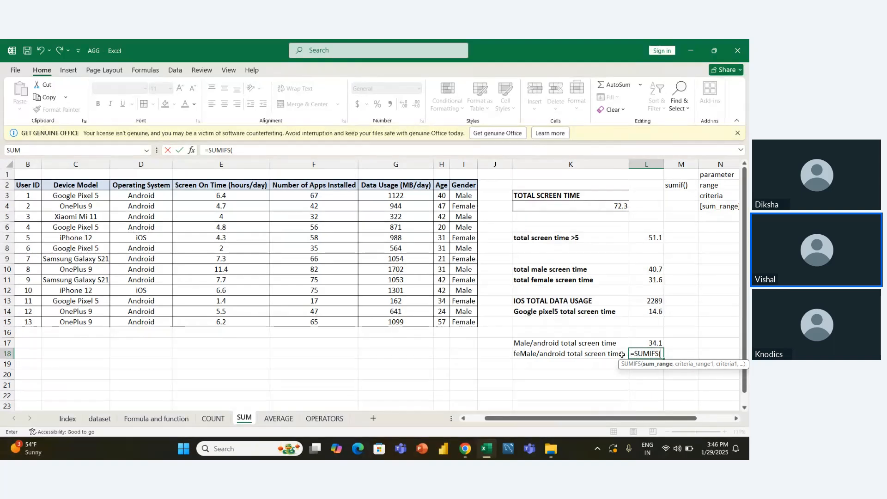
key(BackSpace)
key(BackSpace)
key(BackSpace)
key(BackSpace)
key(BackSpace)
key(BackSpace)
key(BackSpace)
key(BackSpace)
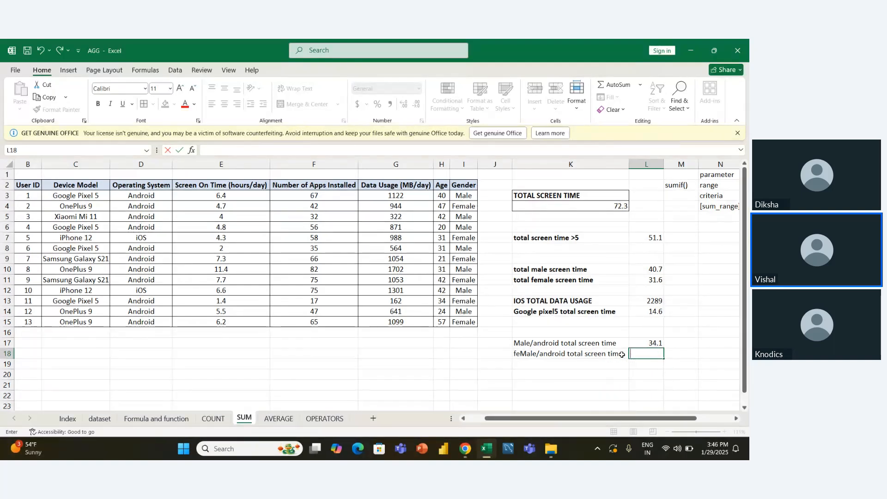
key(Return)
- Replace "screen time" with "data usage" in the K18 label so it reads "feMale/android total data usage"
double_click(622, 354)
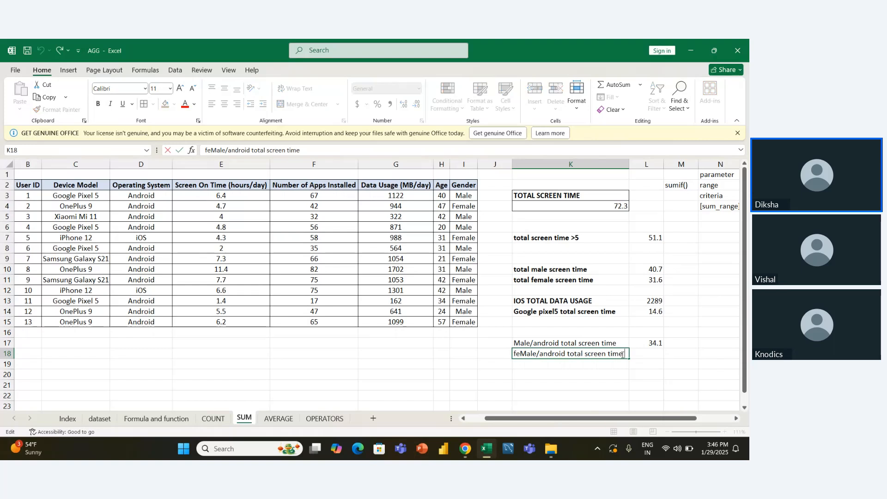
key(shift+Left)
key(shift+Left)
key(shift+Left)
key(shift+Left)
key(shift+Left)
key(shift+Left)
key(shift+Left)
key(shift+Left)
key(shift+Left)
key(shift+Left)
key(shift+Left)
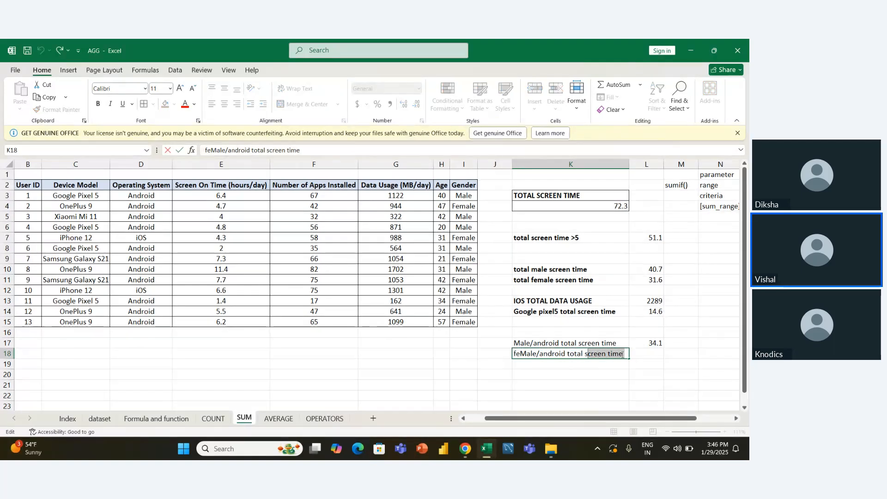
text(data )
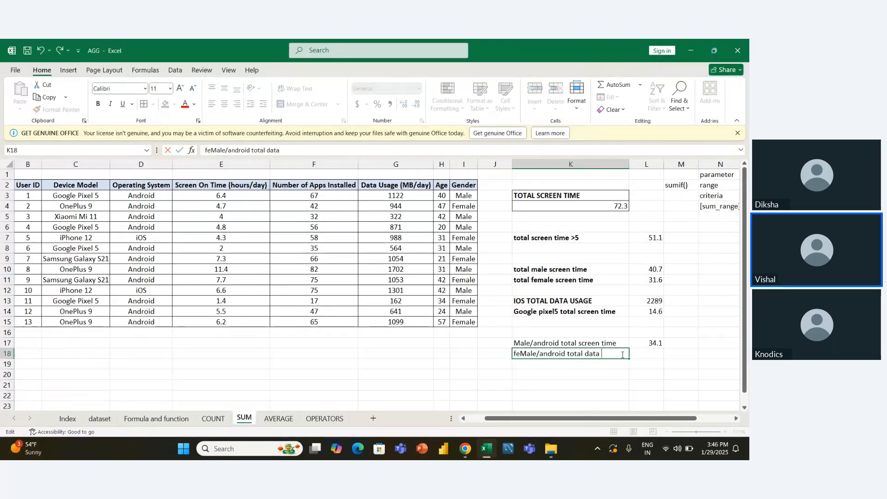
text(usag)
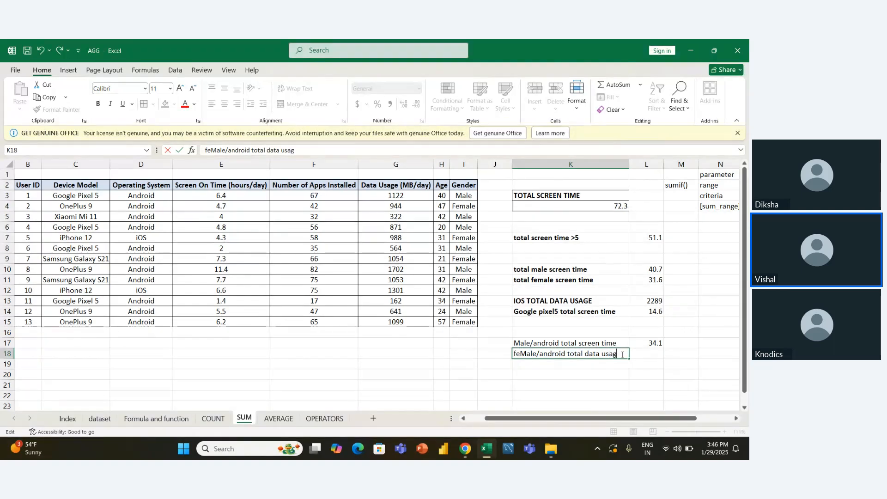
text(e)
key(Return)
key(Right)
key(Up)
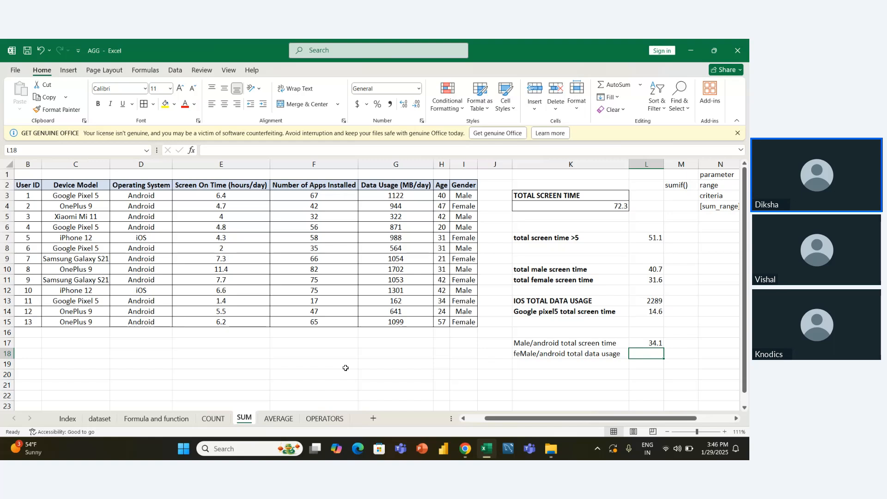
key(Left)
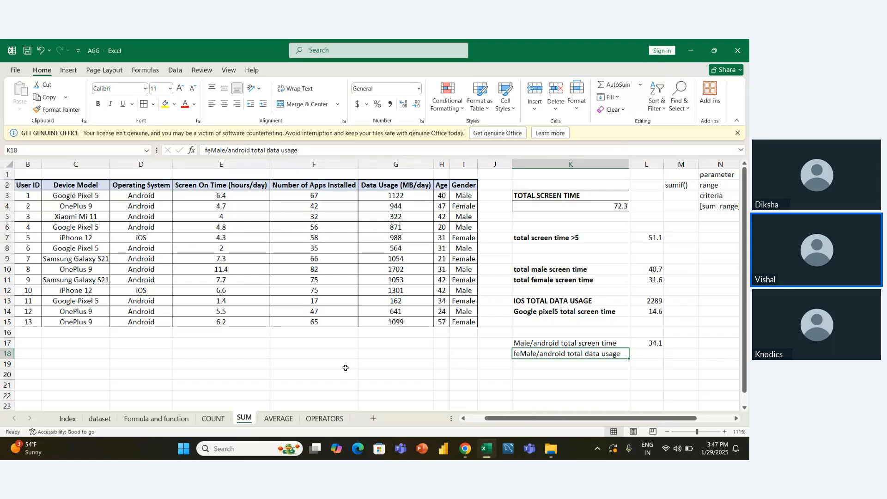
key(Down)
key(Down)
key(Right)
key(Left)
key(Up)
key(Up)
key(Left)
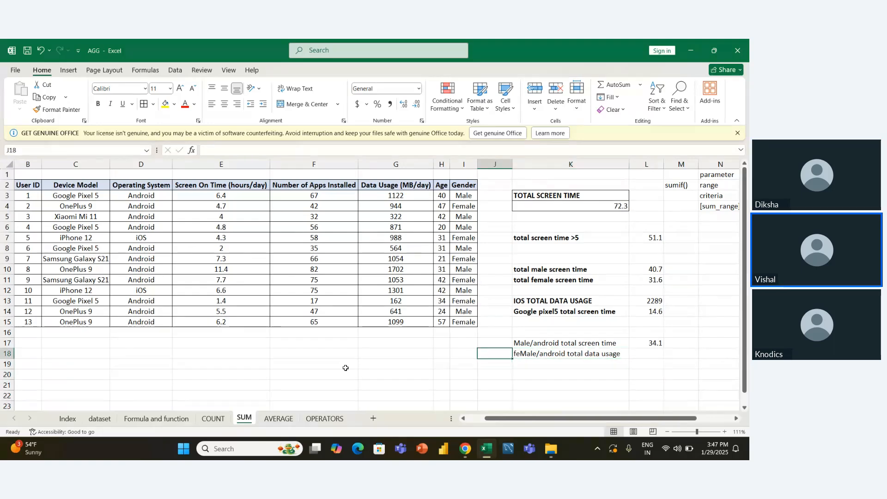
key(Right)
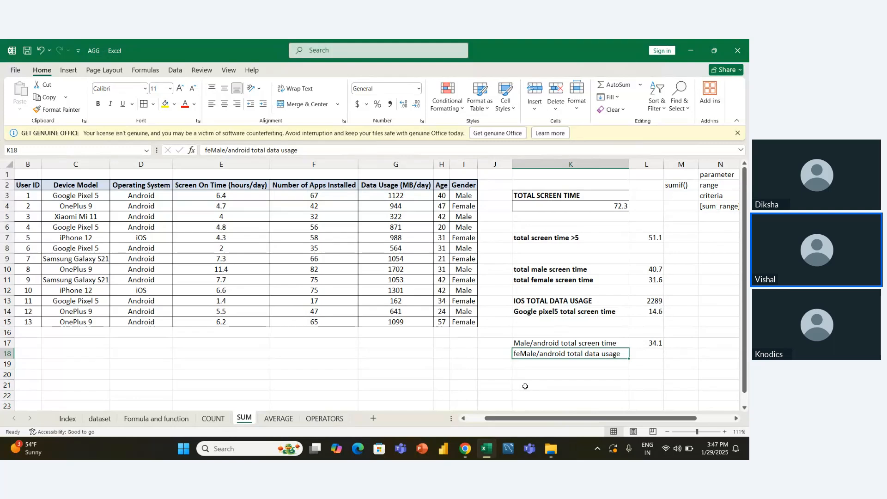
- Start a SUMIFS formula in L18 with the data usage cells G3:G15 as the sum range
key(Right)
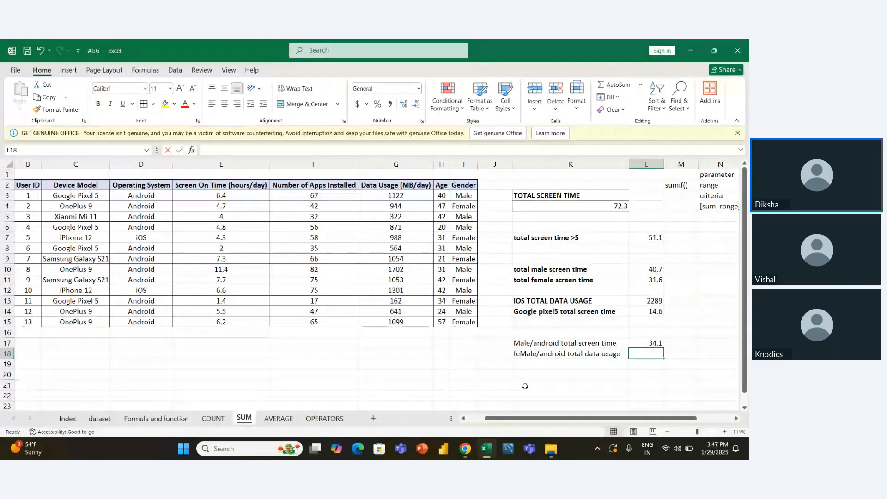
text(=sum)
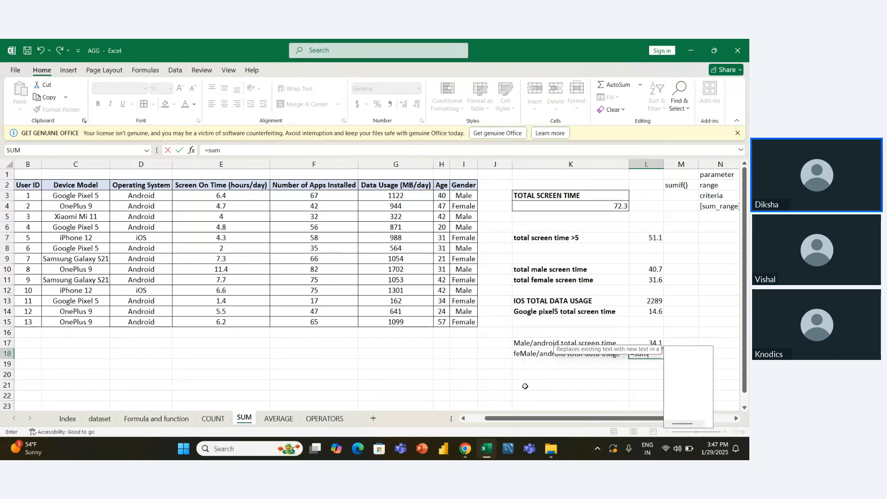
text(ifs)
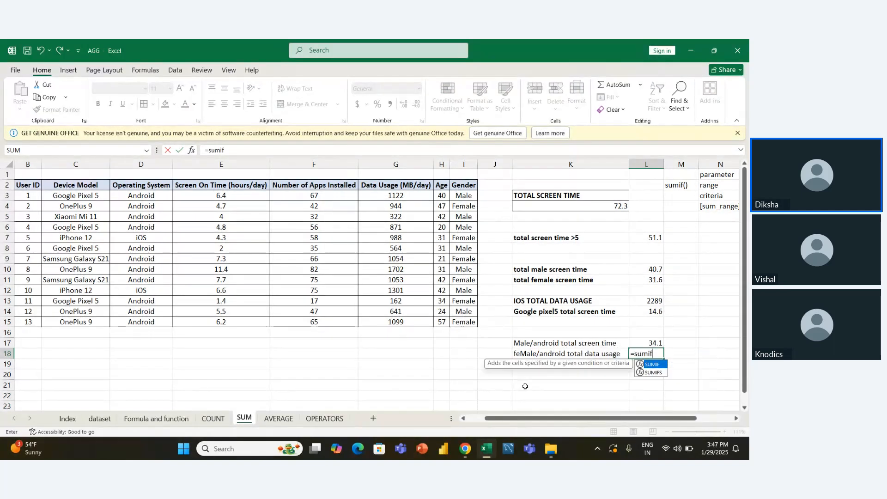
key(Tab)
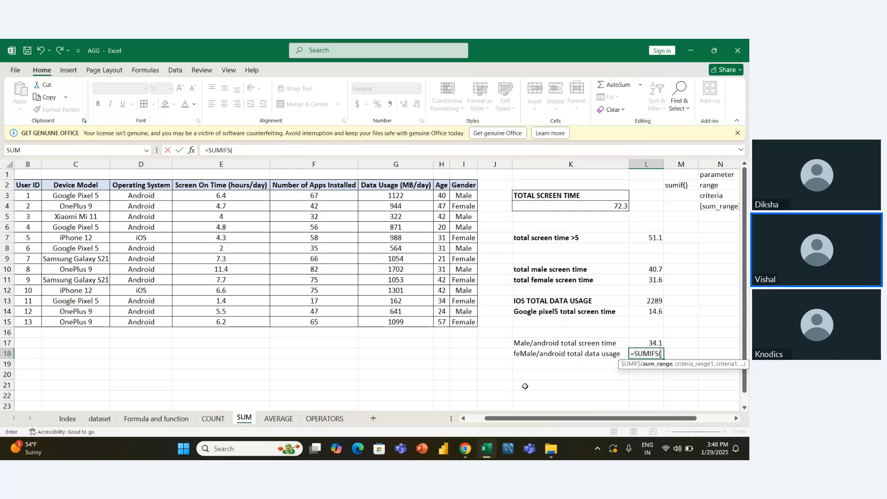
drag(411, 195, 400, 323)
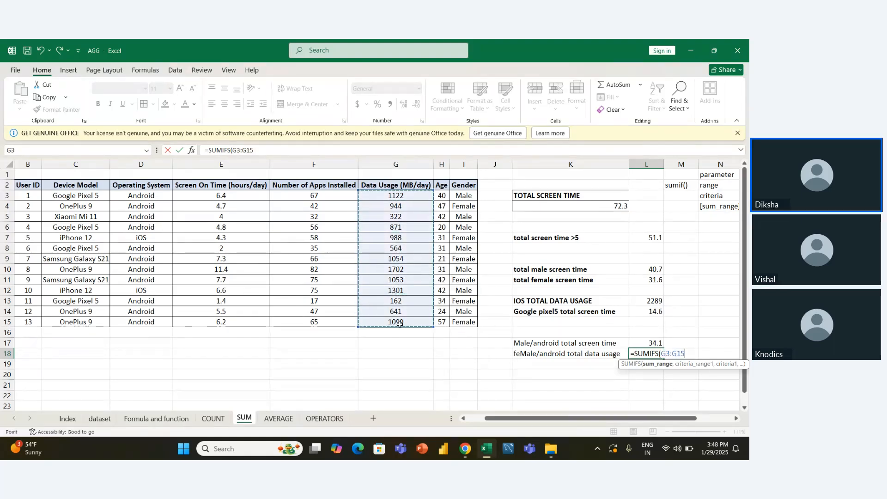
text(,)
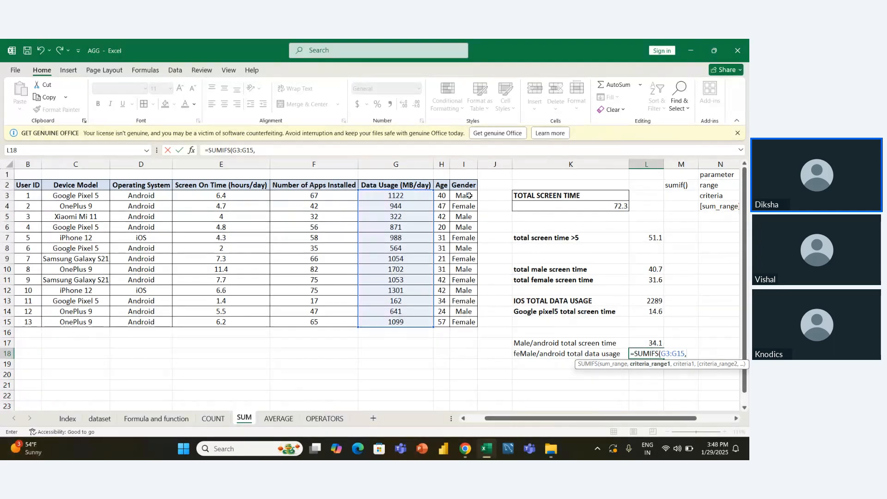
- Add the gender cells I3:I15 with the criterion "female" as the first condition of the L18 formula
drag(465, 195, 466, 322)
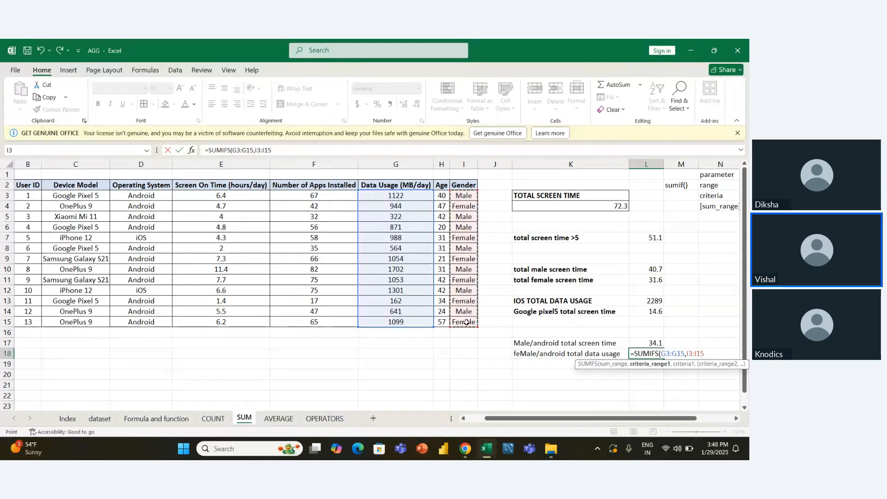
text(,)
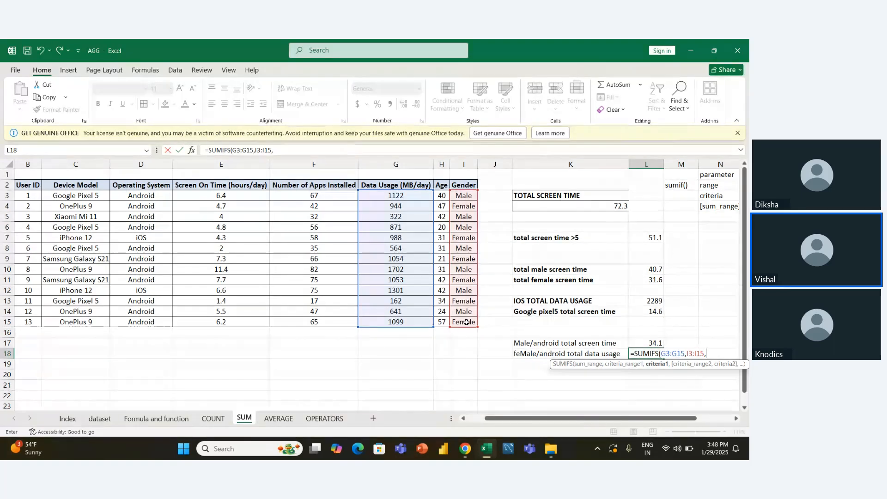
text(")
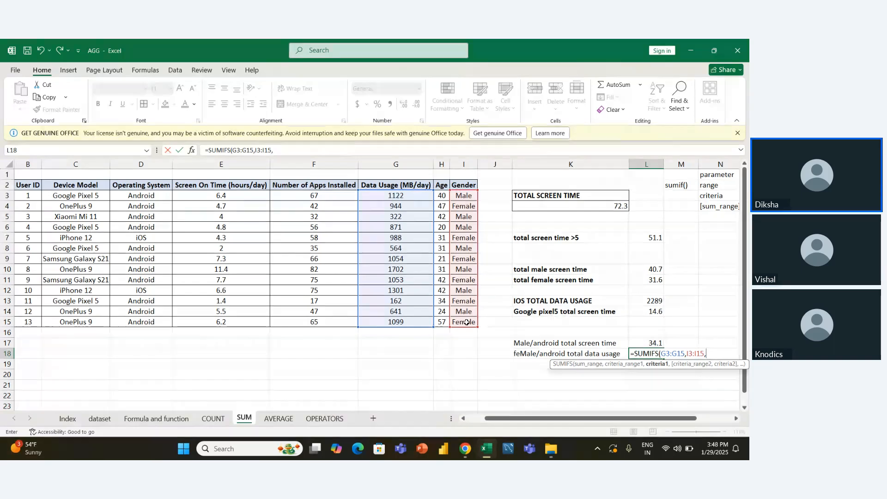
text(fem)
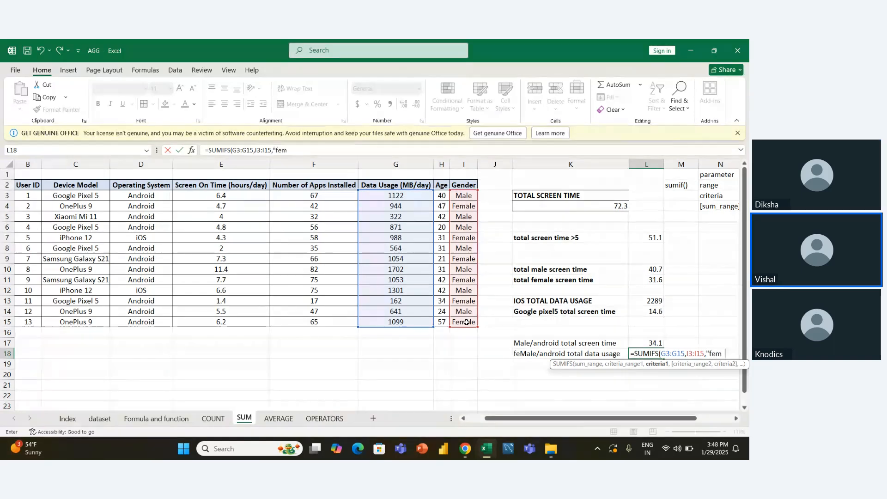
text(ale",)
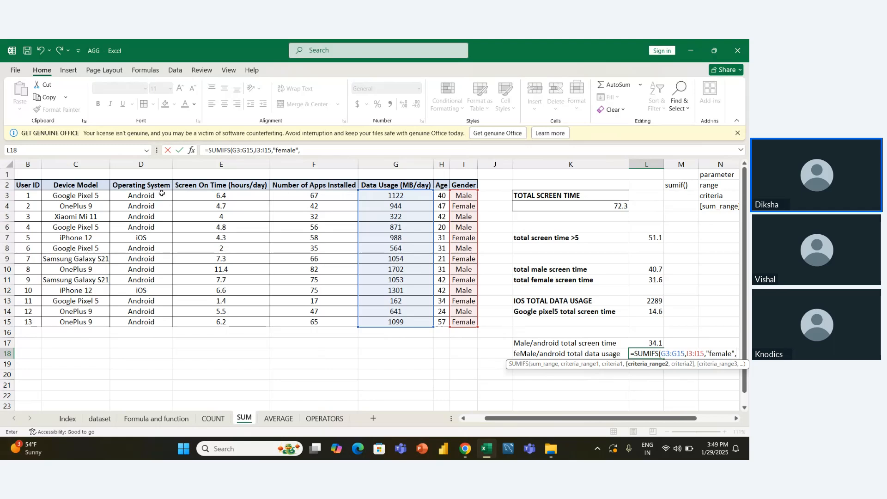
- Add the operating system cells D3:D15 with the criterion "android" as the second condition and complete the L18 SUMIFS formula
drag(161, 195, 163, 325)
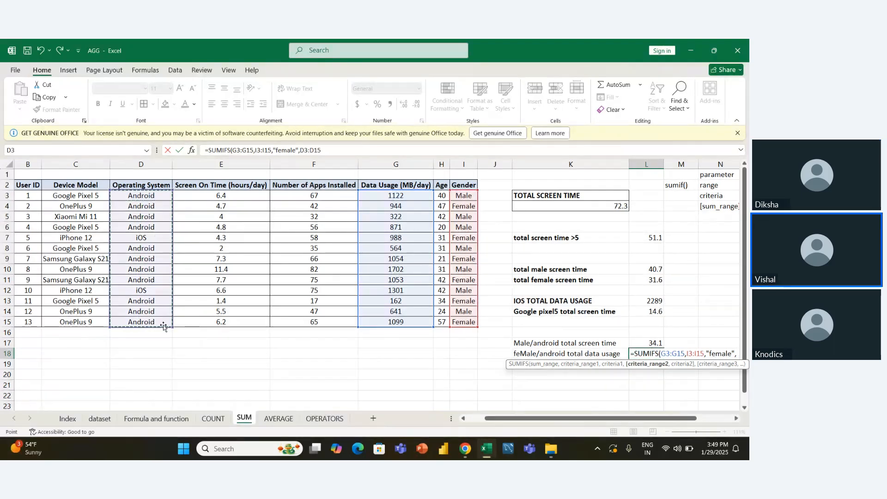
text(,)
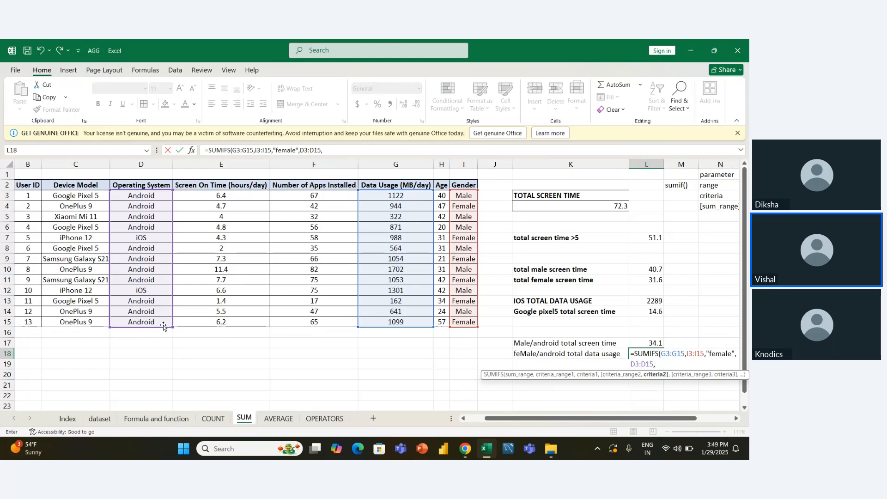
text("android")
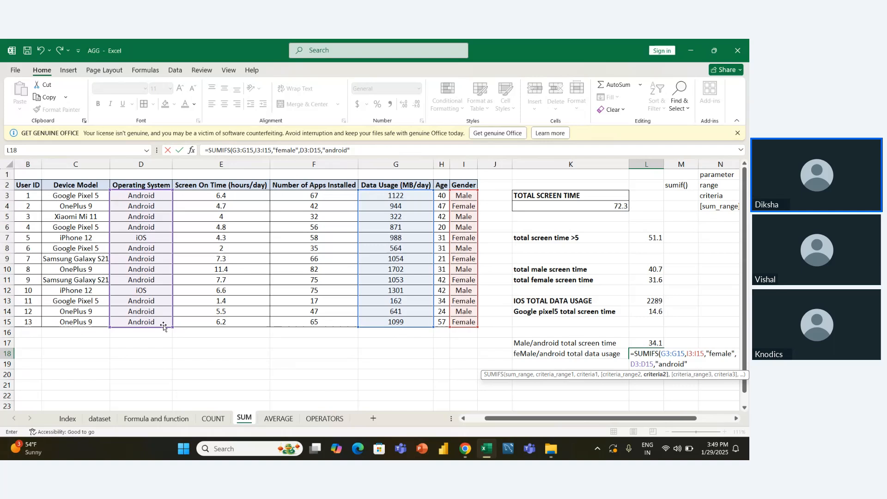
key(ctrl+Return)
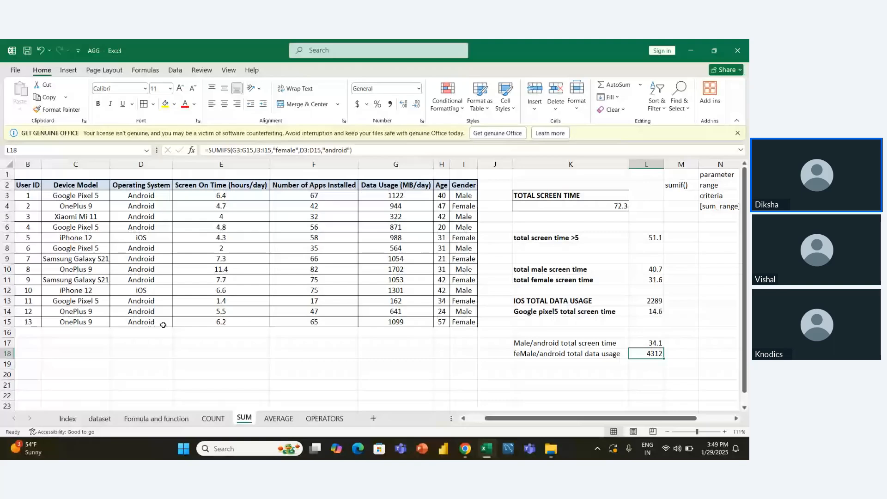
- Apply all borders to the summary labels and totals in K7:L18
key(Down)
key(Right)
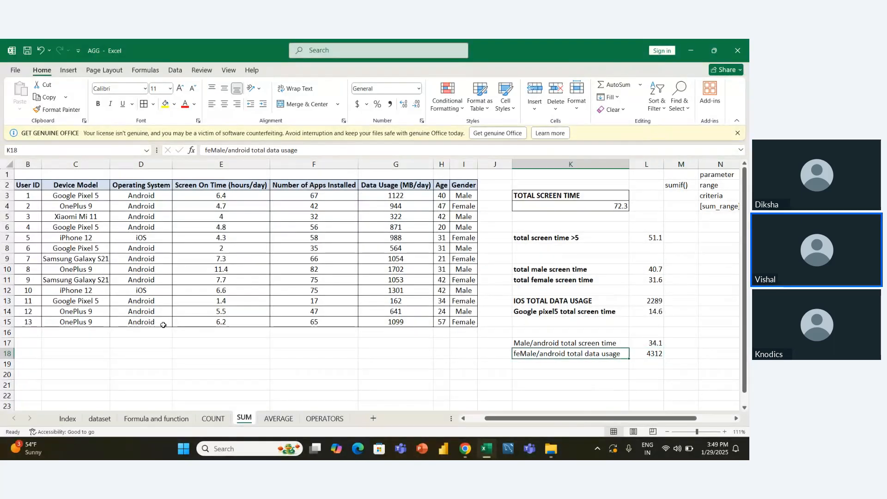
key(Left)
key(Up)
key(Left)
key(Up)
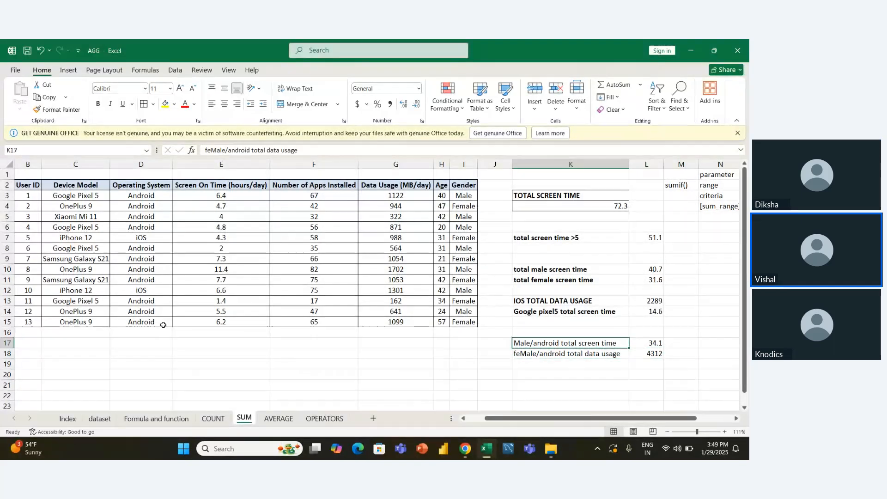
key(Up)
key(Up)
key(Up)
key(Up)
key(Up)
key(Up)
key(Up)
key(Up)
key(Up)
key(Up)
key(Up)
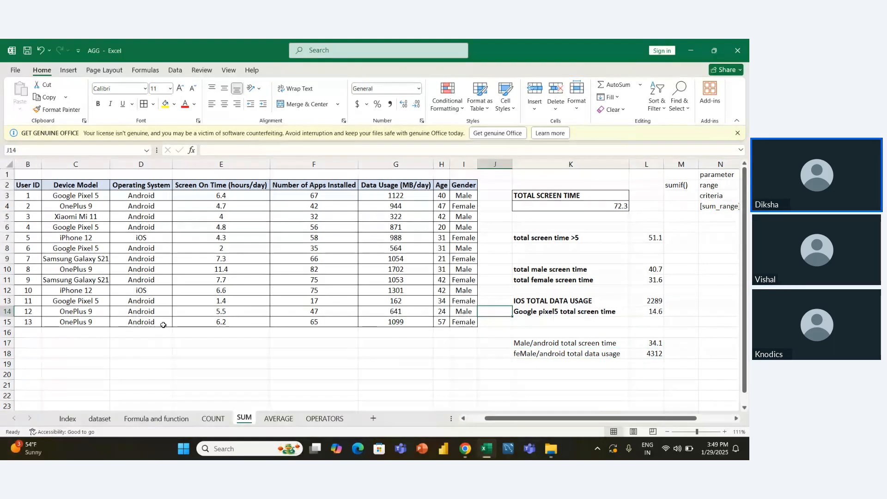
key(Down)
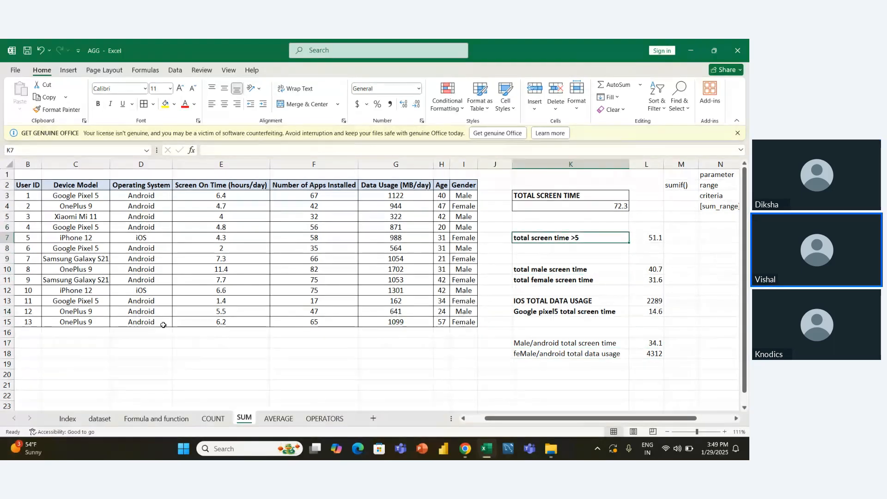
key(shift+Down)
key(shift+Down)
key(shift+Down)
key(shift+Down)
key(shift+Down)
key(shift+Right)
key(shift+Down)
key(shift+Down)
key(shift+Down)
key(shift+Down)
key(shift+Down)
key(shift+Down)
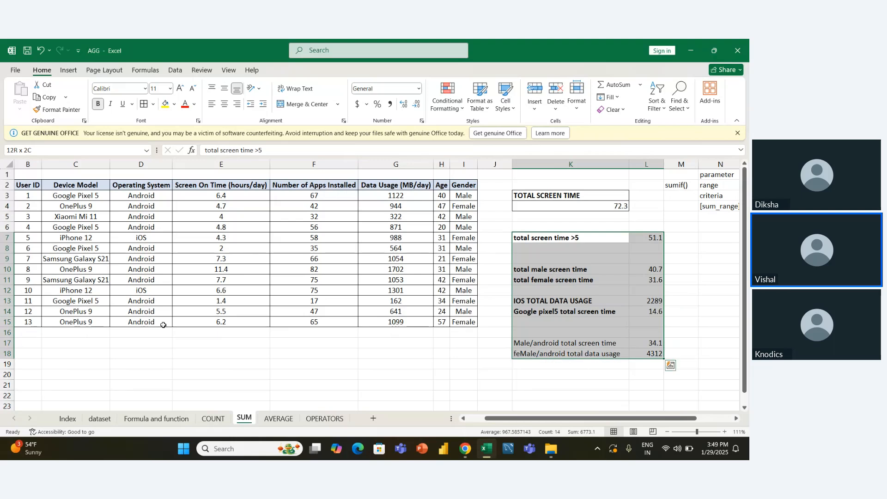
key(alt+h)
key(b)
key(a)
key(Left)
key(Down)
key(Down)
key(Down)
key(Down)
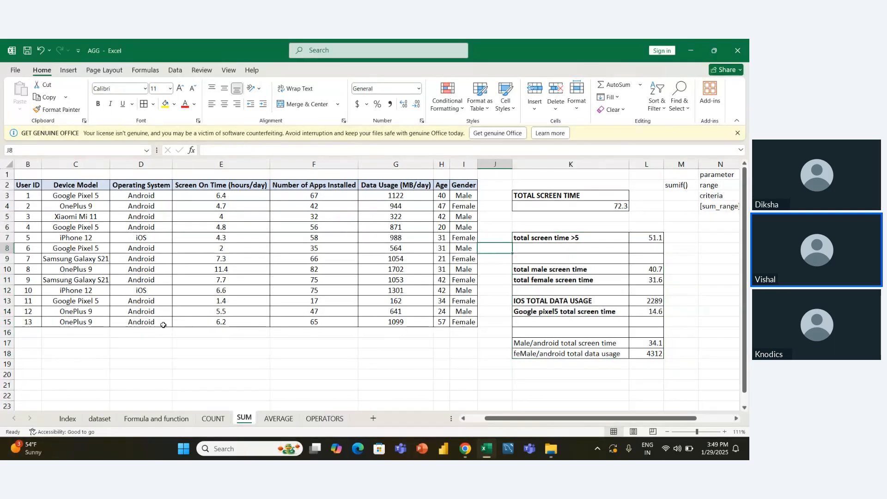
key(Down)
key(Down)
key(Down)
key(Down)
key(Down)
key(Down)
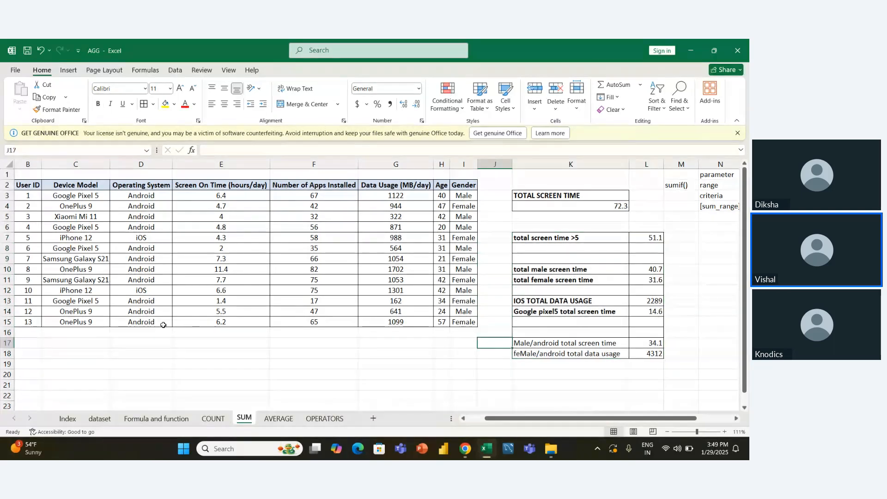
key(Left)
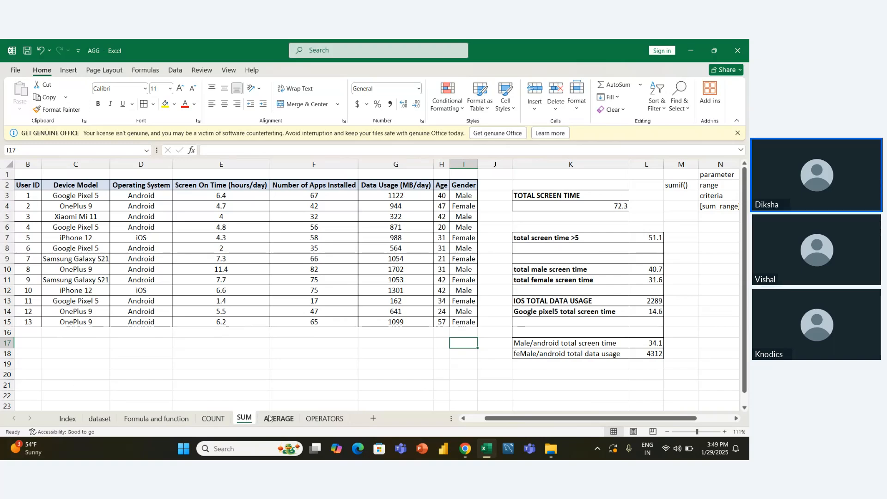
- Make the Android total labels in K17 and K18 bold
click(576, 347)
key(shift+Down)
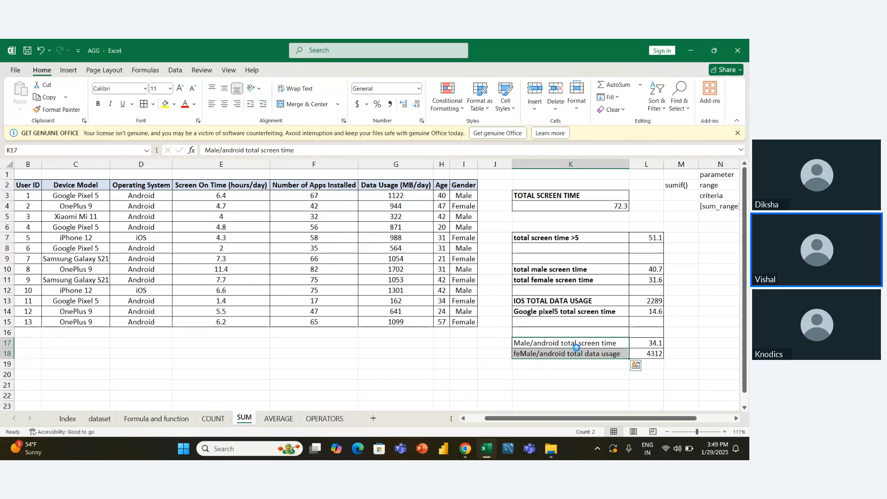
key(ctrl+b)
click(442, 364)
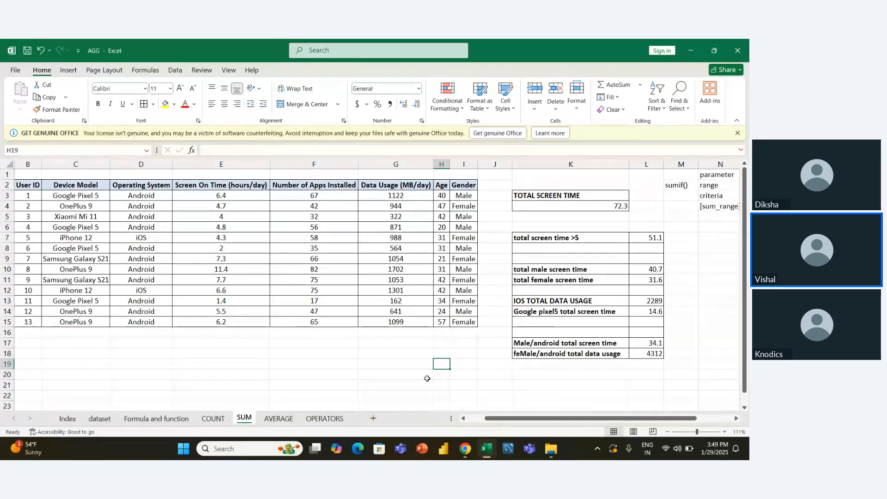
click(540, 372)
text(=sum)
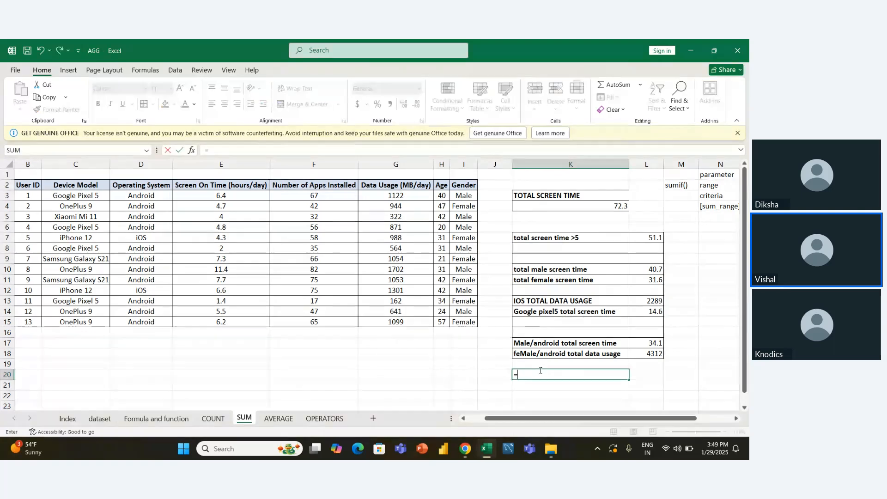
key(Down)
key(Down)
key(Down)
key(Down)
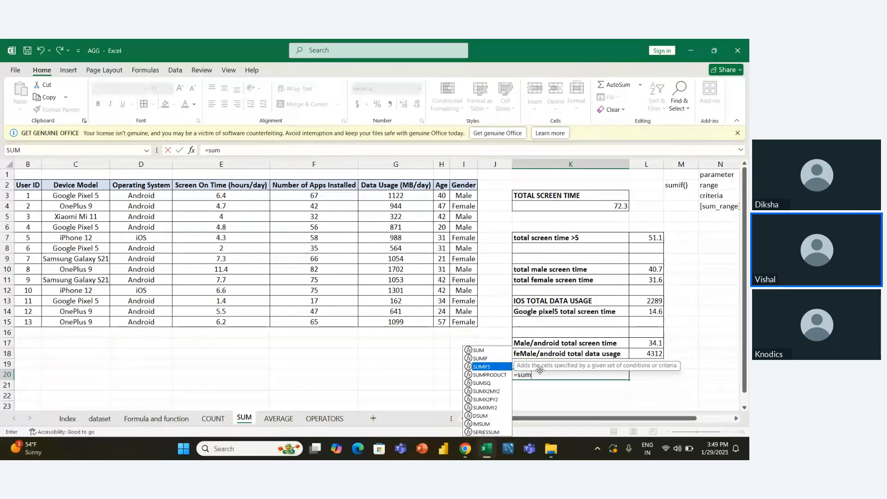
key(Up)
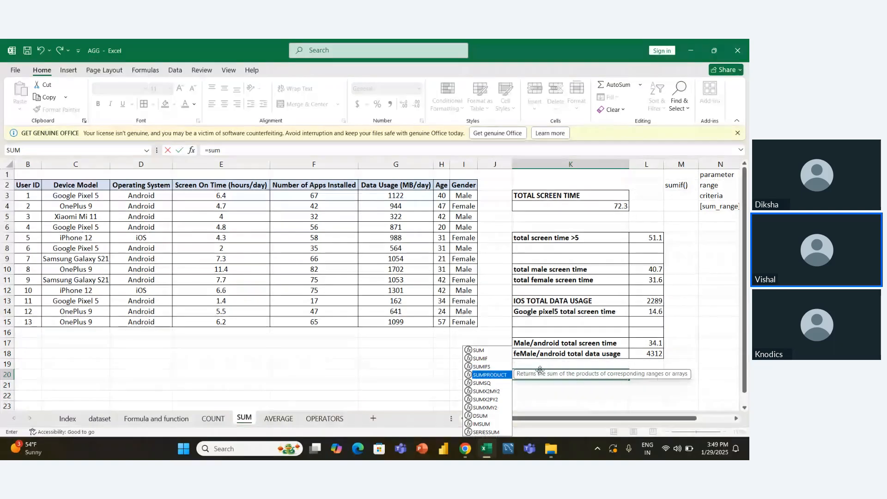
key(Escape)
key(Escape)
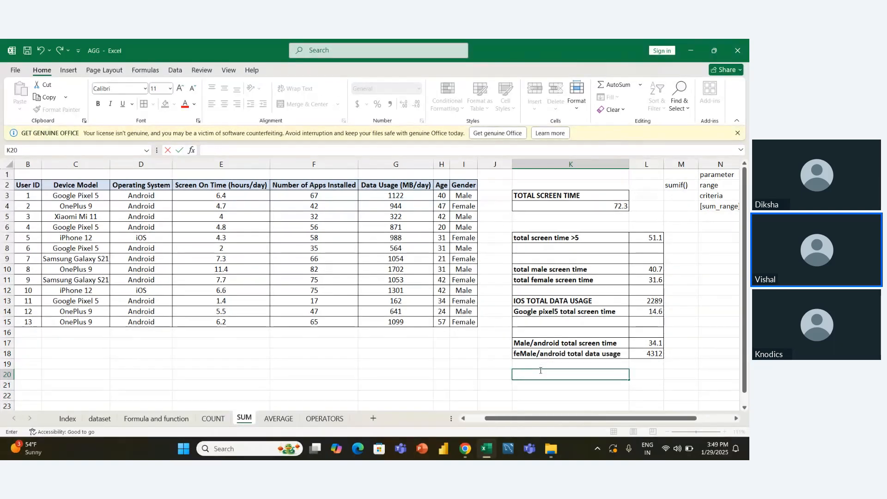
key(Left)
key(Left)
key(Left)
key(Left)
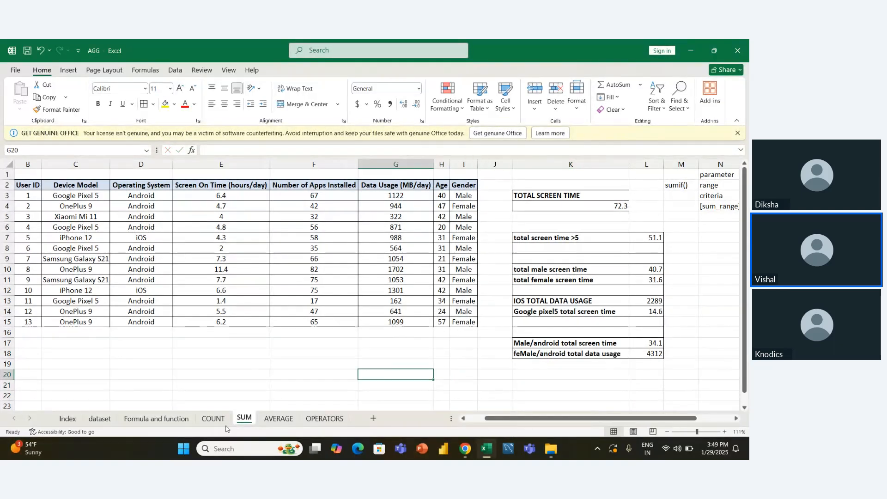
- Switch to the AVERAGE sheet and select cell K6 below the total average of screen time
click(278, 418)
click(180, 344)
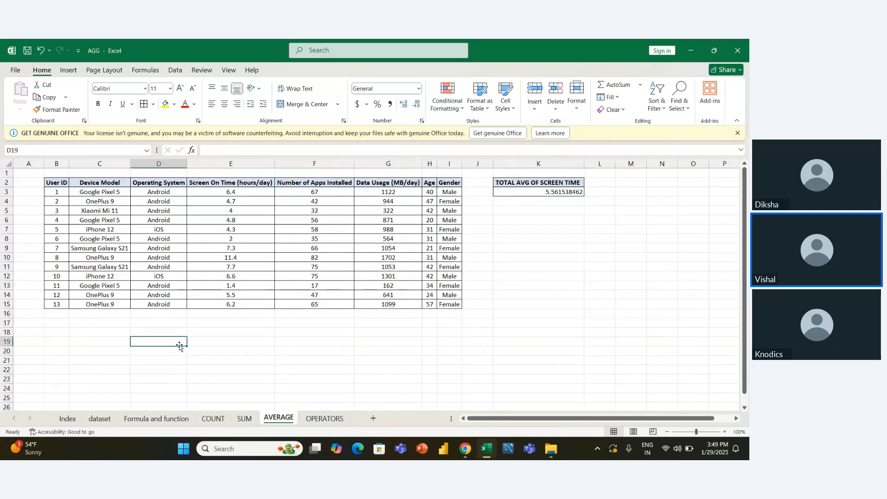
drag(510, 228, 510, 220)
scroll(513, 223, up, 3)
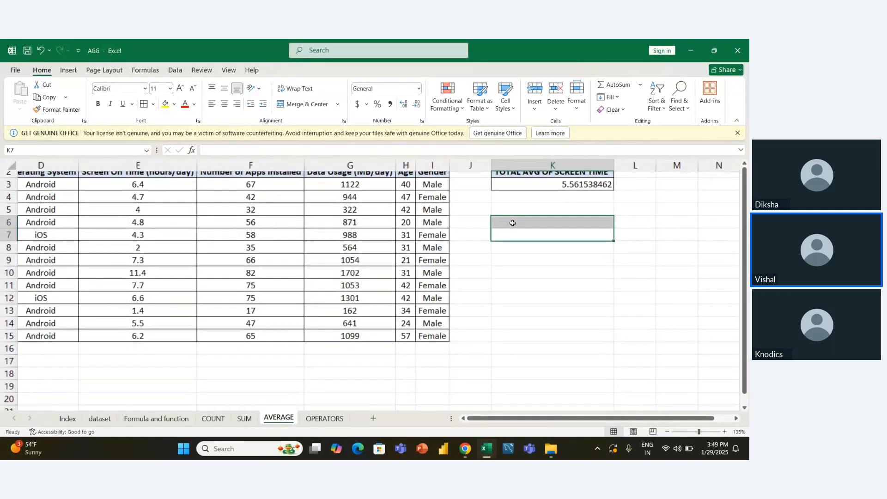
scroll(511, 222, down, 3)
scroll(510, 220, up, 2)
key(Up)
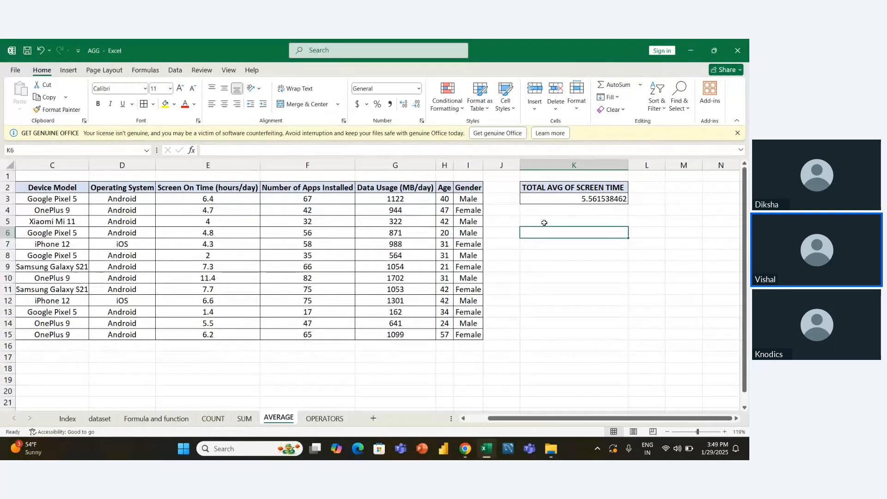
- Copy the summary labels in K7:K18 of the SUM sheet into the AVERAGE sheet starting at K6
click(241, 420)
drag(561, 237, 560, 350)
key(ctrl+c)
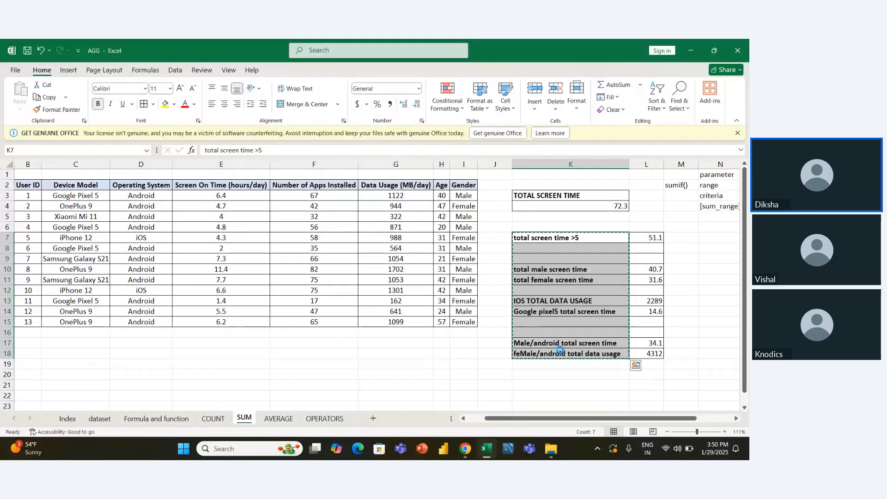
click(279, 418)
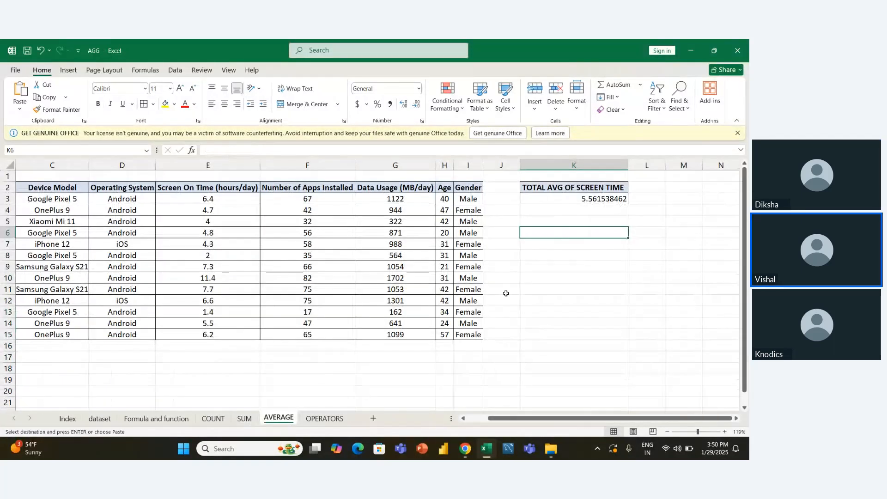
key(ctrl+v)
- Fit column K's width on the AVERAGE sheet to the labels in K6:K17
click(643, 232)
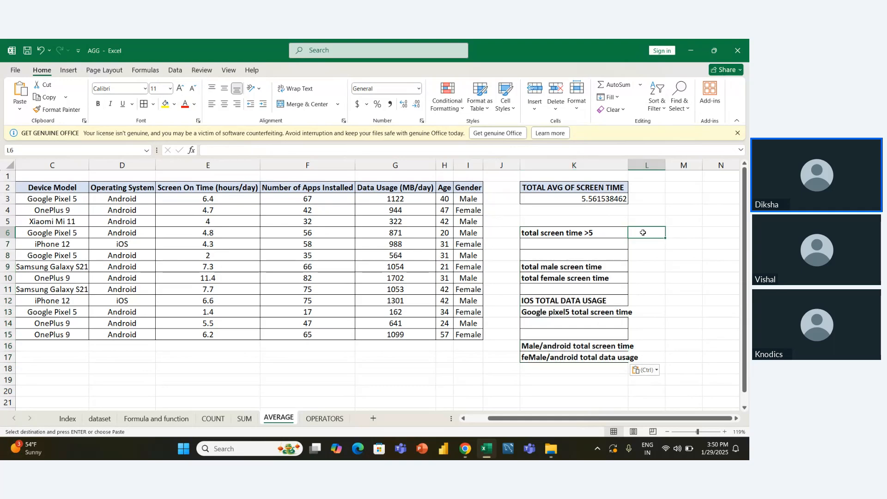
key(Left)
key(shift+Down)
key(shift+Down)
key(shift+Down)
key(shift+Down)
key(shift+Down)
key(shift+Down)
key(shift+Down)
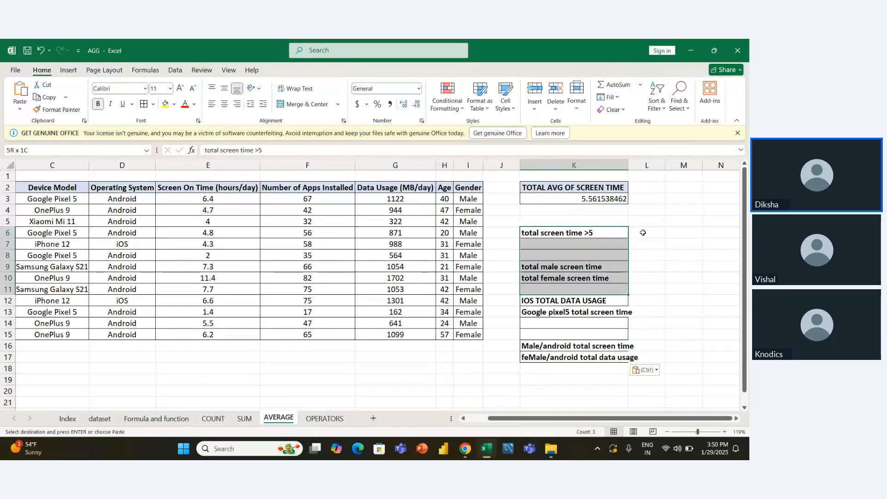
key(shift+Down)
key(shift+Down)
key(shift+Down)
key(shift+Down)
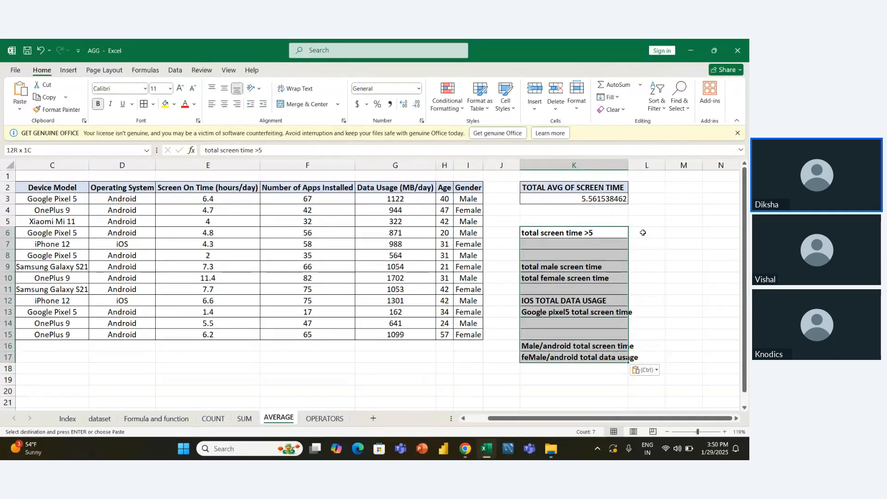
key(alt+h)
key(o)
key(i)
key(Left)
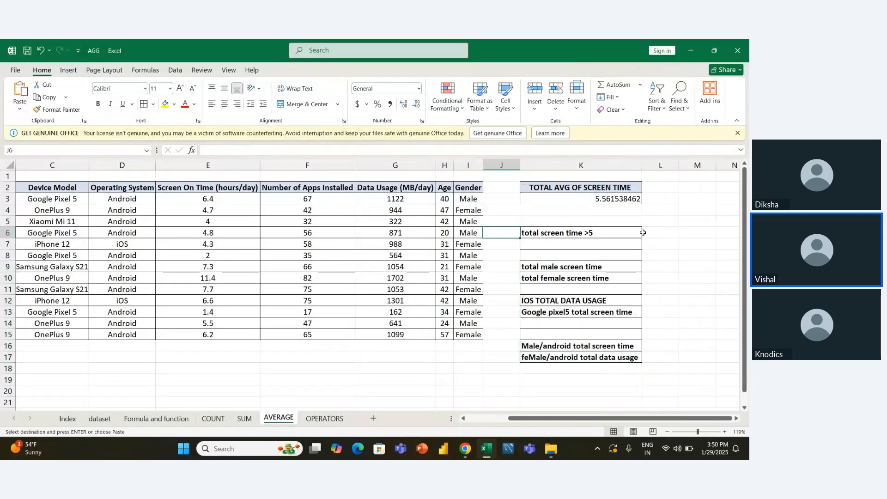
- Replace the word "total" at the start of the K6 label with "A"
key(Right)
key(F2)
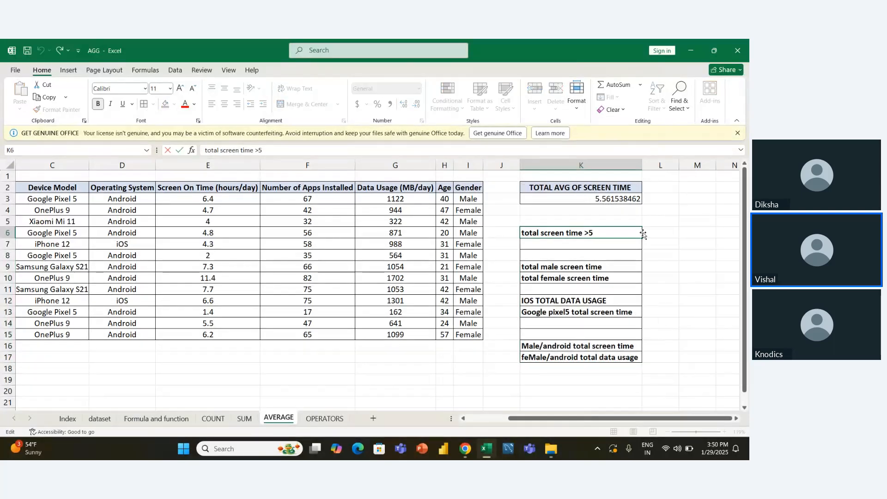
key(shift+Left)
key(shift+Left)
key(shift+Left)
text(A)
key(shift+Tab)
text(v)
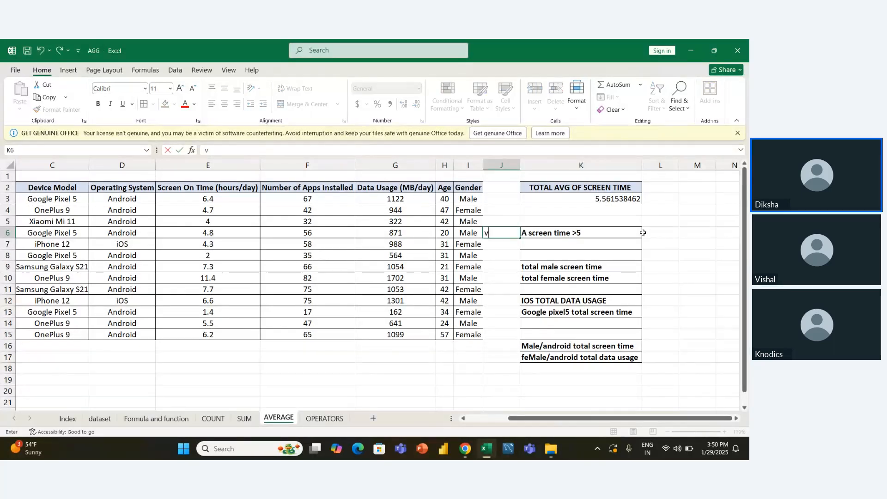
text(erage)
key(ctrl+Return)
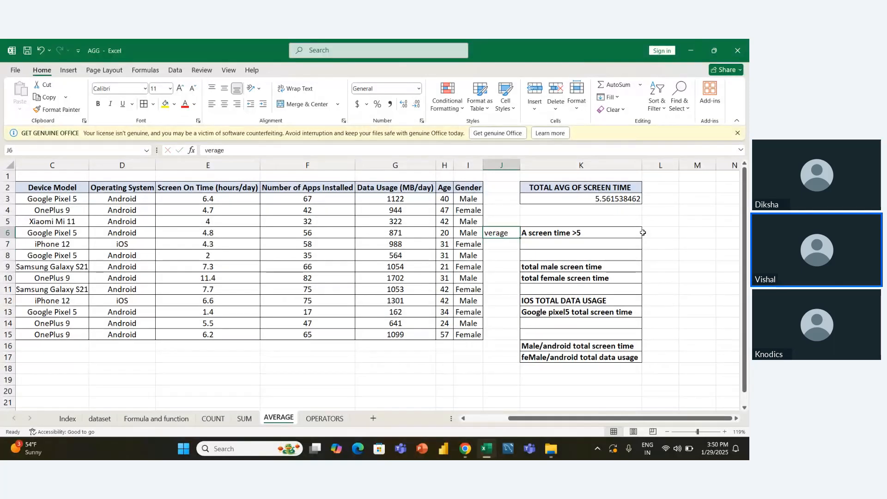
key(Delete)
key(Right)
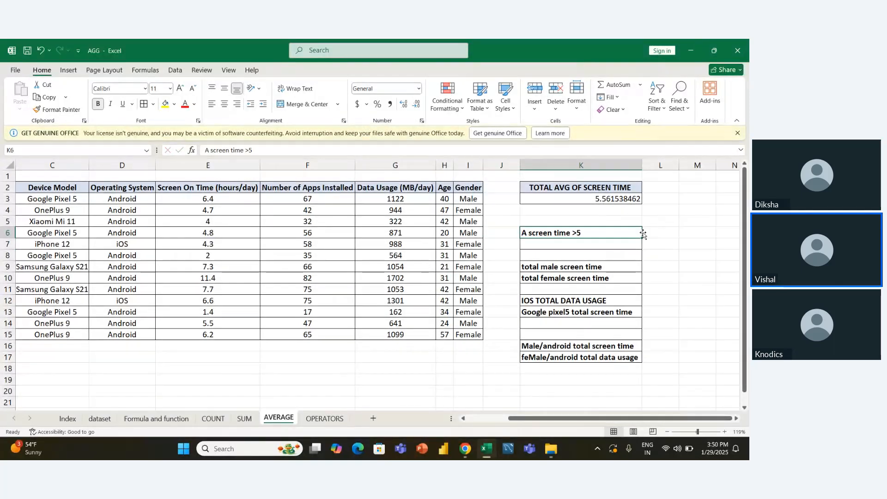
- Complete the first word of the K6 label so it reads "Average screen time >5"
key(Left)
key(Right)
key(F2)
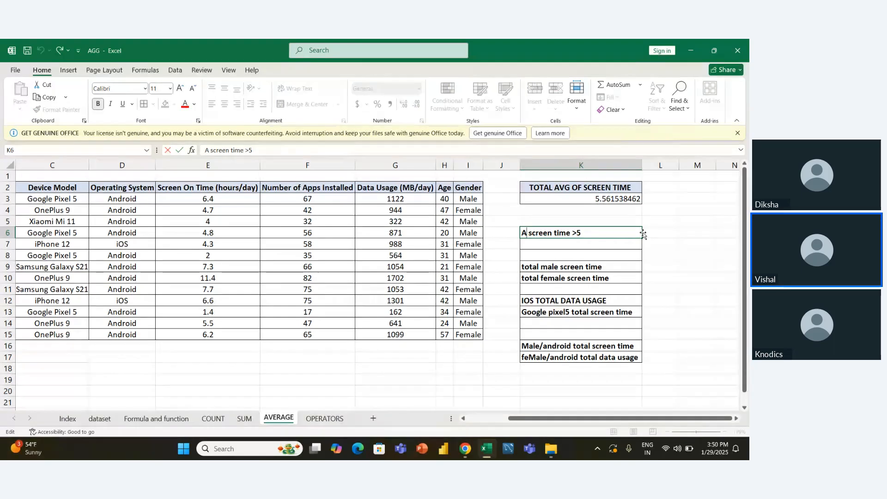
text(e)
key(BackSpace)
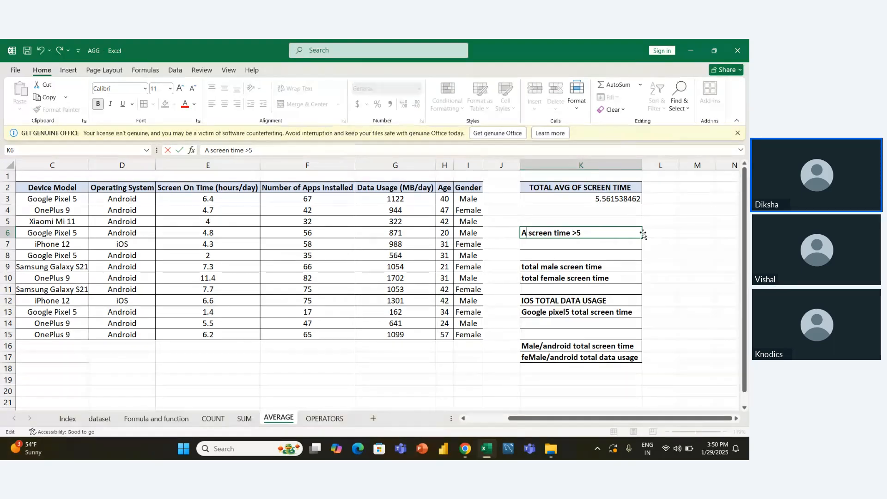
text(verage)
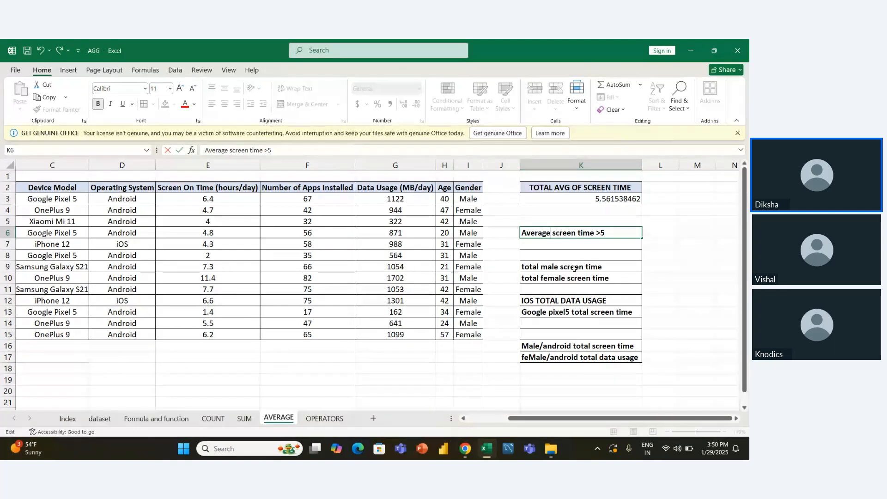
- Copy the word "Average" from the K6 label and replace "total" in K9 with it, giving "Average male screen time"
key(shift+Left)
key(shift+Left)
key(shift+Left)
key(shift+Left)
key(shift+Left)
key(shift+Left)
key(shift+Left)
key(ctrl+c)
double_click(530, 266)
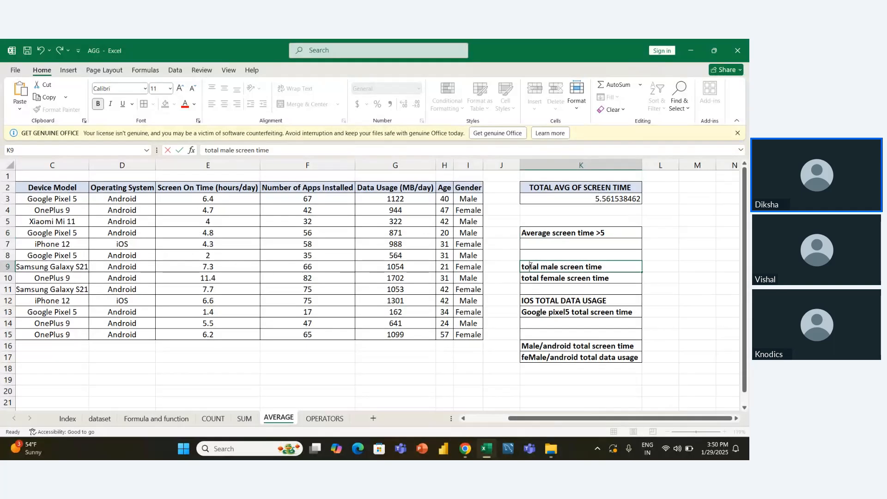
double_click(530, 267)
key(ctrl+v)
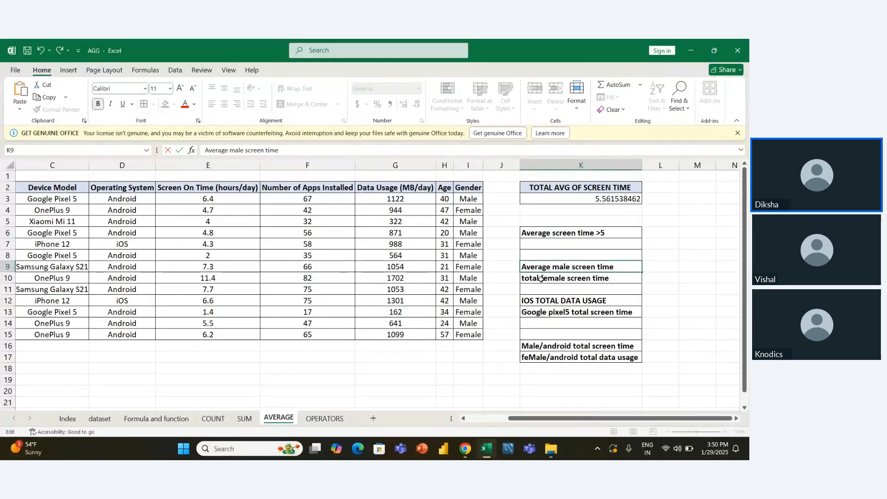
- Replace "total" in the K10 label so it reads "Average female screen time"
click(541, 279)
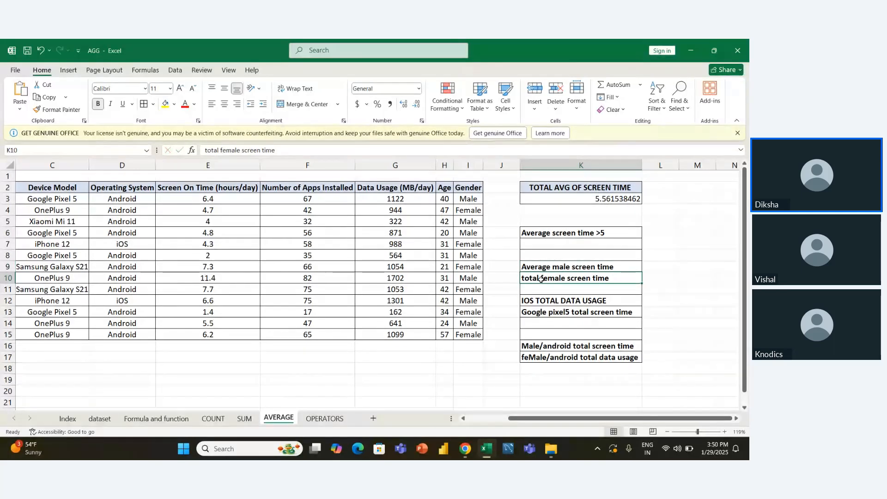
double_click(541, 279)
key(shift+Left)
key(shift+Left)
key(shift+Left)
key(shift+Left)
key(shift+Left)
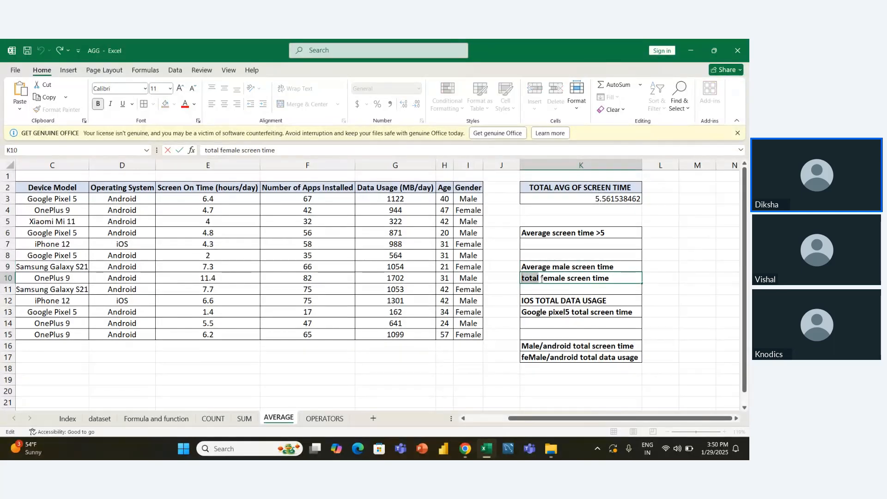
text(Average)
key(Return)
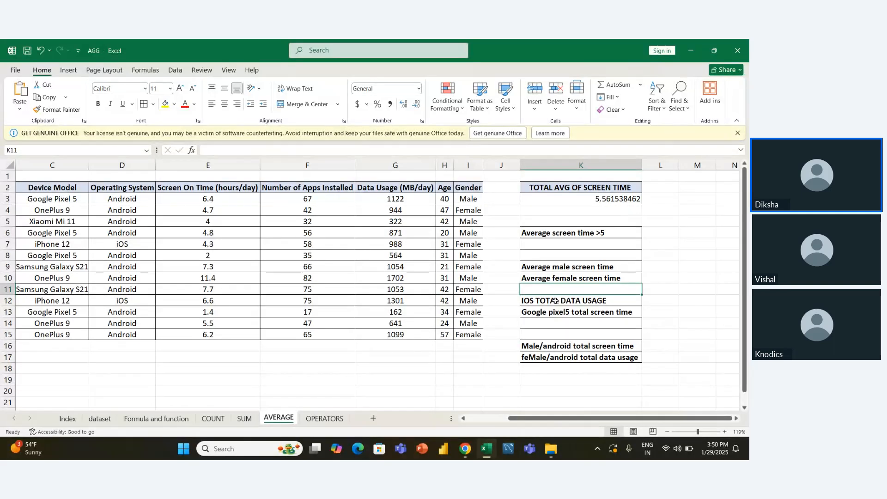
- Replace "TOTAL" in the K12 label so it reads "IOS Average DATA USAGE"
double_click(556, 301)
key(shift+Left)
key(shift+Left)
key(shift+Left)
key(shift+Left)
key(shift+Left)
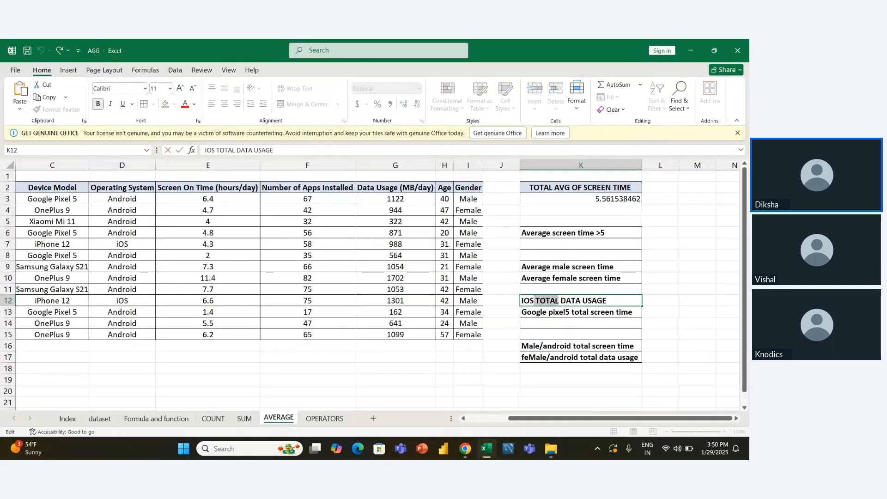
text(Average)
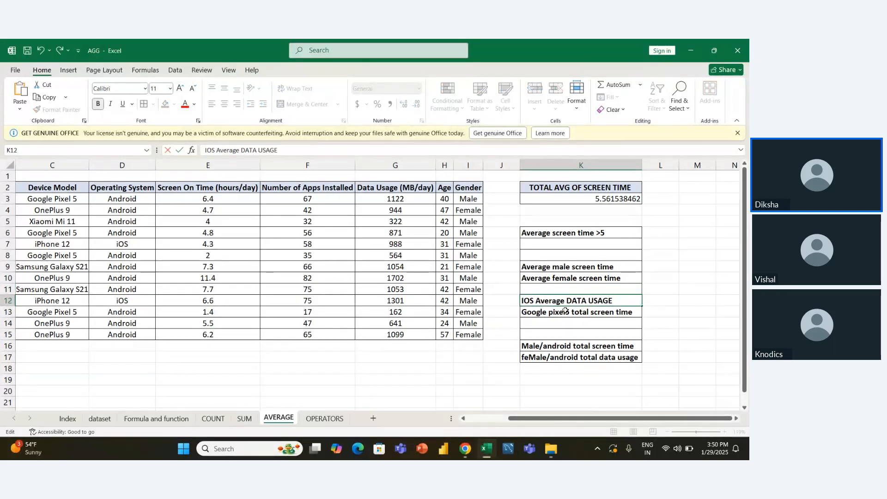
key(Return)
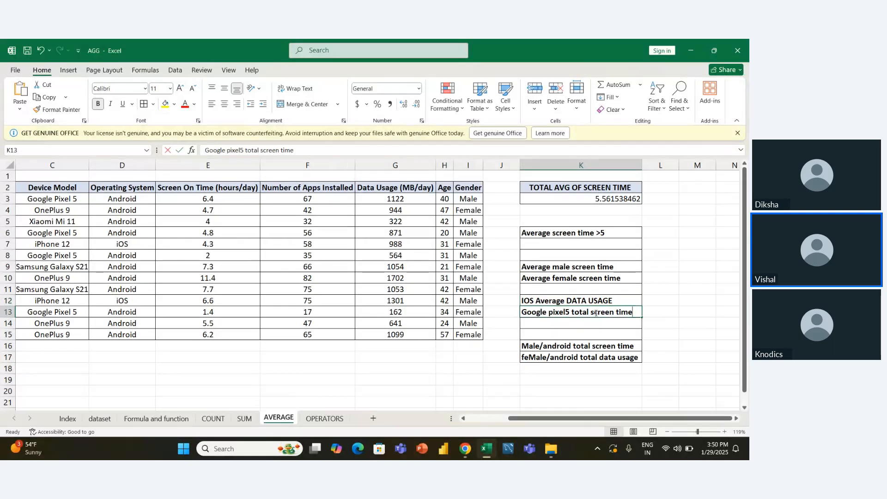
- Replace "total" in the K13 label so it reads "Google pixel5 Average screen time"
double_click(595, 313)
key(shift+Left)
key(shift+Left)
key(shift+Left)
key(shift+Left)
key(shift+Left)
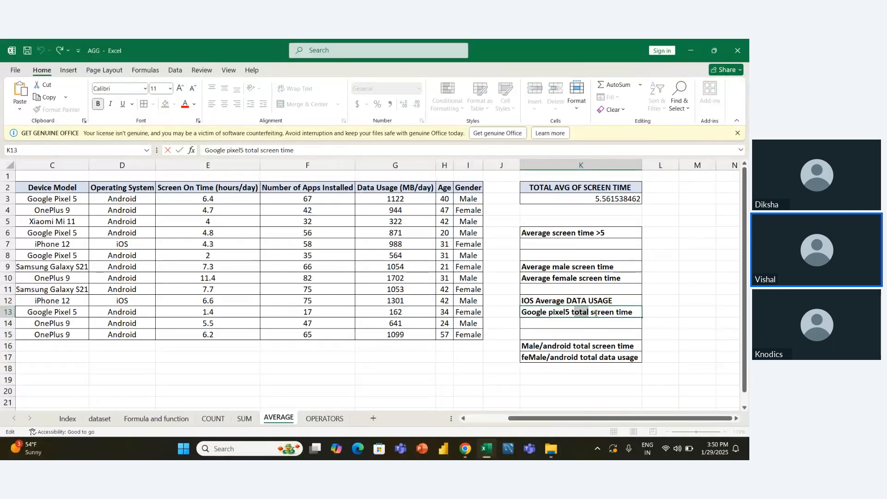
text(Average)
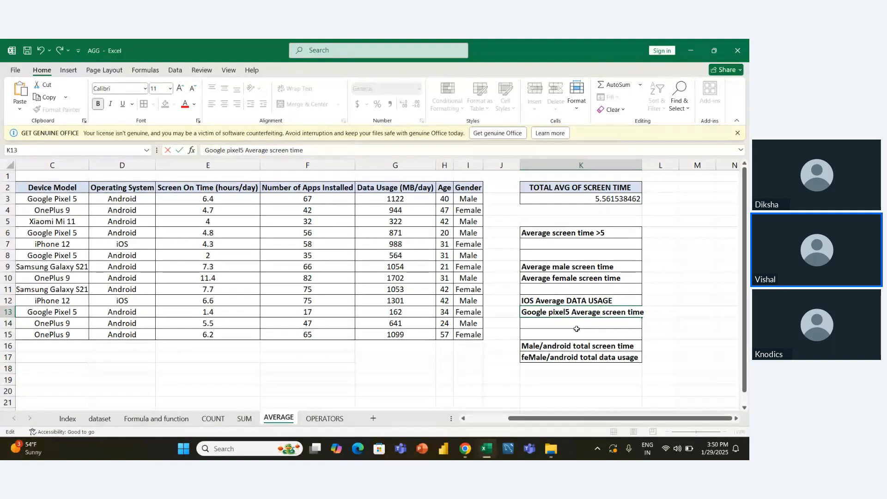
- Replace "total" in the K16 label so it reads "Male/android Average screen time"
click(566, 347)
double_click(566, 347)
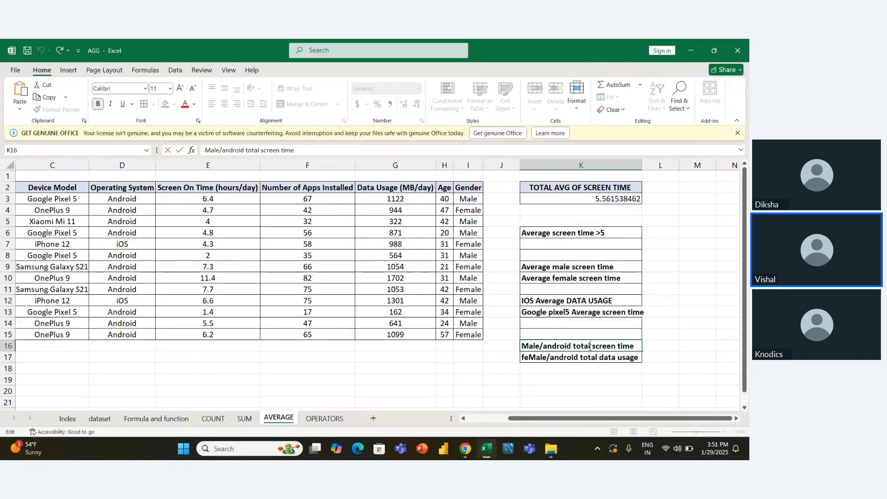
key(shift+Left)
key(shift+Left)
key(shift+Left)
key(shift+Left)
key(shift+Left)
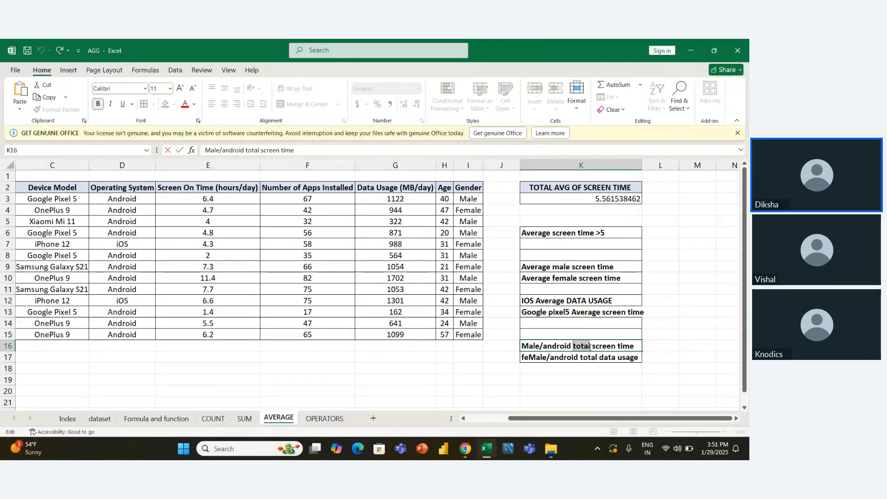
key(ctrl+v)
- Replace "total" in the K17 label so it reads "feMale/android Average data usage"
click(593, 357)
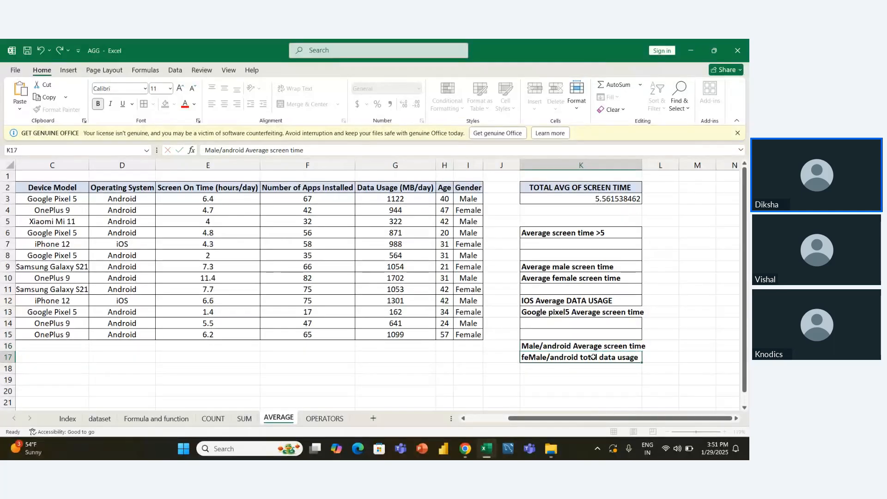
double_click(597, 357)
key(shift+Left)
key(shift+Left)
key(shift+Left)
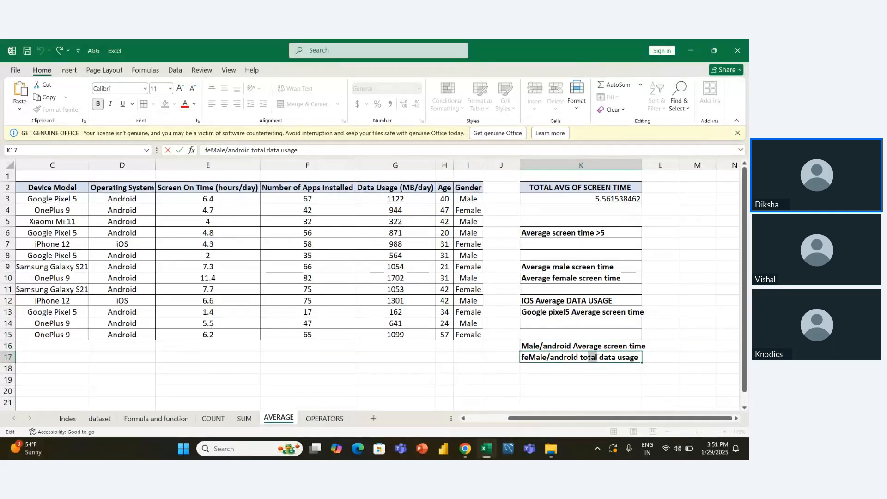
key(ctrl+v)
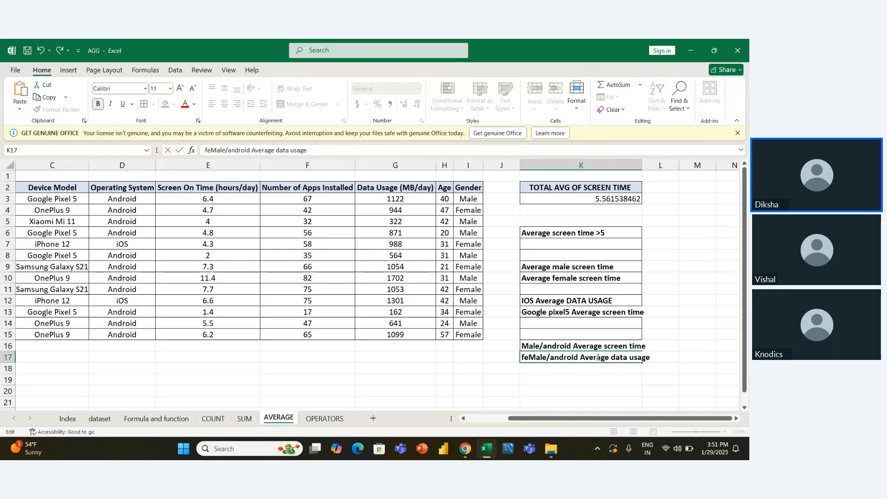
- Apply borders to all cells in K6:L17 and fit column K's width to the edited labels
click(631, 232)
key(shift+Right)
key(shift+Down)
key(shift+Down)
key(shift+Down)
key(shift+Down)
key(shift+Down)
key(shift+Down)
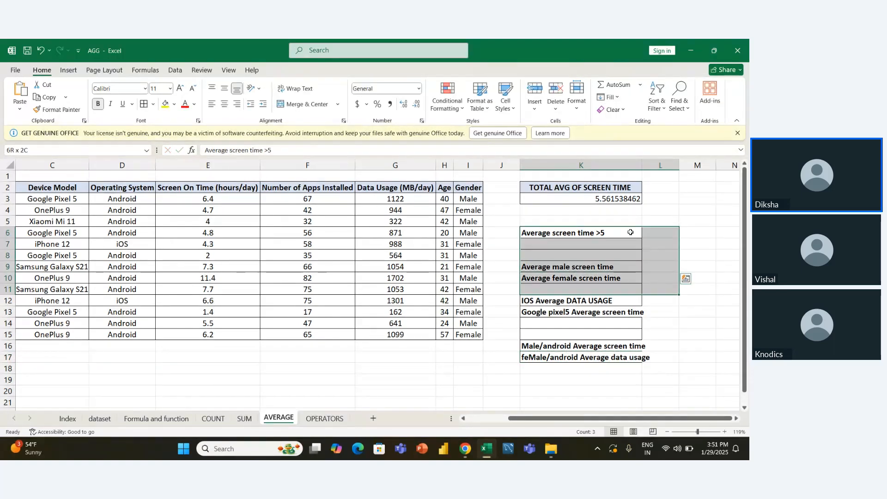
key(shift+Down)
key(shift+Down)
key(shift+Down)
key(shift+Down)
key(shift+Down)
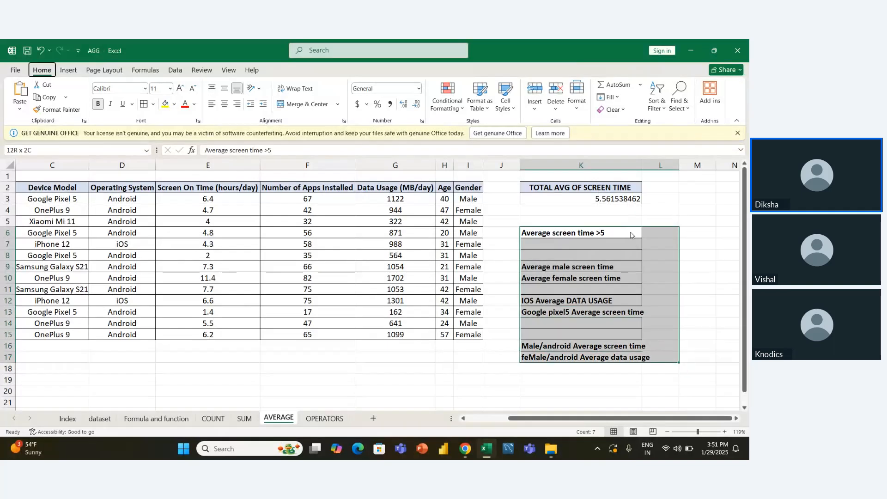
key(alt+h)
key(o)
key(i)
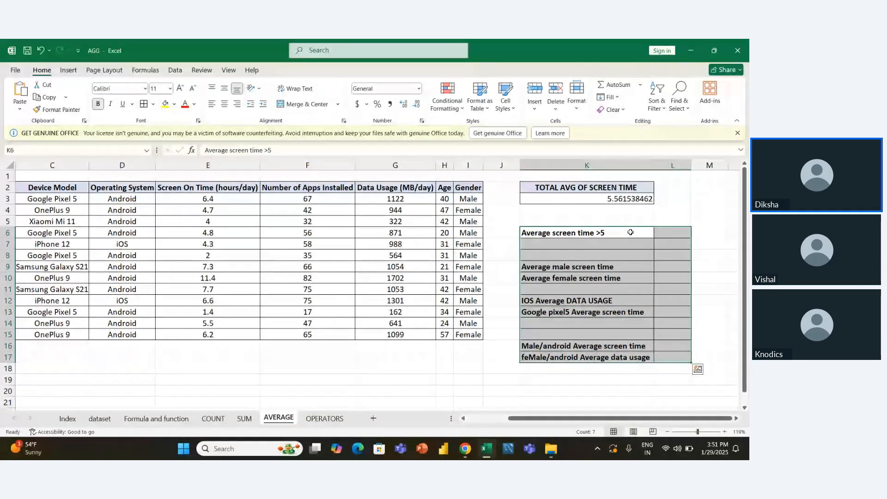
- Examine the overall screen time average formula in K3 and the "Average screen time >5" row
click(631, 232)
key(Right)
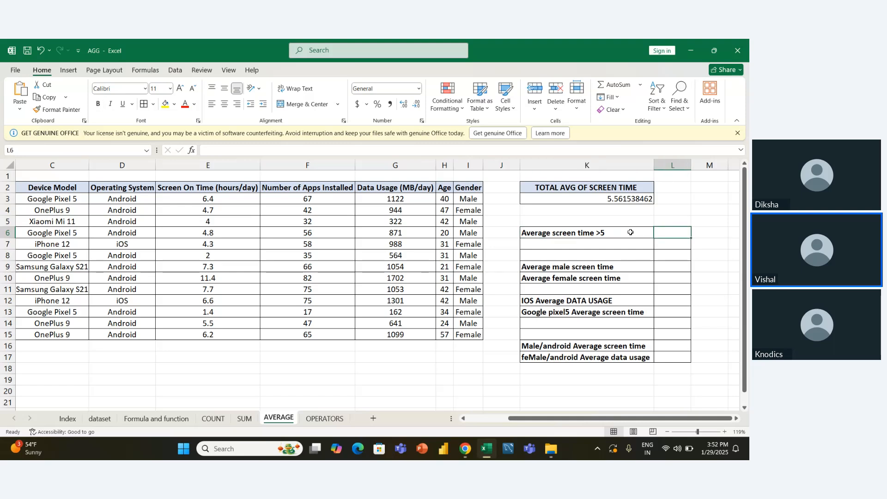
click(631, 231)
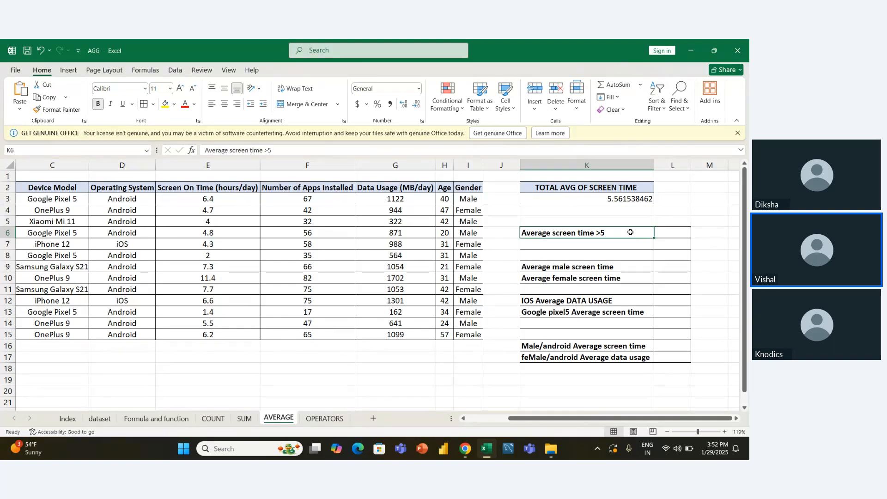
key(Up)
key(Up)
key(Up)
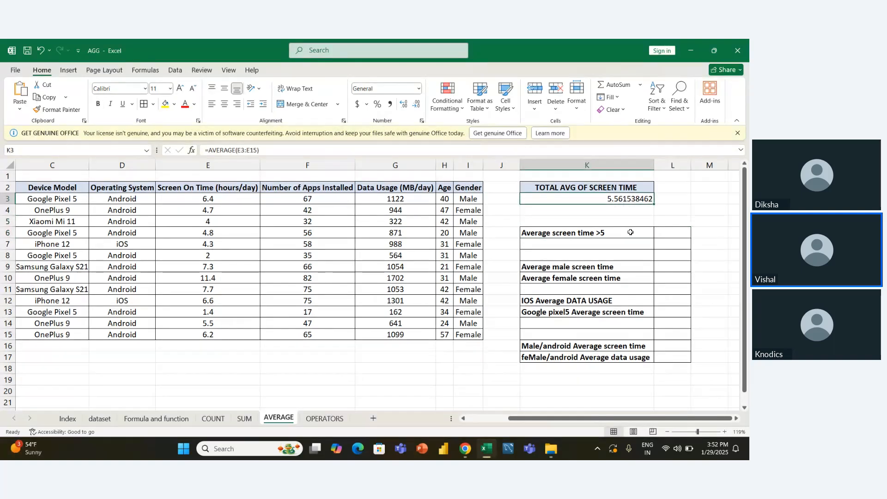
key(Down)
key(Down)
key(Down)
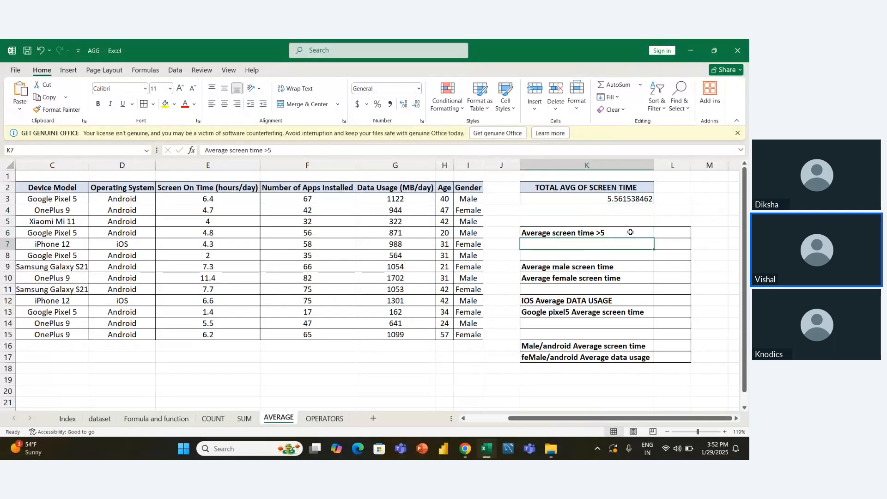
- Enter an AVERAGEIF formula in L6 over screen-on times E3:E15 with >5 as the criterion
key(Right)
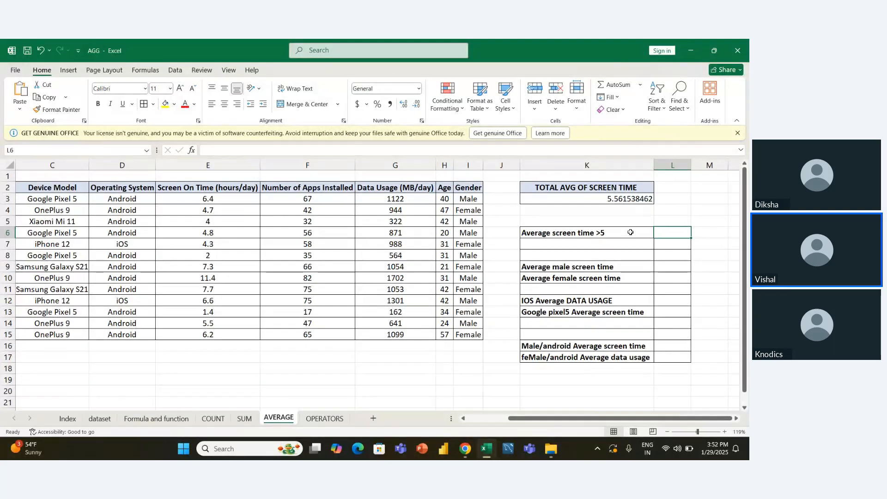
text(=av)
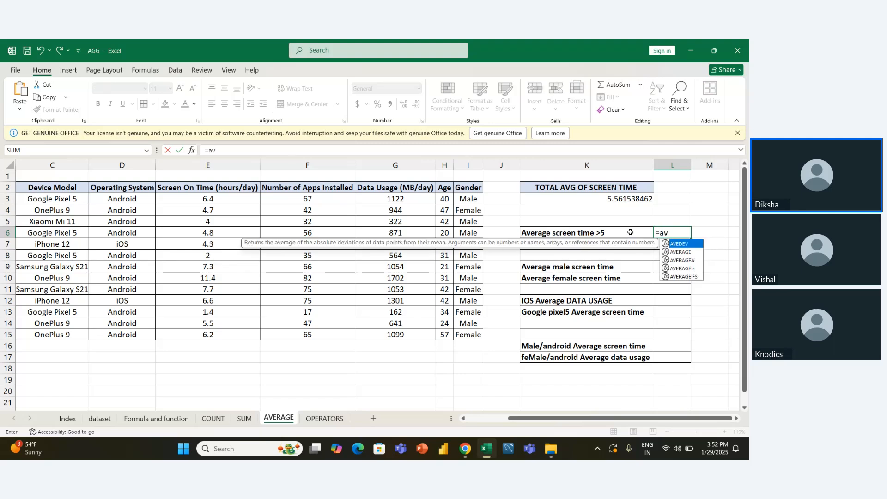
key(Down)
key(Down)
key(Tab)
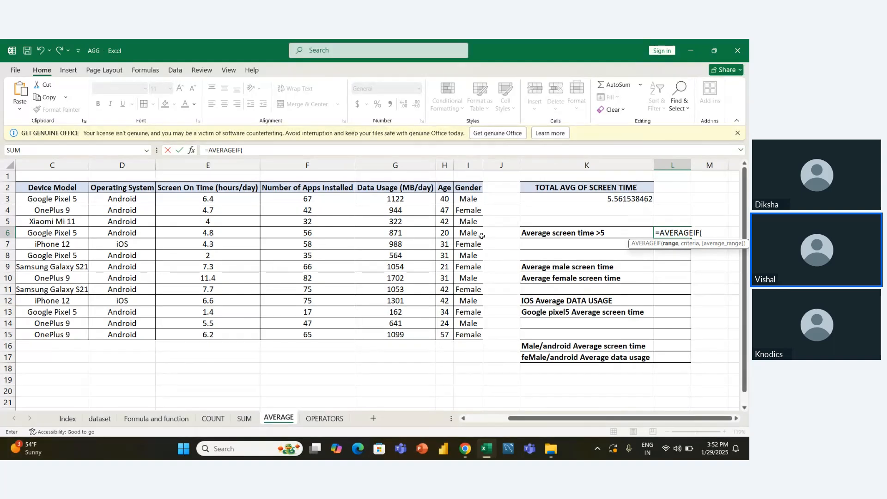
drag(239, 199, 223, 332)
text(,)
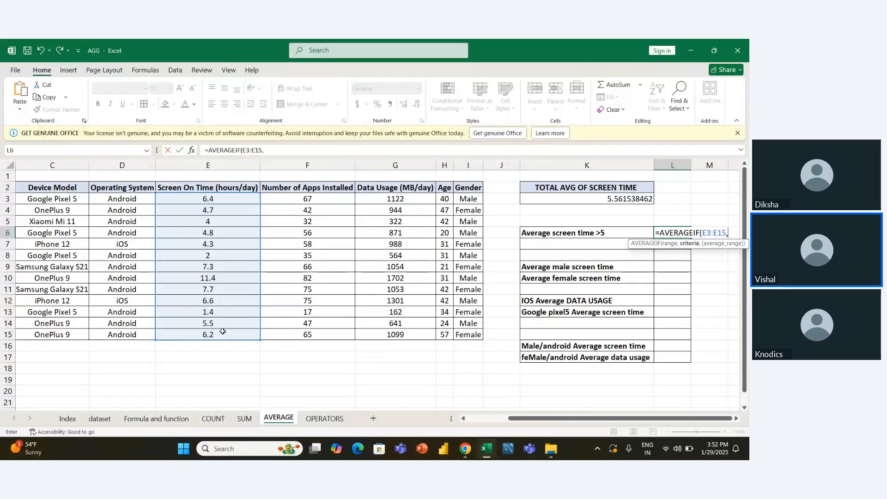
text(">L)
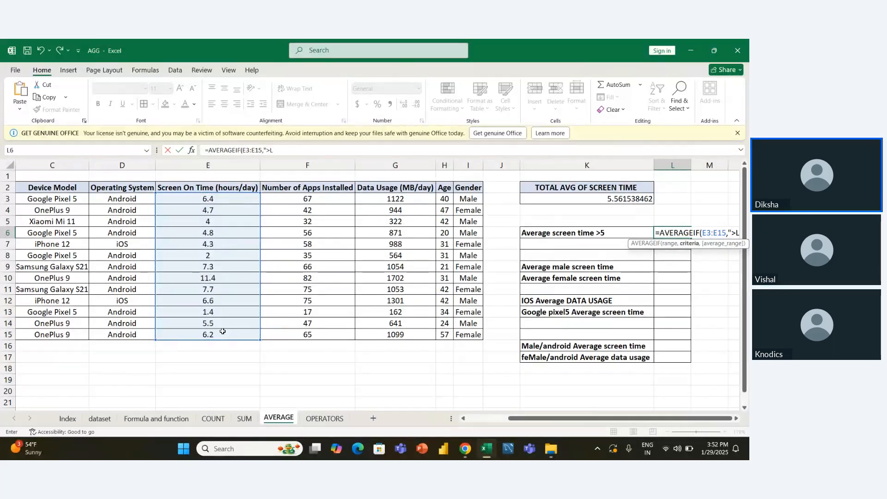
key(BackSpace)
text(5)
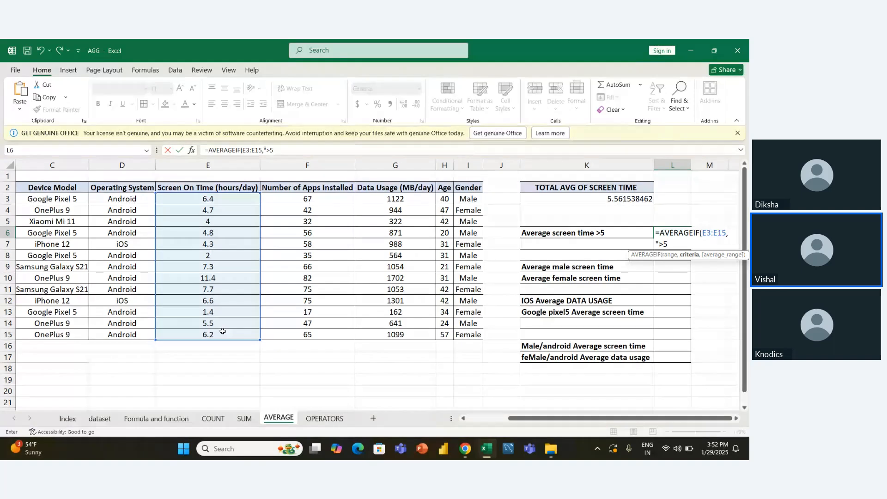
key(Return)
key(Return)
key(Up)
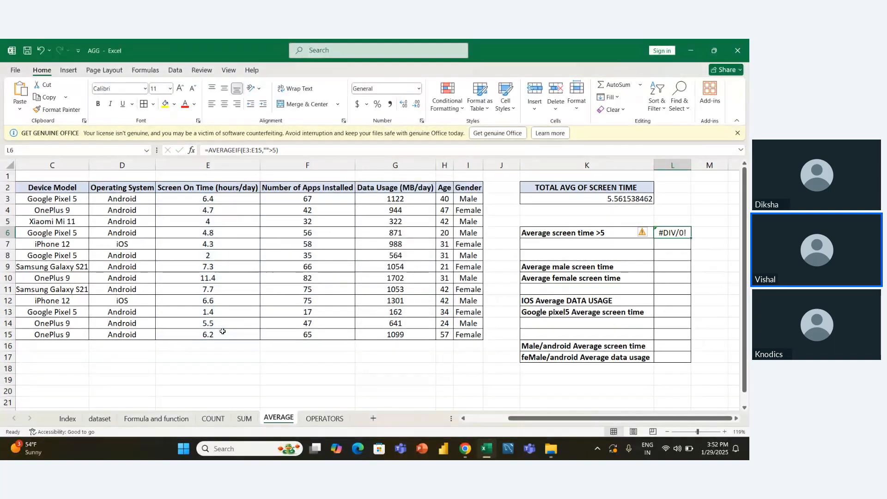
- Correct the quotation marks around the L6 criterion so the formula reads =AVERAGEIF(E3:E15,">5")
key(F2)
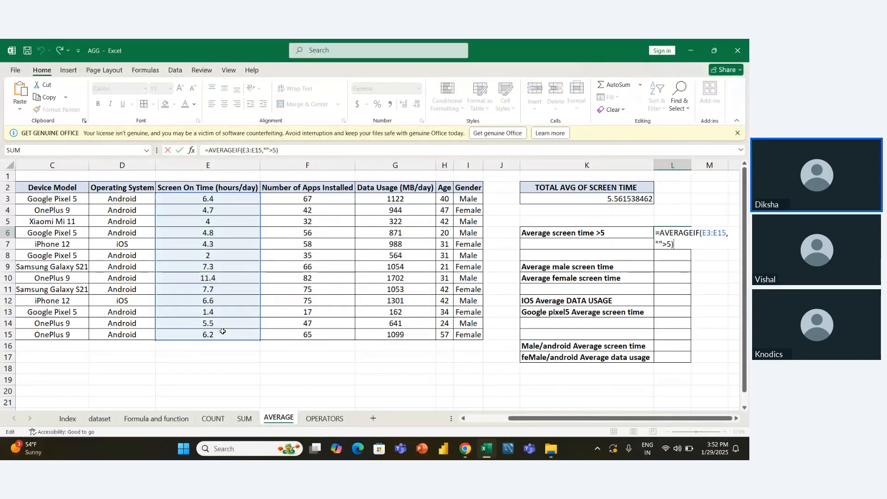
key(Left)
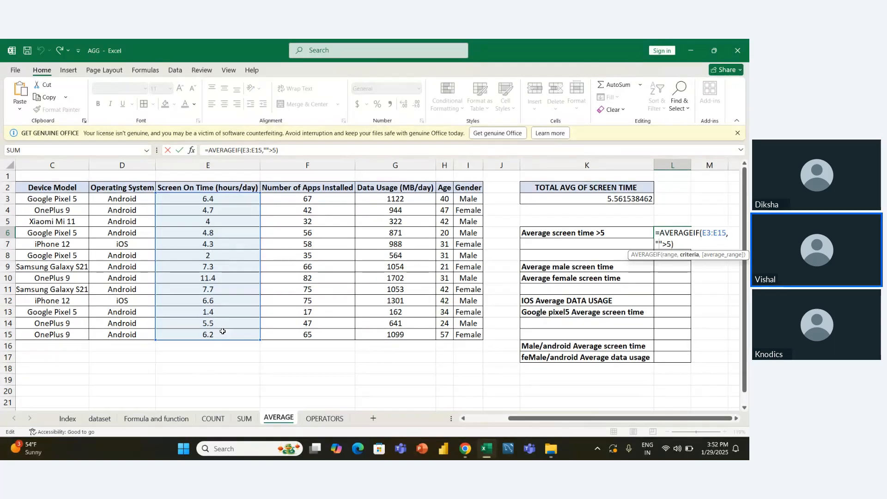
key(BackSpace)
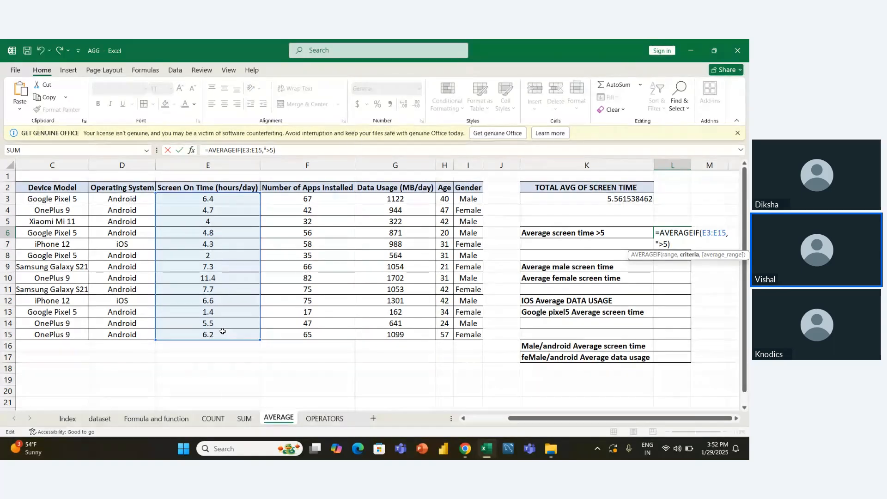
text(")
key(Return)
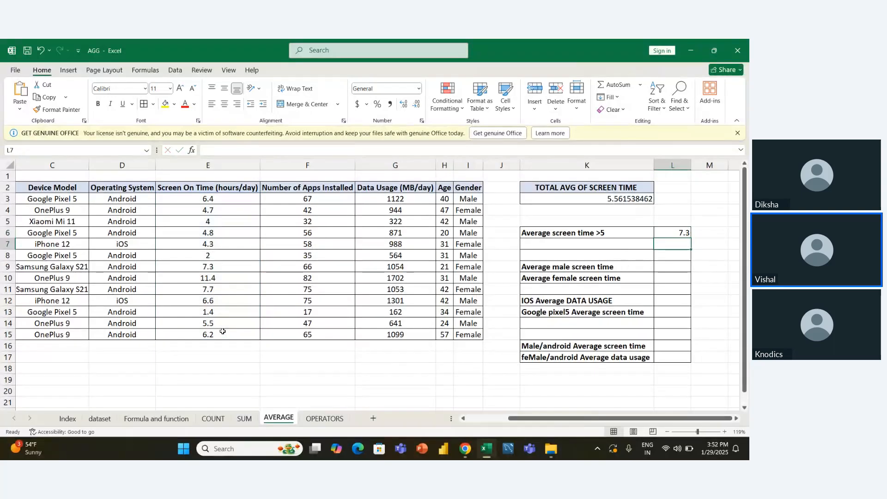
key(Up)
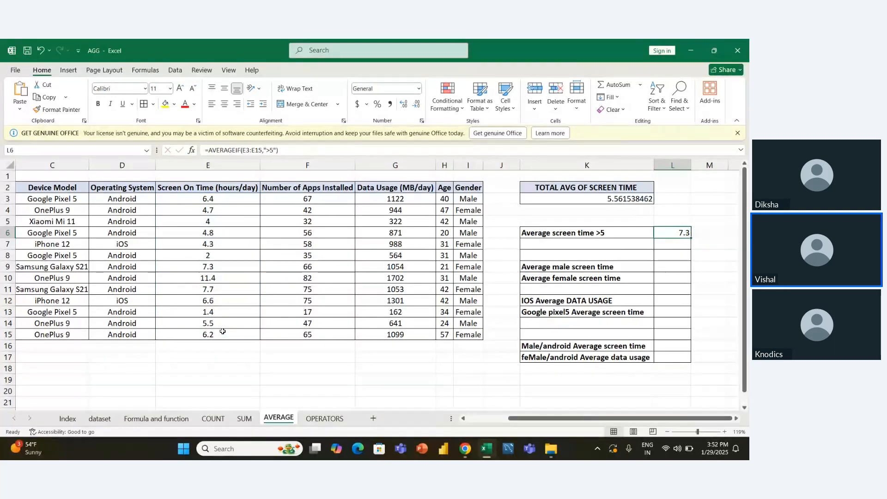
key(Down)
key(Down)
key(Down)
key(Left)
key(Left)
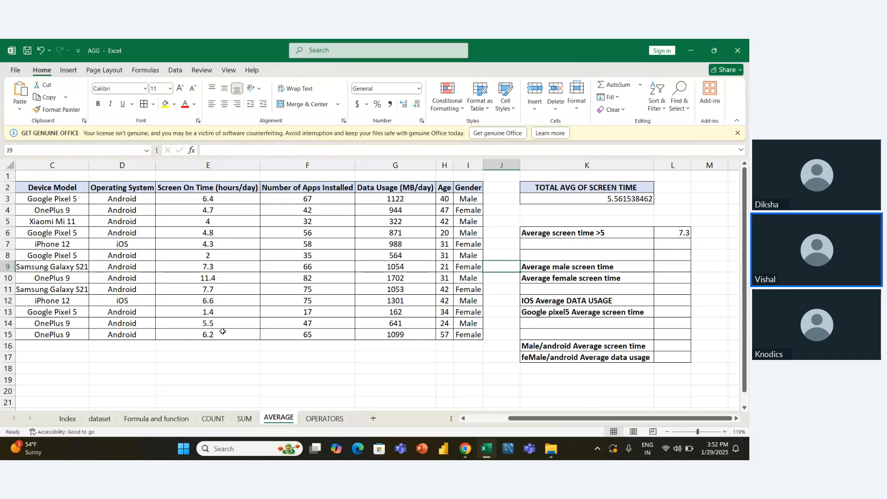
- Calculate the average male screen time in L9 with =AVERAGEIF(I3:I15,"male",E3:E15)
key(Right)
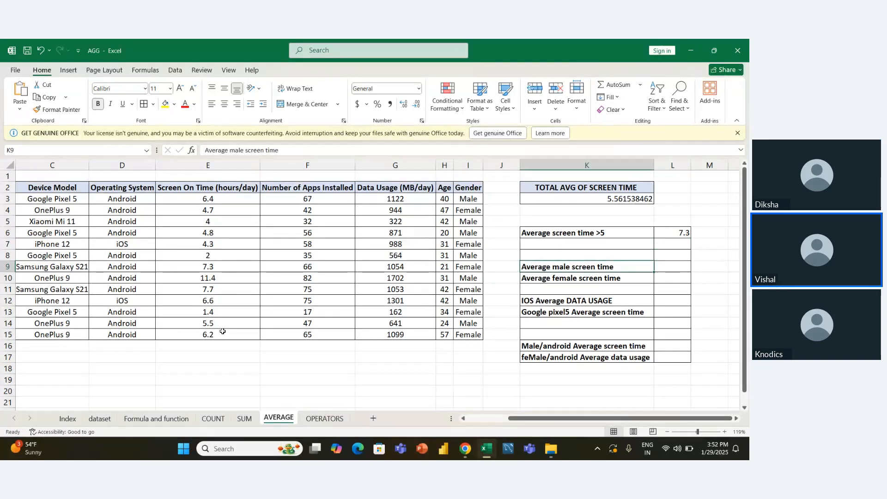
key(Right)
text(=a)
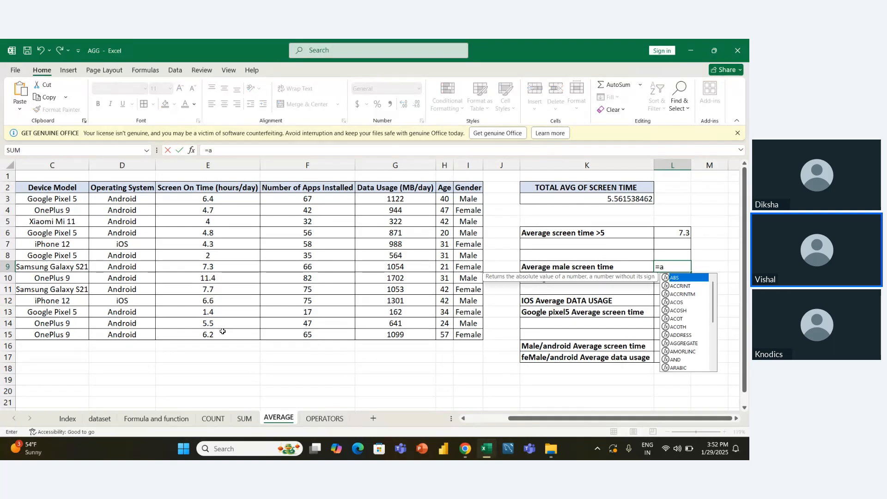
text(verageif)
key(Tab)
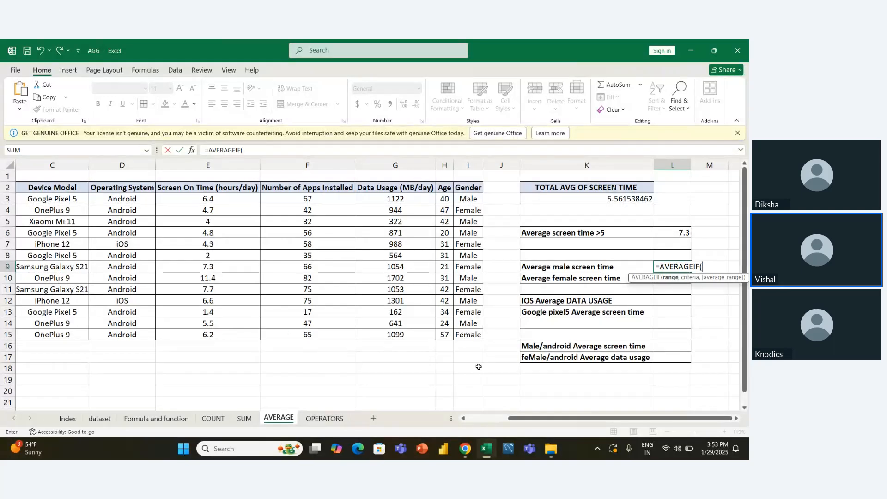
drag(476, 201, 477, 330)
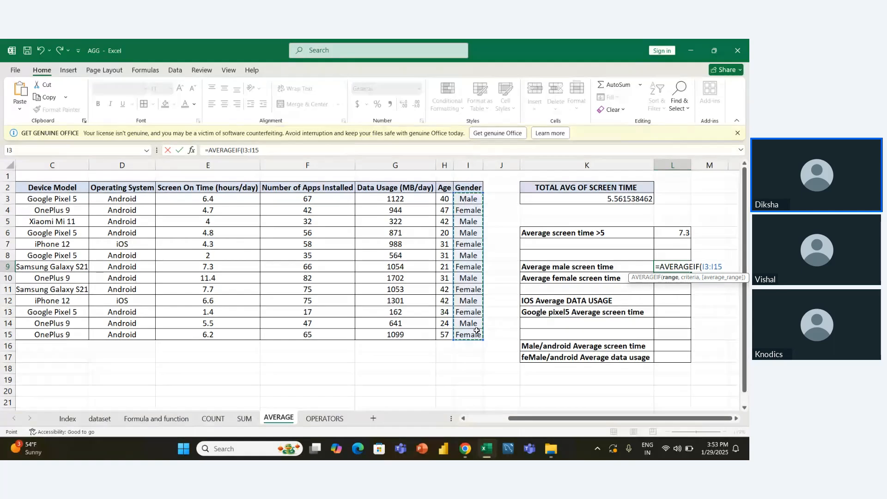
text(,"ma)
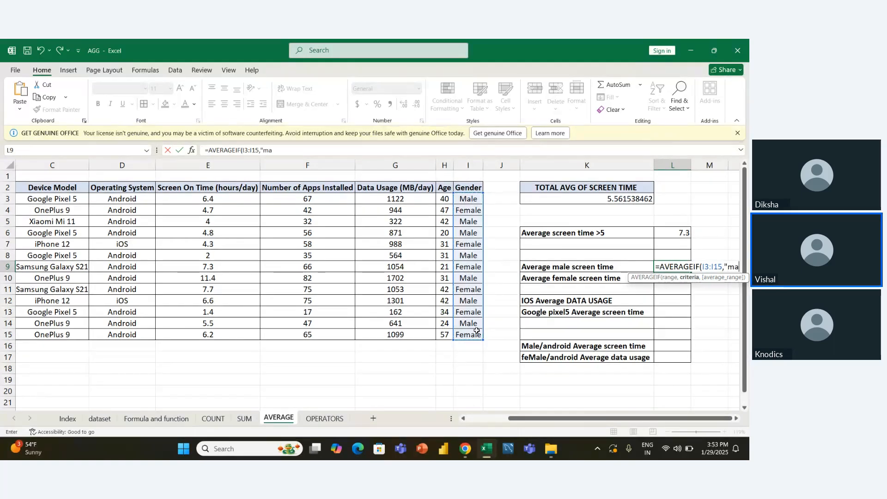
text(le",)
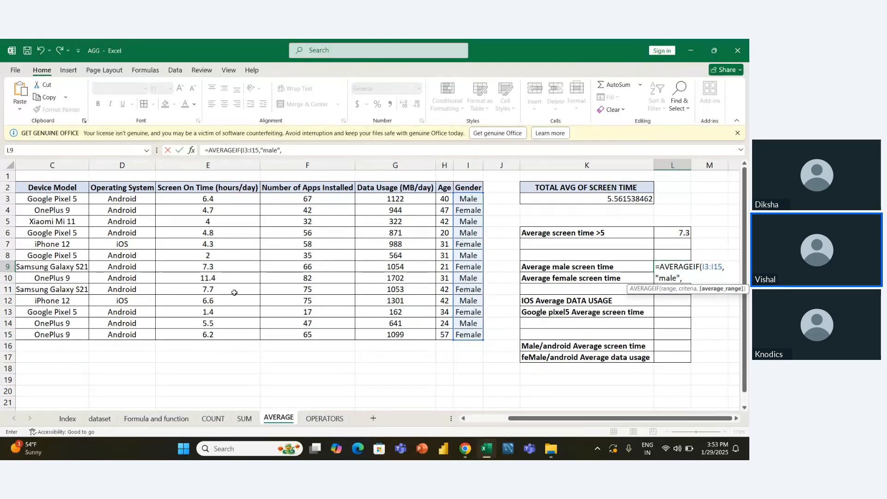
drag(205, 199, 204, 334)
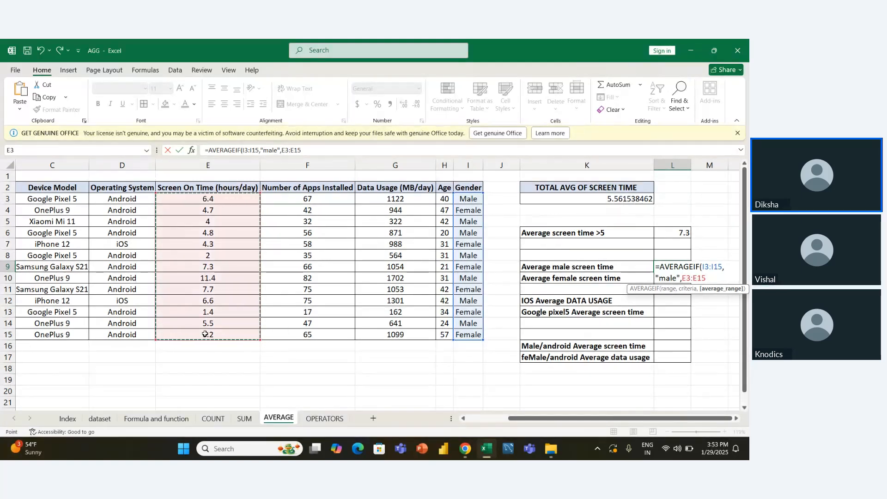
key(Return)
key(Up)
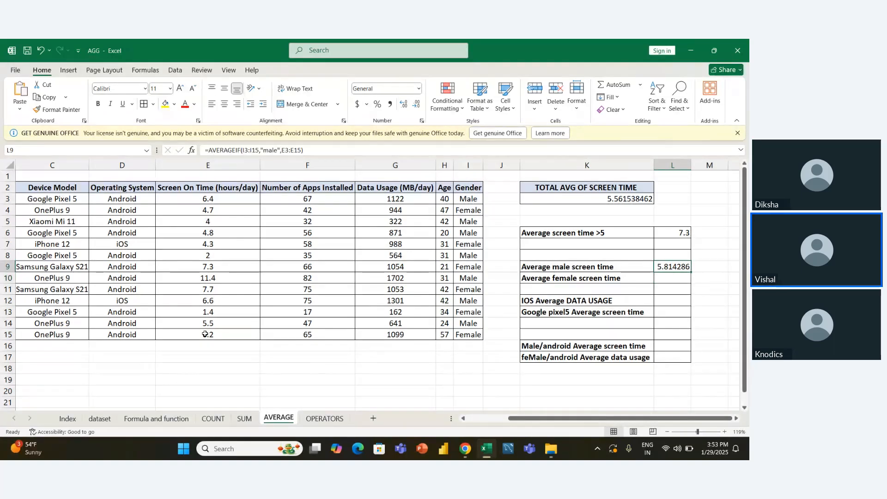
- Calculate the average female screen time in L10 with =AVERAGEIF(I3:I15,"female",E3:E15)
key(Down)
text(=)
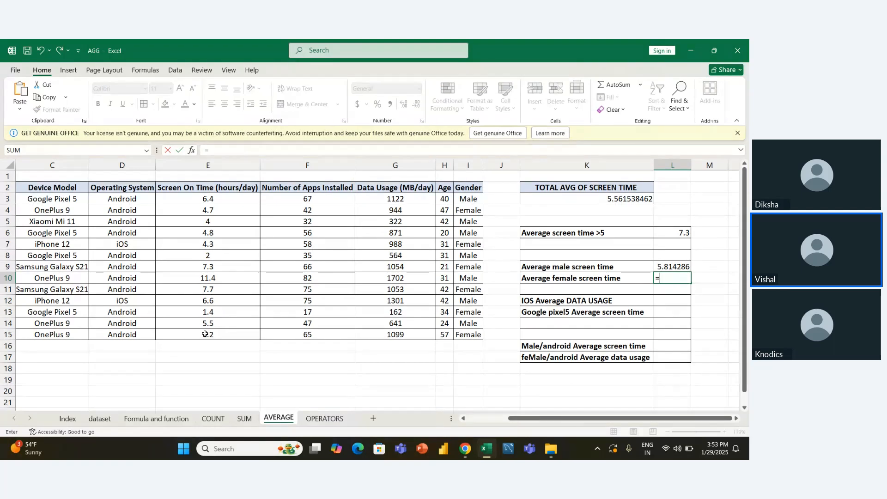
text(ave)
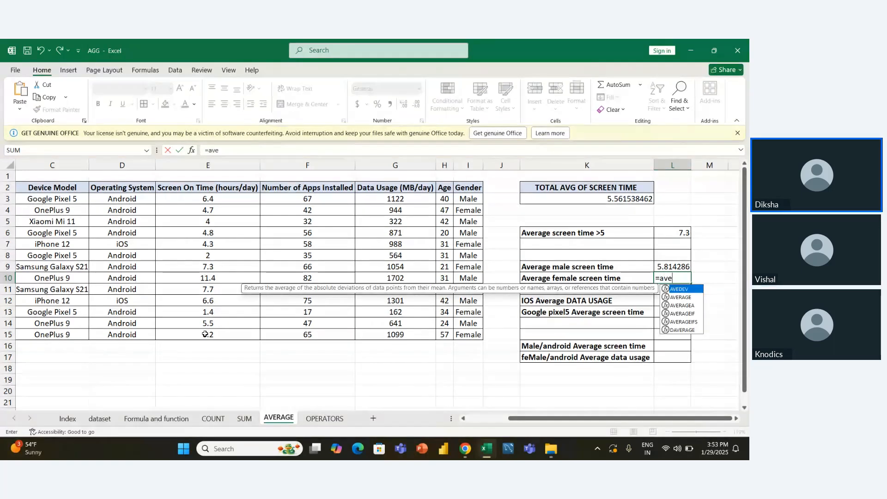
key(Down)
key(Down)
key(Tab)
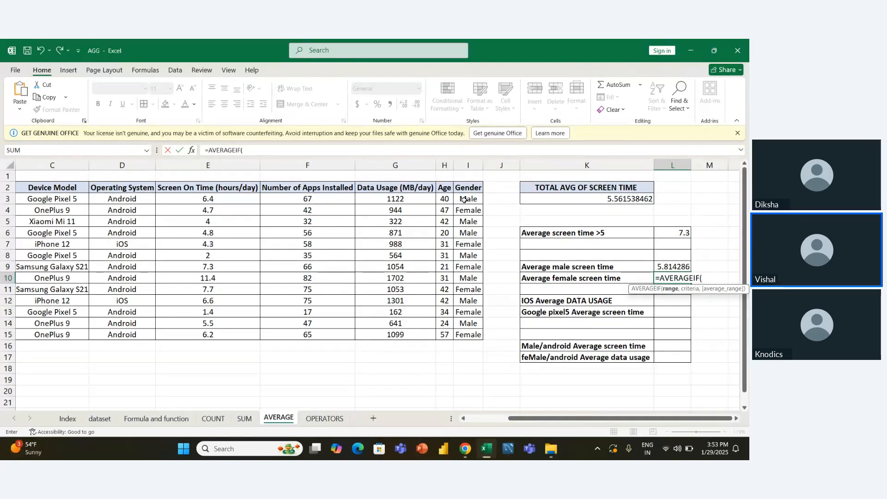
drag(464, 199, 476, 331)
text(,)
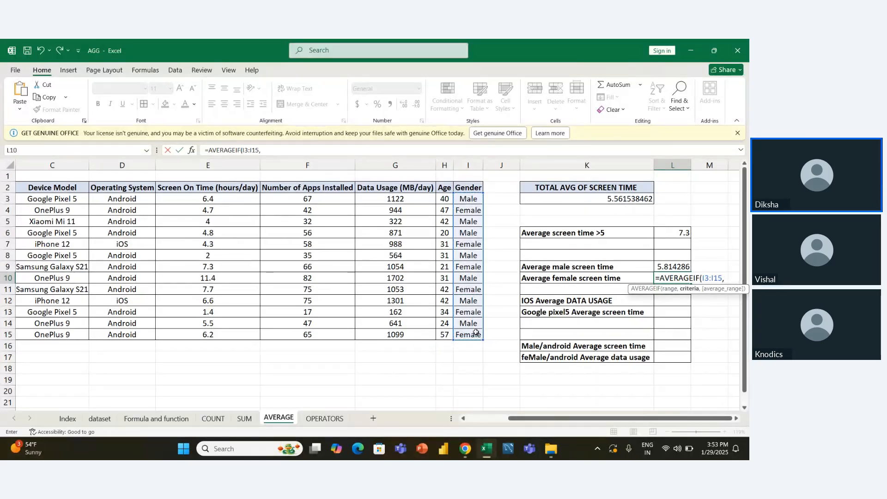
text(")
text(fema)
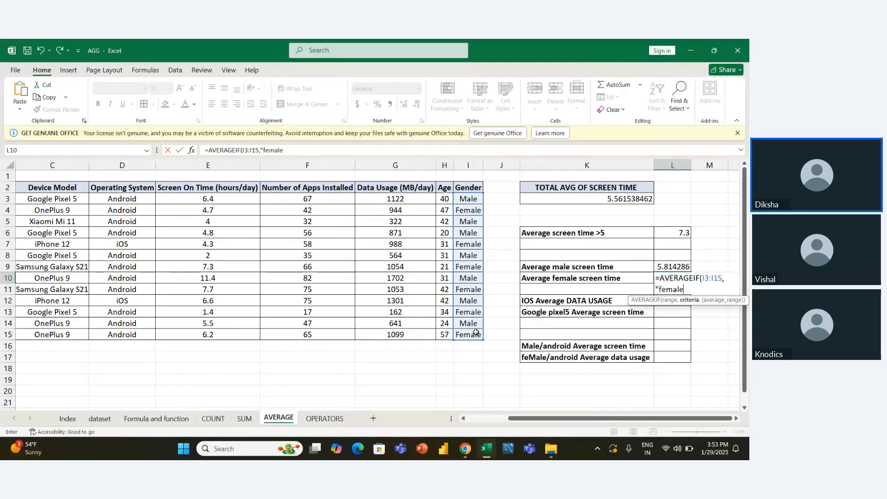
text(le")
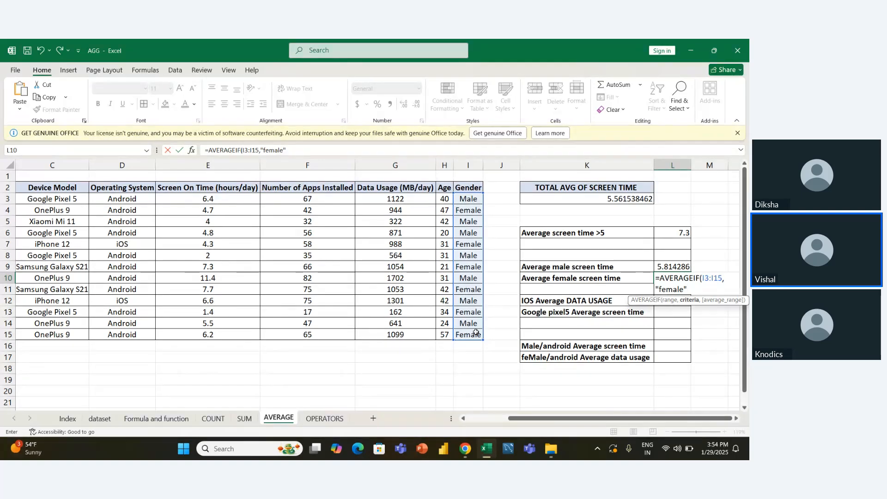
text(,)
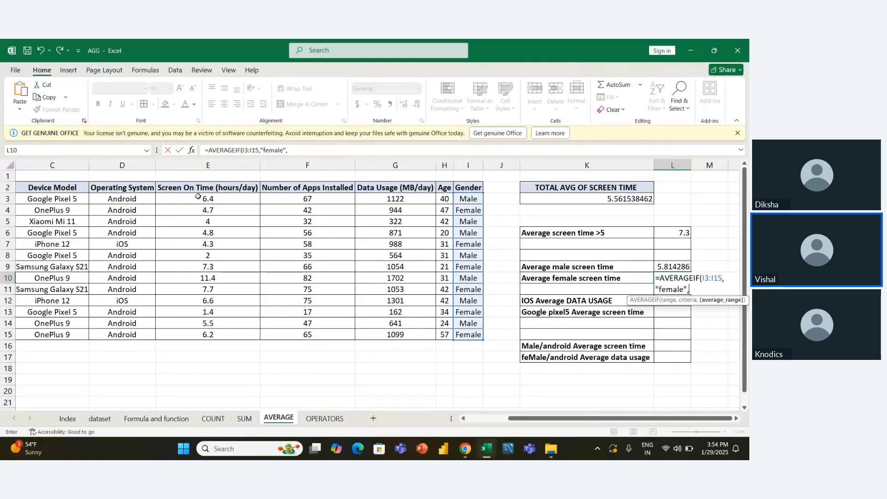
drag(198, 196, 210, 333)
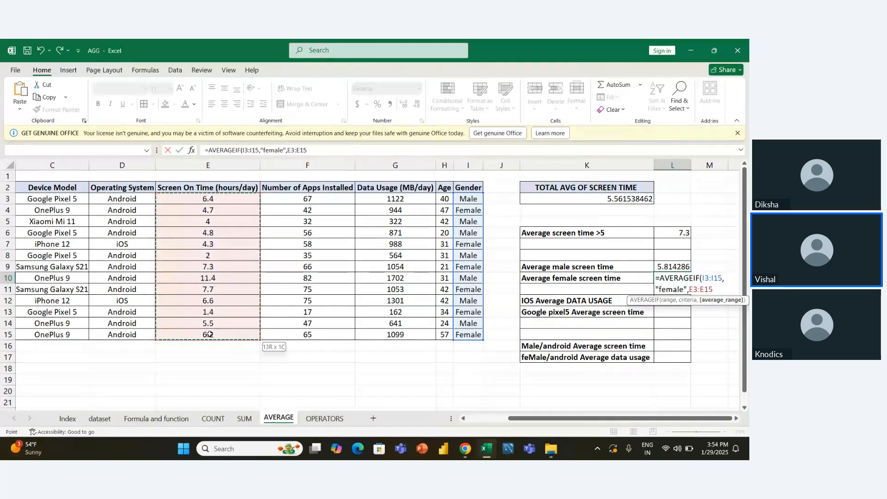
key(Return)
- Calculate the iOS average data usage in L12 with =AVERAGEIF(D3:D15,"ios",G3:G15)
key(Return)
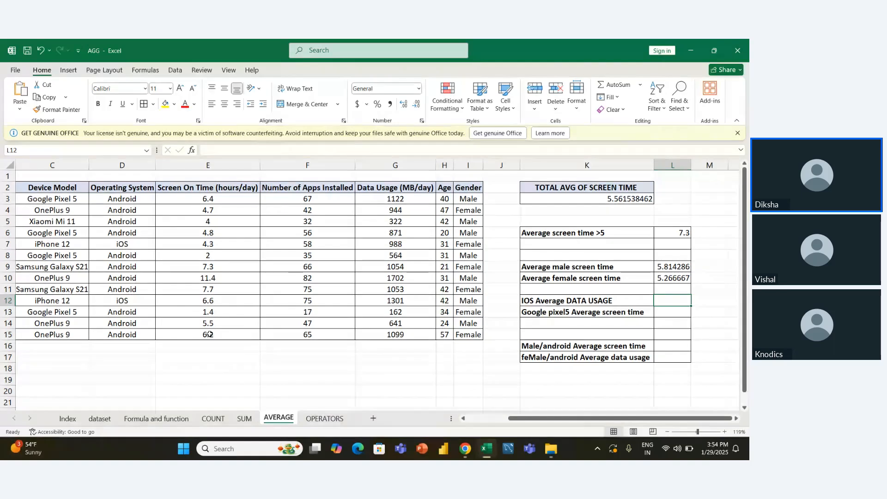
text(=)
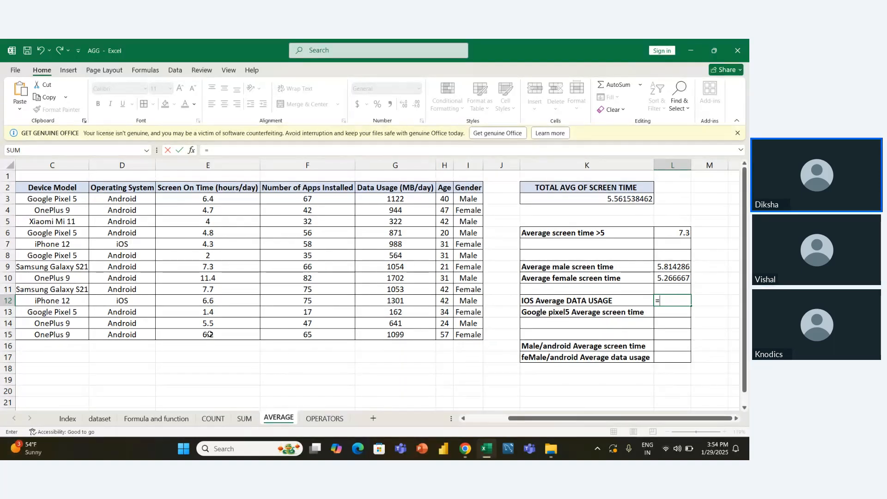
text(av)
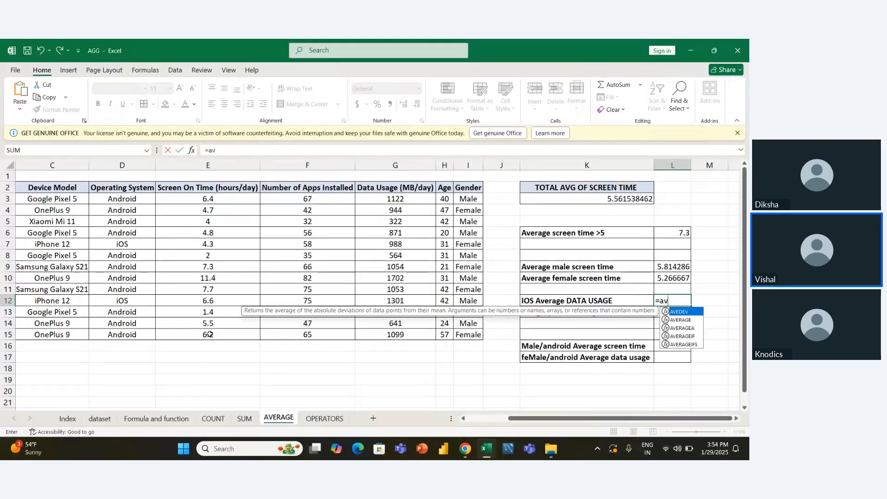
key(Down)
key(Down)
key(Down)
key(Tab)
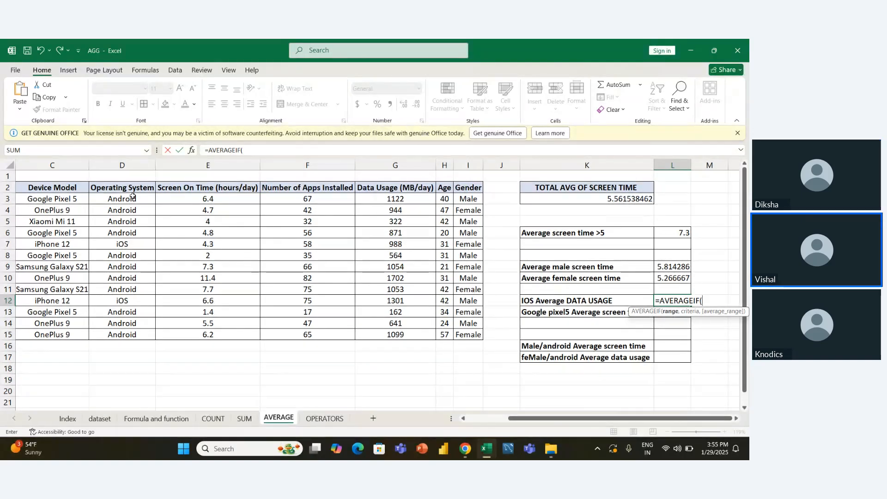
drag(135, 199, 135, 333)
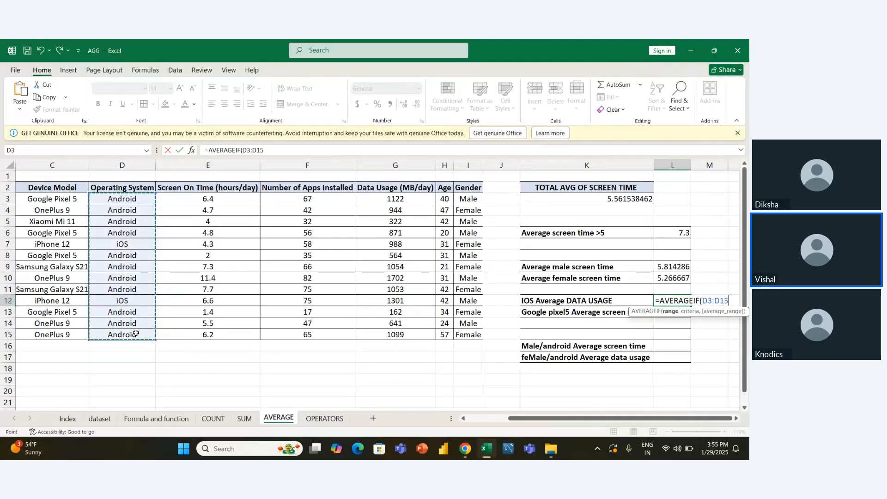
text(,)
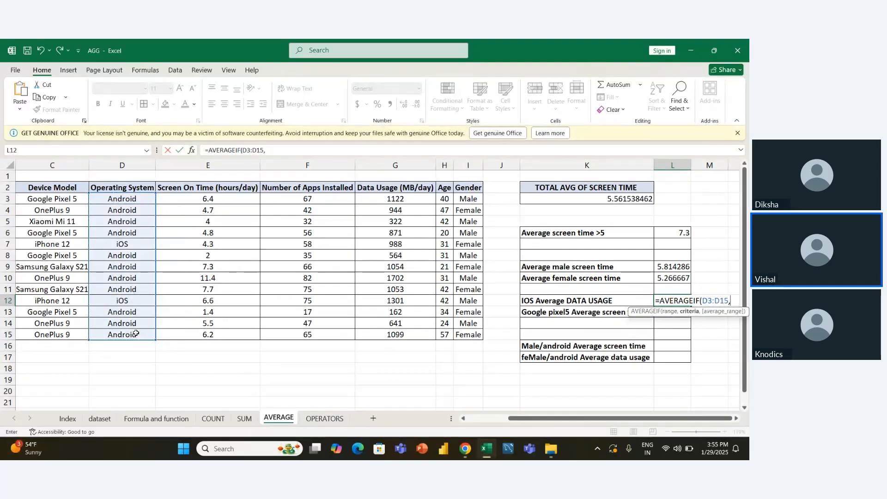
text(")
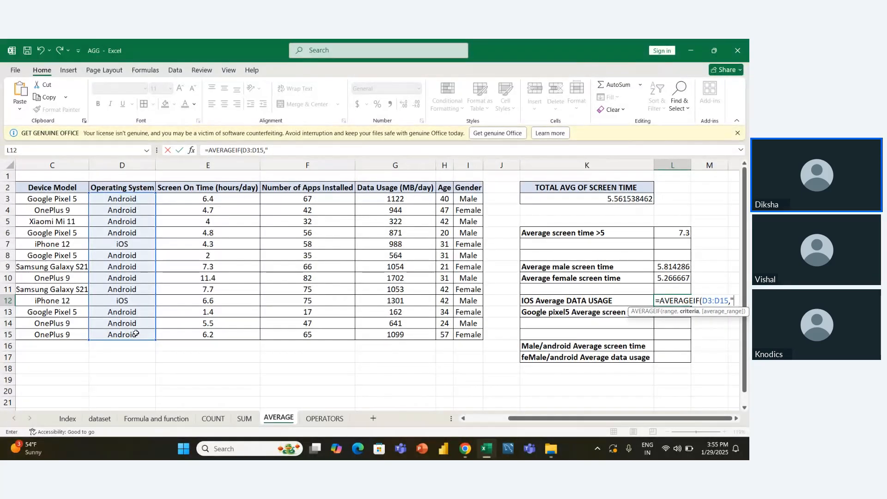
text(ios")
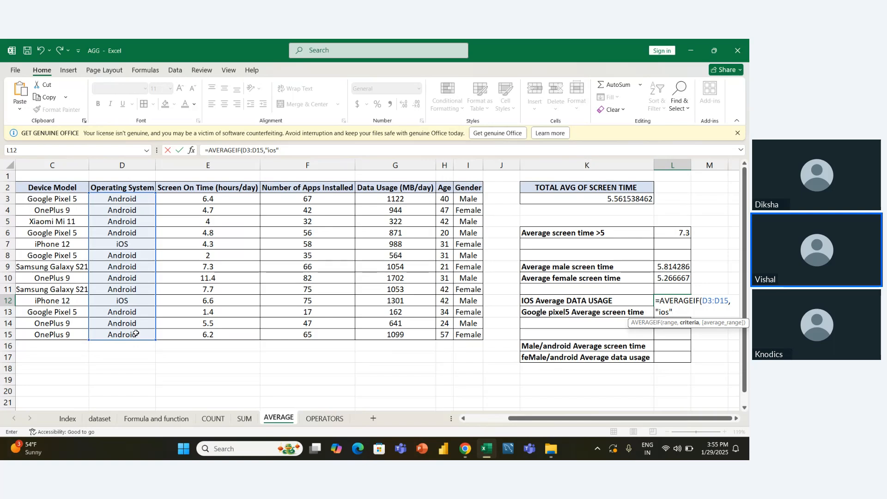
text(,)
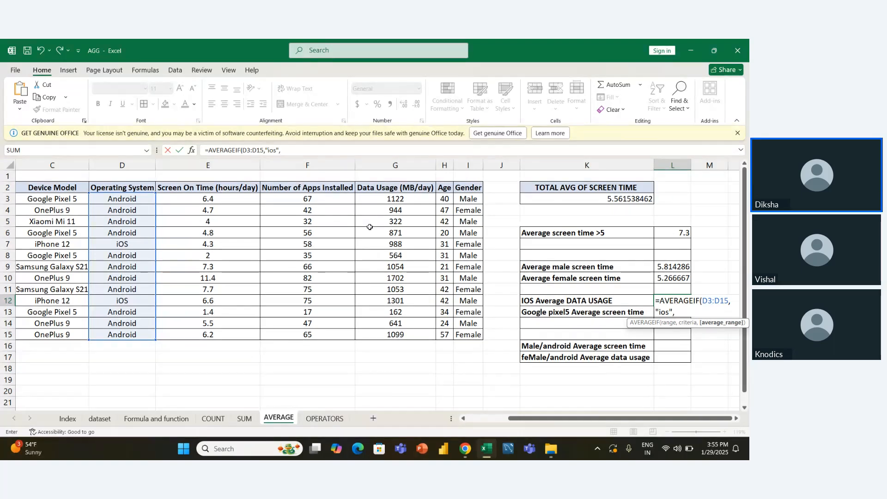
drag(384, 196, 392, 336)
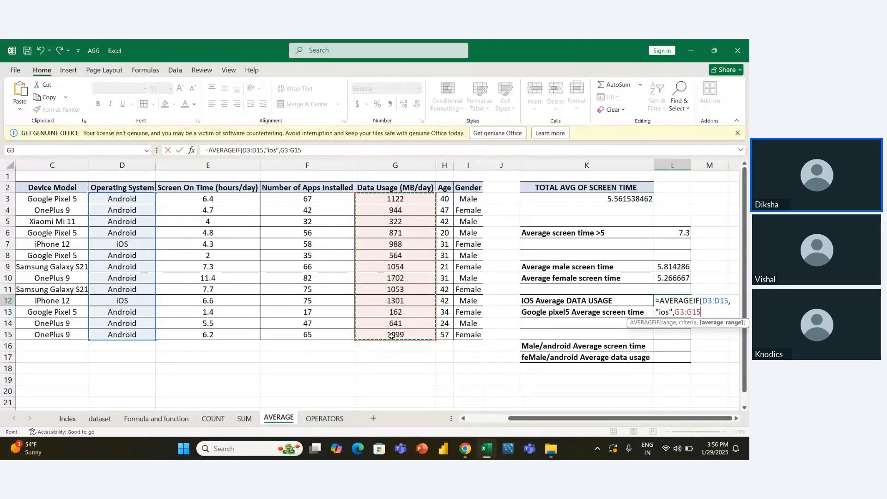
key(Return)
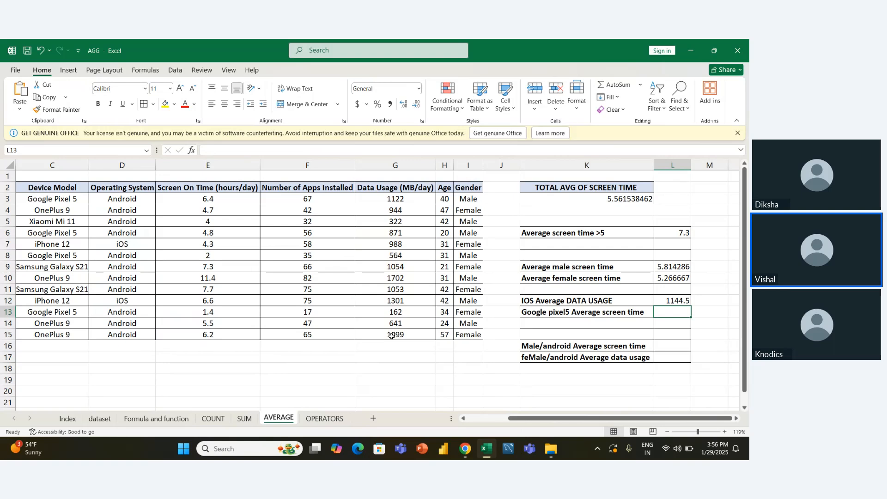
key(Down)
key(Down)
key(Down)
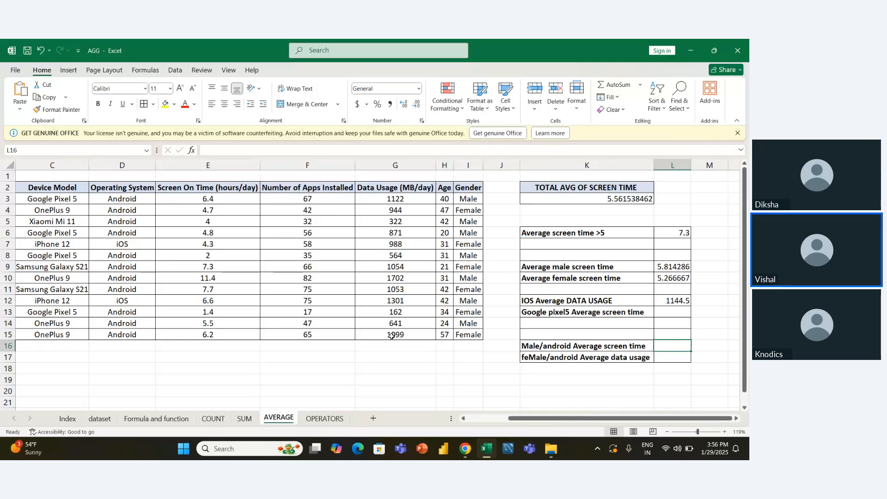
click(535, 350)
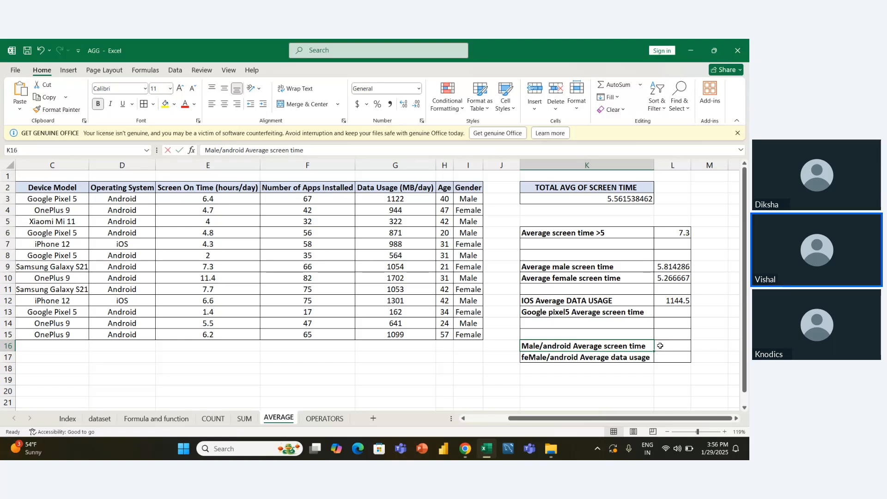
text(=)
key(Escape)
- Start an AVERAGEIFS formula in L16 for the male/Android average screen time, using E3:E15 as the average range
click(660, 345)
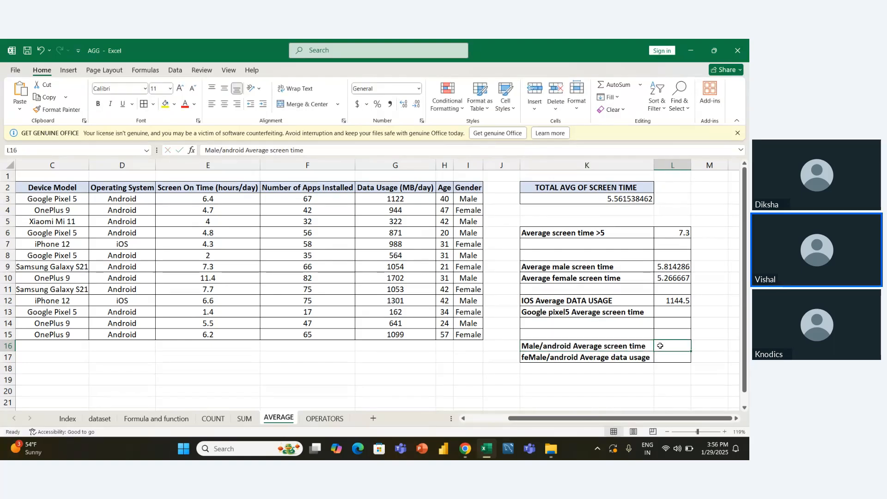
text(=av)
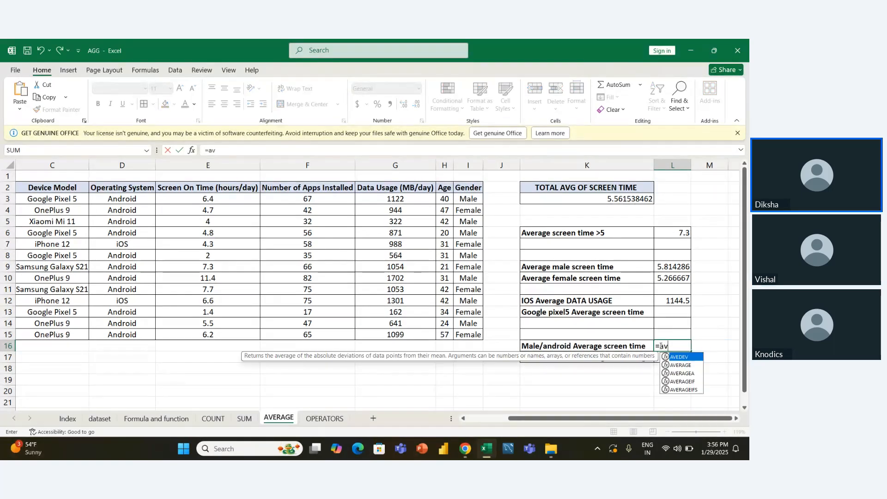
key(Down)
key(Down)
key(Down)
key(Down)
key(Tab)
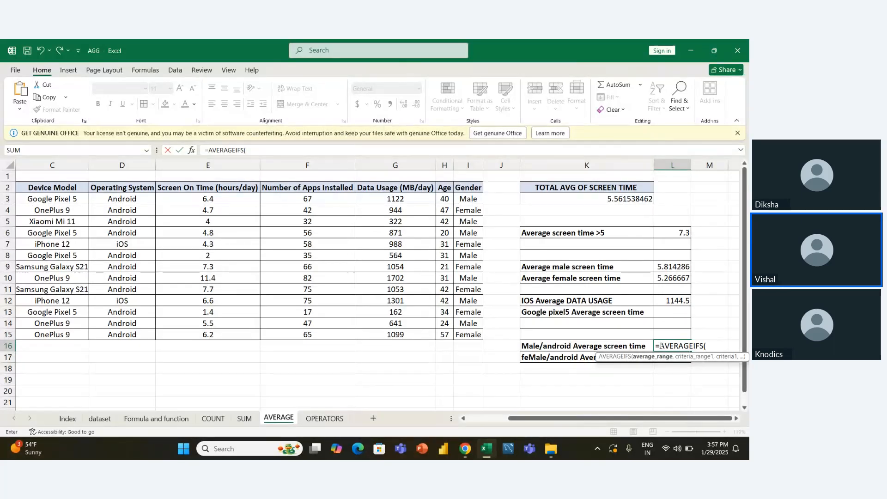
drag(238, 197, 230, 333)
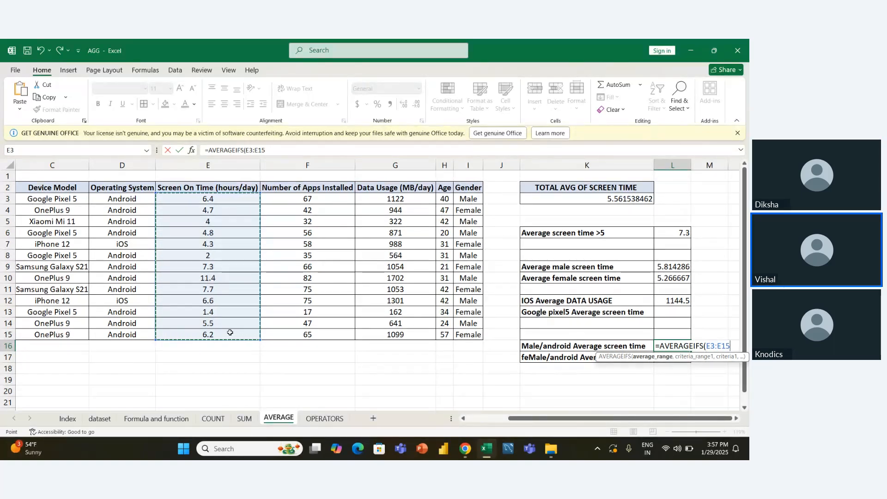
text(,)
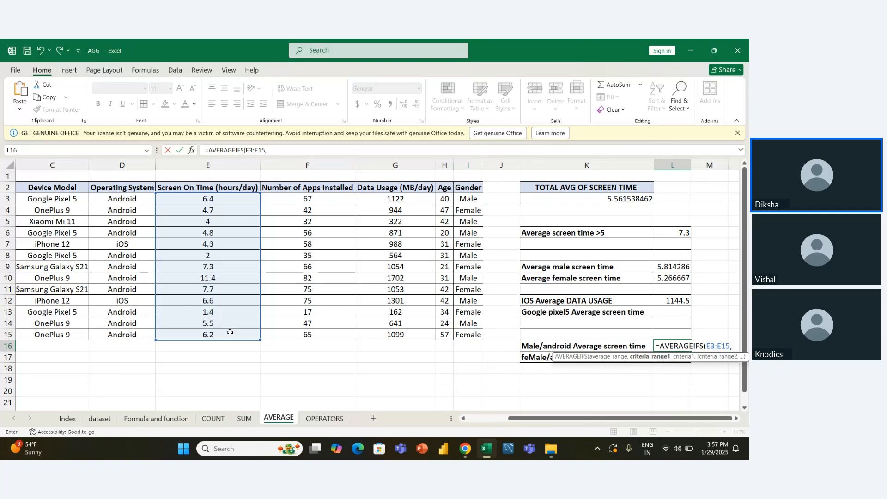
- Complete the L16 formula with the criteria pairs I3:I15,"male" and D3:D15,"android"
drag(460, 198, 467, 331)
text(,)
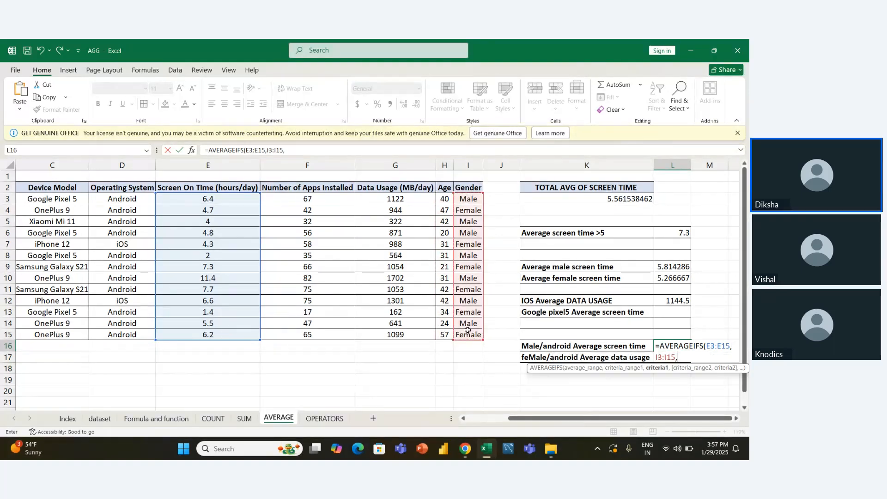
text("mal)
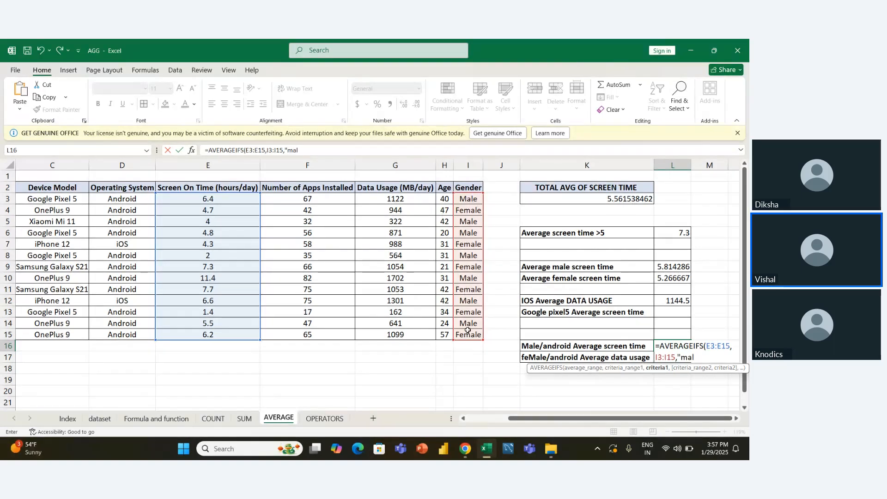
text(e",)
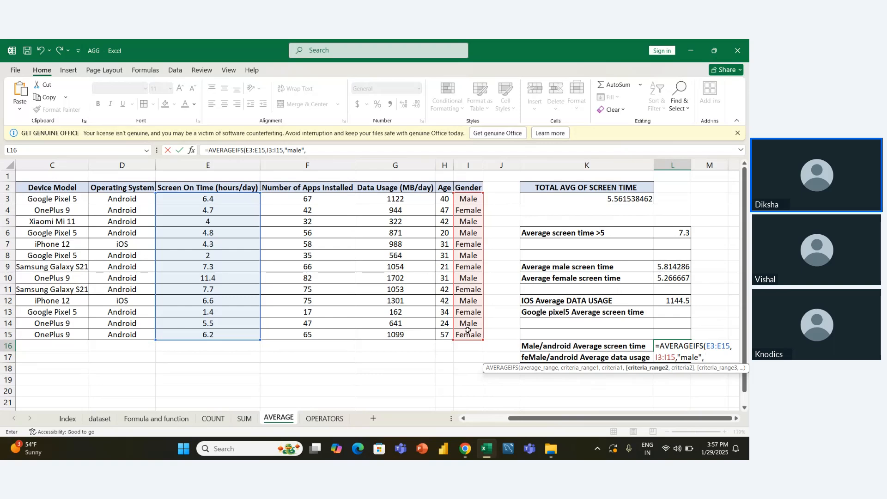
drag(124, 200, 144, 336)
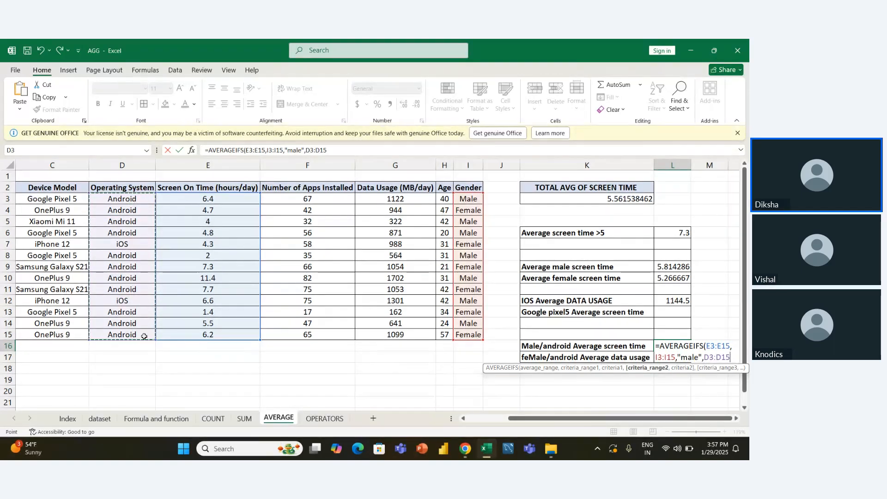
text(,")
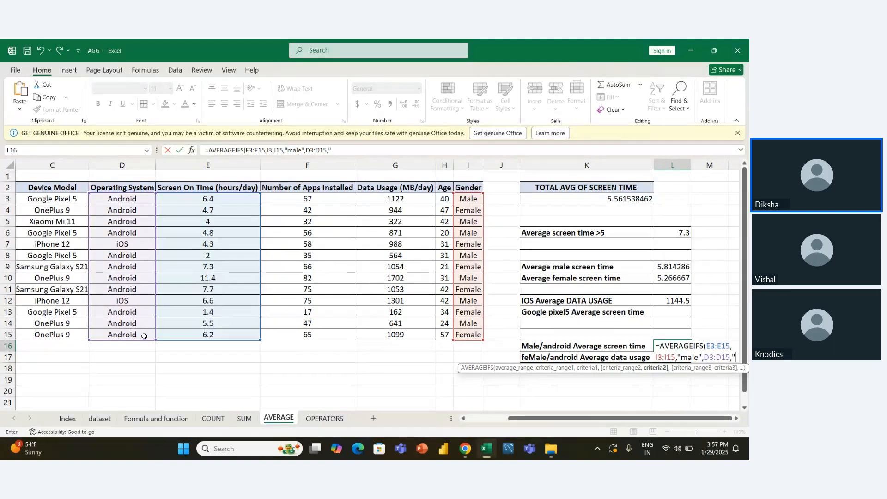
text(and)
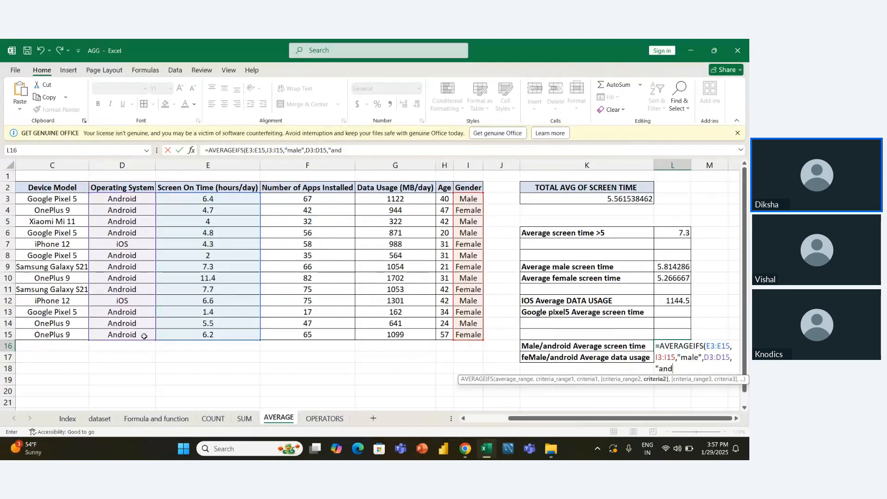
text(roi)
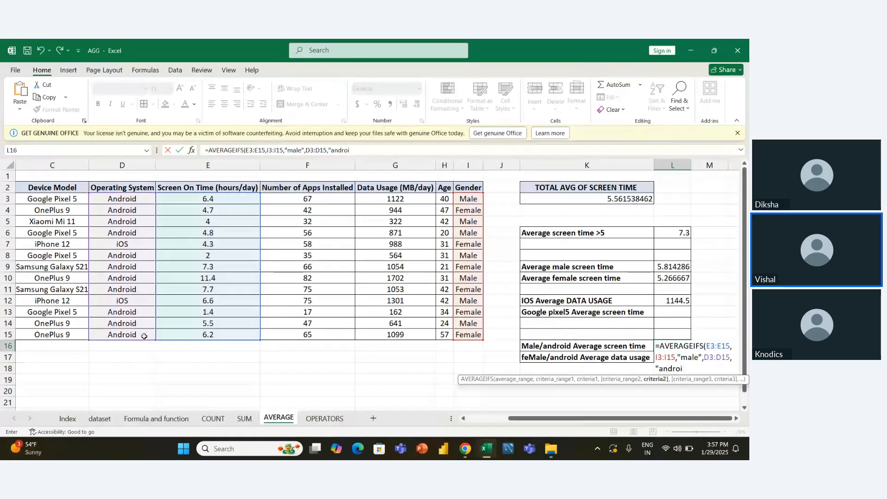
text(d")
key(Return)
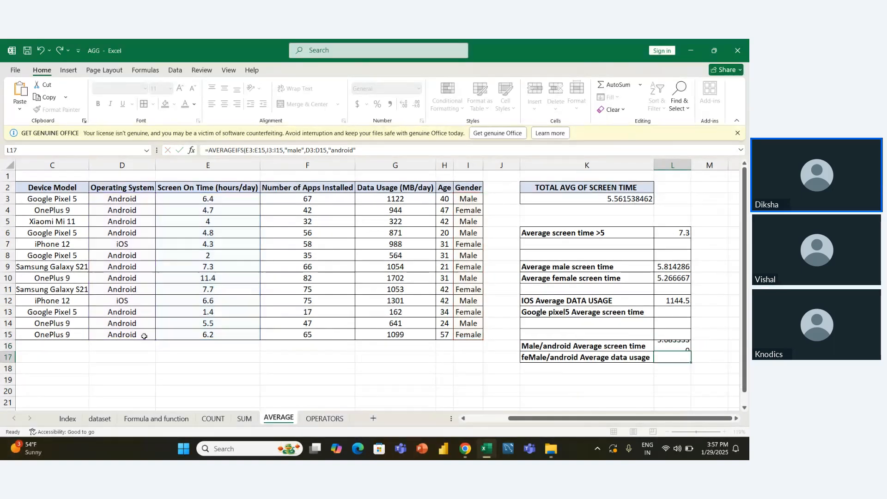
key(Up)
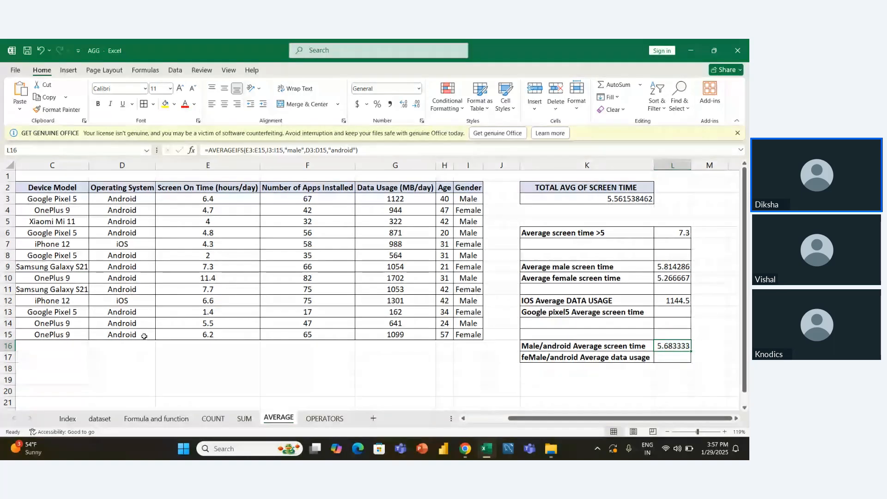
key(Down)
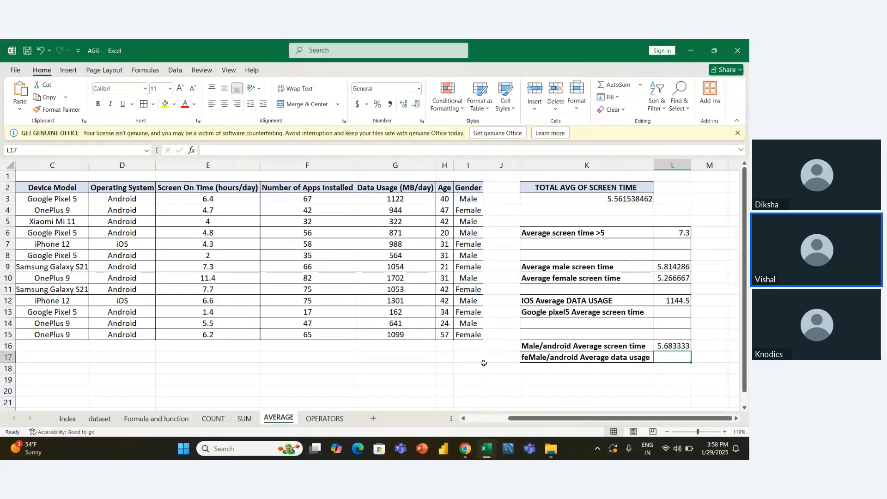
- Go to the COUNT sheet and select device models C3:C15 to check how many cells contain data
click(460, 370)
click(391, 386)
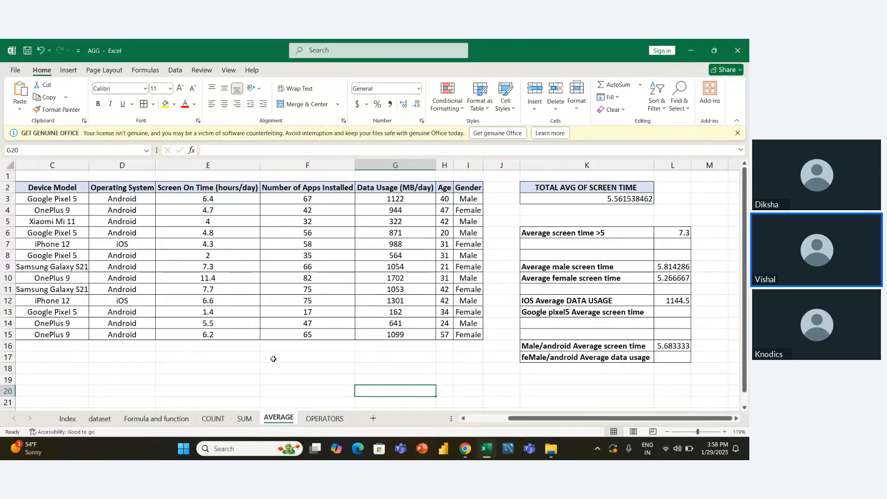
scroll(171, 354, left, 2)
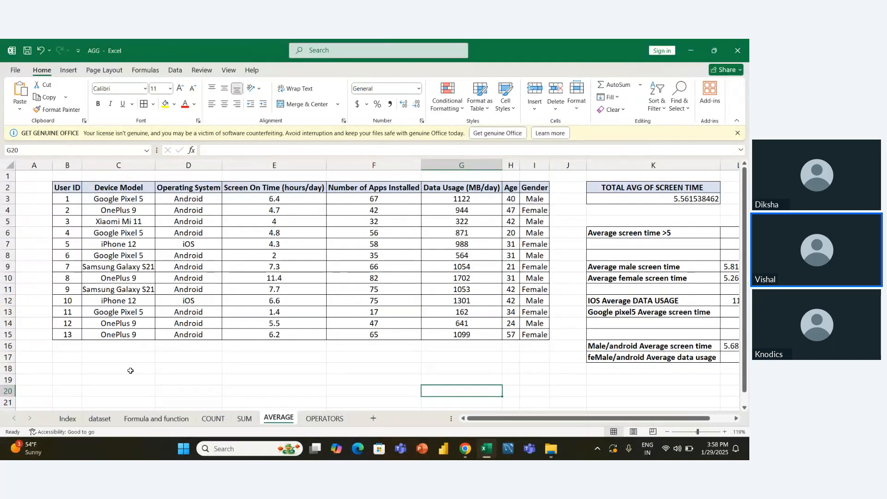
click(216, 421)
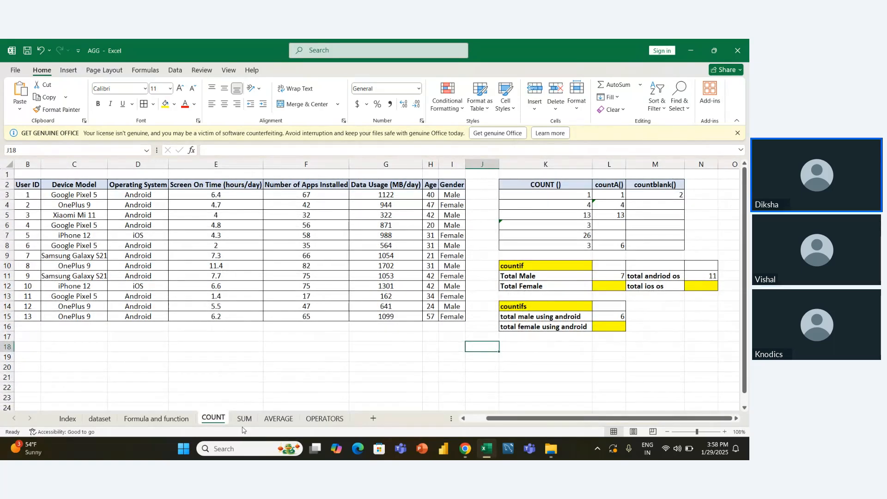
scroll(88, 332, left, 2)
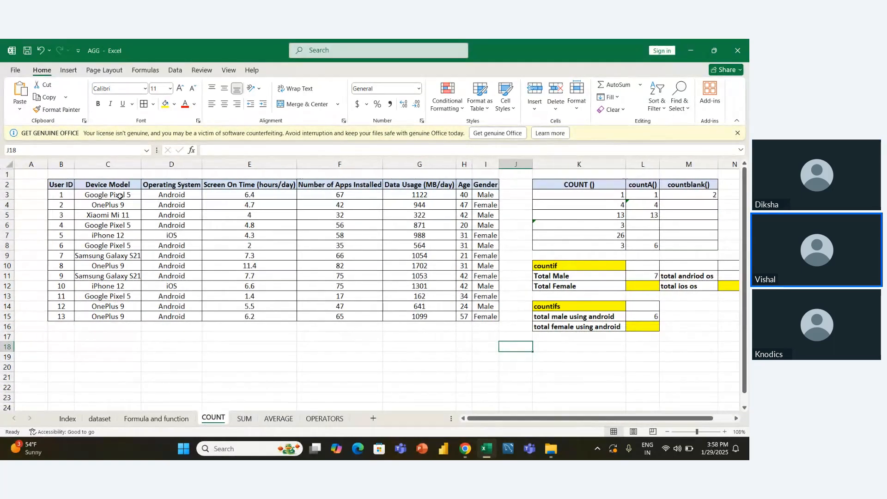
drag(120, 196, 126, 321)
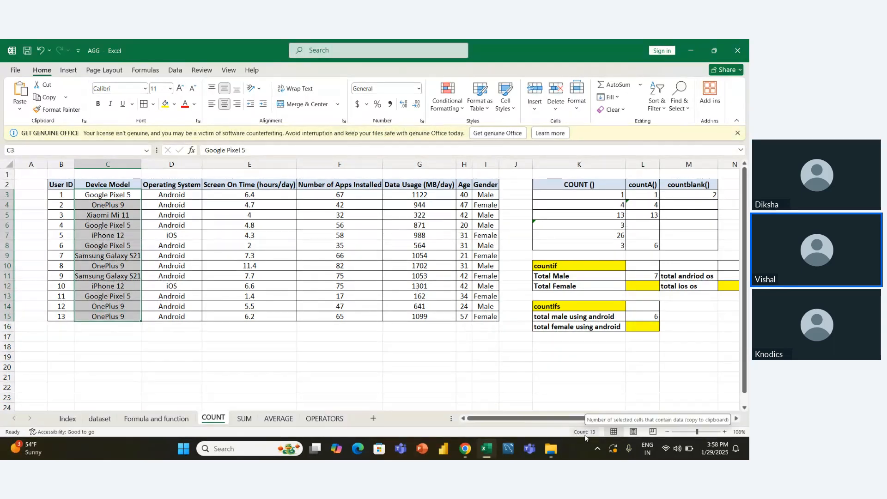
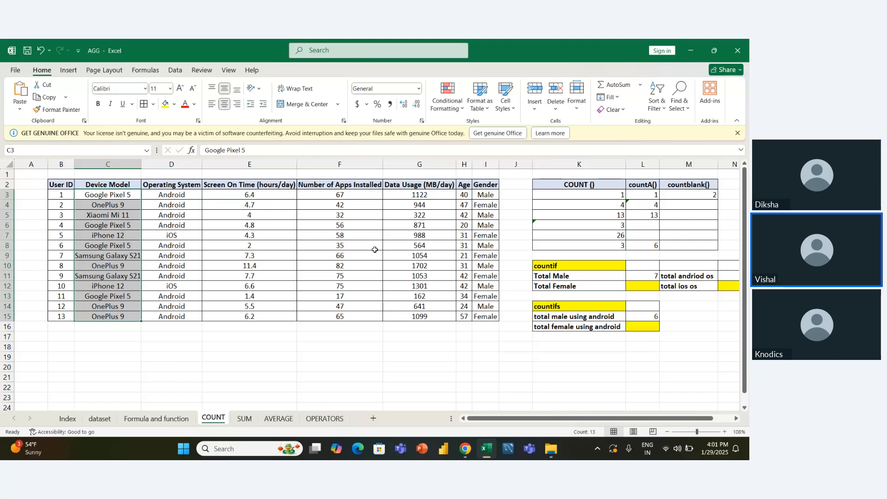
key(Left)
key(Right)
key(Right)
key(Left)
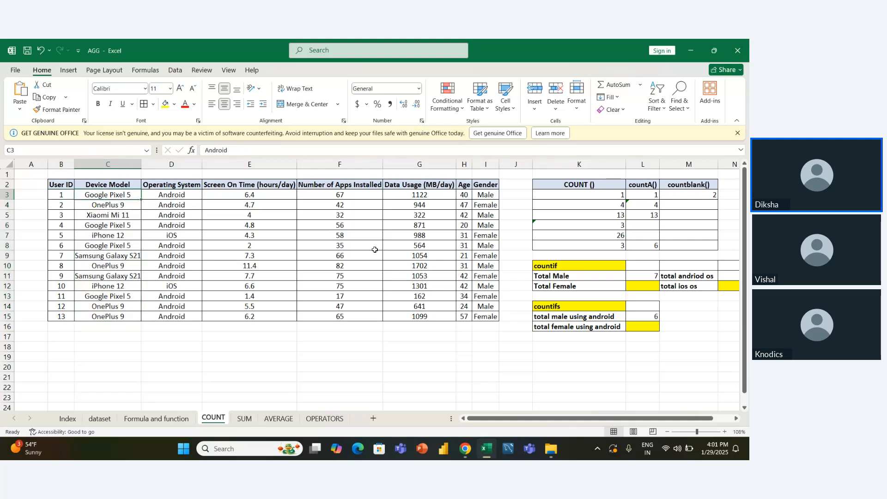
key(Right)
key(Right)
key(Right)
key(Right)
key(Left)
key(Left)
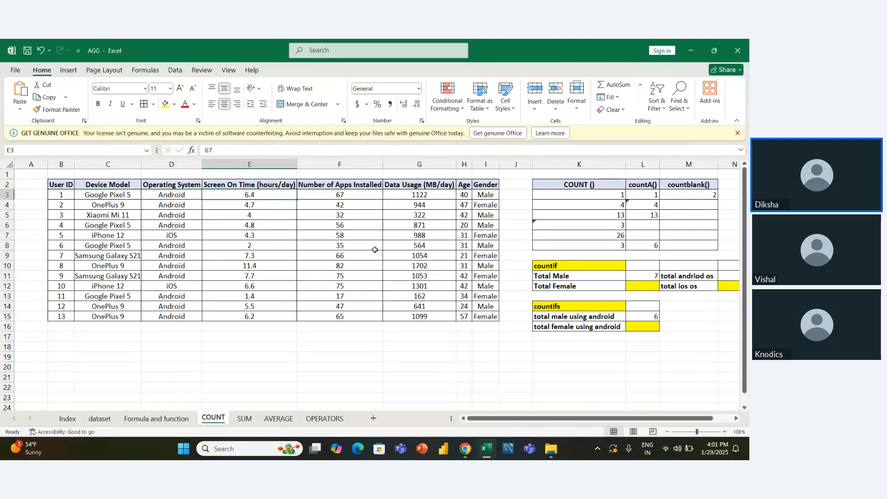
key(Left)
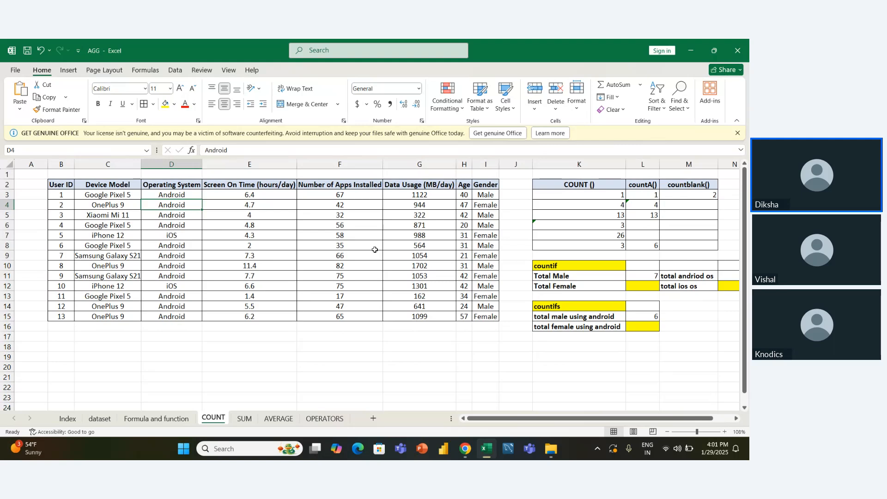
key(Down)
key(Down)
key(Down)
key(Down)
key(Down)
key(Down)
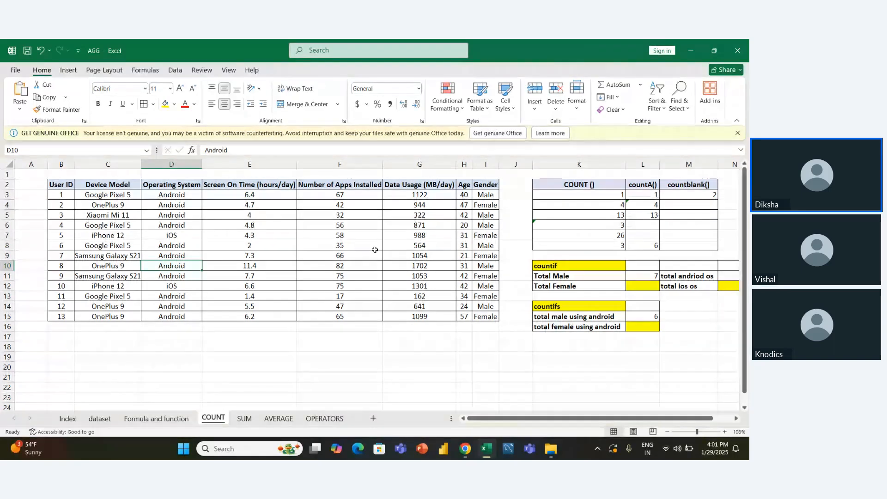
key(Right)
key(Right)
key(Right)
key(Left)
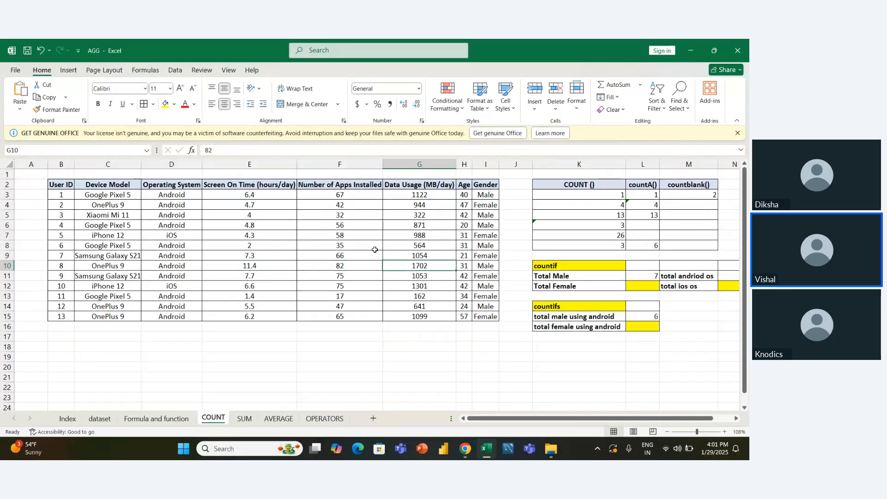
key(Right)
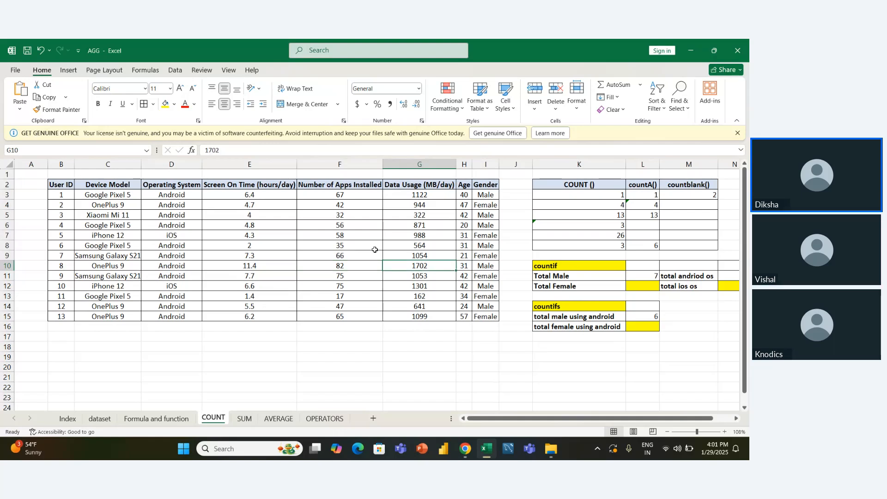
click(473, 340)
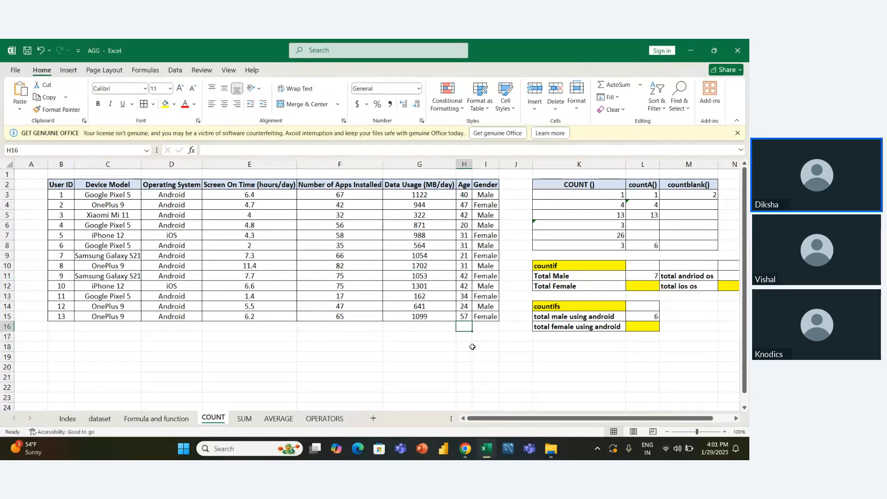
key(Up)
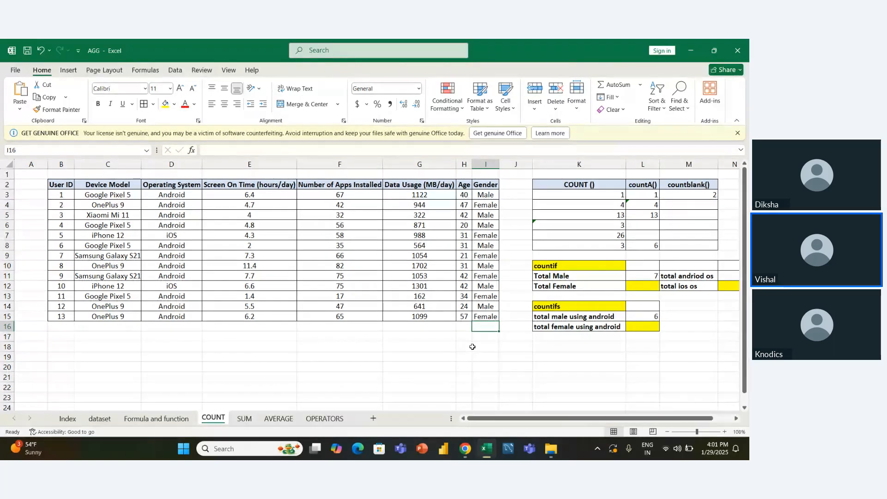
key(Right)
key(Right)
key(Right)
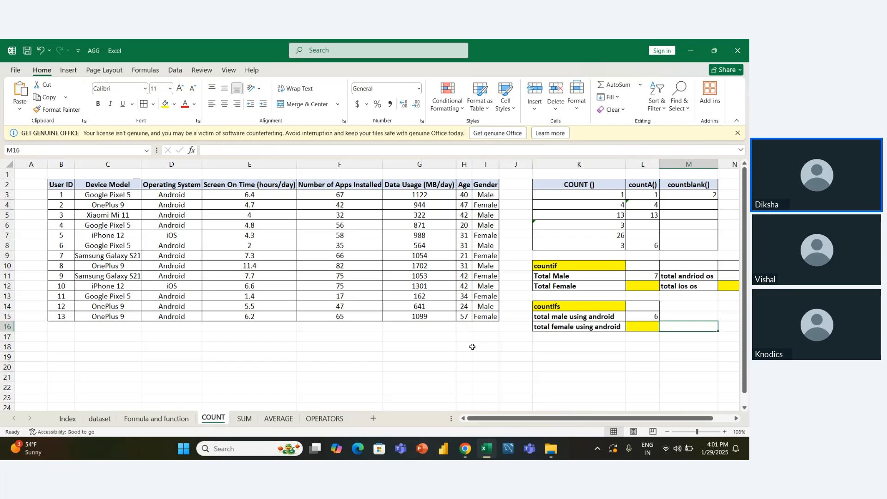
key(Left)
key(Left)
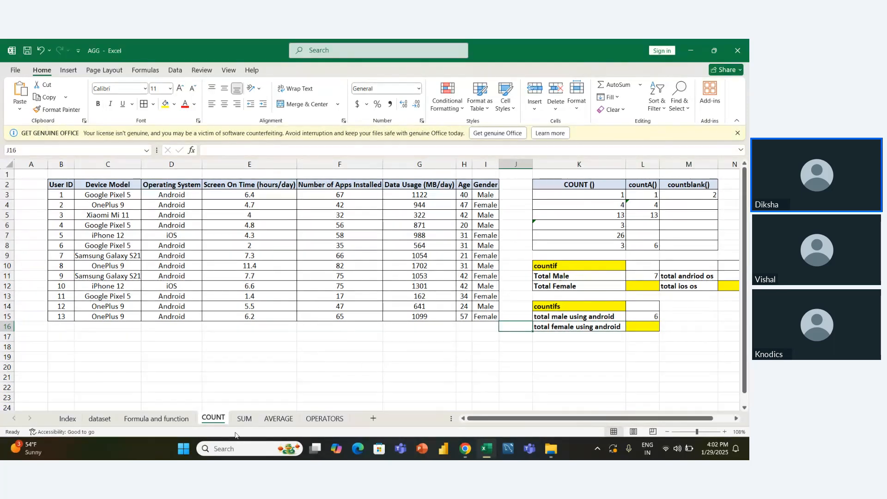
- Move the SUM sheet so that it sits between the AVERAGE and OPERATORS sheets
click(245, 418)
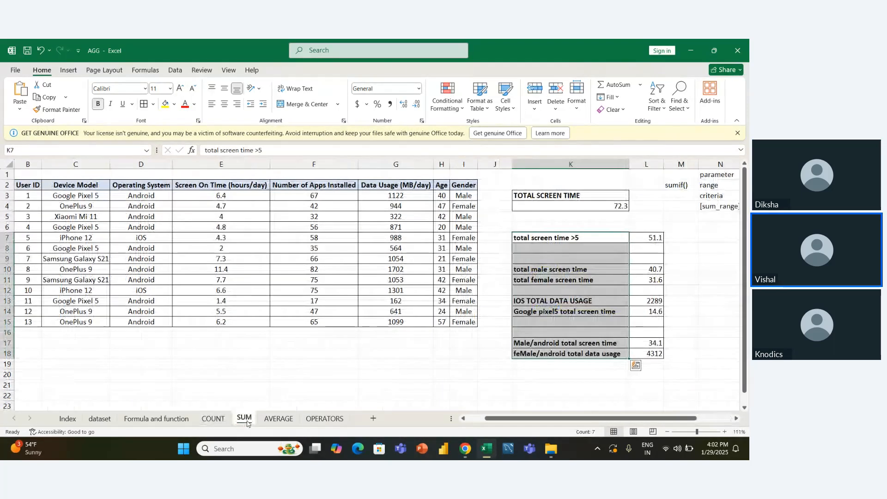
click(278, 418)
mouse_move(245, 418)
mouse_down()
mouse_move(211, 419)
mouse_move(301, 420)
mouse_up()
click(257, 355)
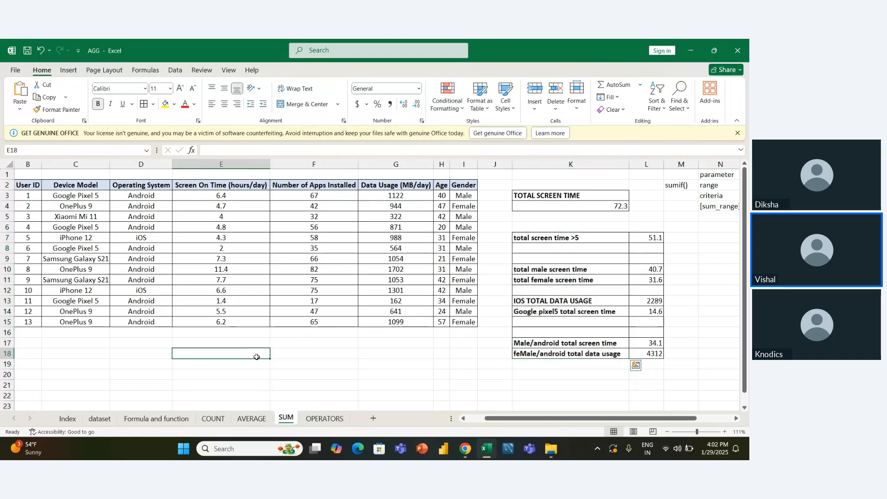
key(Up)
key(Up)
key(Up)
key(Left)
key(Left)
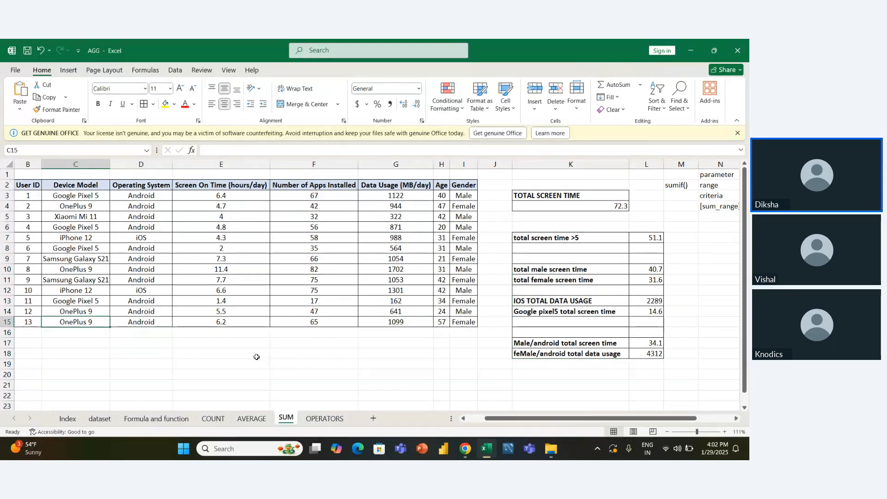
key(Up)
key(Up)
key(Up)
key(Up)
key(Up)
key(Up)
key(Up)
key(Up)
key(Up)
key(Right)
key(Right)
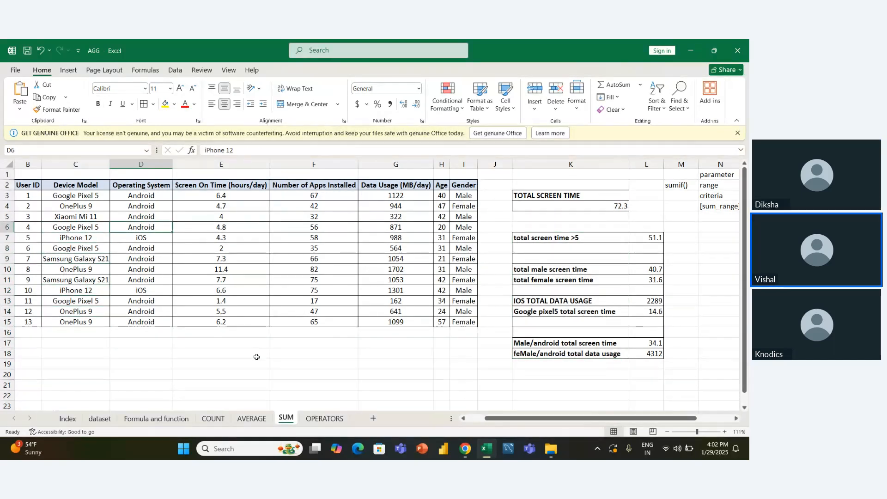
- Select the Number of Apps Installed values F3:F15 to check their average, count and sum
key(Up)
key(Up)
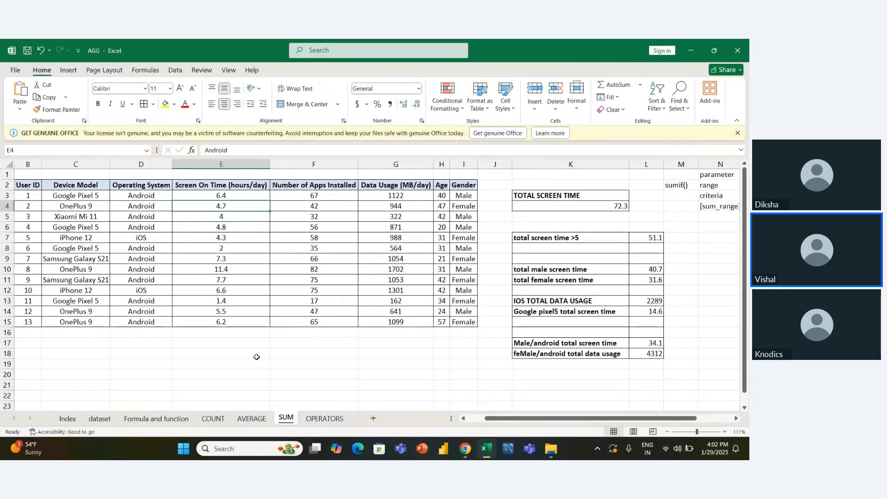
key(Up)
key(Right)
key(ctrl+shift+Down)
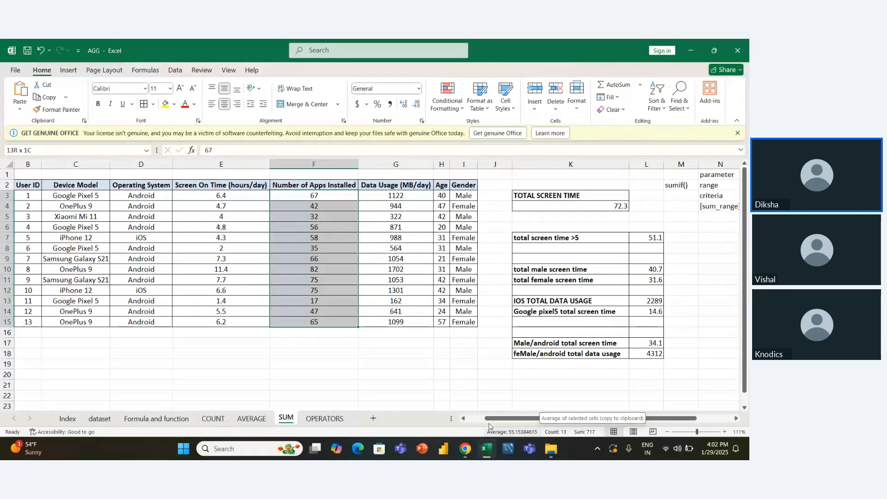
click(398, 391)
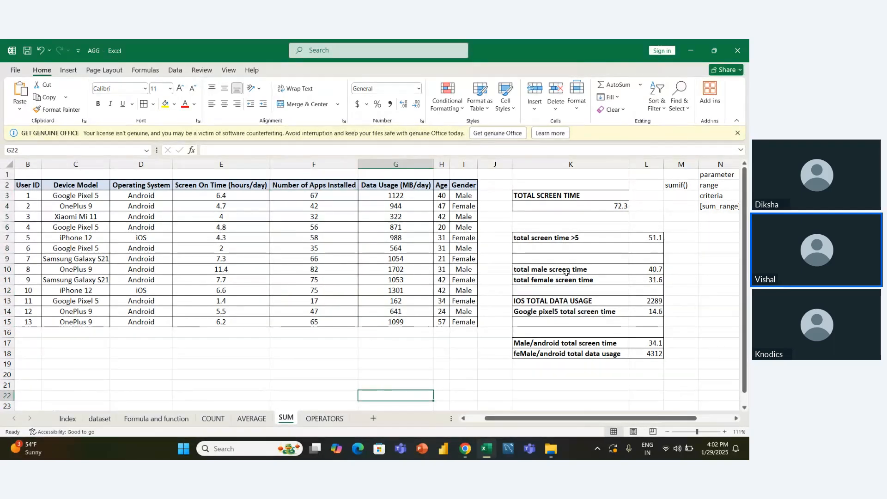
- Select the conditional totals block K7:L18 to review its labels and results
drag(566, 272, 568, 364)
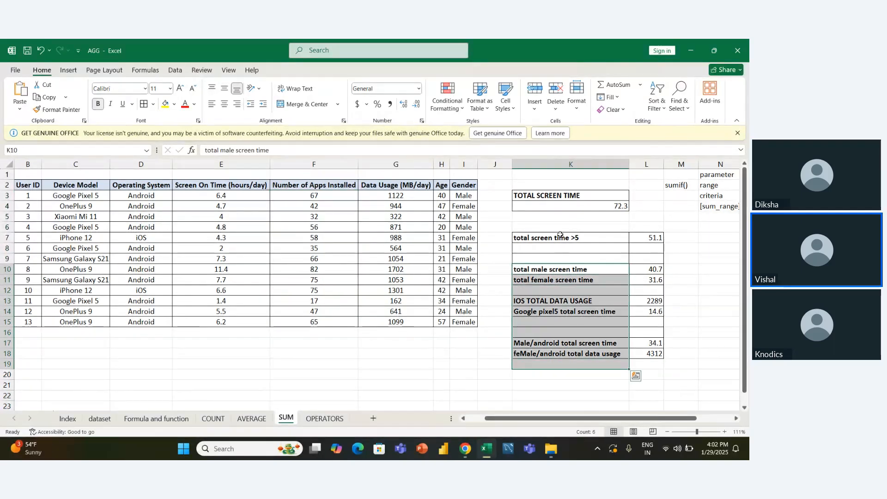
drag(560, 235, 636, 353)
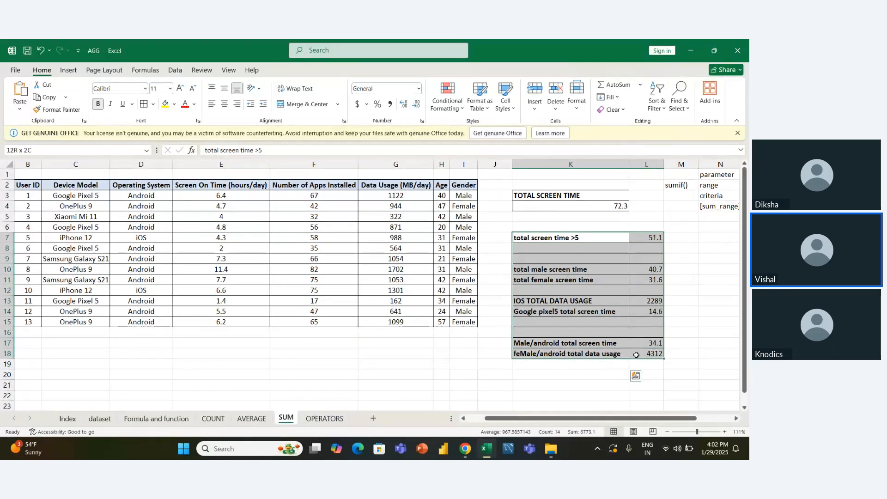
click(387, 363)
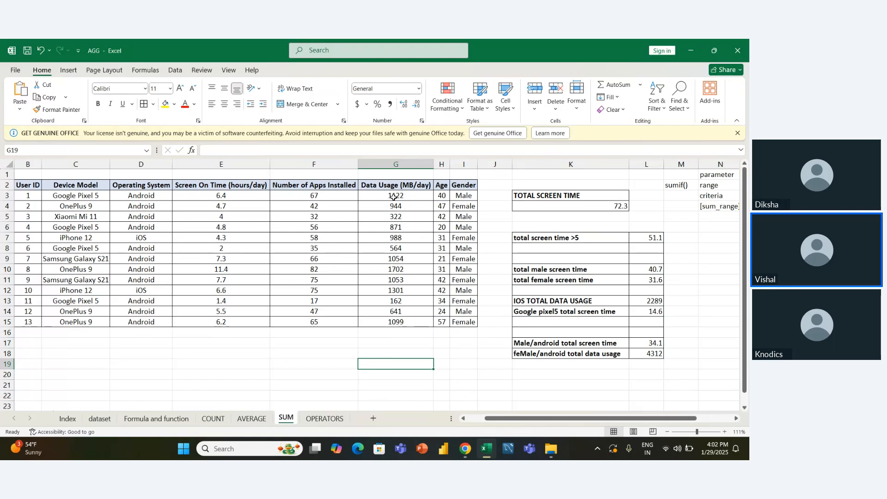
- Select the Data Usage values G3:G15 to check their sum without a formula
drag(397, 194, 396, 320)
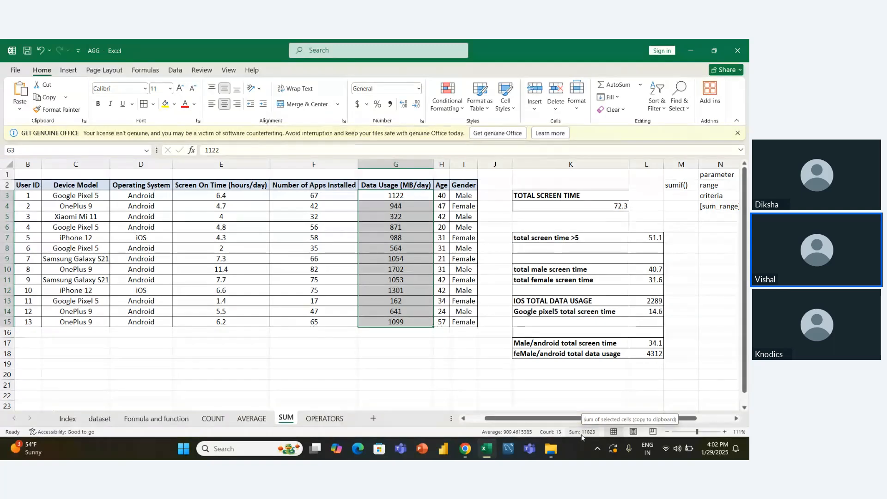
click(516, 385)
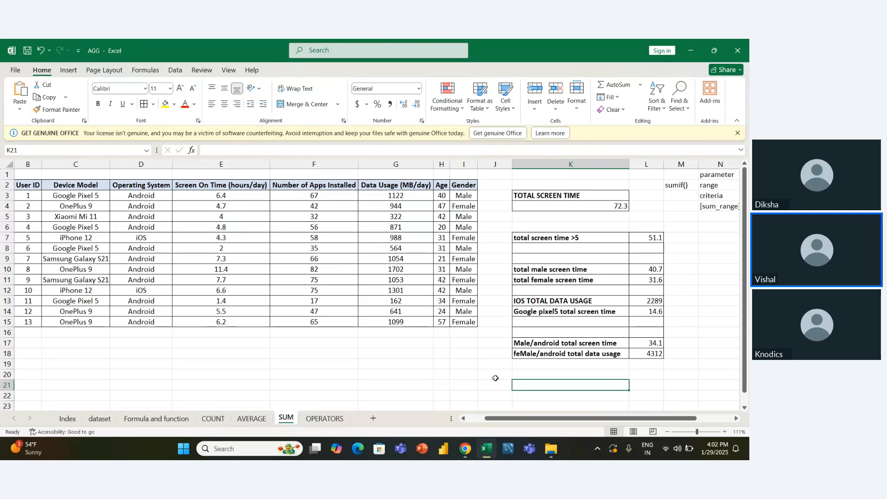
click(396, 364)
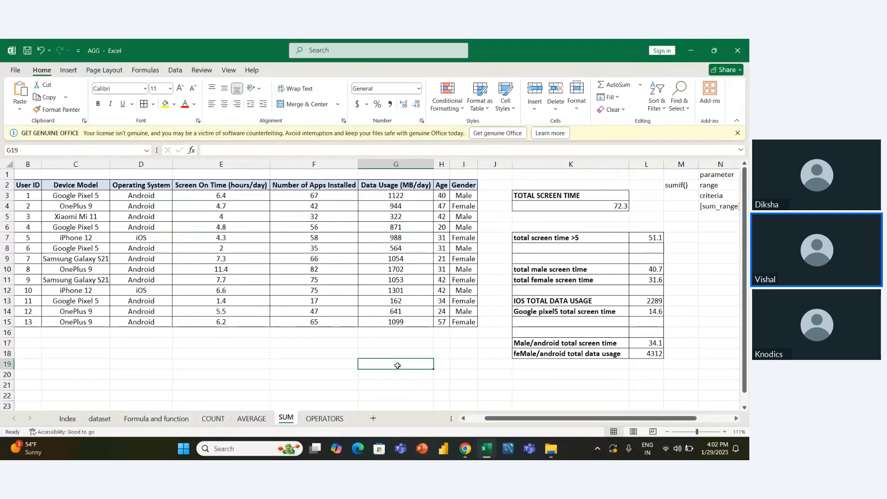
- Total the Screen On Time values E3:E15 in cell E16 with AutoSum
click(254, 331)
scroll(217, 336, left, 1)
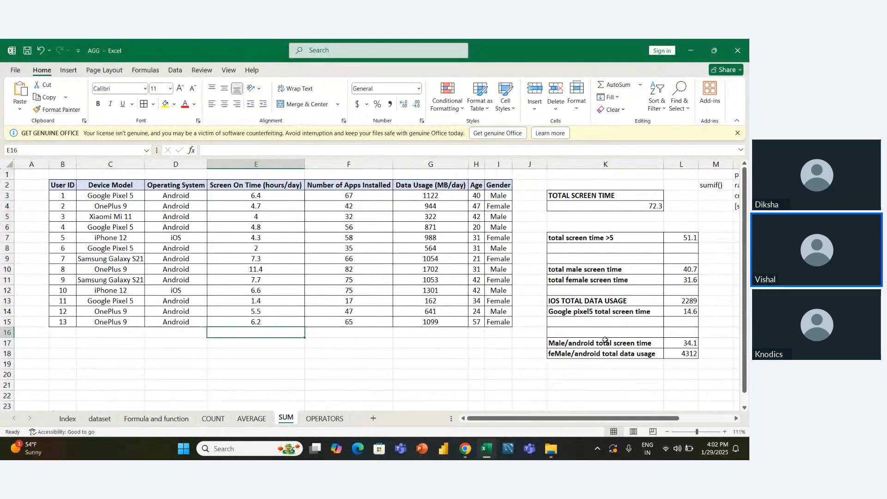
click(389, 354)
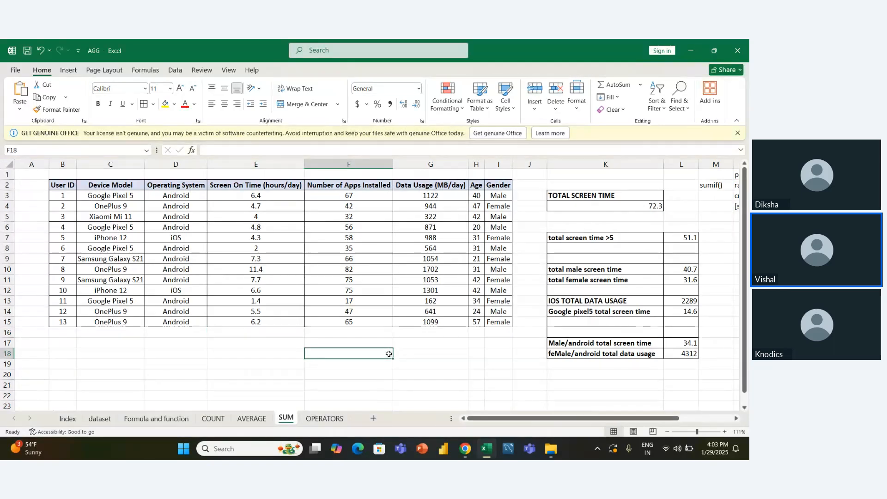
key(Left)
key(Up)
key(Up)
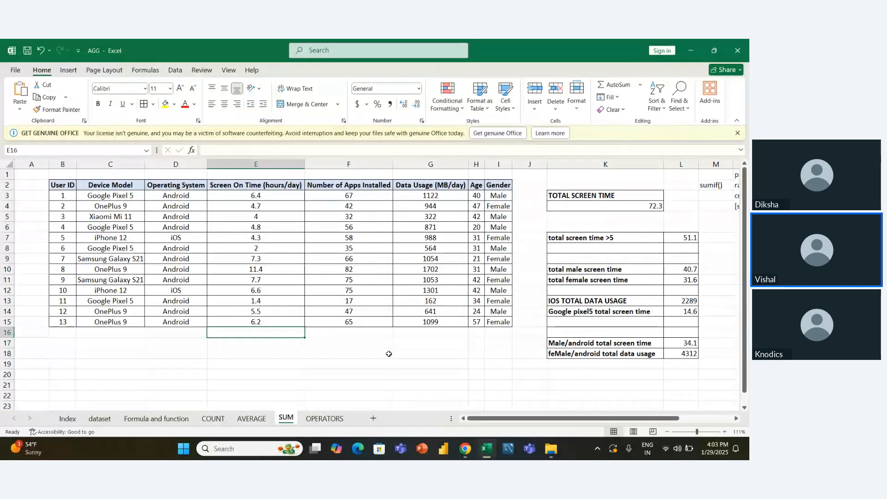
key(alt+equal)
key(Return)
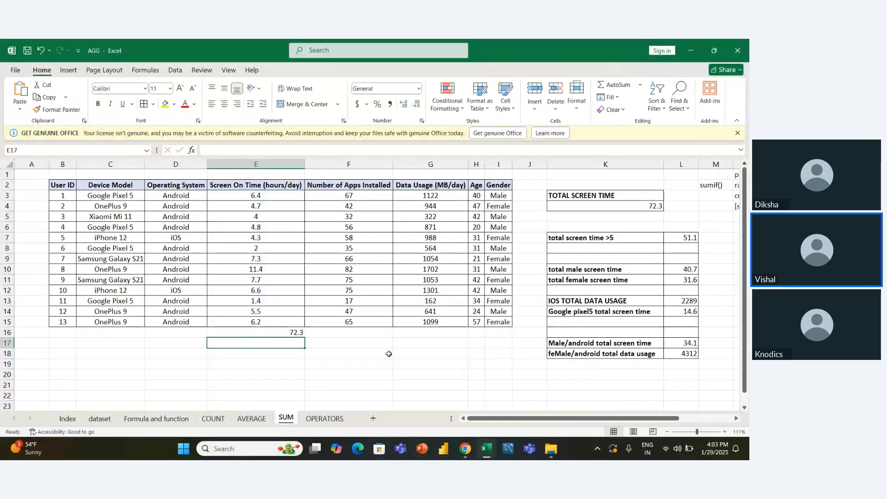
- Review the E16 formula and select E3:E15 to compare the column's sum with the total below it
key(Up)
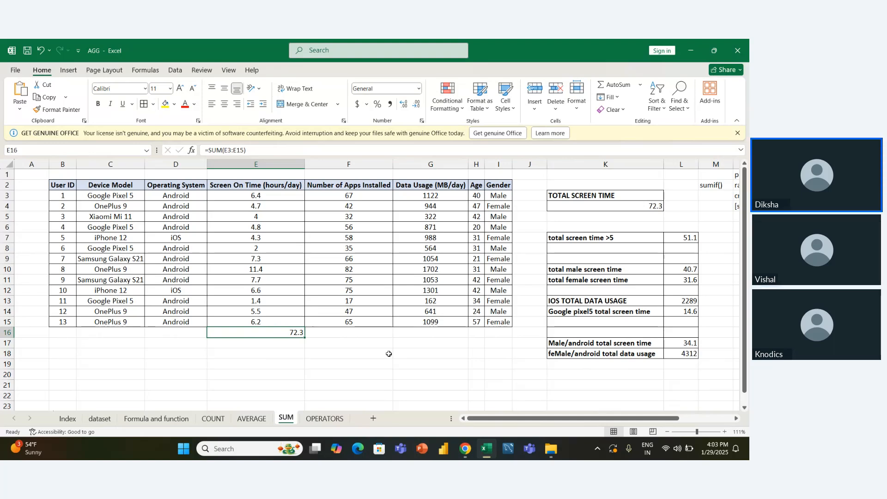
key(Up)
key(Up)
key(Up)
key(Up)
key(Up)
key(Up)
key(Up)
key(Up)
key(Up)
key(Up)
key(Up)
key(Up)
key(Up)
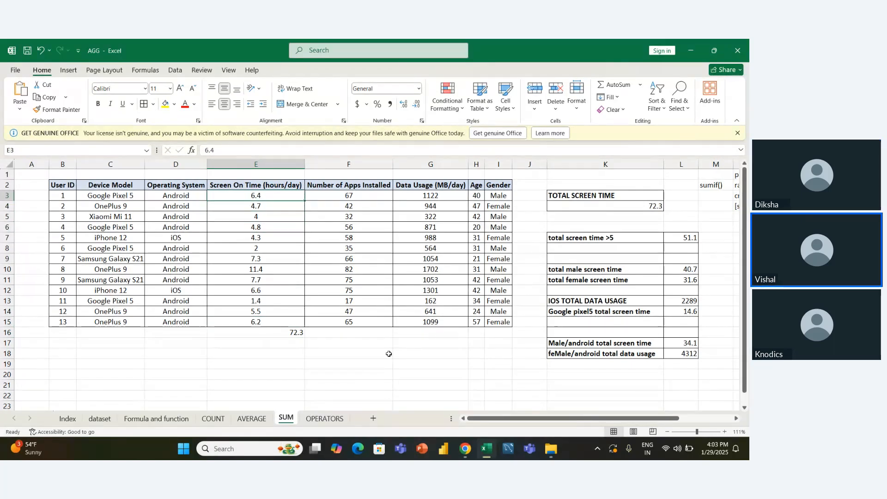
key(ctrl+shift+Down)
key(shift+Up)
key(shift+Down)
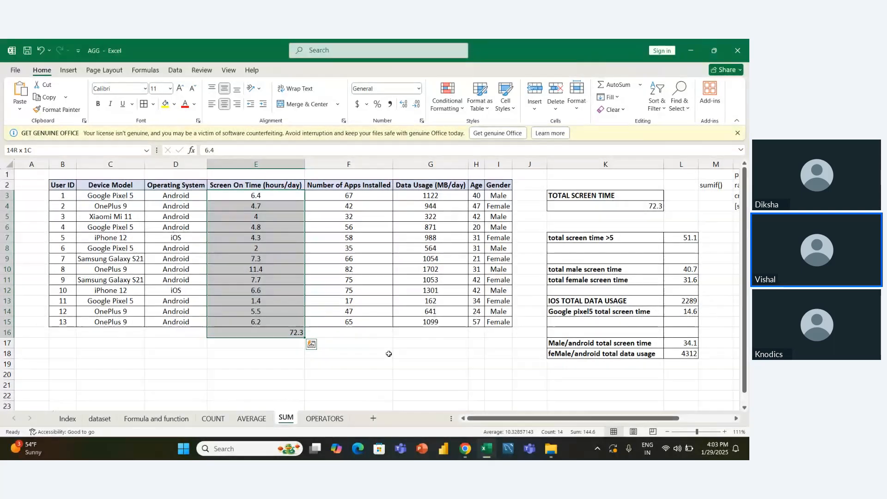
key(shift+Up)
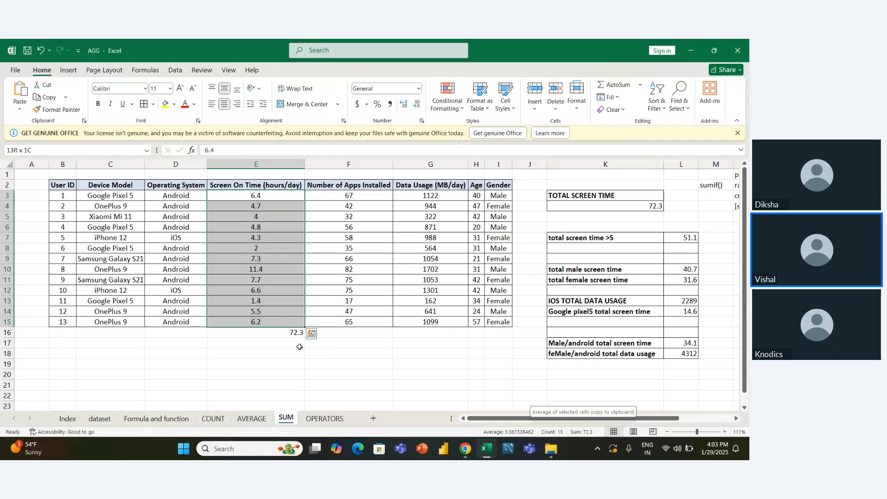
- Delete the Screen On Time total from cell E16
click(289, 335)
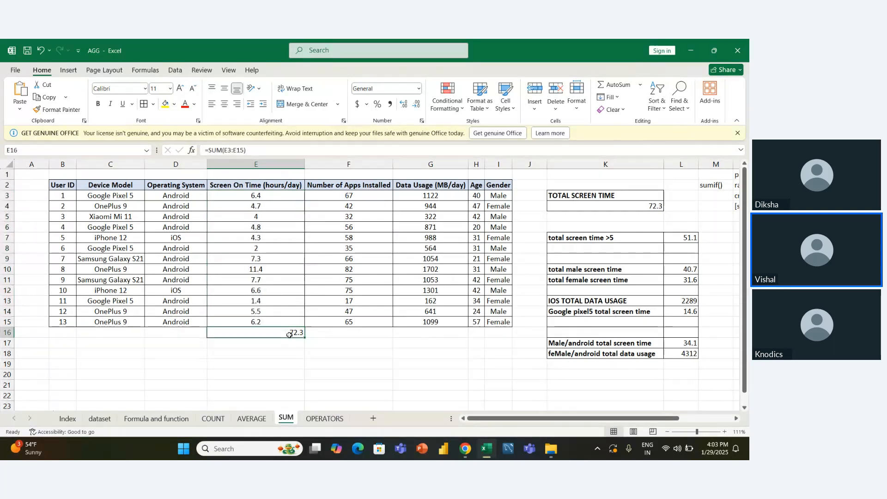
key(Left)
key(Up)
key(Right)
key(Right)
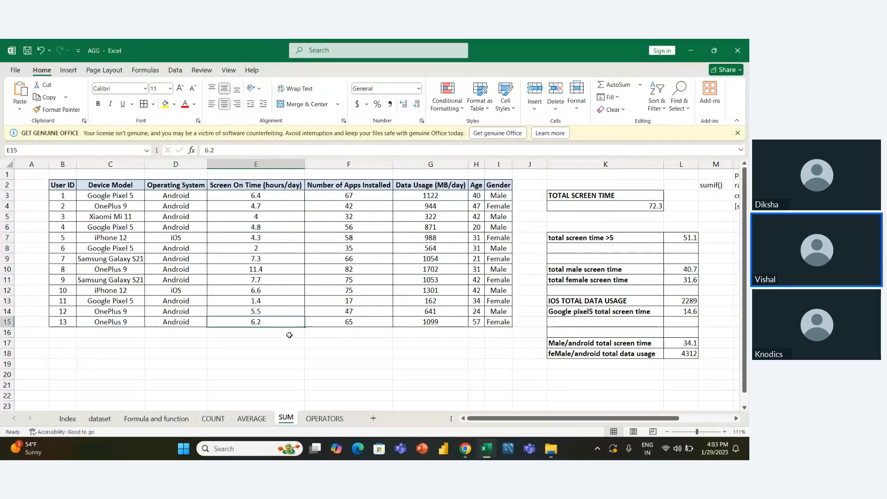
key(Left)
key(Right)
key(Right)
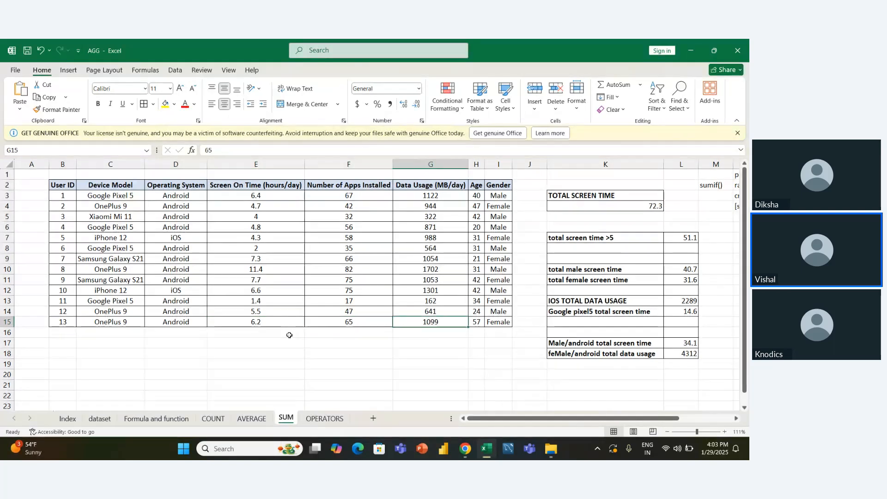
key(Left)
key(Left)
key(Right)
key(Right)
key(Left)
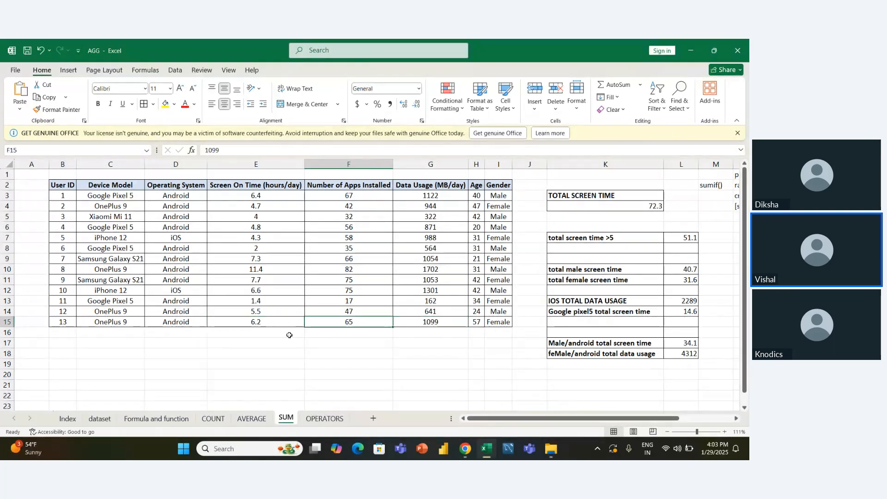
key(Left)
key(Left)
key(Left)
key(Left)
key(Right)
key(Right)
key(Right)
key(Right)
key(Right)
key(Right)
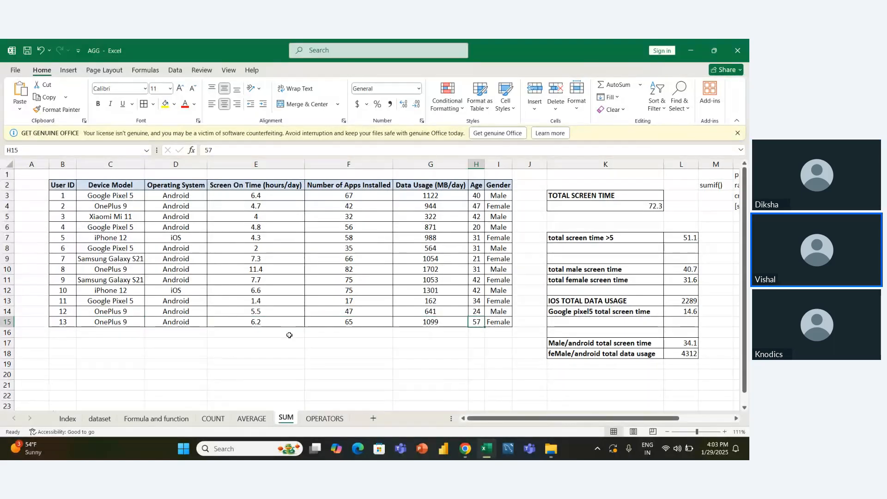
key(Right)
key(Right)
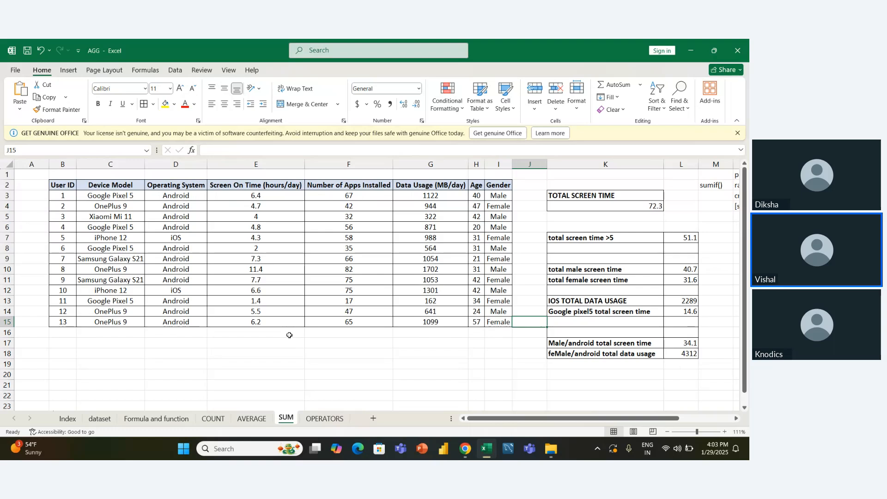
key(Right)
key(Right)
key(Right)
key(Right)
key(Right)
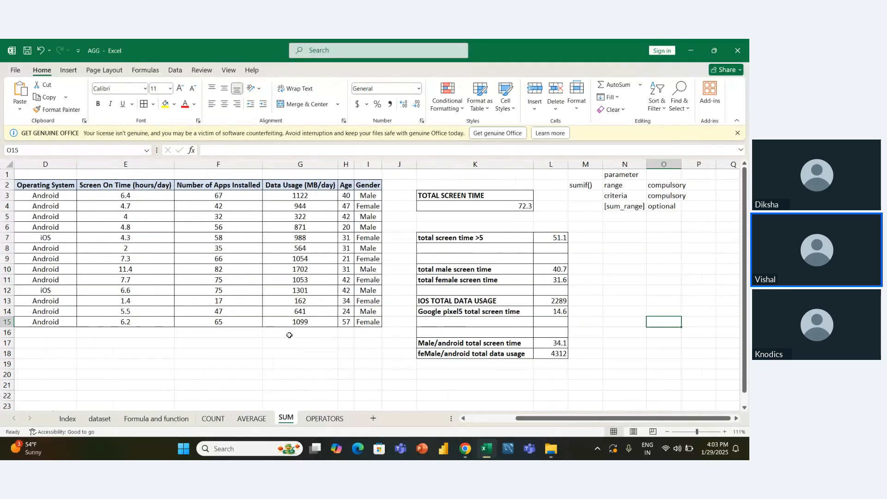
key(Left)
key(Left)
key(Down)
key(Left)
key(Down)
key(Left)
key(Down)
key(Left)
key(Down)
key(Left)
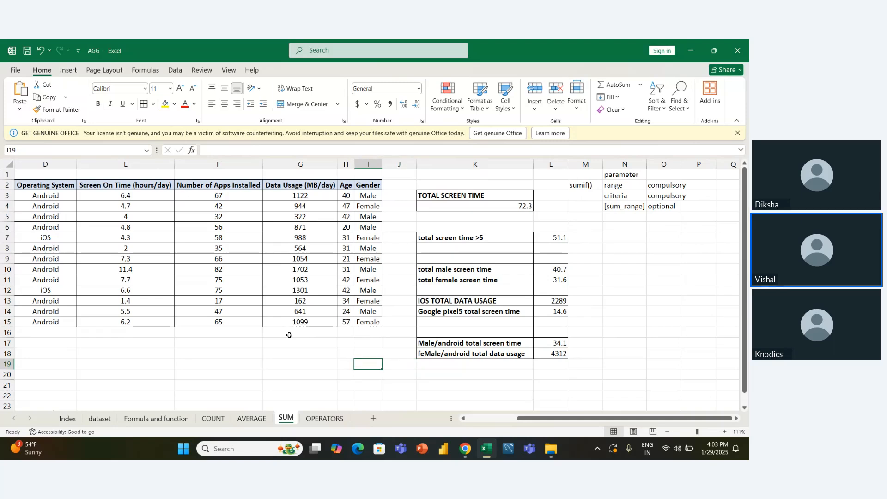
- Apply all borders to the sumif() parameter notes in M1:O4
key(Right)
key(Right)
key(Right)
key(Right)
key(Up)
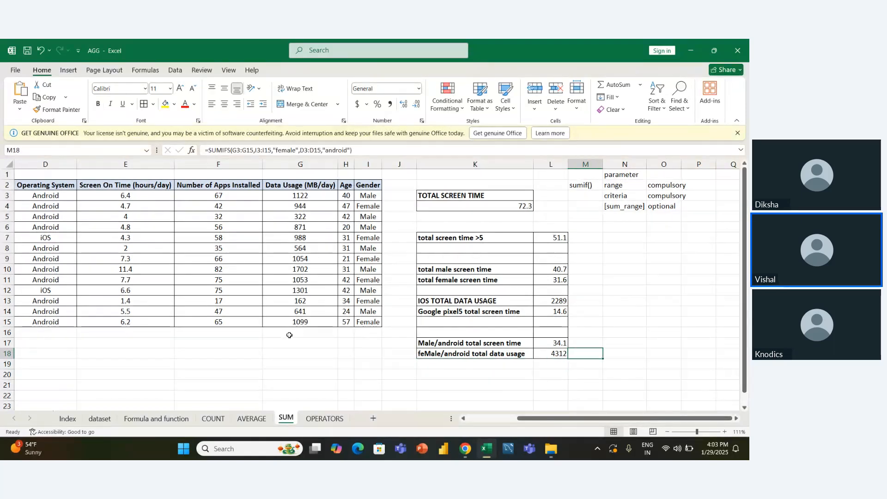
key(Up)
key(Up)
key(Up)
key(Up)
key(Up)
key(Up)
key(Up)
key(Up)
key(Up)
key(Up)
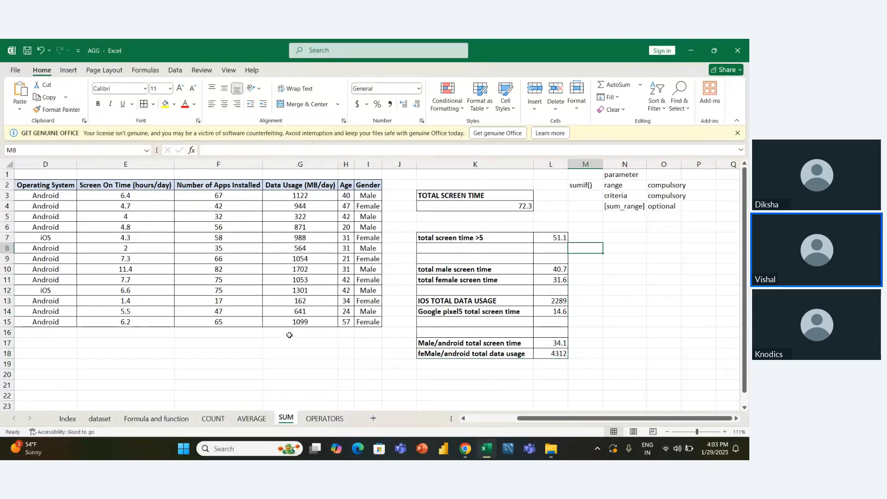
key(Up)
key(Up)
key(Up)
key(Up)
key(Up)
key(Up)
key(Up)
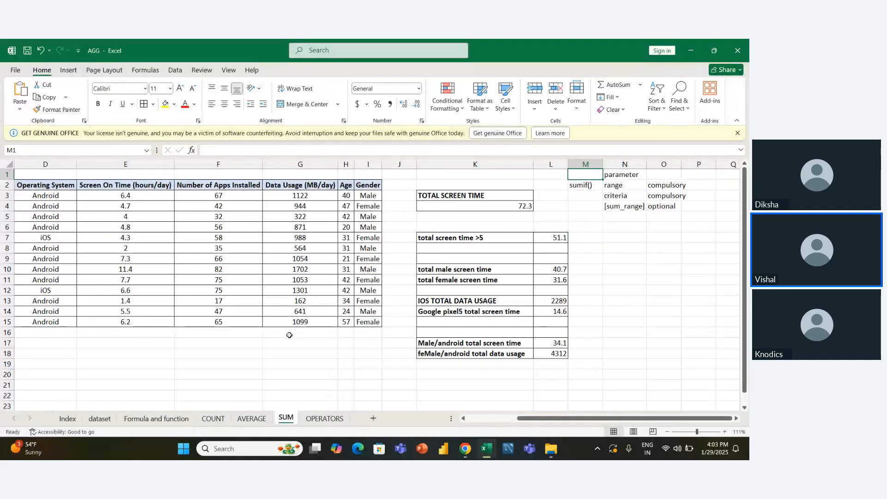
key(shift+Right)
key(shift+Down)
key(shift+Down)
key(shift+Right)
key(shift+Down)
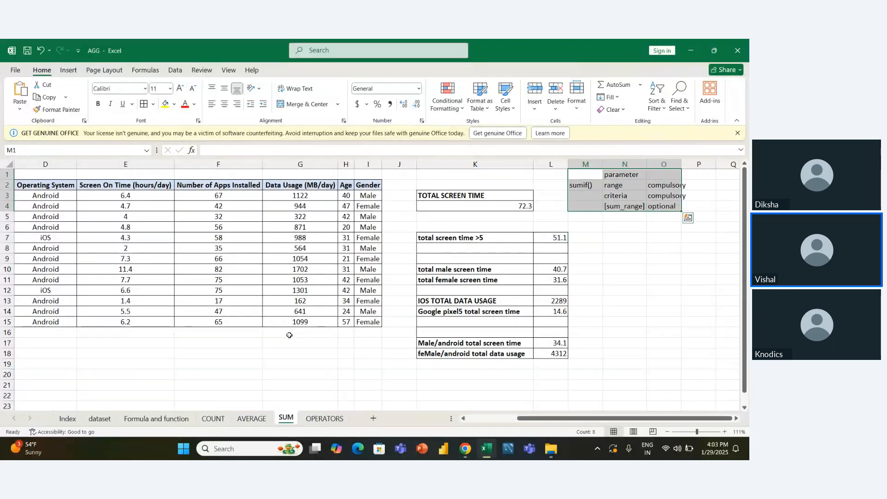
key(alt+h)
key(b)
key(a)
key(Down)
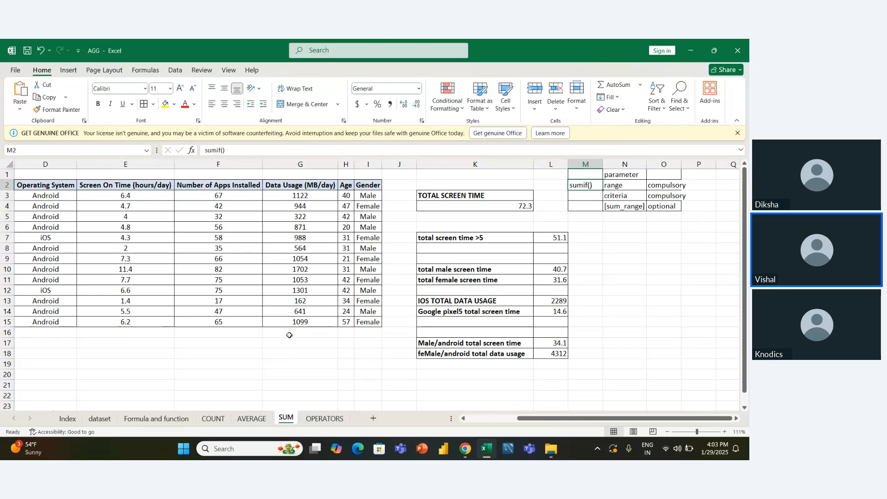
- Open the total male screen time formula in L10 to examine its SUMIF arguments, and close it unchanged
key(Down)
key(Down)
key(Left)
key(Down)
key(Down)
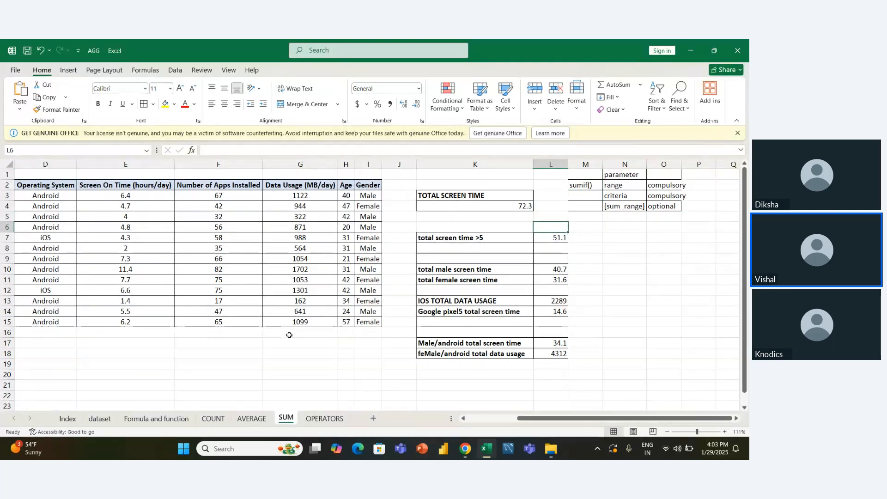
key(Down)
key(Down)
key(Down)
key(Down)
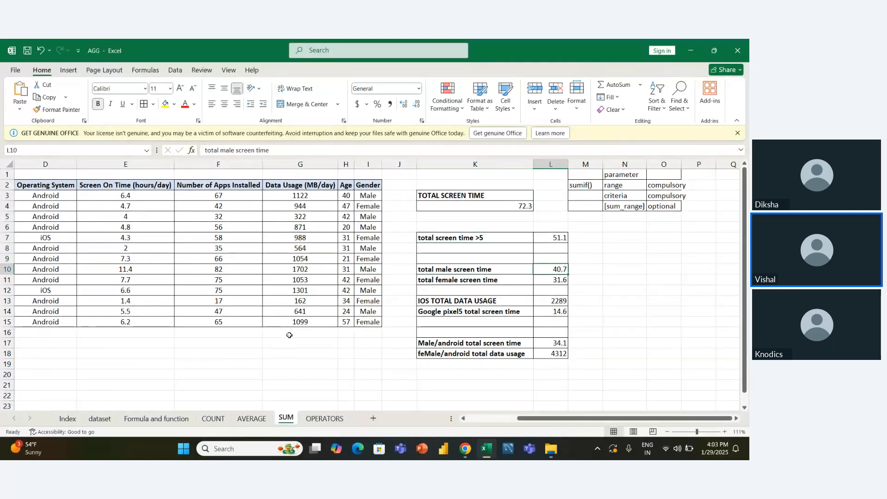
key(F2)
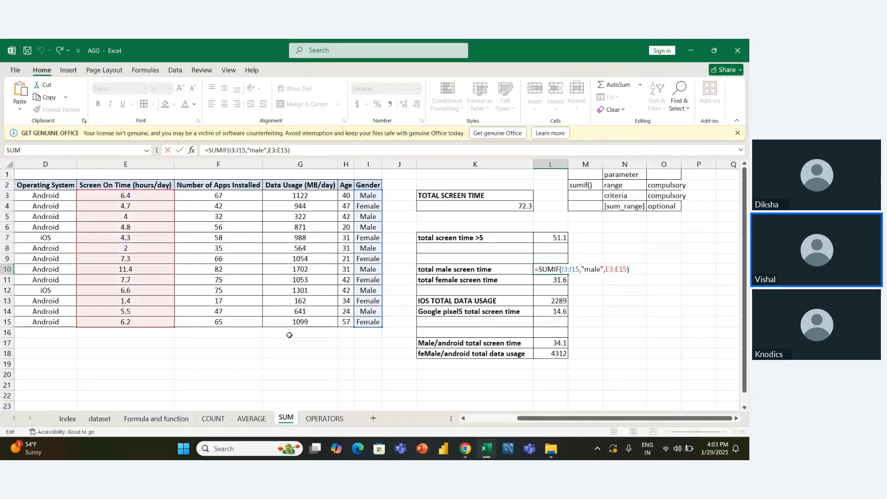
key(Return)
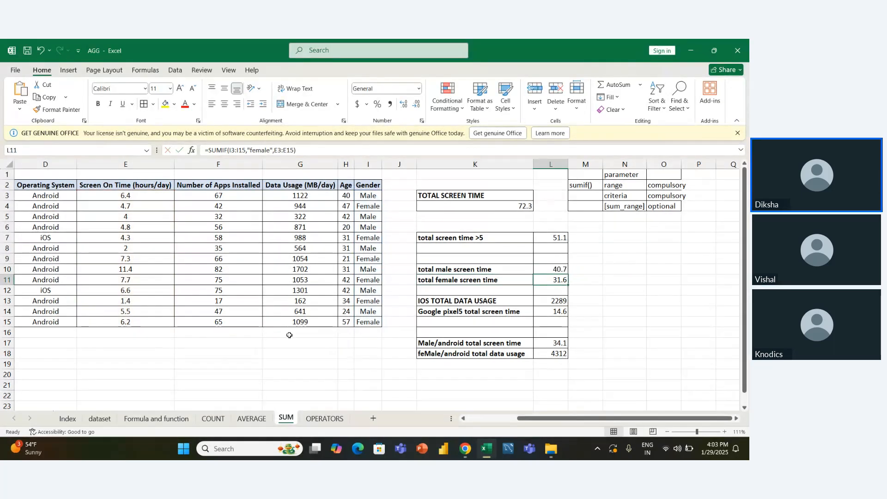
key(Right)
key(Up)
key(Up)
key(Right)
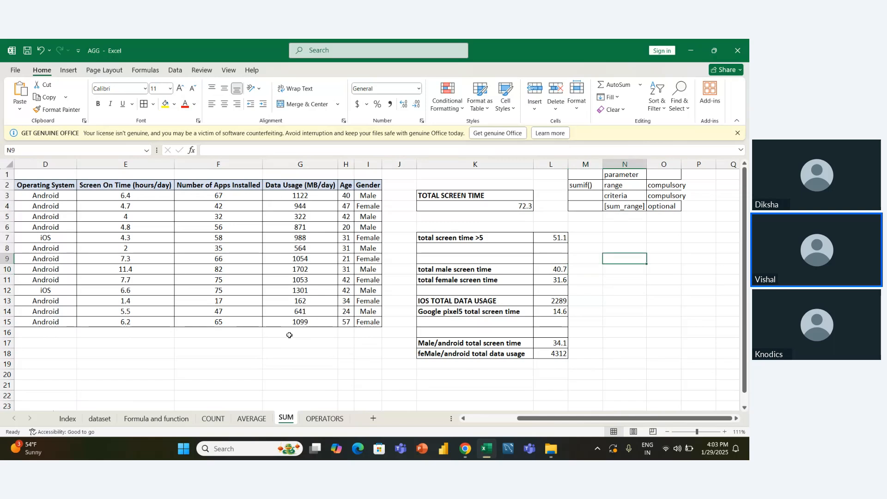
- Widen column O to fit the compulsory and optional entries in the sumif() parameter notes
key(Up)
key(Up)
key(Up)
key(Up)
key(Up)
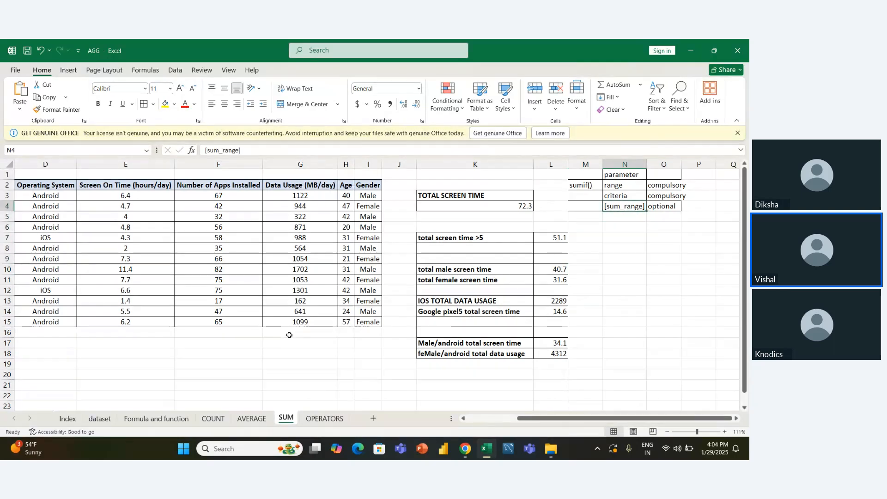
key(Right)
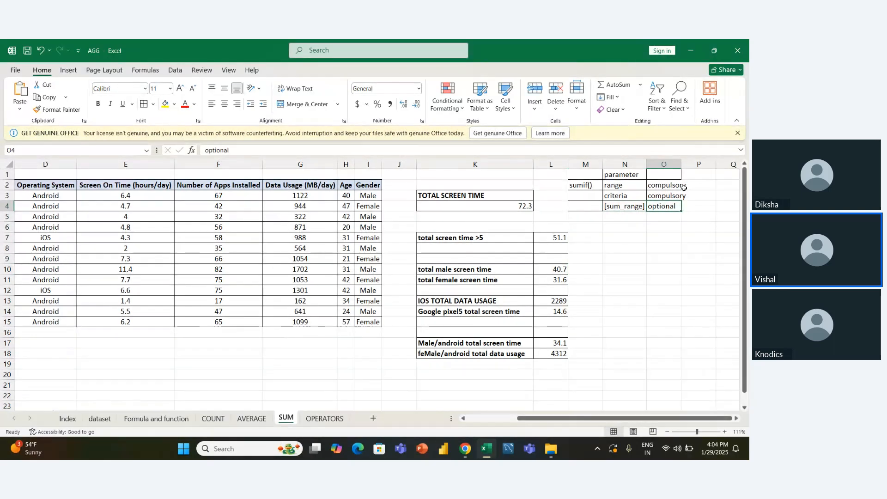
double_click(681, 164)
click(625, 303)
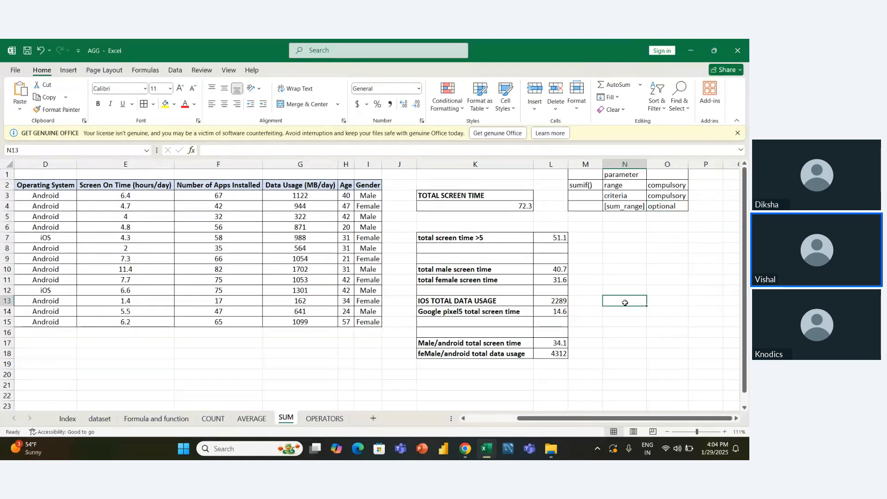
click(534, 377)
key(Left)
key(Left)
key(Left)
key(Left)
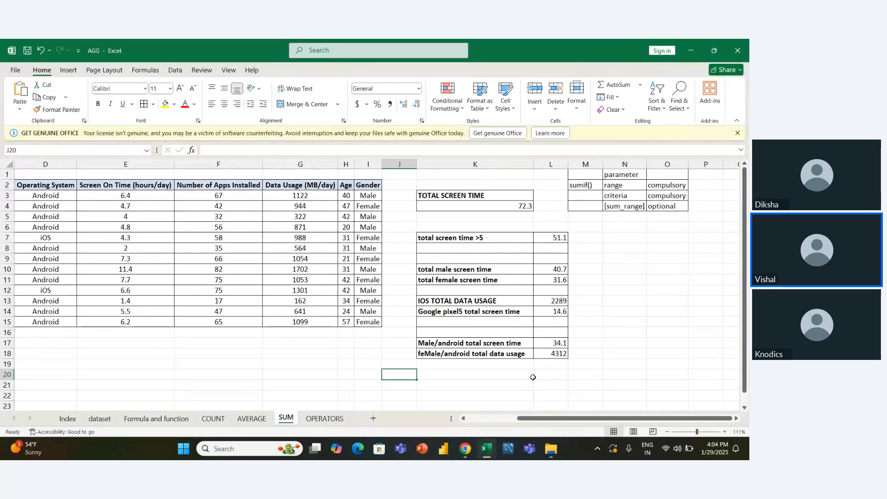
key(Left)
key(Left)
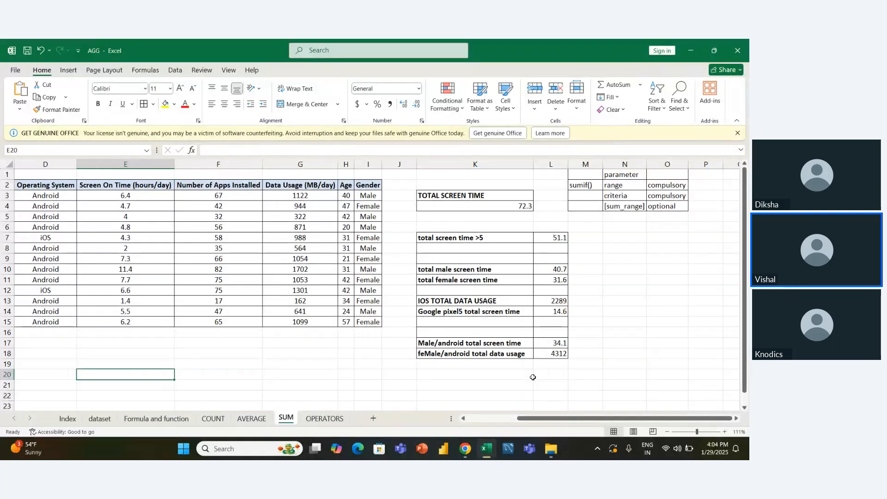
key(Right)
- Flip through the COUNT and AVERAGE sheets to compare them with the SUM sheet, ending on SUM
key(ctrl+Page_Up)
key(ctrl+Page_Up)
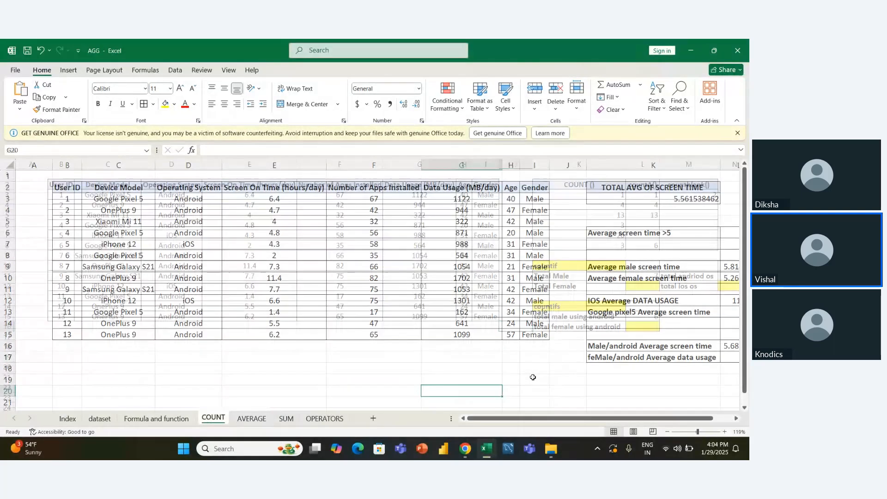
key(ctrl+Page_Down)
key(ctrl+Page_Down)
key(ctrl+Page_Up)
key(ctrl+Page_Up)
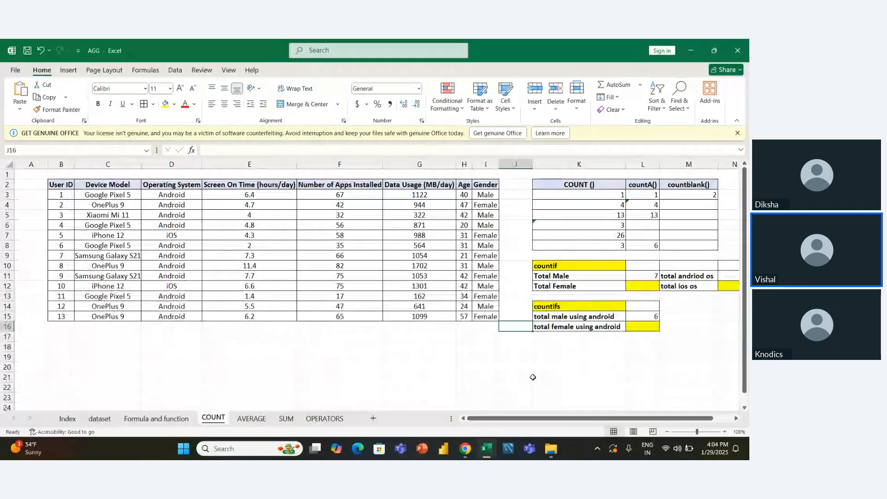
key(ctrl+Page_Down)
key(ctrl+Page_Down)
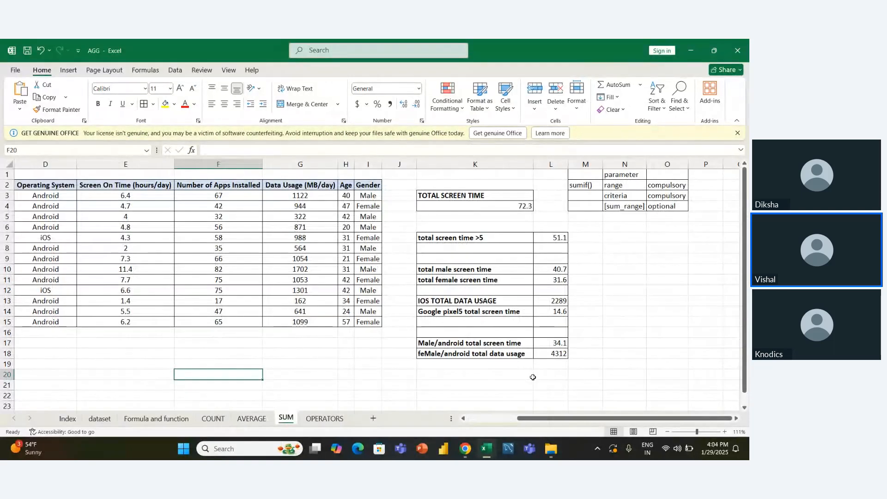
key(Left)
key(Left)
key(Left)
key(Left)
key(Left)
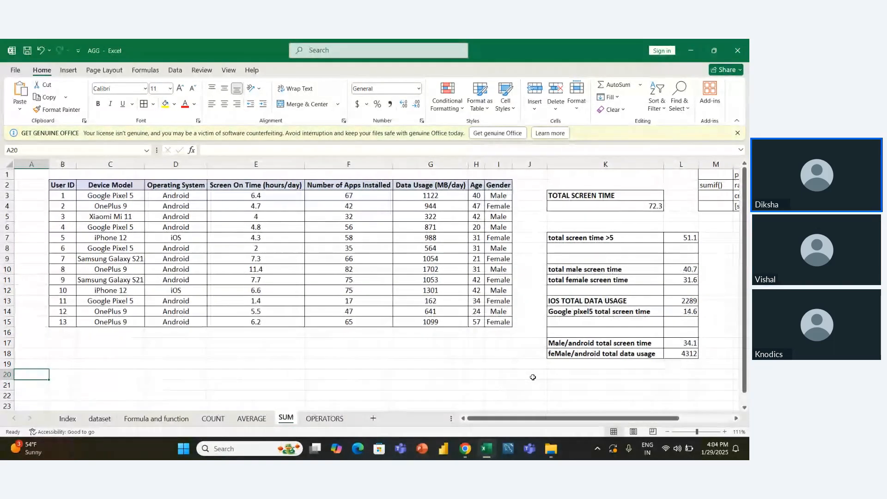
key(Right)
key(Right)
key(Up)
key(Left)
key(Up)
key(Left)
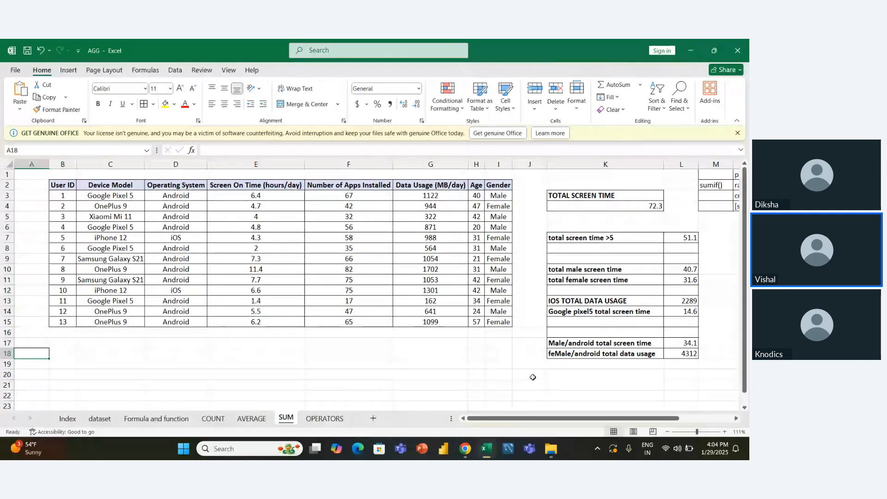
key(Right)
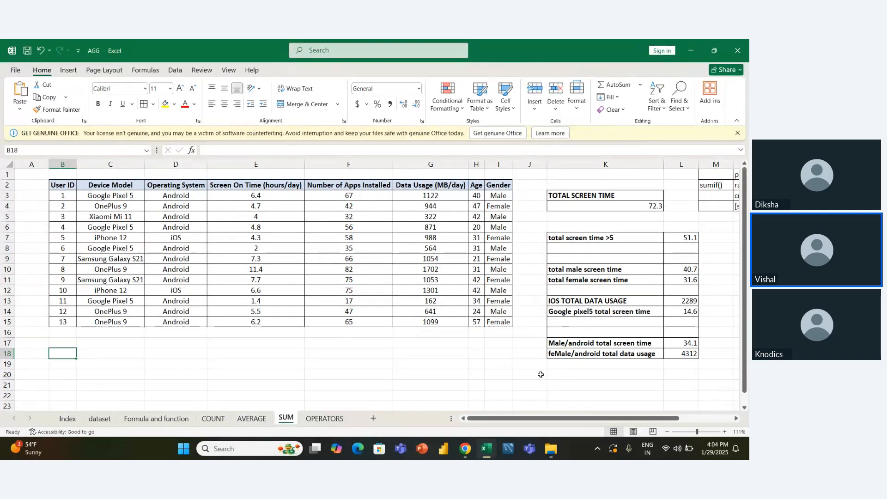
click(504, 362)
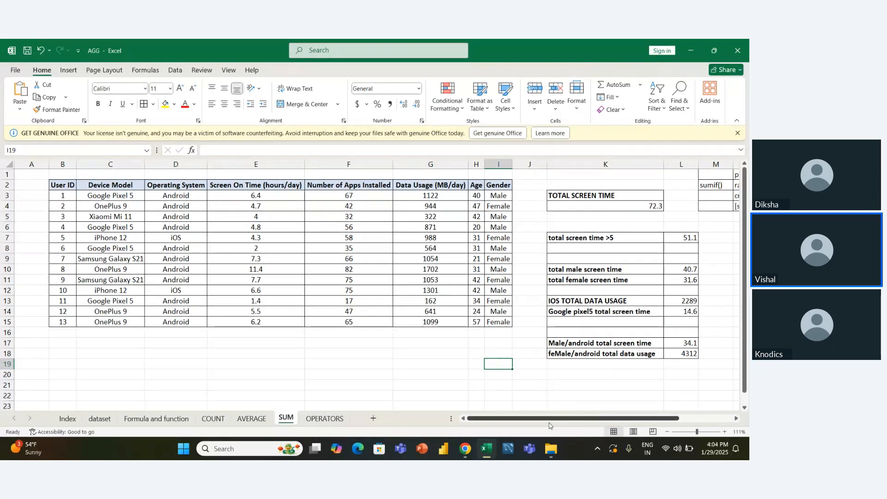
- Switch to File Explorer and open the easy workbook from the Company Interview Task folder in Excel Batch 7 to 9
click(487, 451)
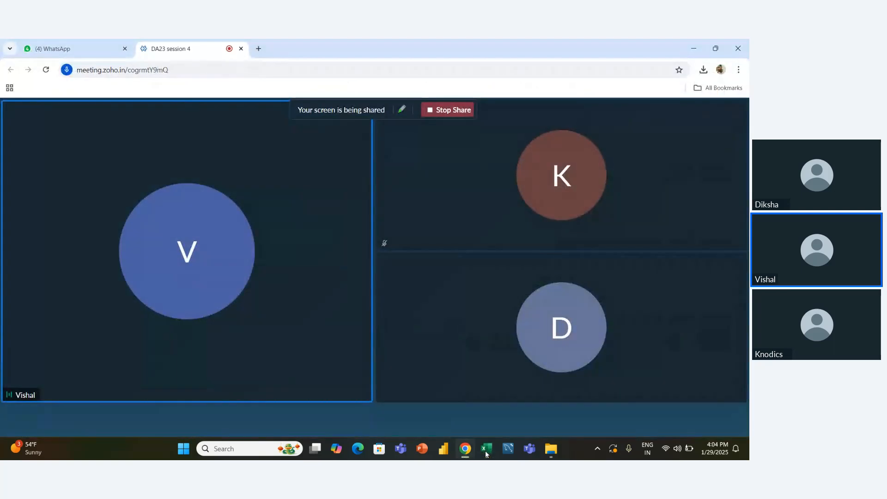
click(486, 452)
click(486, 453)
mouse_move(468, 455)
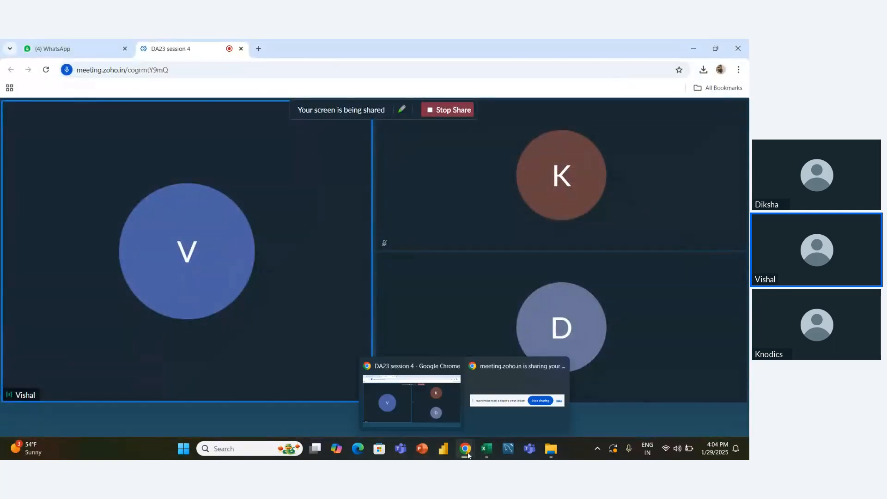
click(550, 448)
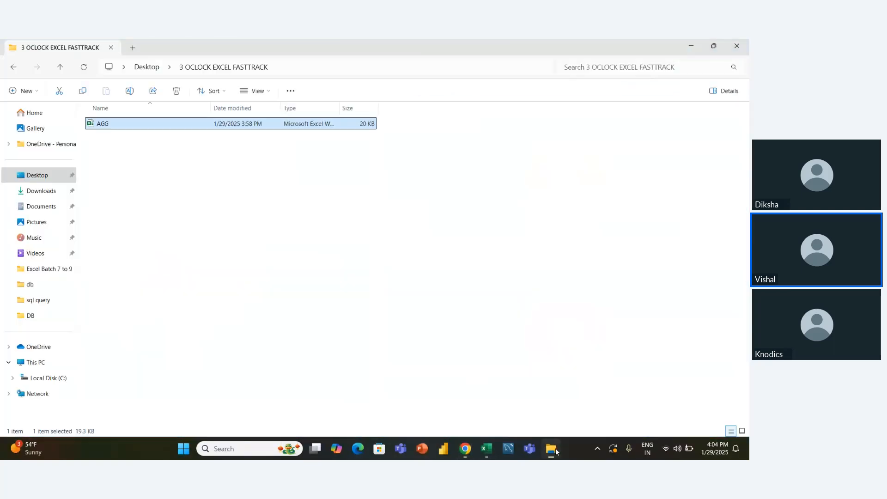
click(51, 268)
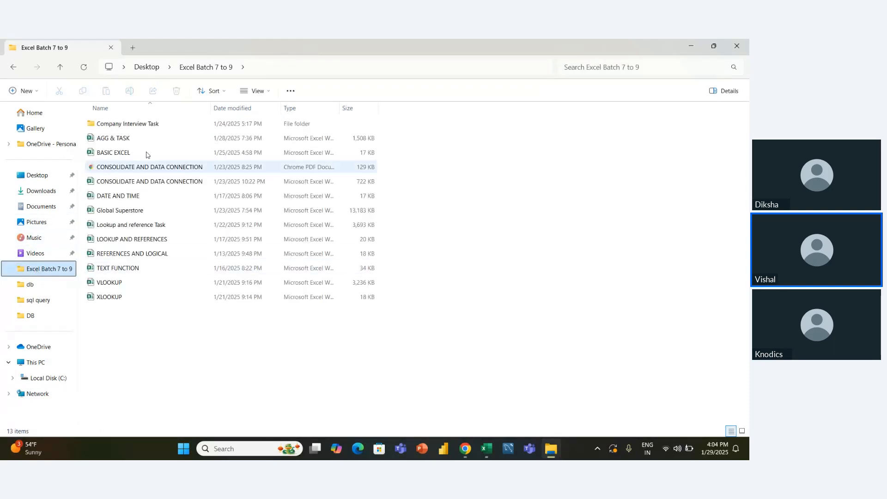
click(139, 125)
double_click(139, 125)
click(116, 127)
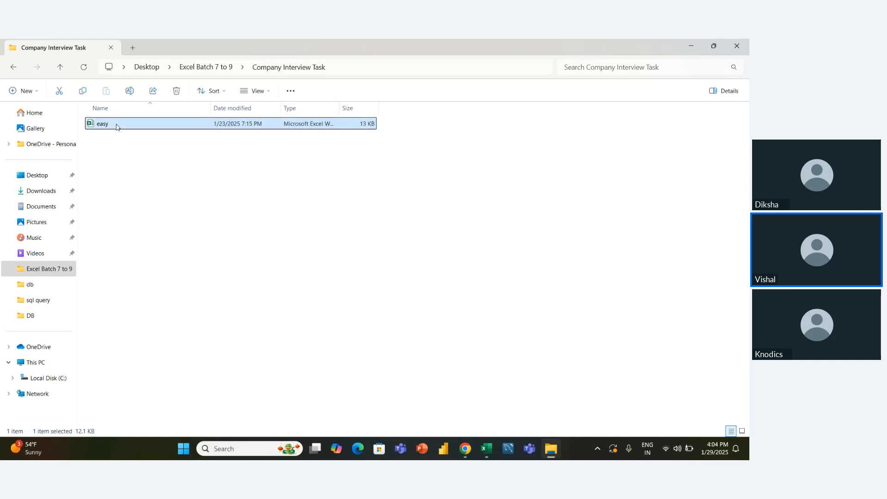
double_click(179, 128)
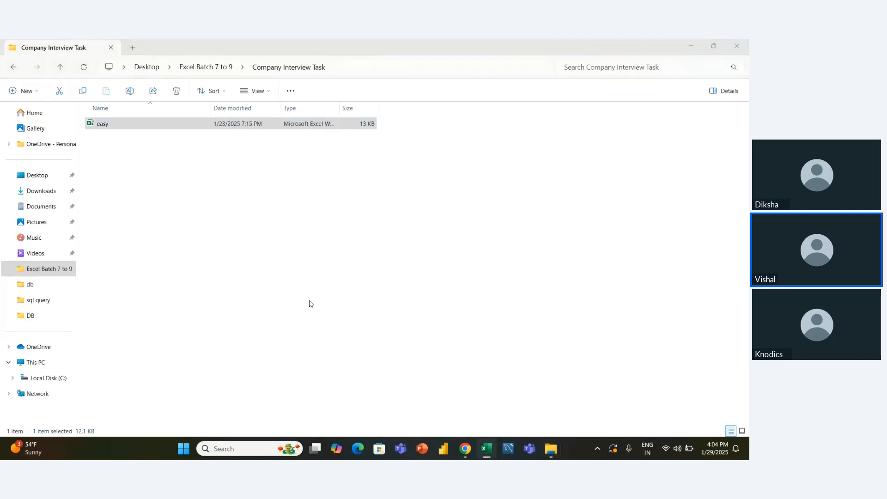
- Read the Flipkart lowest-revenue product task and its product table on the Task 2 sheet
click(333, 354)
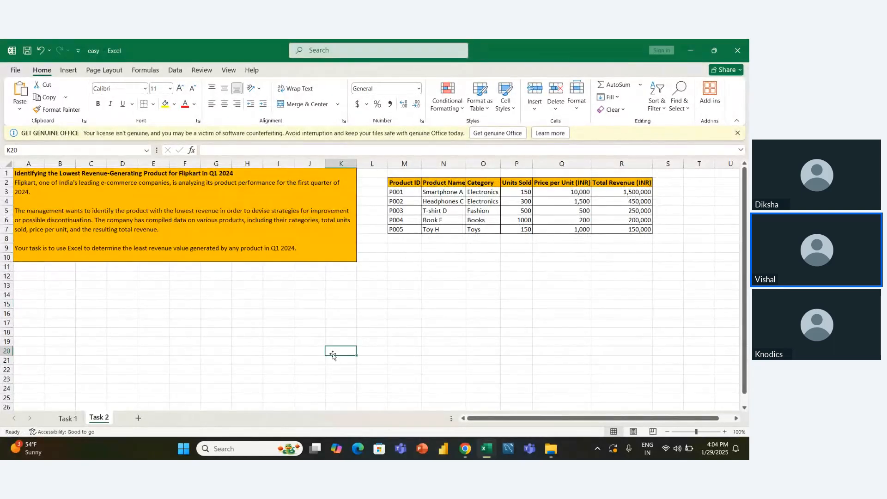
key(Left)
key(Up)
key(Up)
key(Up)
key(Left)
key(Left)
key(Left)
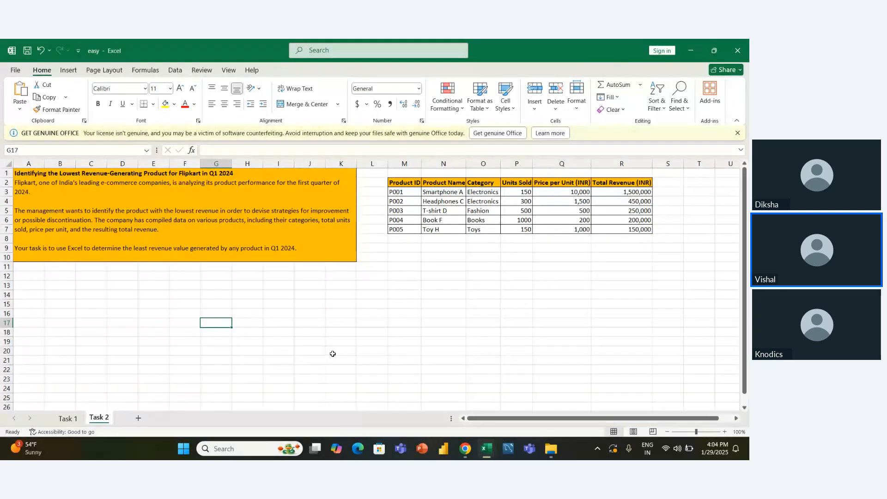
key(Right)
key(Right)
key(Right)
key(Left)
key(Right)
key(Right)
key(Left)
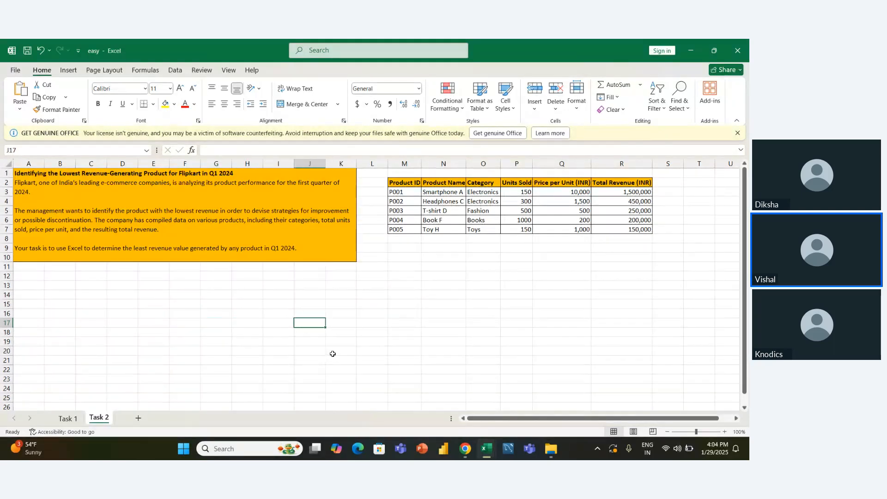
key(Right)
key(Right)
key(Right)
key(Right)
key(Right)
key(Left)
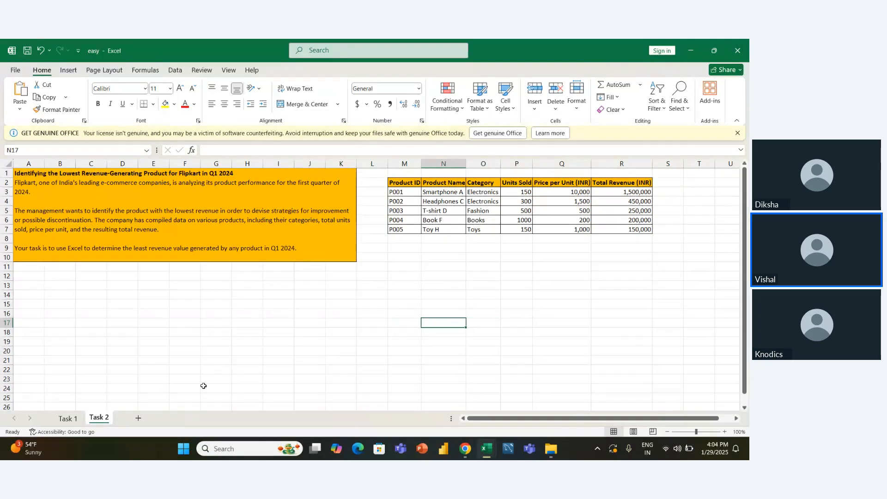
- Switch to the Task 1 sheet and read the ITC shampoo batch code validation task
click(70, 423)
click(323, 317)
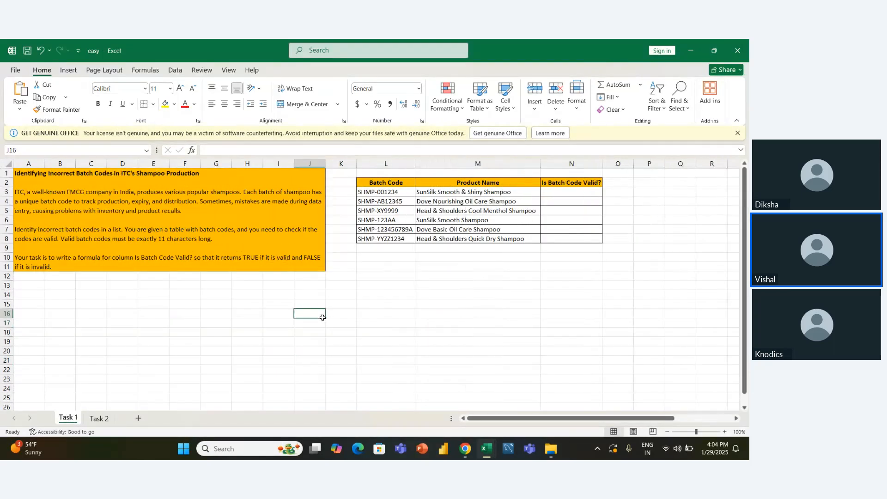
key(Left)
key(Left)
key(Up)
key(Up)
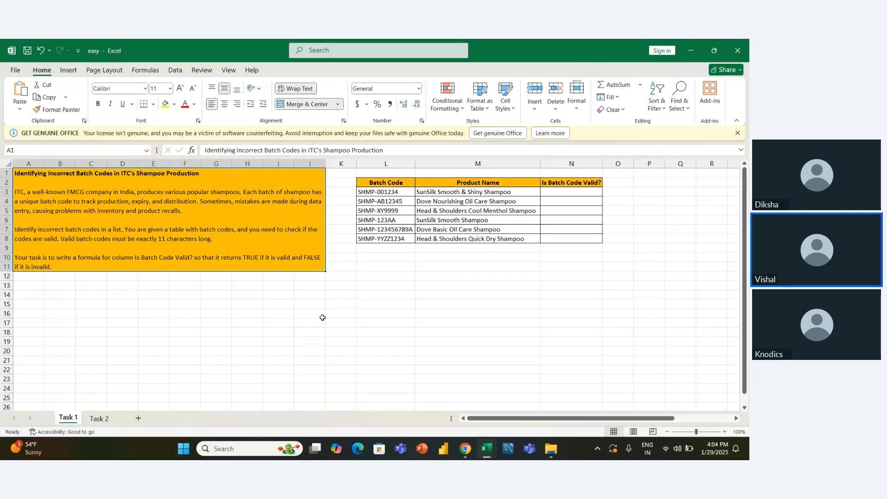
key(Down)
key(Down)
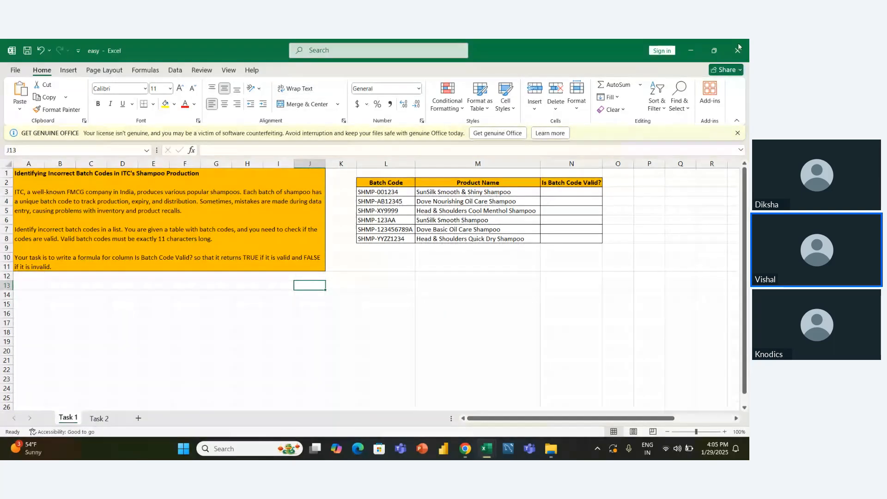
- Close the easy workbook and look over the AGG workbook's SUM sheet from the device usage table to the sumif() notes
key(alt+Tab)
click(462, 379)
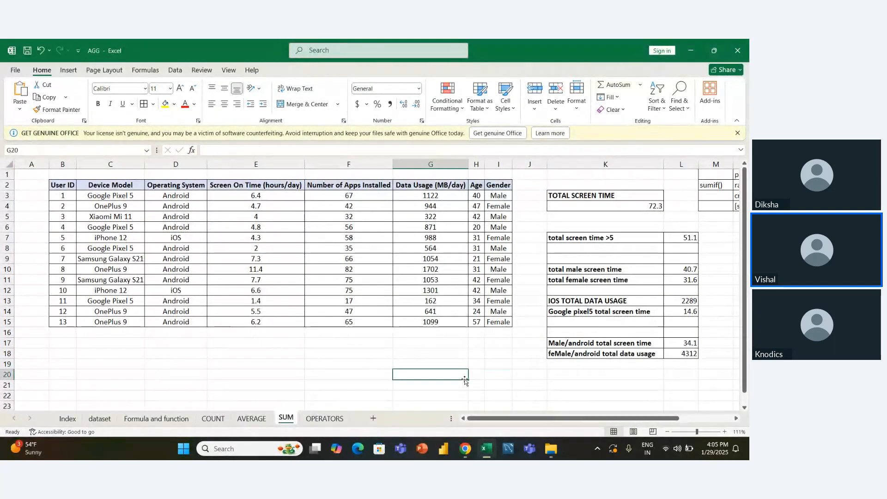
scroll(463, 380, right, 3)
scroll(464, 381, left, 4)
scroll(464, 380, right, 5)
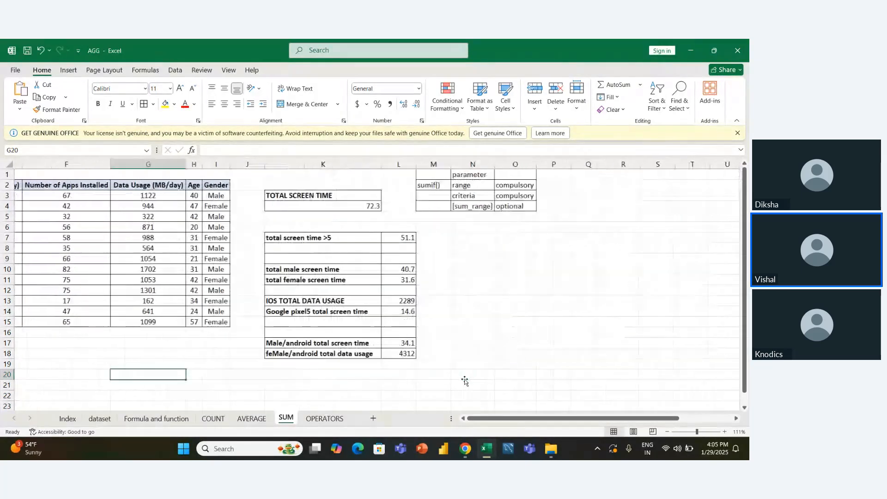
scroll(465, 380, left, 3)
scroll(464, 380, left, 3)
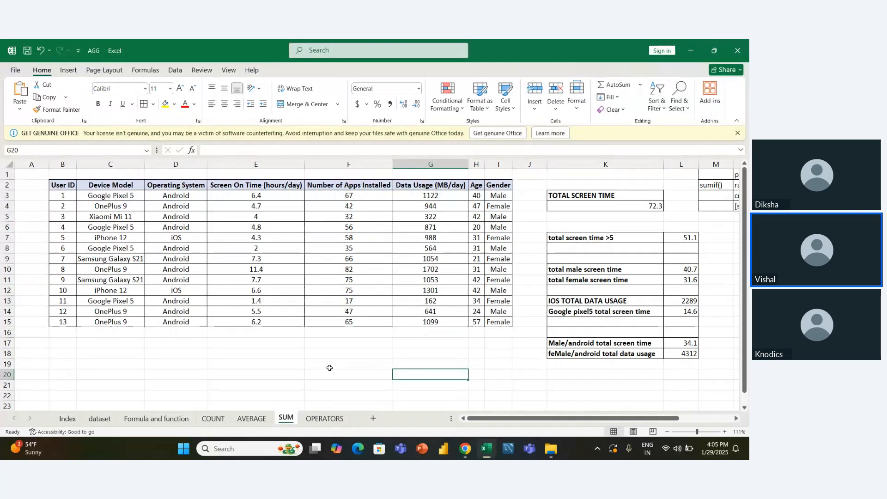
- Highlight the Device Model and Operating System columns in C2:D15, and clear the selection
drag(120, 182, 186, 321)
click(304, 347)
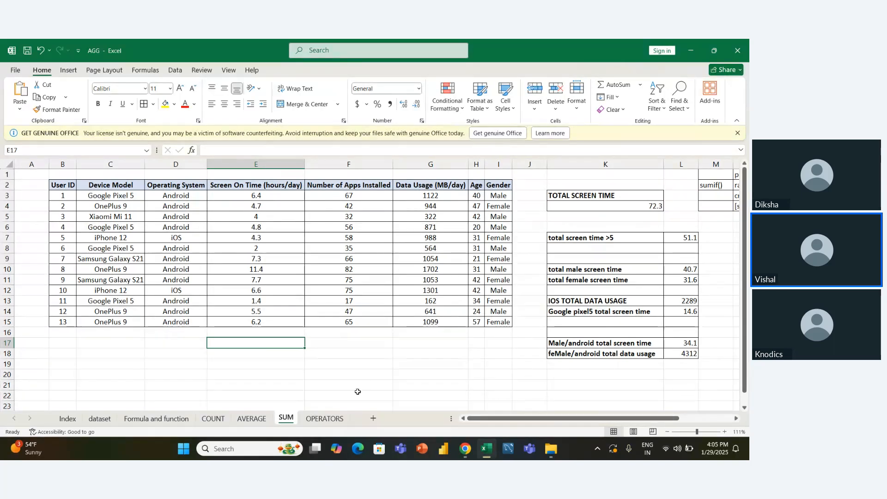
click(406, 395)
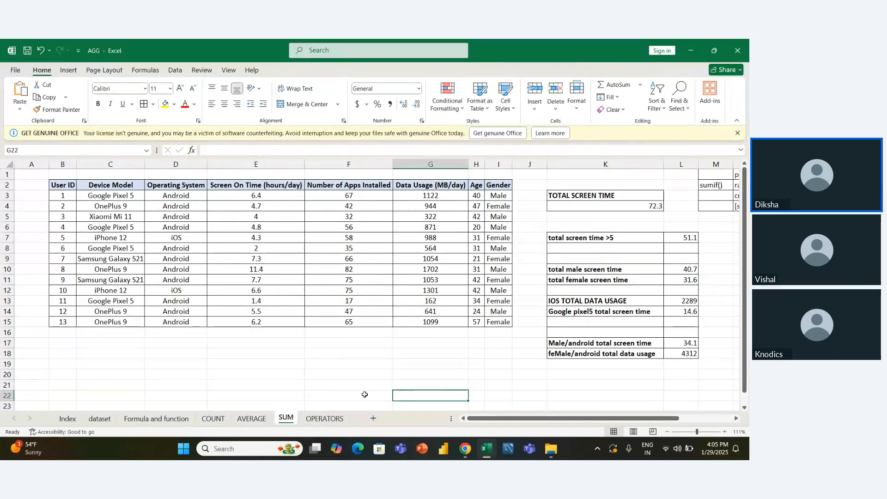
scroll(414, 380, right, 2)
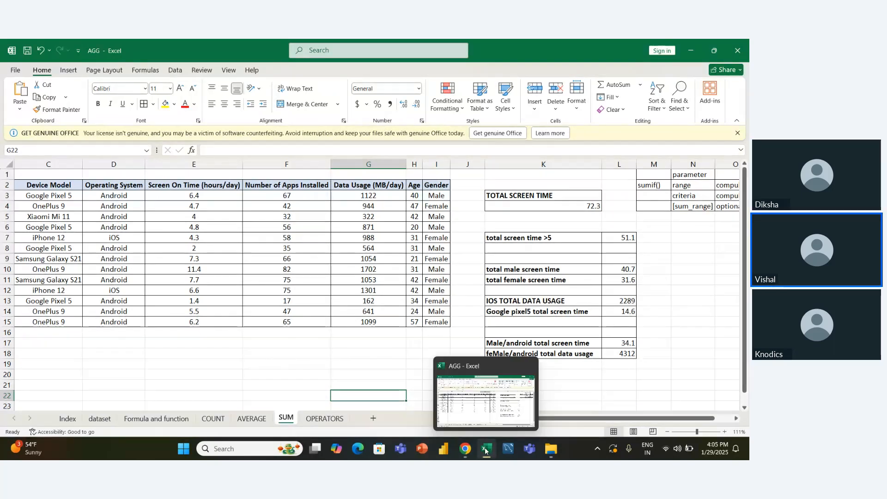
- Switch to File Explorer, check the Excel Batch 7 to 9 folder, and open Dataset for Power BI on the Desktop
click(550, 449)
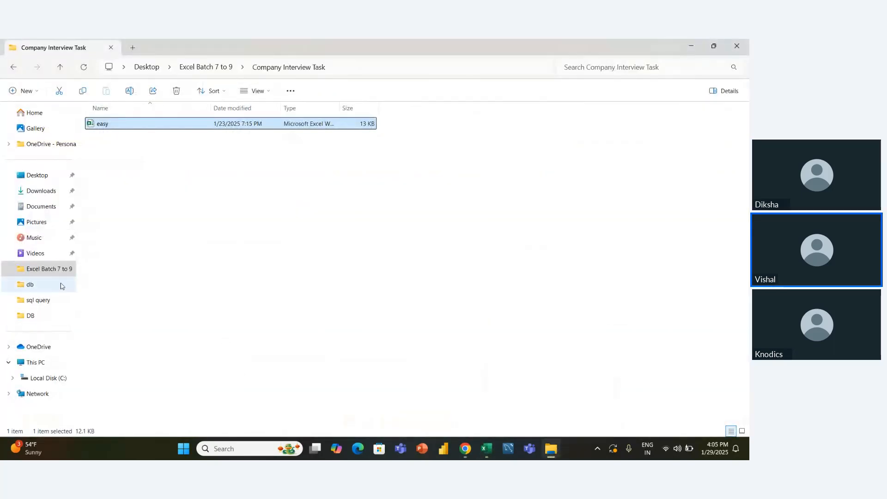
click(39, 269)
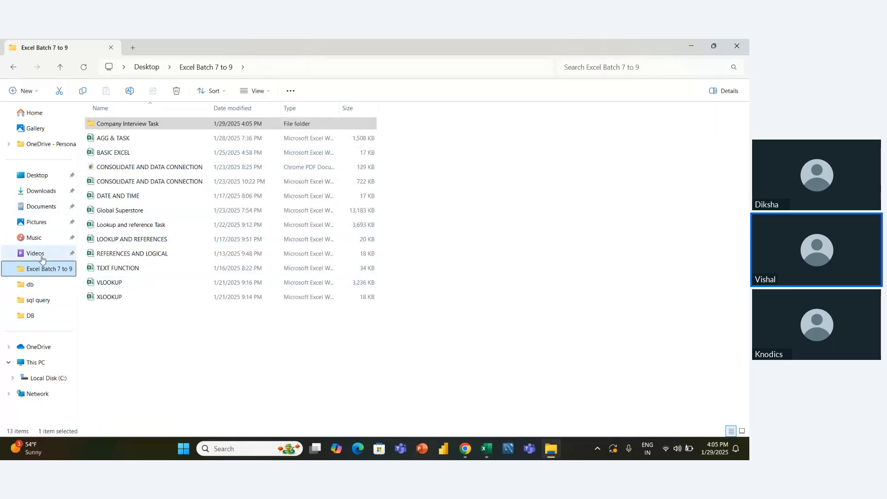
click(42, 176)
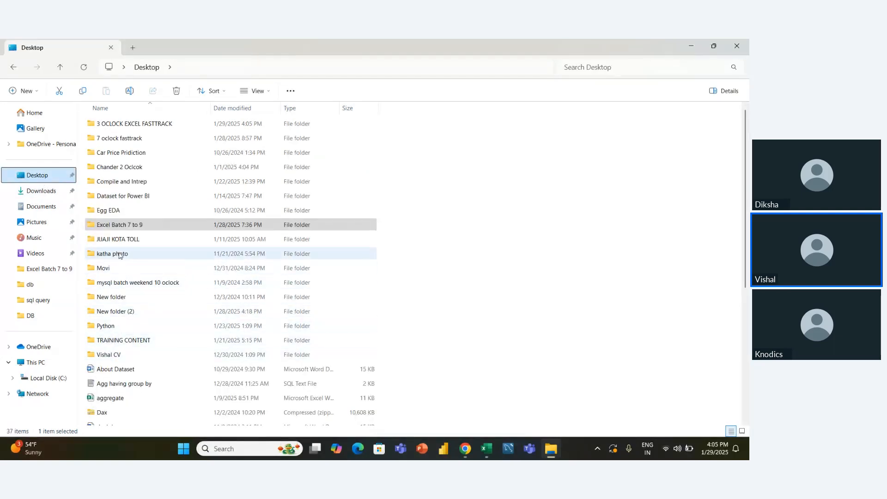
double_click(120, 198)
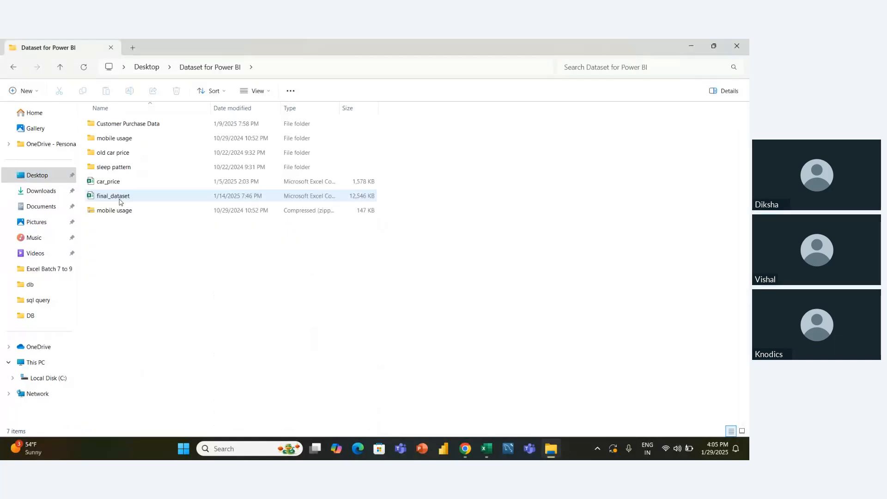
- Open the user_behavior_dataset file from the mobile usage folder
double_click(123, 140)
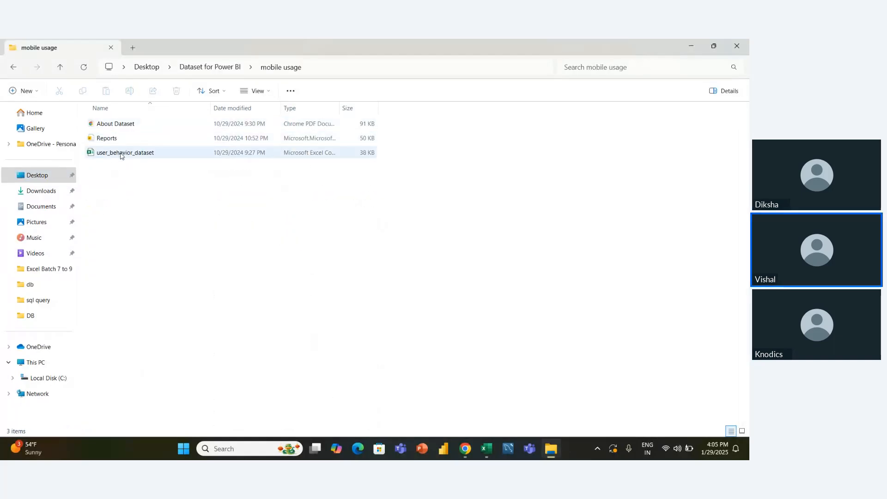
double_click(121, 153)
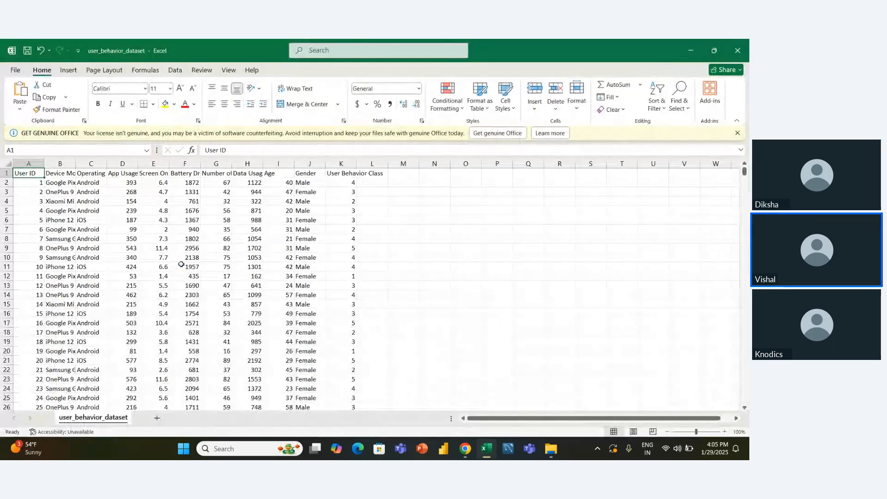
click(181, 263)
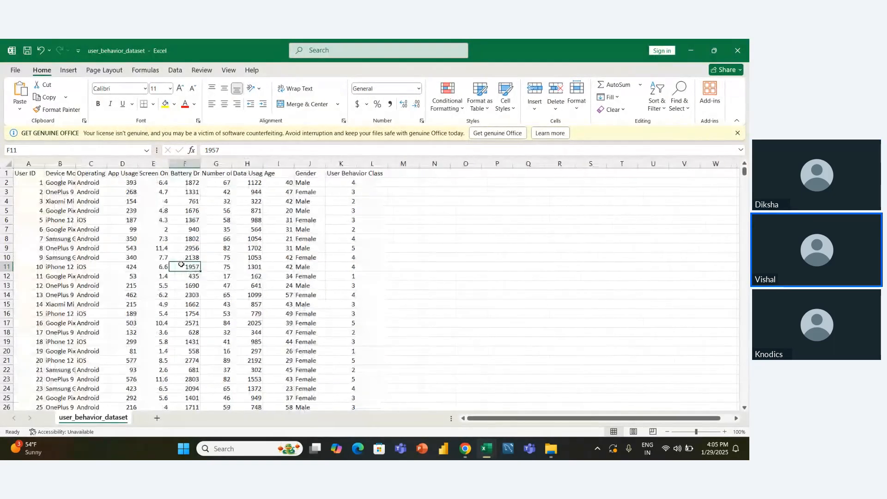
- Check how far the dataset's rows extend, and select all User ID values from A2 down
click(78, 183)
click(73, 183)
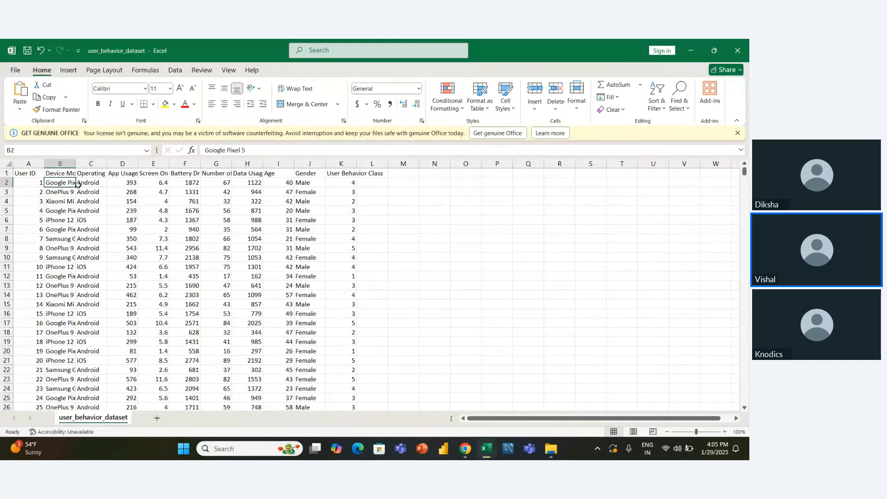
key(ctrl+Down)
key(Left)
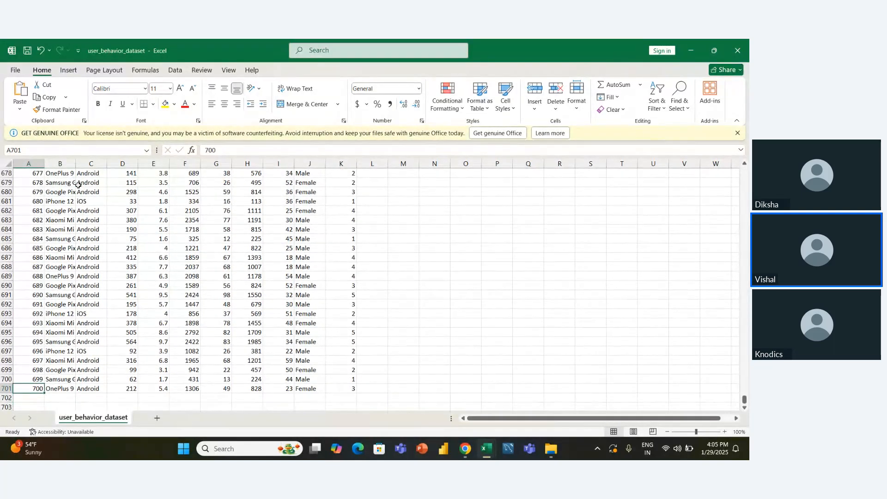
key(ctrl+Up)
key(Down)
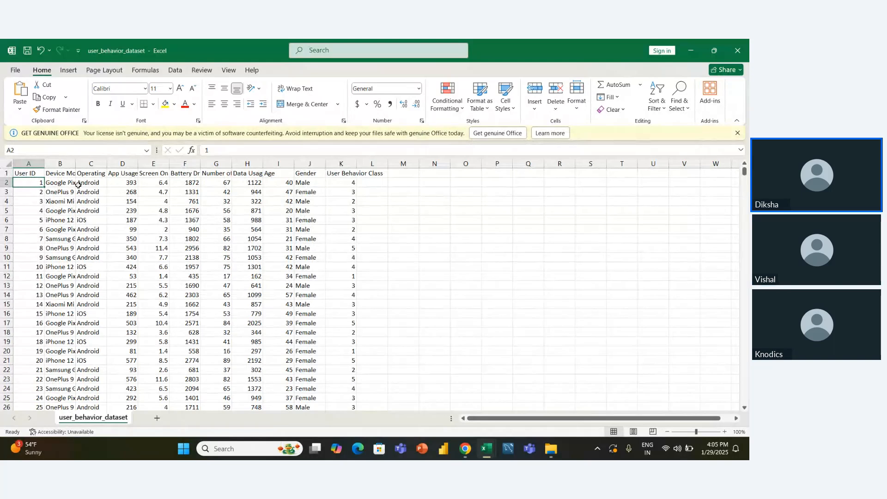
key(ctrl+shift+Down)
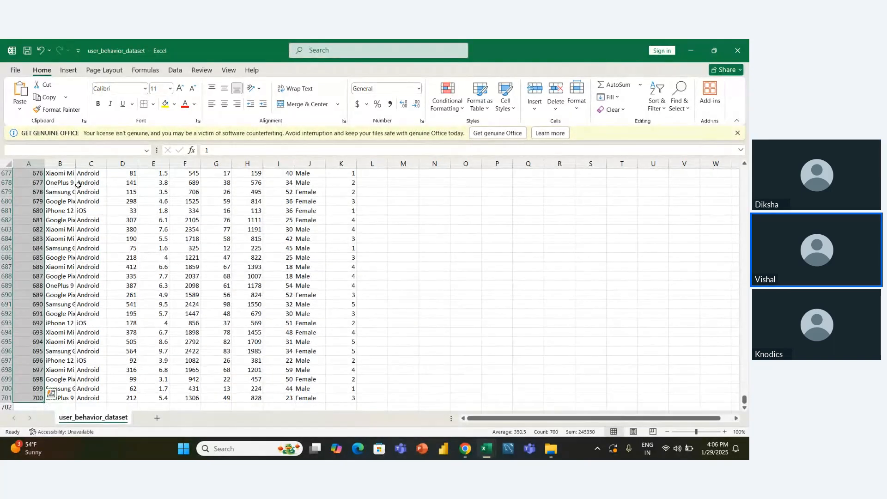
scroll(78, 185, up, 20)
- Select the App Usage values from D2 down to review them, and close the user_behavior_dataset workbook
key(Right)
key(Left)
key(Right)
key(Right)
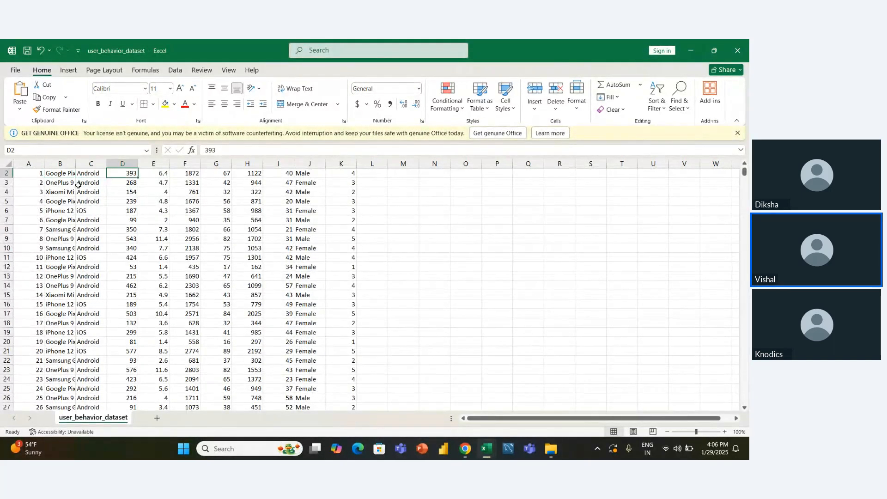
key(ctrl+shift+Down)
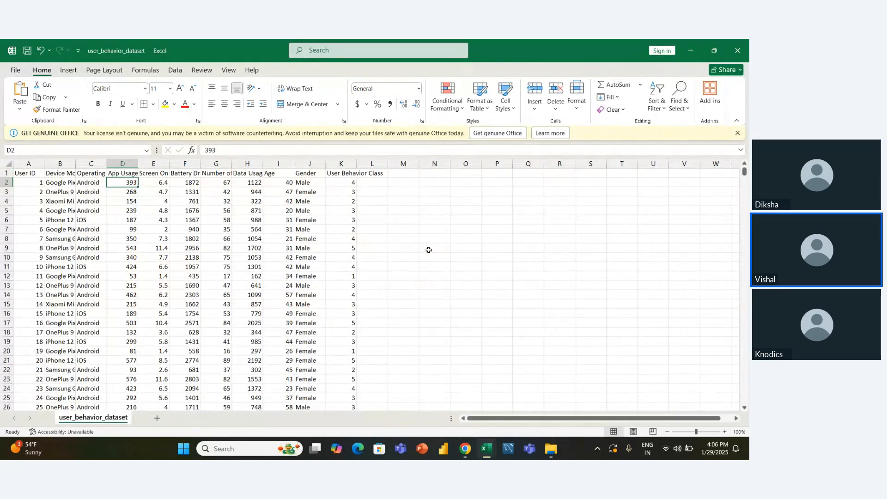
click(736, 42)
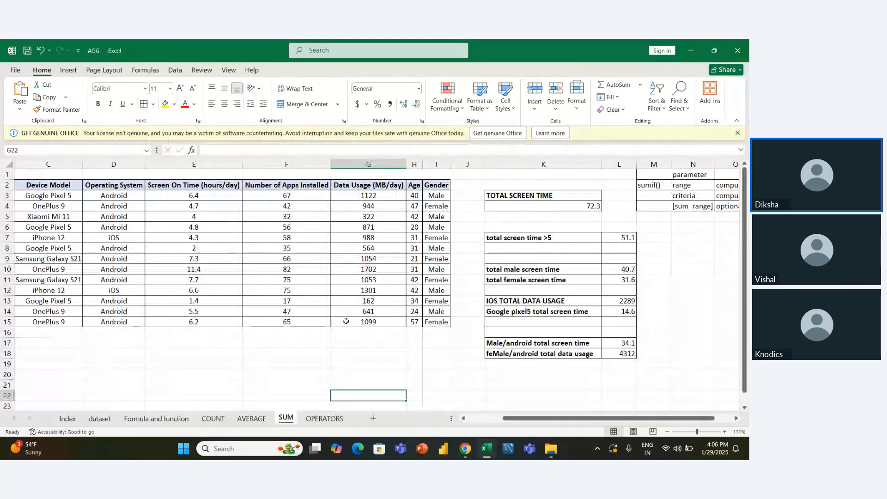
- Switch to the DA23 session 4 Zoho meeting in Chrome and stop sharing the screen
click(349, 350)
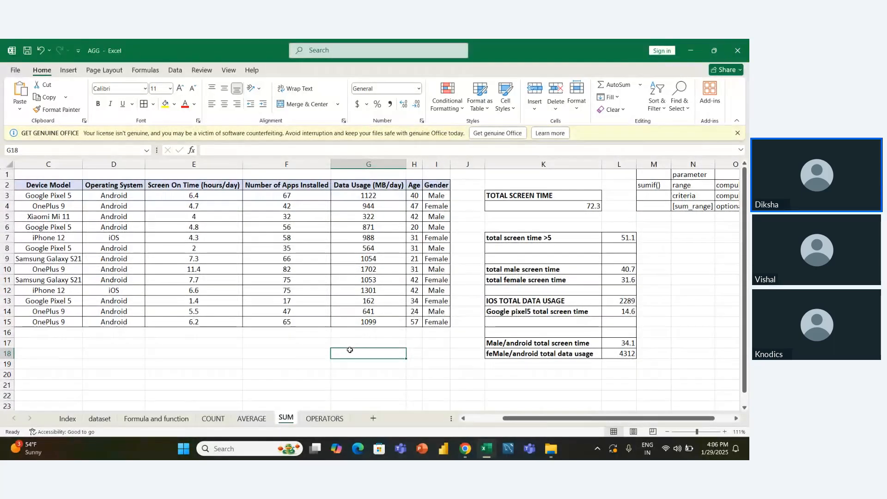
click(465, 448)
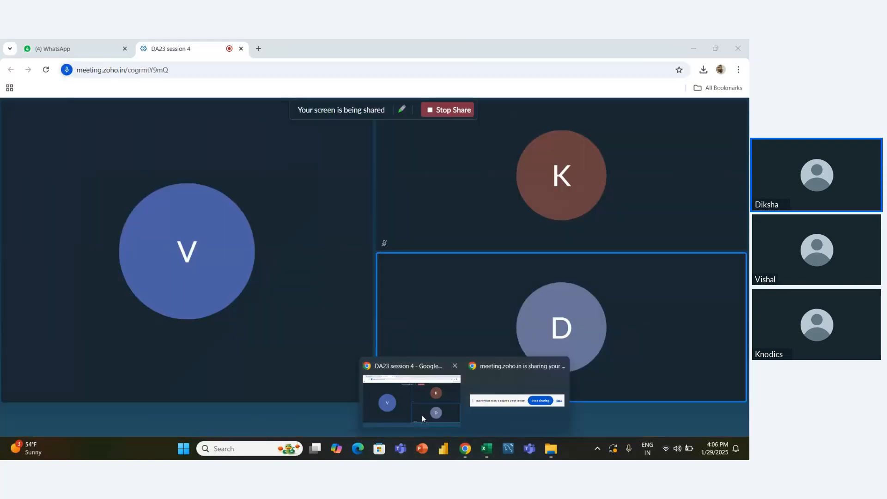
click(422, 415)
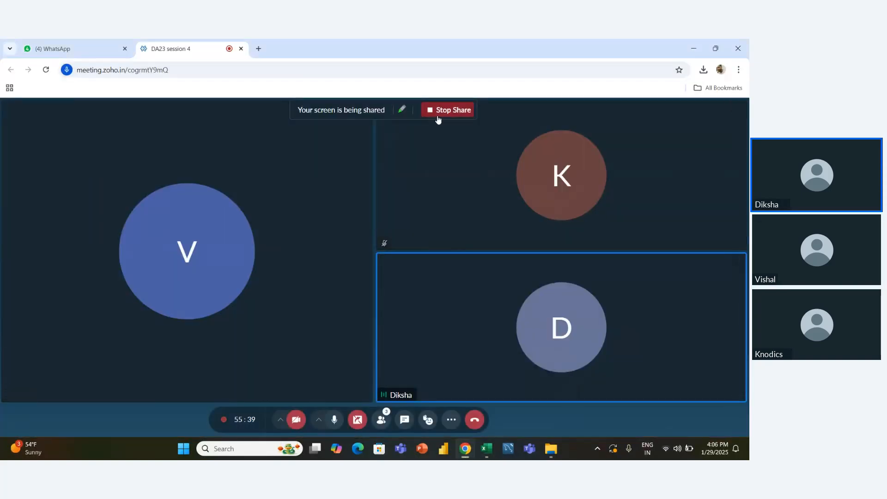
click(438, 116)
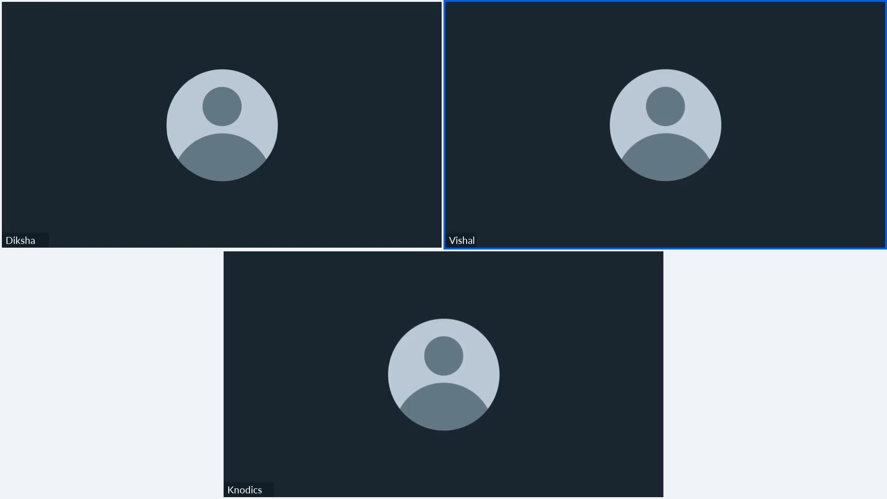